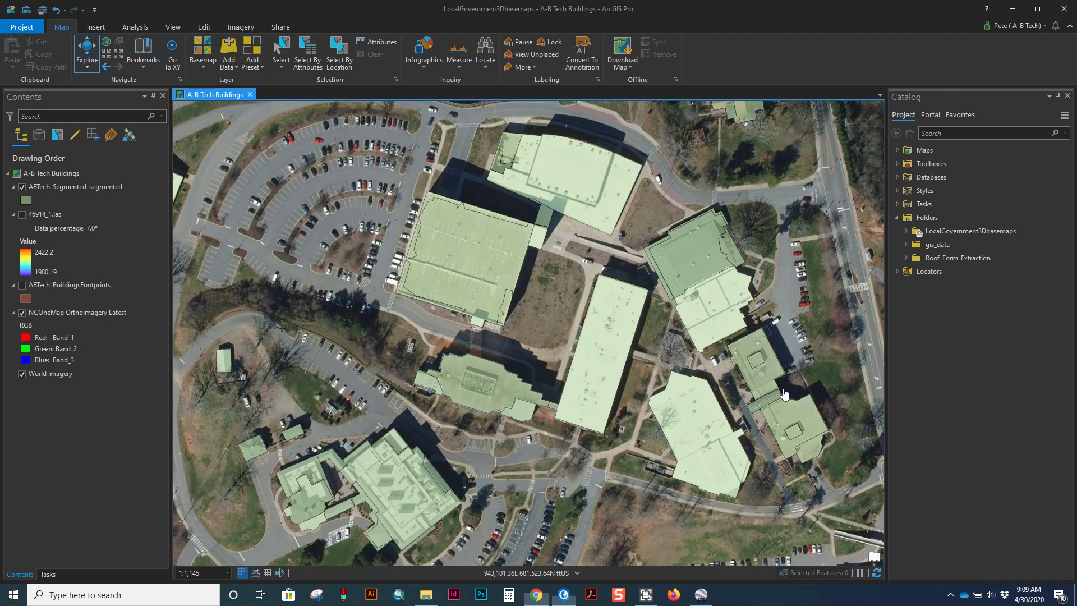
- Examine the ABTech_Segmented_segmented roof polygons against the orthoimagery across the campus, including the conference center and its neighboring buildings
{"action": "left_click_drag", "start_coordinate": [767, 381], "coordinate": [633, 345]}
{"action": "scroll", "coordinate": [633, 346], "scroll_direction": "up", "scroll_amount": 5}
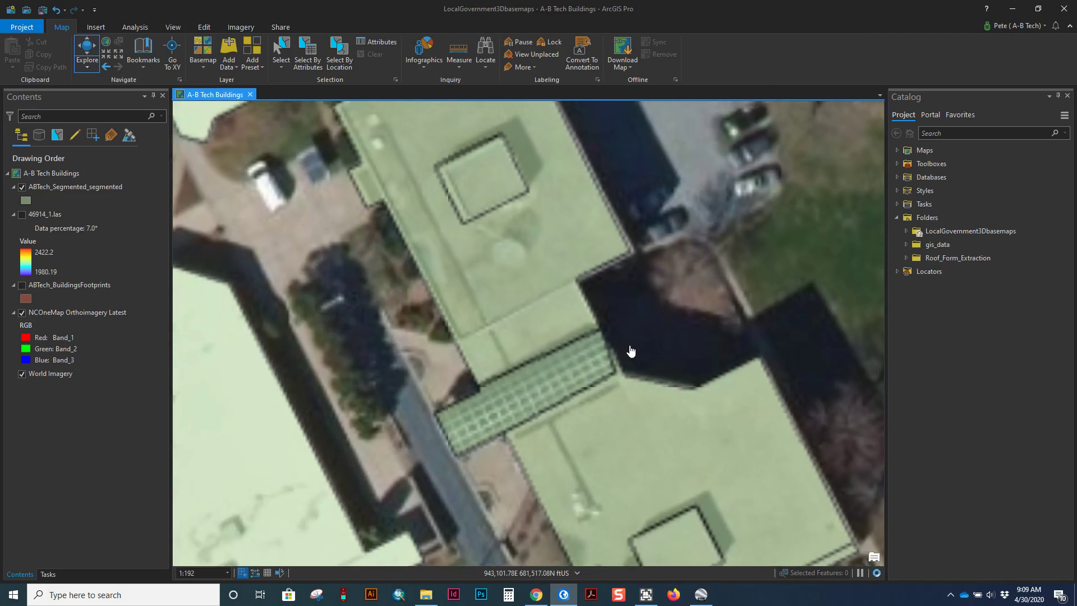
{"action": "scroll", "coordinate": [615, 462], "scroll_direction": "down", "scroll_amount": 2}
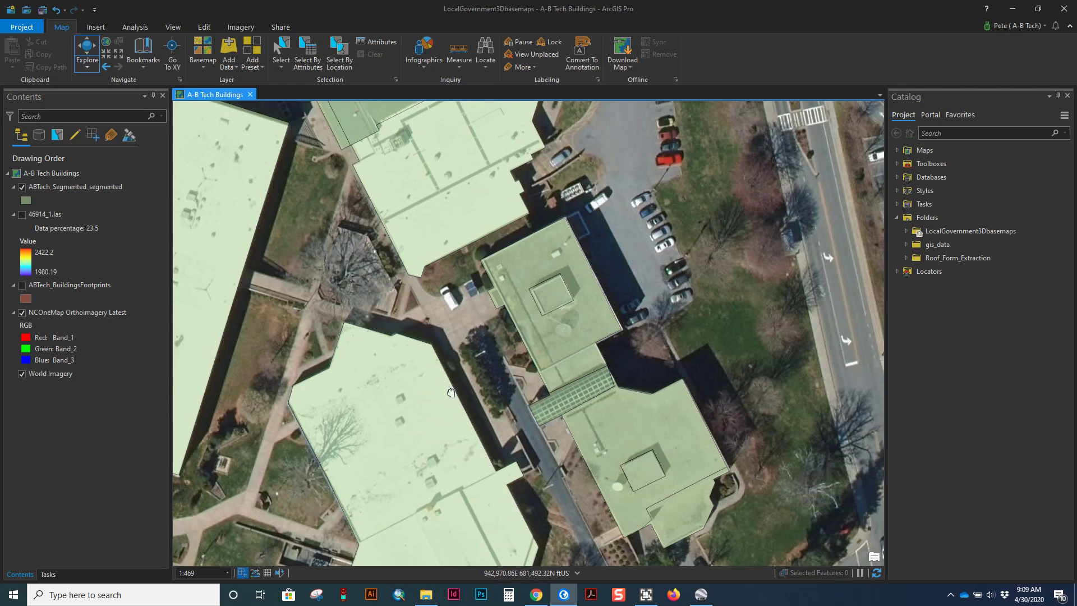
{"action": "left_click_drag", "start_coordinate": [447, 406], "coordinate": [527, 230]}
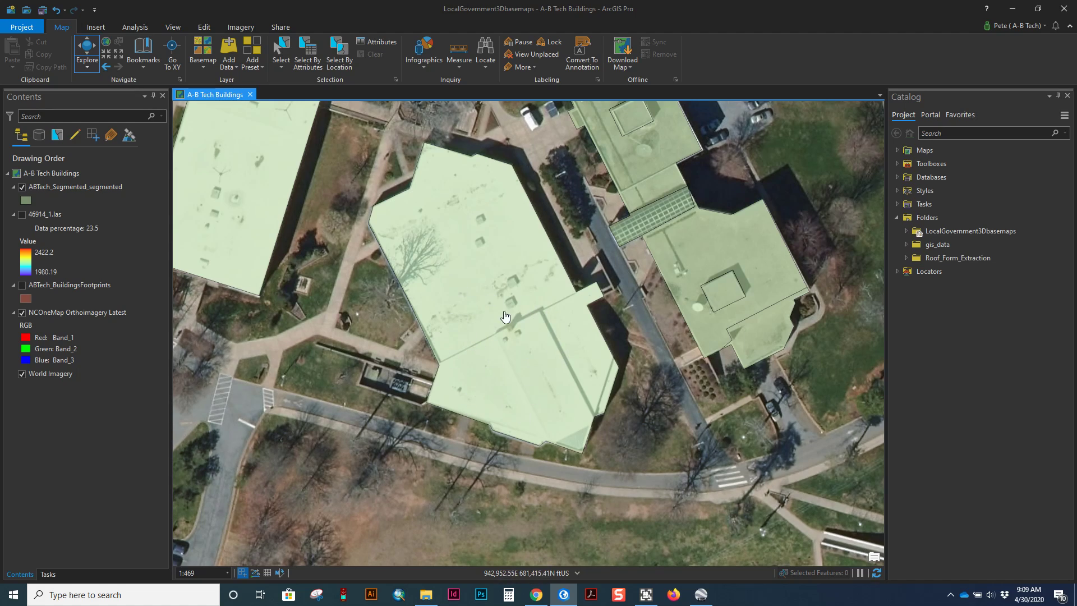
{"action": "scroll", "coordinate": [443, 296], "scroll_direction": "down", "scroll_amount": 3}
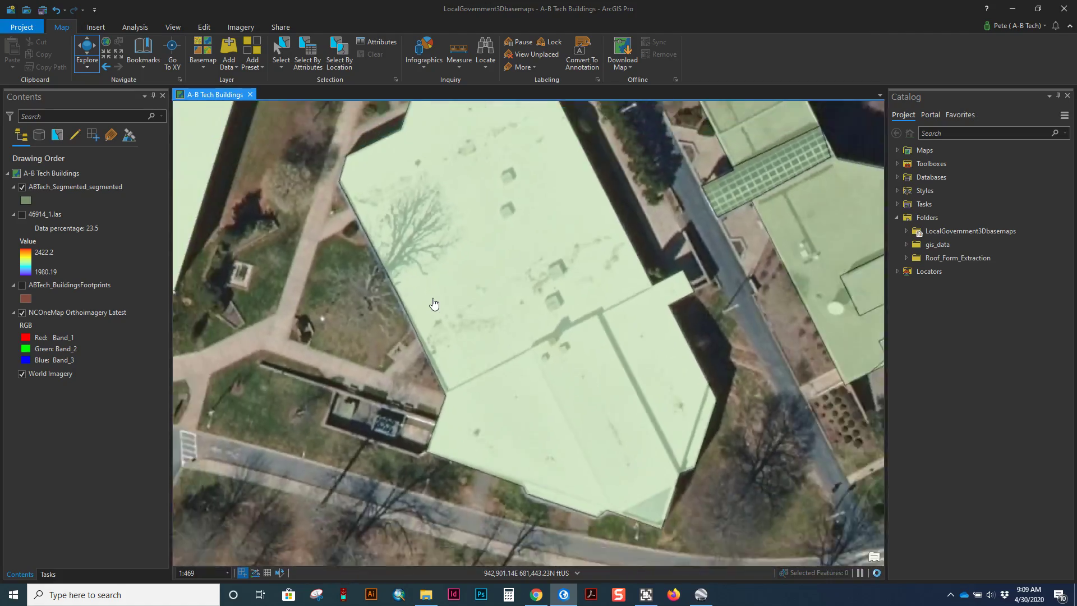
{"action": "scroll", "coordinate": [348, 311], "scroll_direction": "up", "scroll_amount": 2}
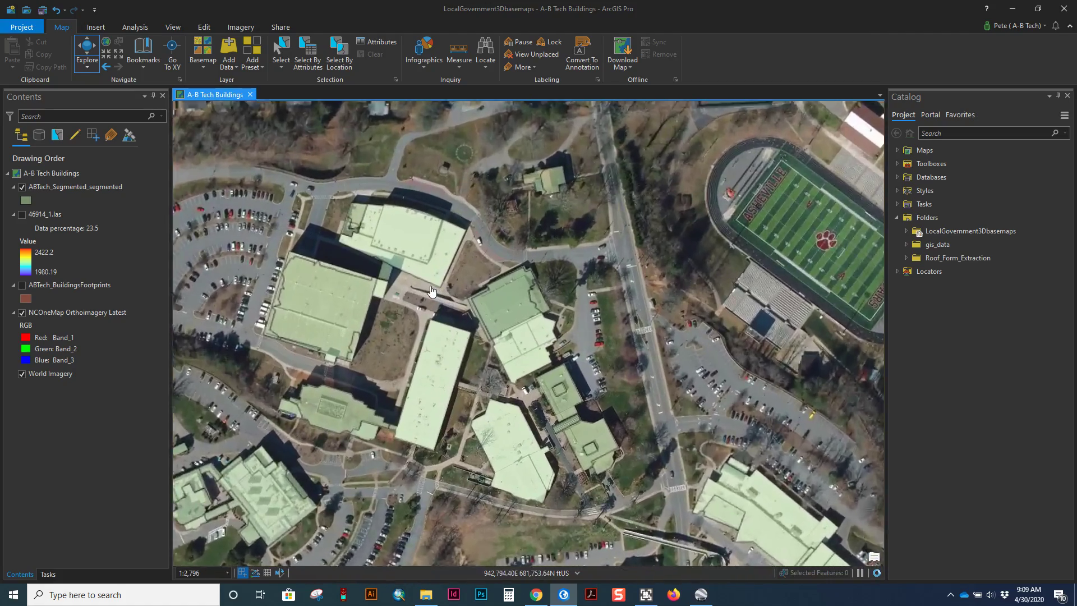
{"action": "left_click_drag", "start_coordinate": [348, 311], "coordinate": [532, 321]}
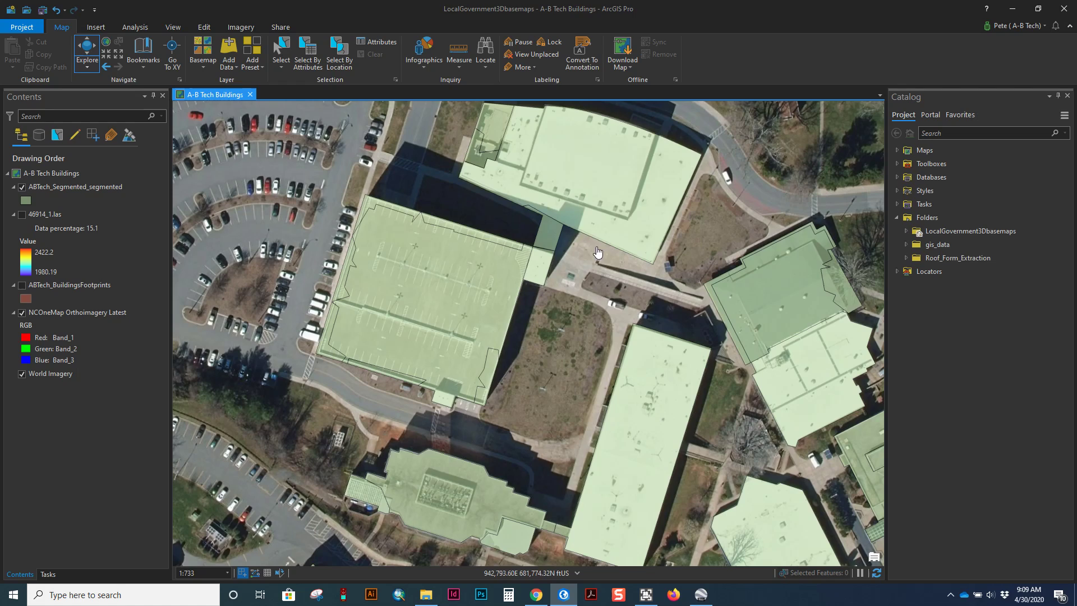
{"action": "left_click_drag", "start_coordinate": [574, 226], "coordinate": [539, 383]}
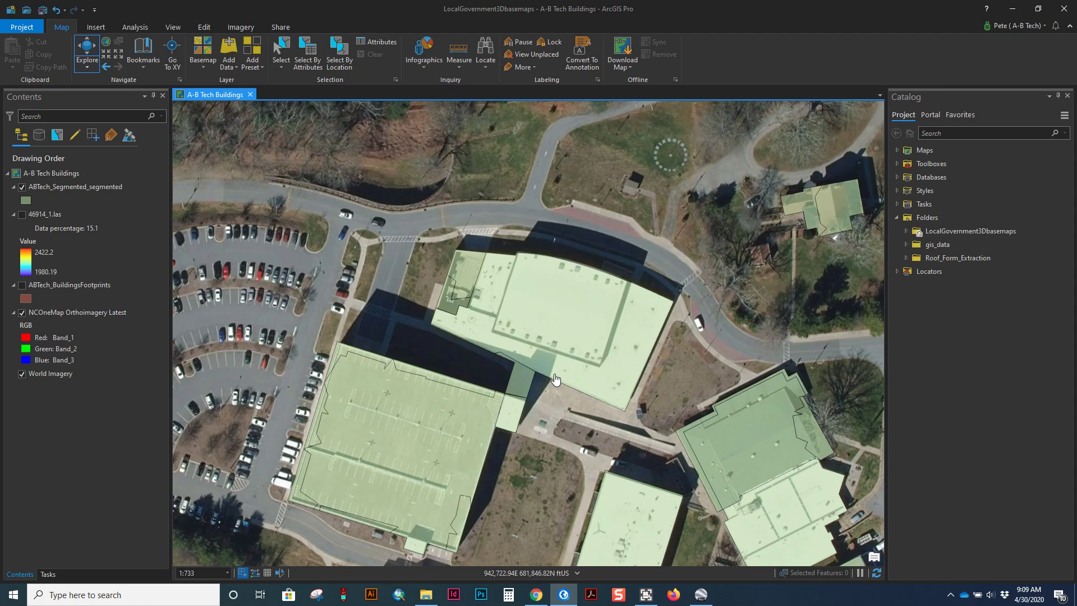
{"action": "scroll", "coordinate": [597, 348], "scroll_direction": "up", "scroll_amount": 3}
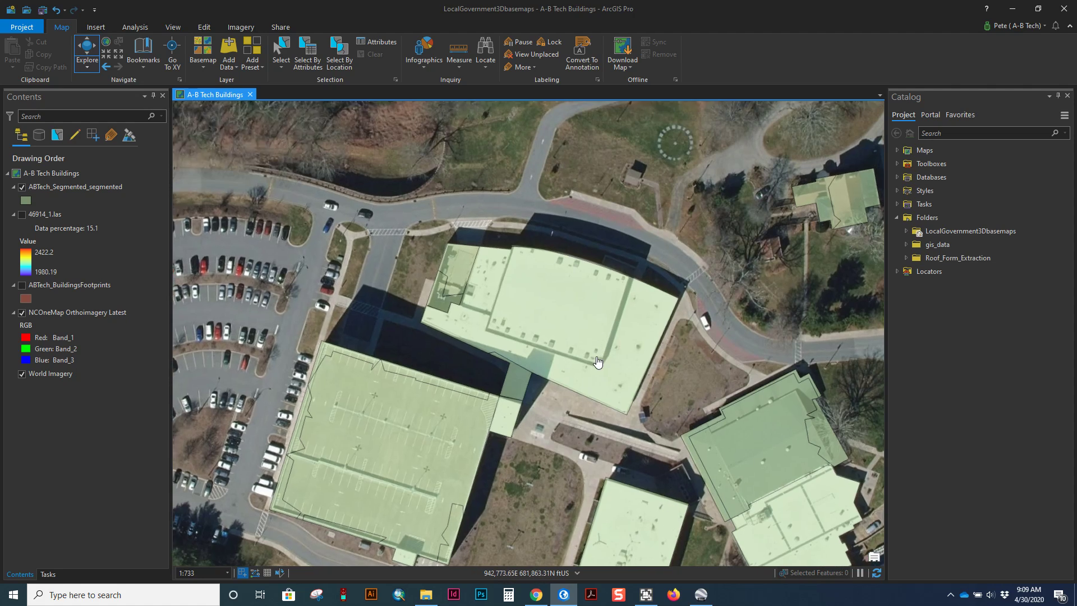
{"action": "scroll", "coordinate": [597, 352], "scroll_direction": "down", "scroll_amount": 2}
{"action": "left_click_drag", "start_coordinate": [501, 279], "coordinate": [556, 286]}
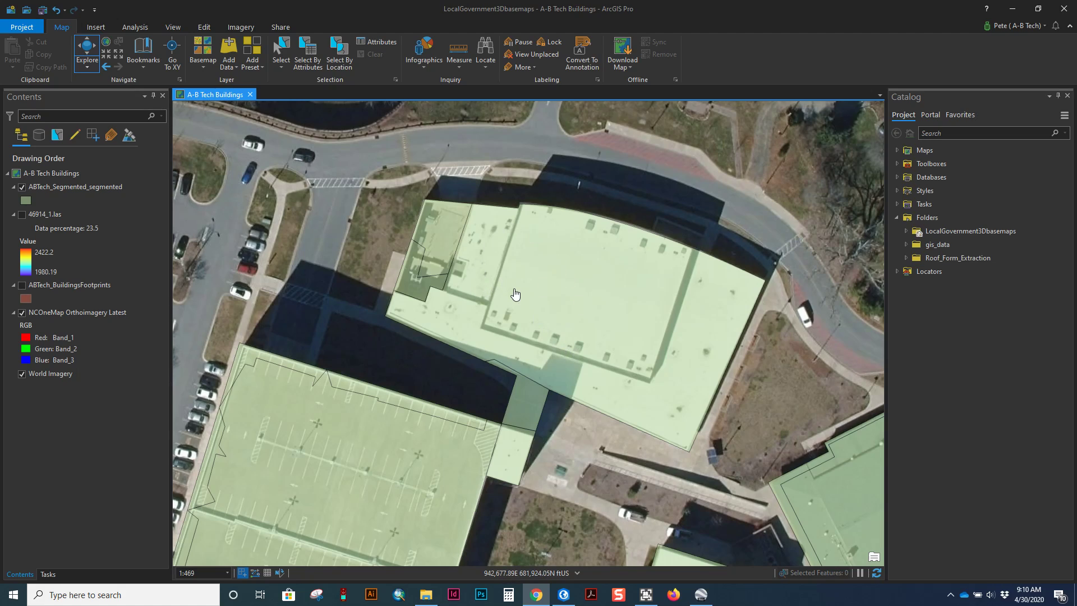
- Switch to Google Earth Pro and examine the conference center's roof levels and its link to the parking deck in 3D
{"action": "left_click", "coordinate": [707, 599]}
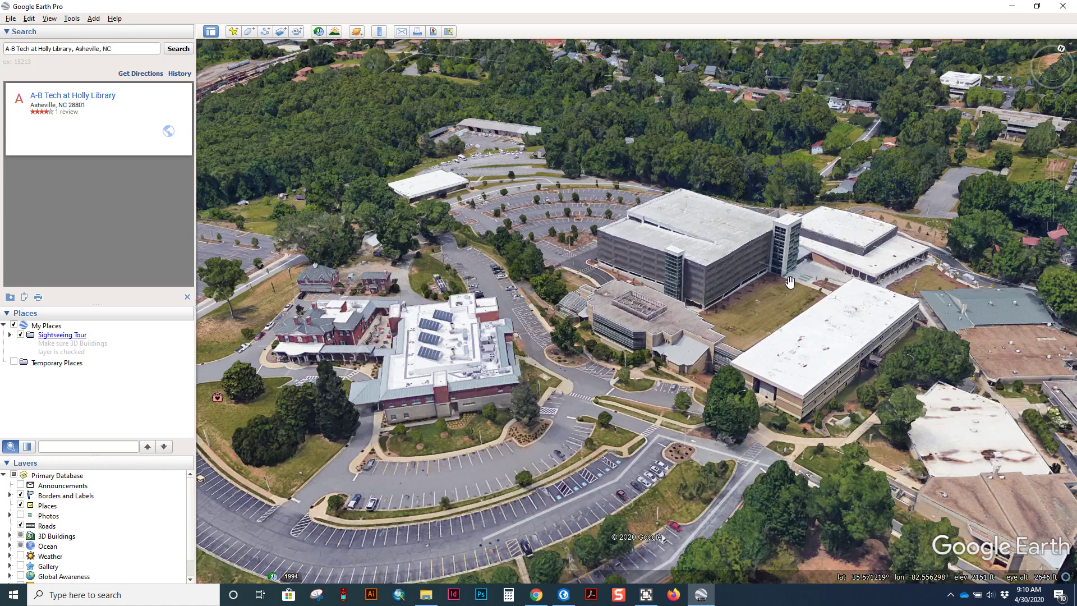
{"action": "left_click_drag", "start_coordinate": [788, 283], "coordinate": [559, 406]}
{"action": "scroll", "coordinate": [617, 387], "scroll_direction": "up", "scroll_amount": 2}
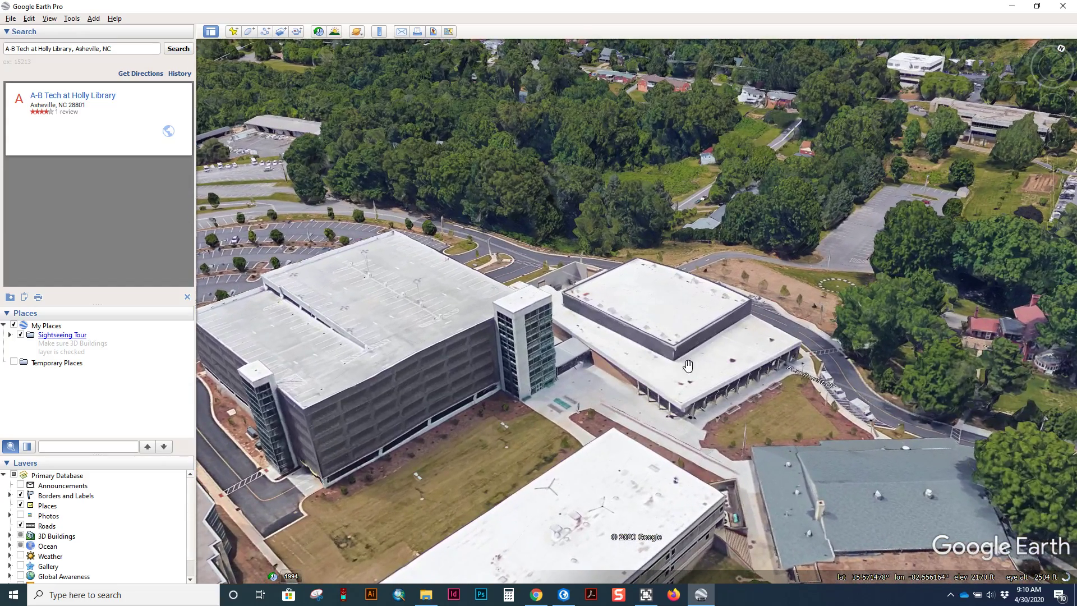
{"action": "left_click_drag", "start_coordinate": [687, 355], "coordinate": [554, 452]}
{"action": "scroll", "coordinate": [556, 467], "scroll_direction": "up", "scroll_amount": 1}
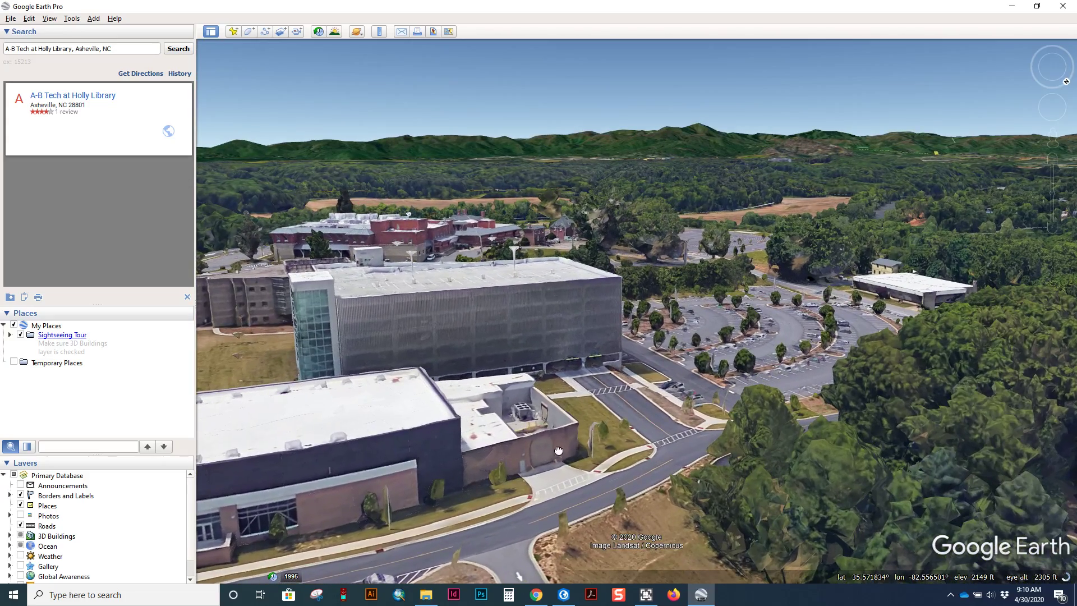
{"action": "mouse_move", "coordinate": [621, 405]}
{"action": "left_mouse_down"}
{"action": "mouse_move", "coordinate": [617, 413]}
{"action": "mouse_move", "coordinate": [609, 391]}
{"action": "left_mouse_up"}
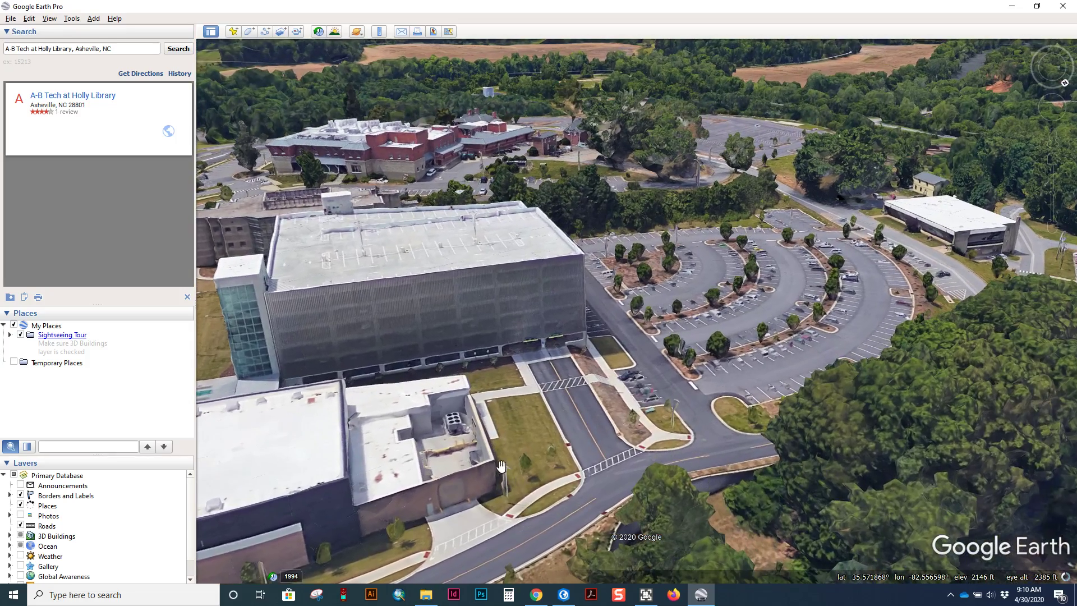
{"action": "left_click_drag", "start_coordinate": [501, 466], "coordinate": [514, 406]}
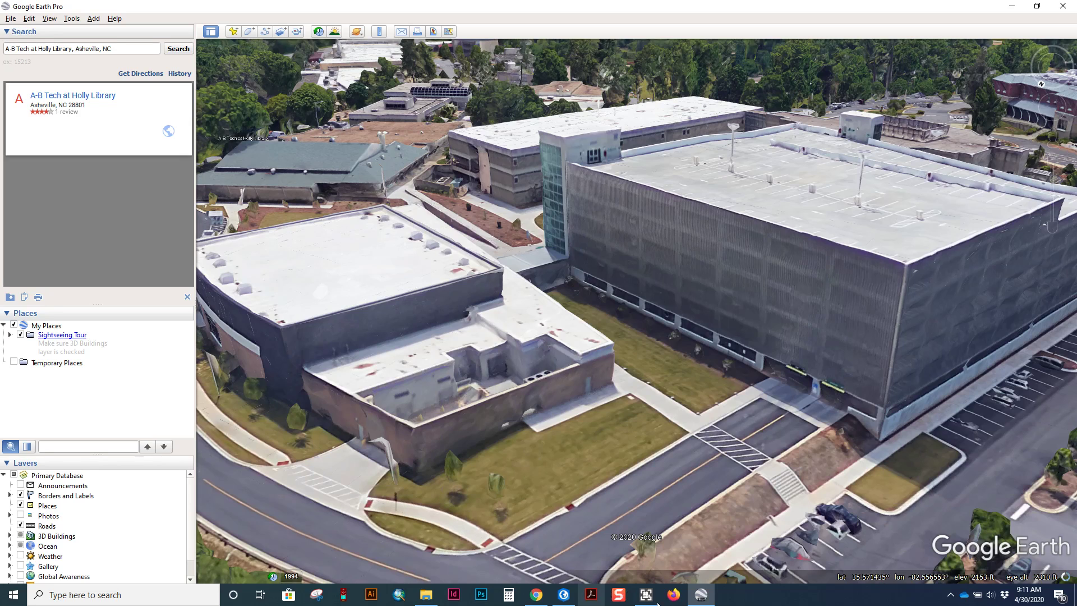
{"action": "left_click_drag", "start_coordinate": [412, 263], "coordinate": [379, 332]}
{"action": "left_click_drag", "start_coordinate": [572, 307], "coordinate": [489, 303]}
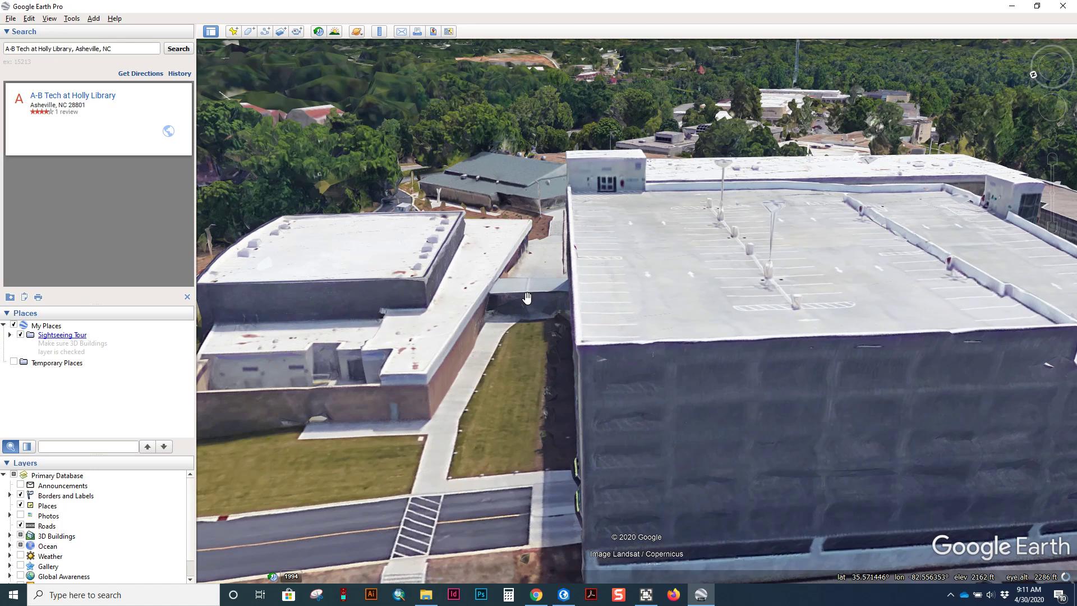
- Return to ArcGIS Pro and load the two adjoining segments at the conference center's northwest corner into the Merge tool
{"action": "key", "text": "alt+Tab"}
{"action": "key", "text": "Tab"}
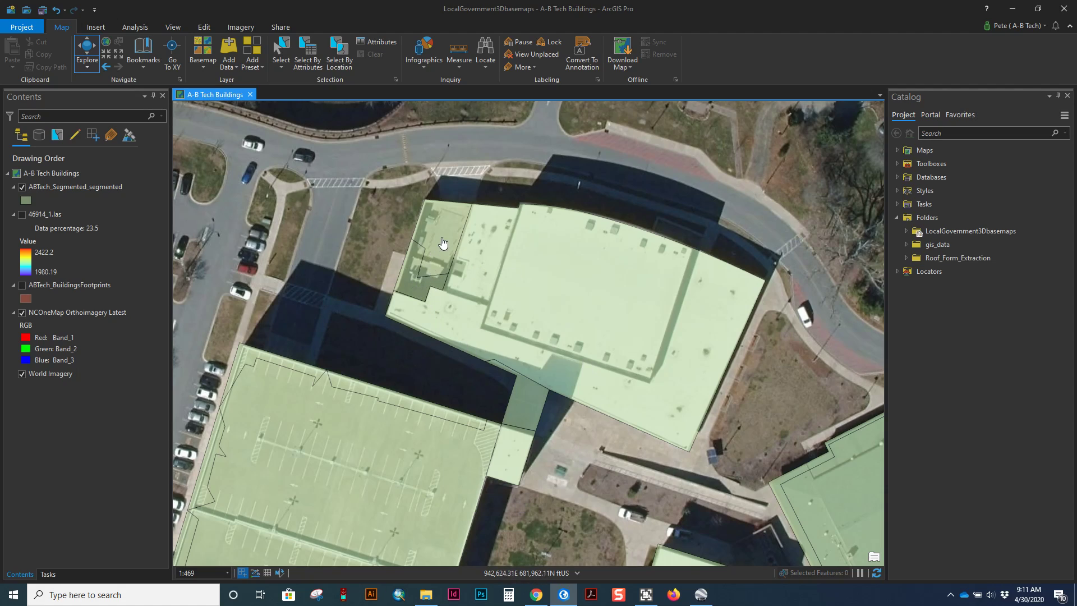
{"action": "left_click", "coordinate": [208, 32]}
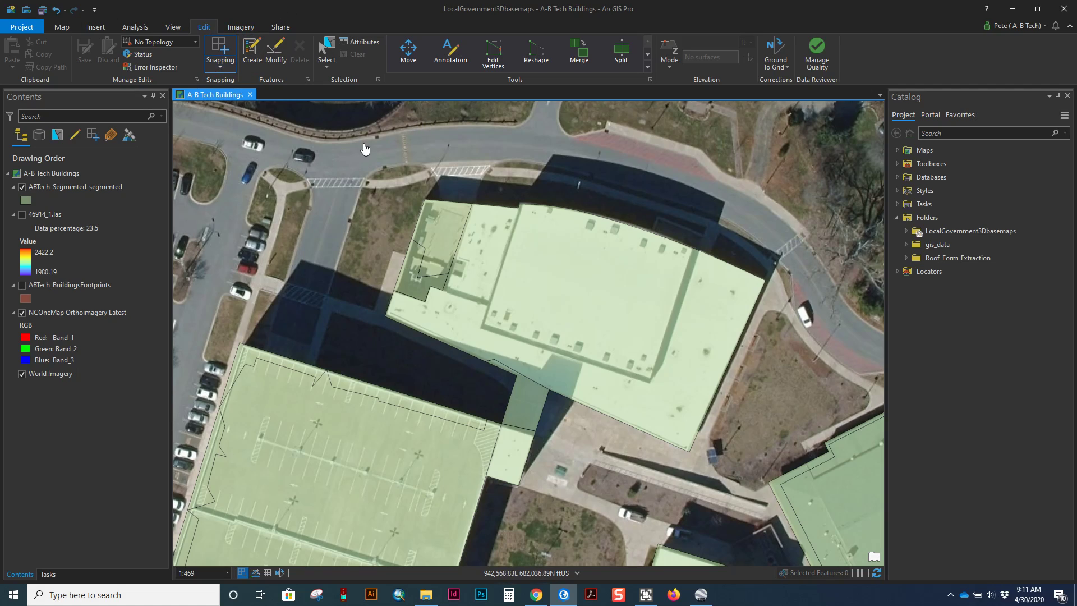
{"action": "left_click", "coordinate": [330, 61]}
{"action": "left_click", "coordinate": [427, 264]}
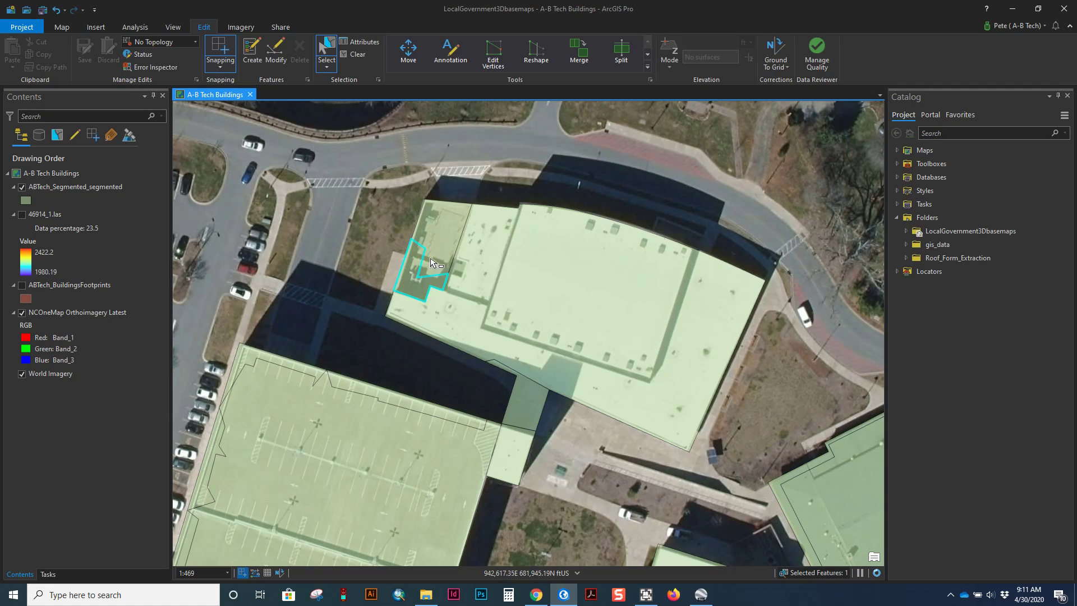
{"action": "left_click", "coordinate": [449, 233], "text": "shift"}
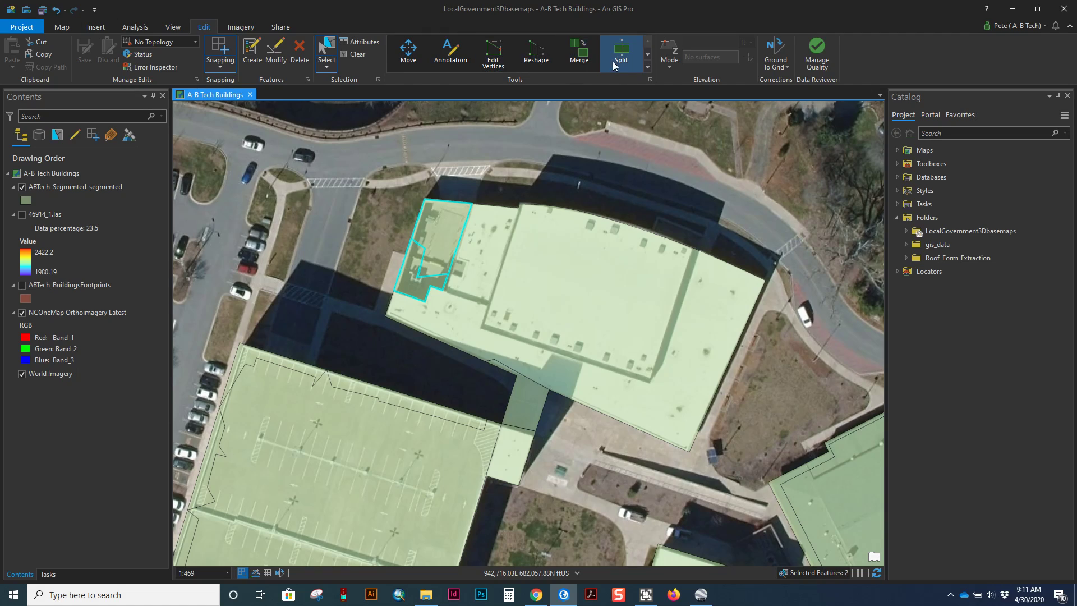
{"action": "left_click", "coordinate": [579, 56]}
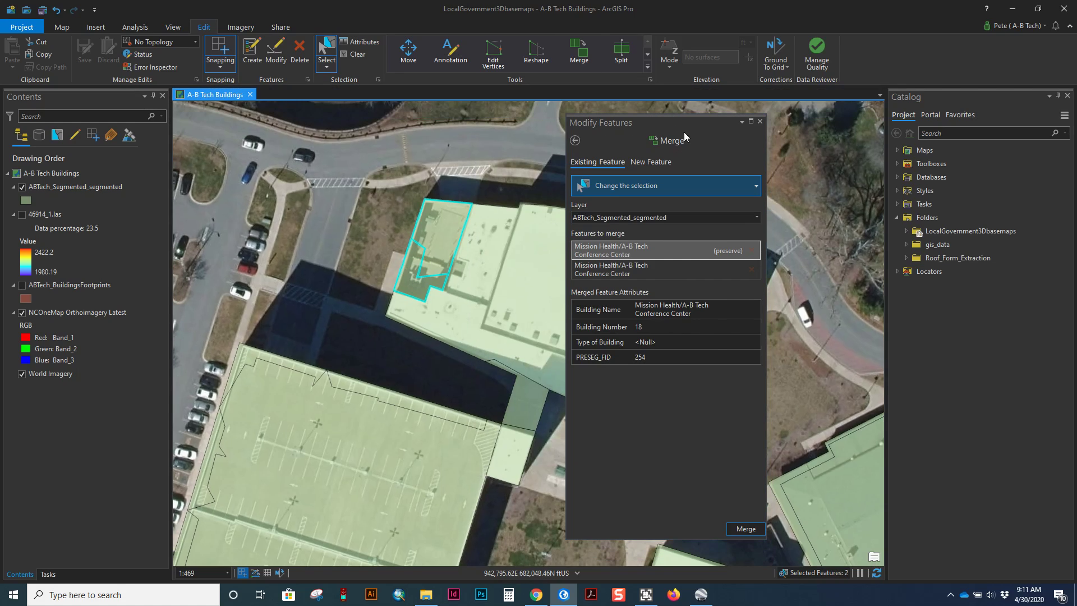
{"action": "left_click_drag", "start_coordinate": [603, 125], "coordinate": [785, 114]}
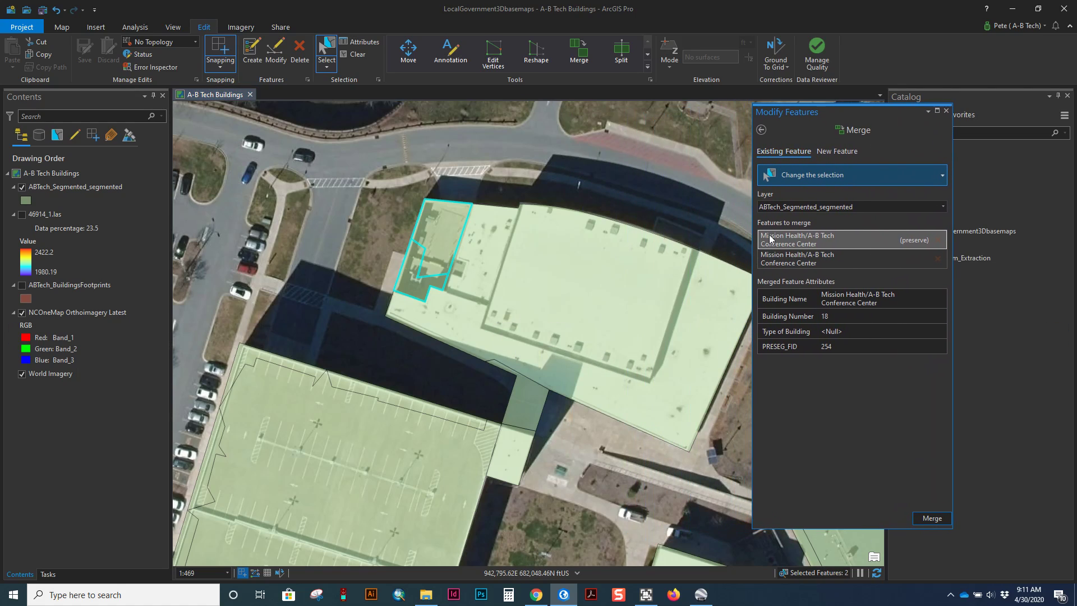
- Compare the two features to merge, then merge them into the existing feature while preserving the northern segment
{"action": "left_click", "coordinate": [806, 241]}
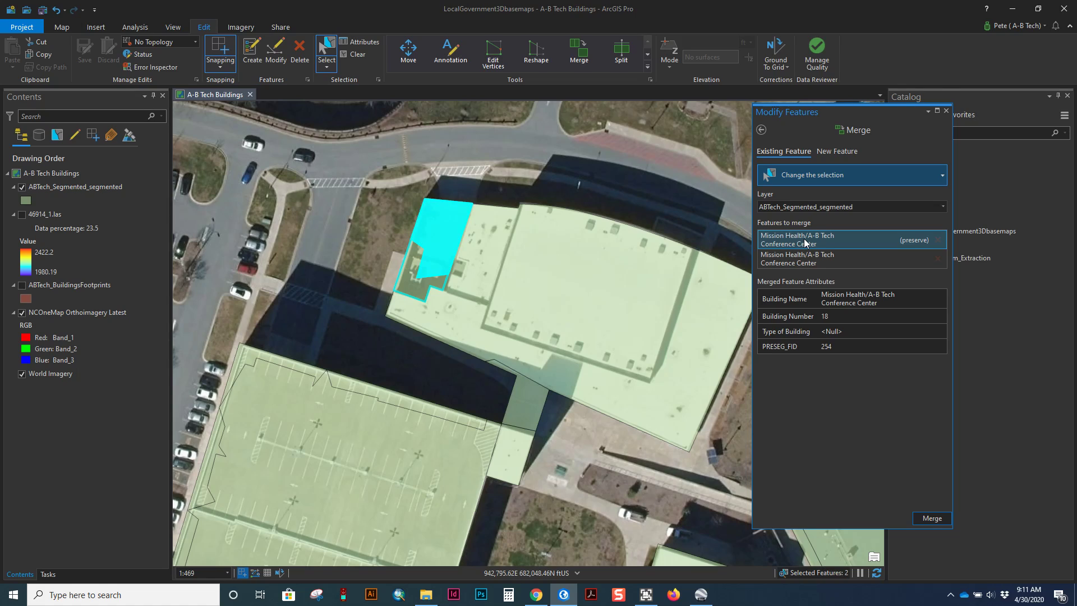
{"action": "left_click", "coordinate": [796, 260]}
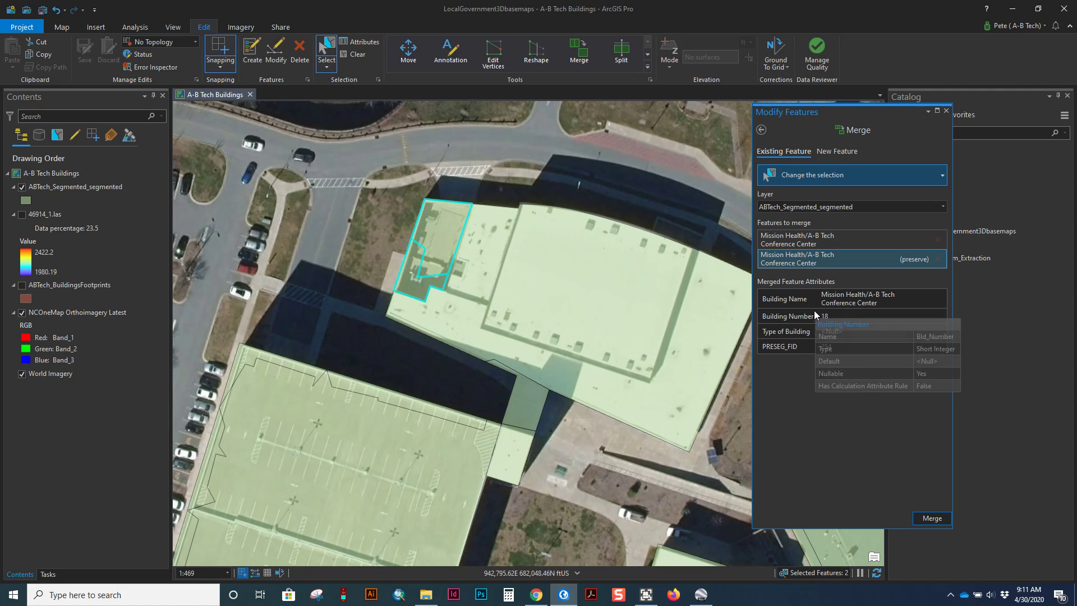
{"action": "left_click", "coordinate": [796, 242]}
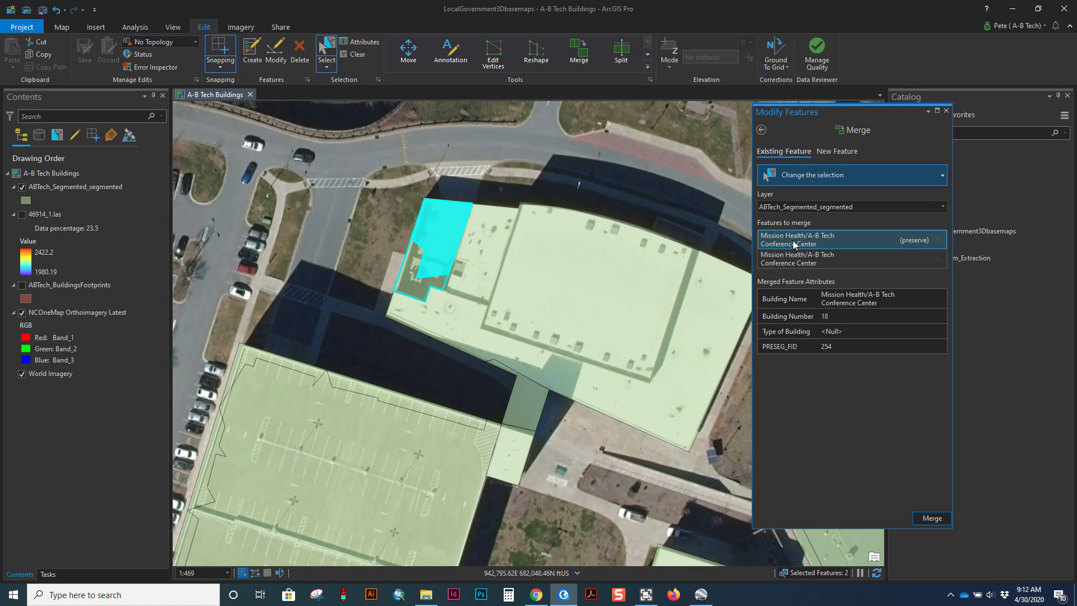
{"action": "left_click", "coordinate": [792, 265]}
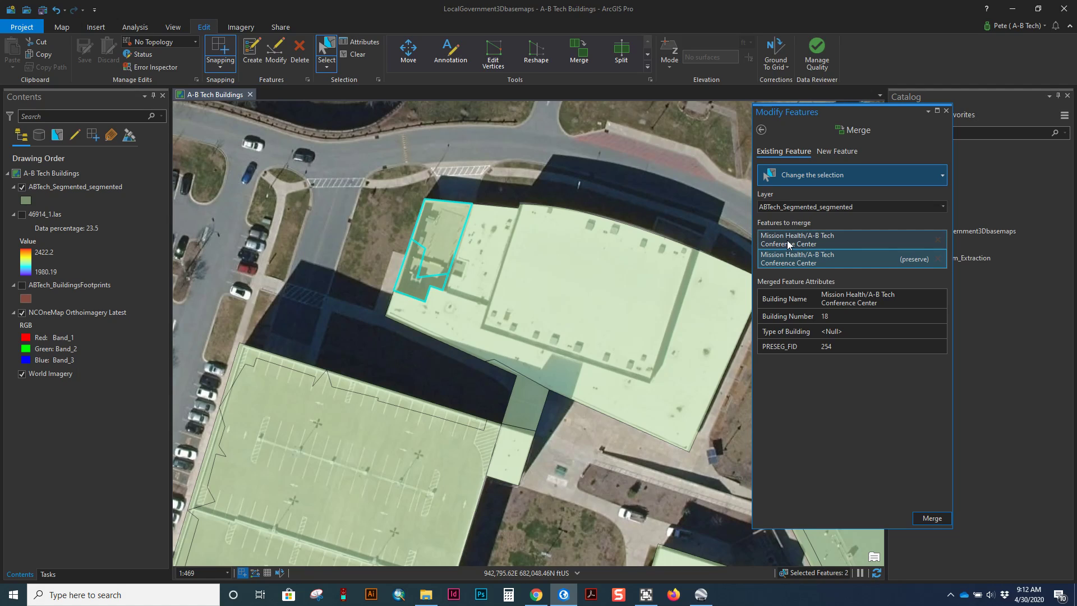
{"action": "left_click", "coordinate": [788, 244]}
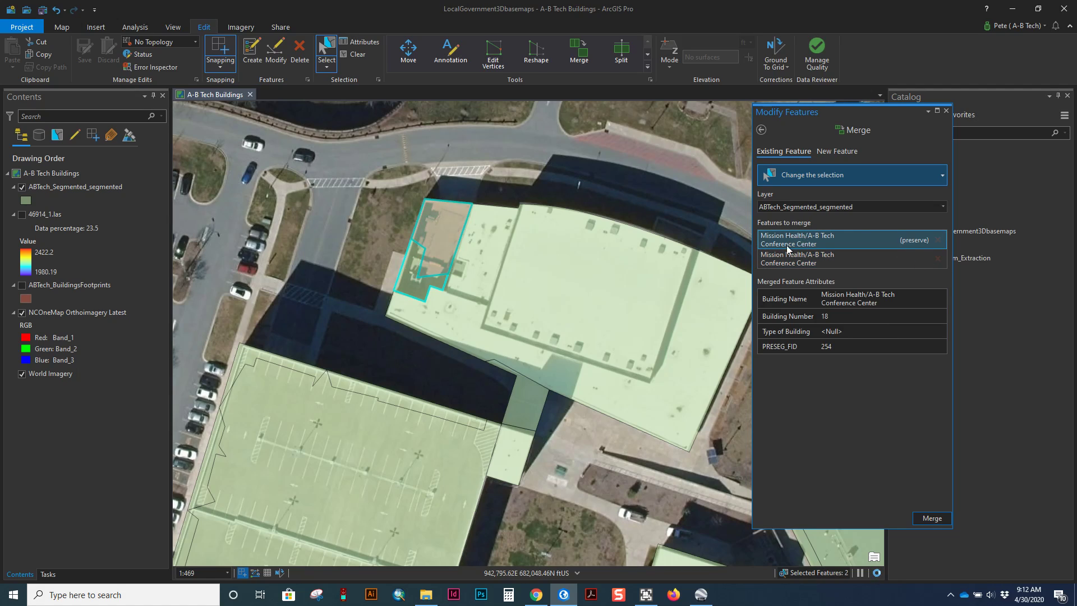
{"action": "left_click", "coordinate": [782, 244]}
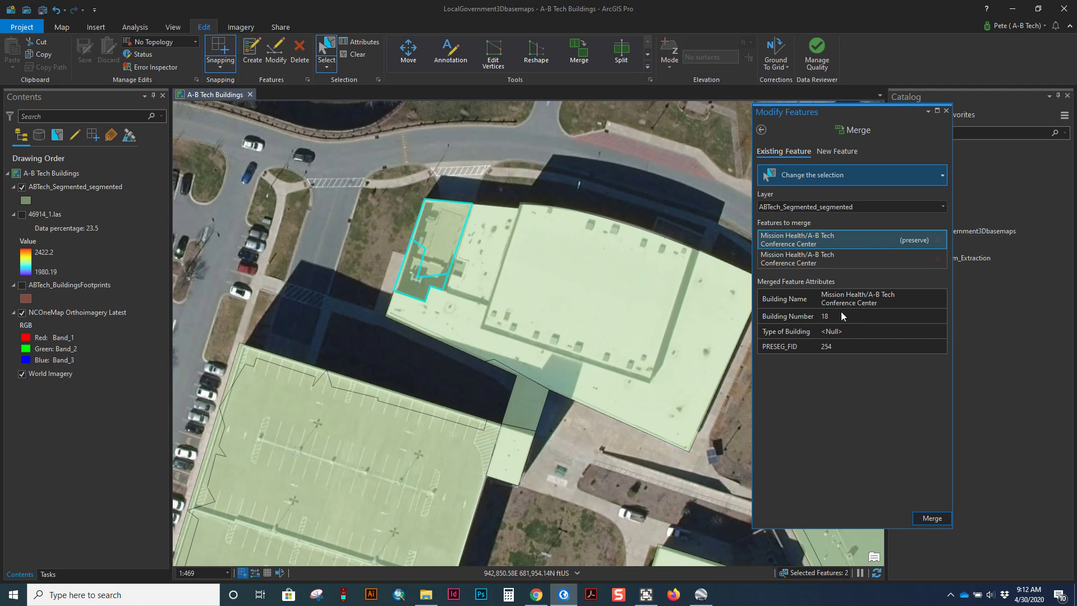
{"action": "left_click", "coordinate": [788, 262]}
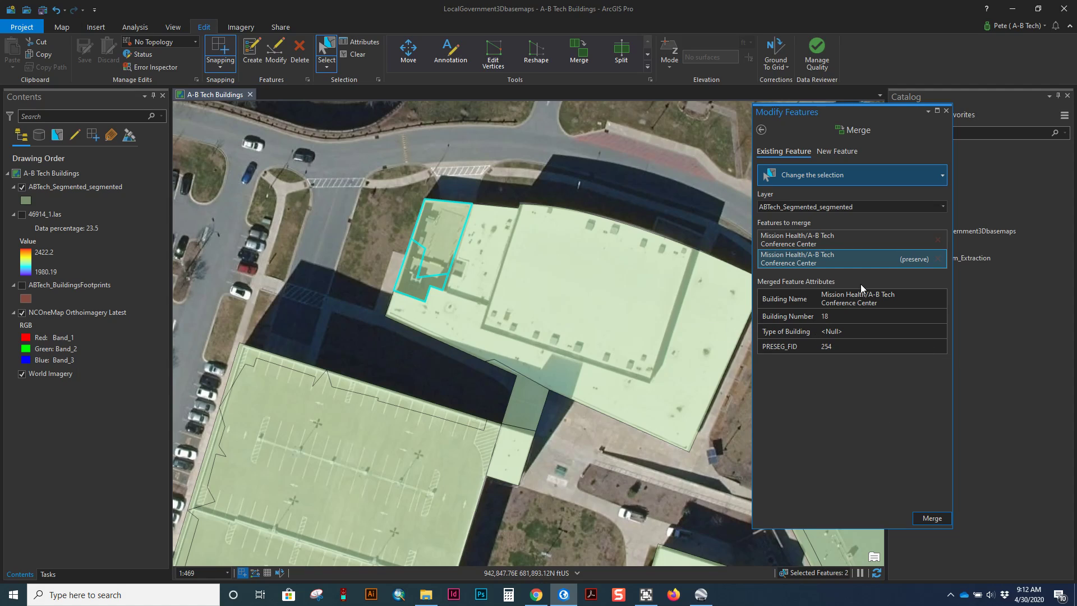
{"action": "left_click", "coordinate": [819, 242]}
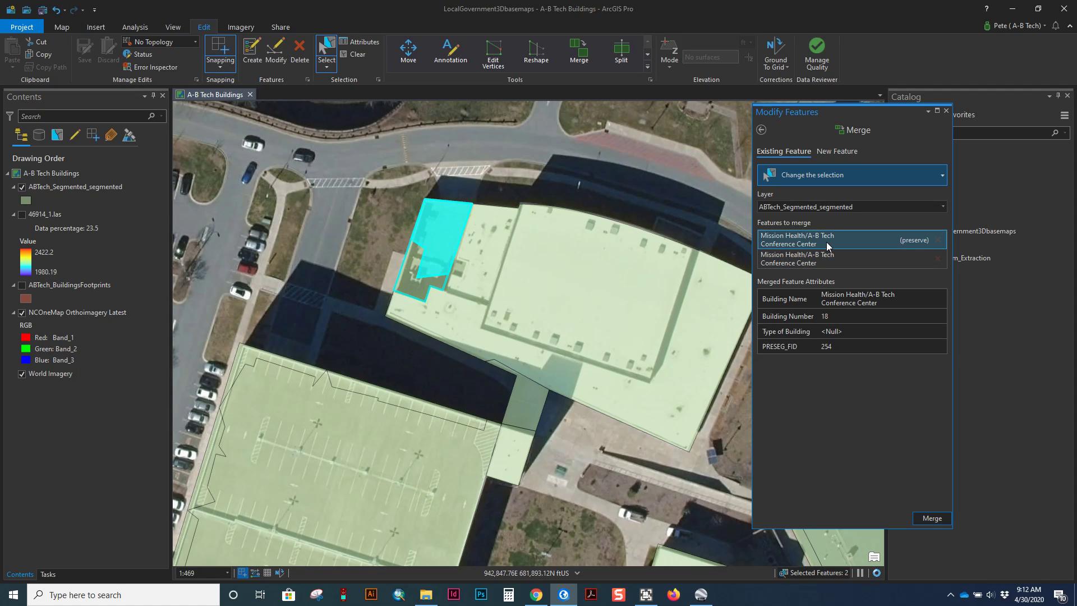
{"action": "left_click", "coordinate": [932, 519]}
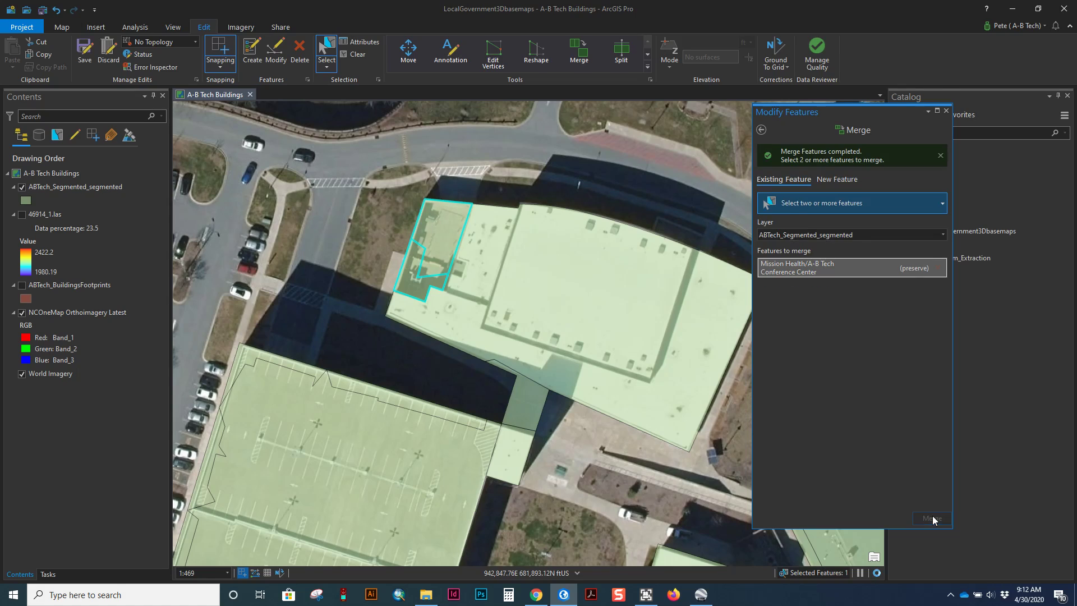
- Select the conference center's large main roof segment and start the Split tool at its northwest inner corner
{"action": "left_click", "coordinate": [487, 278]}
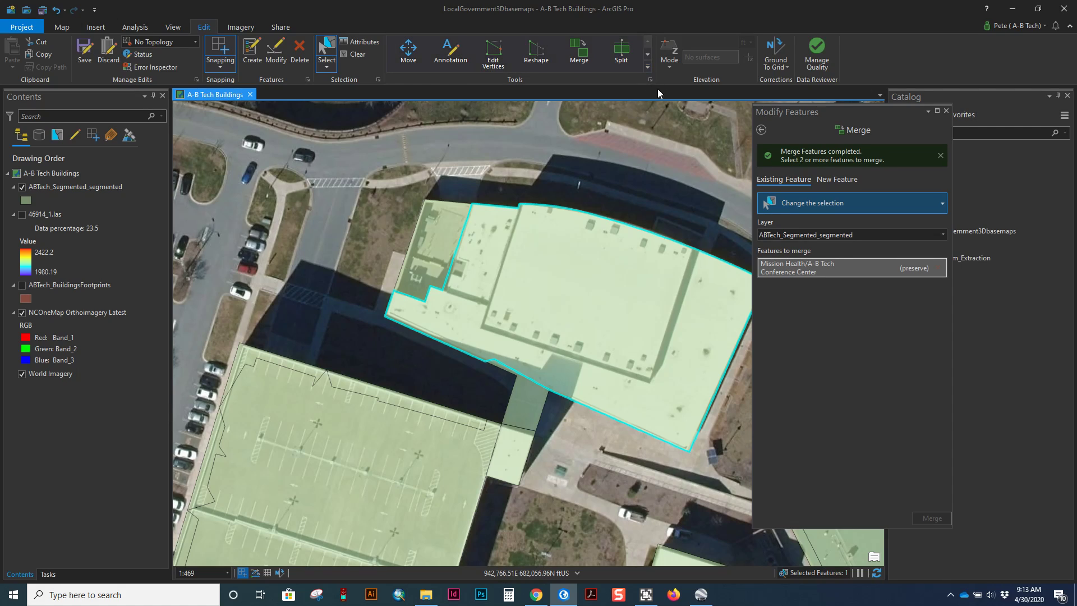
{"action": "left_click", "coordinate": [620, 56]}
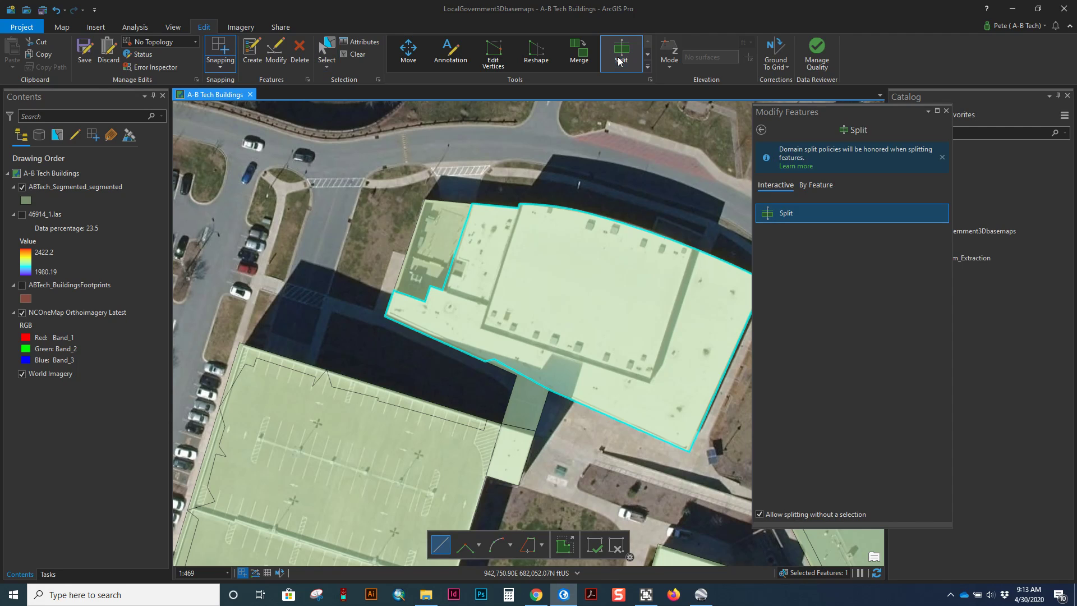
{"action": "scroll", "coordinate": [466, 290], "scroll_direction": "up", "scroll_amount": 4}
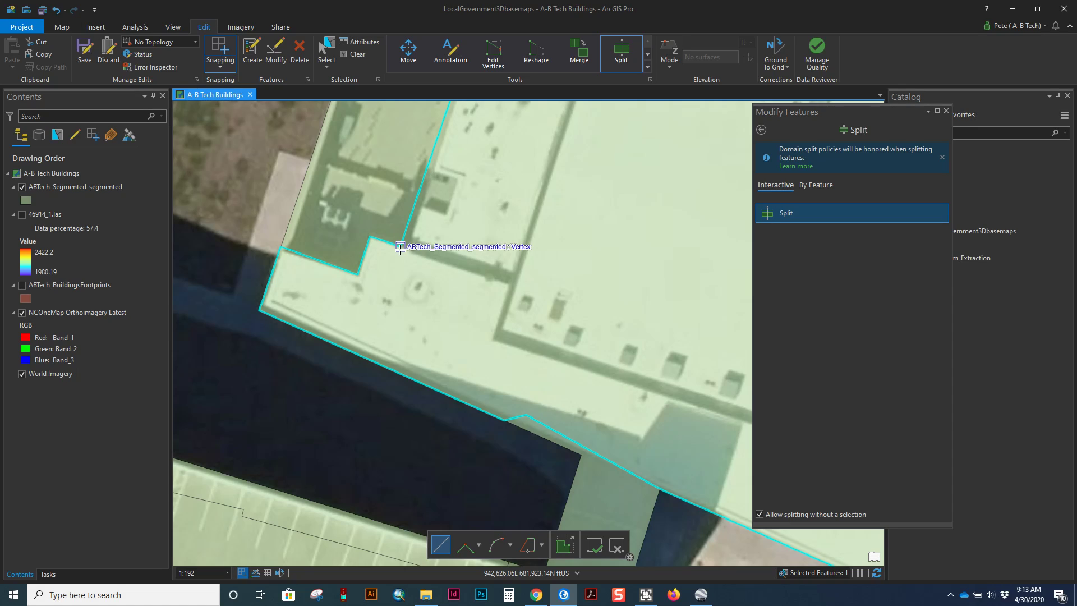
- Try to split off the northwest roof section with a line parallel to the existing edge and a right-angle turn north, and undo the split
{"action": "left_click", "coordinate": [399, 246]}
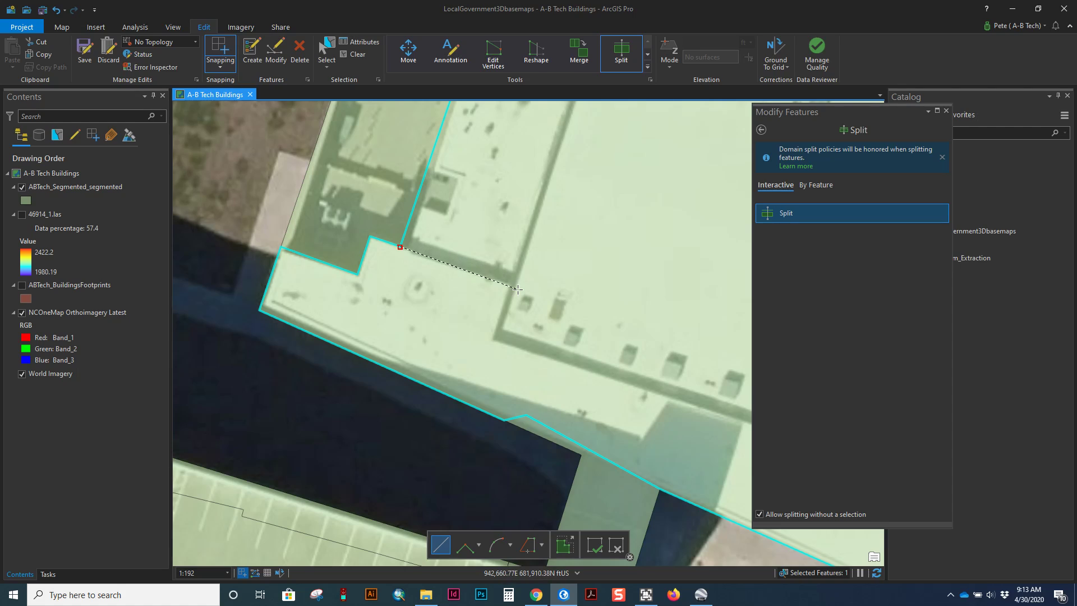
{"action": "double_click", "coordinate": [381, 241]}
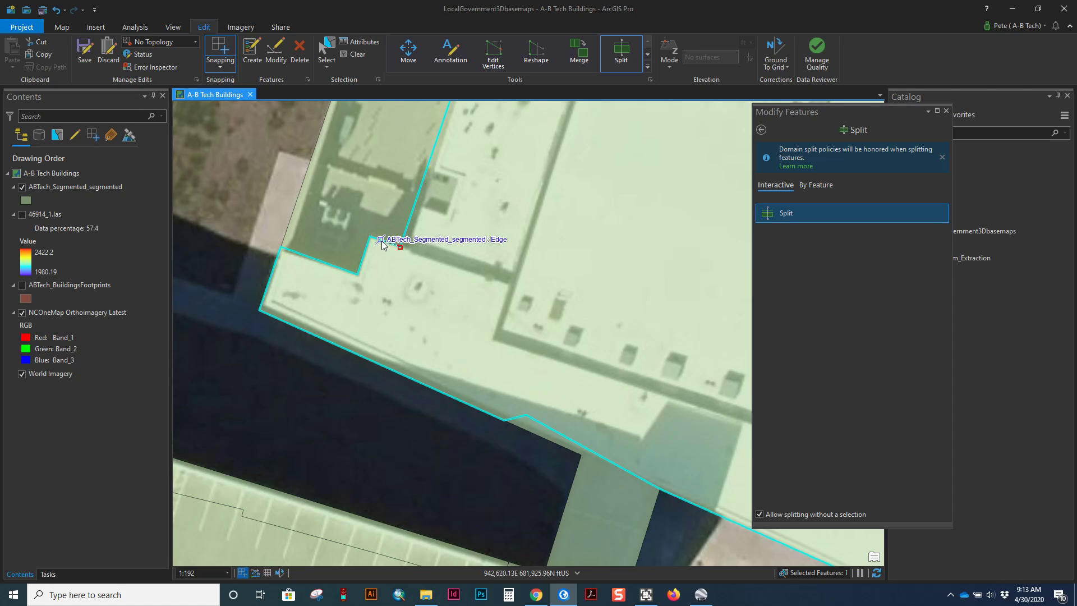
{"action": "right_click", "coordinate": [382, 241]}
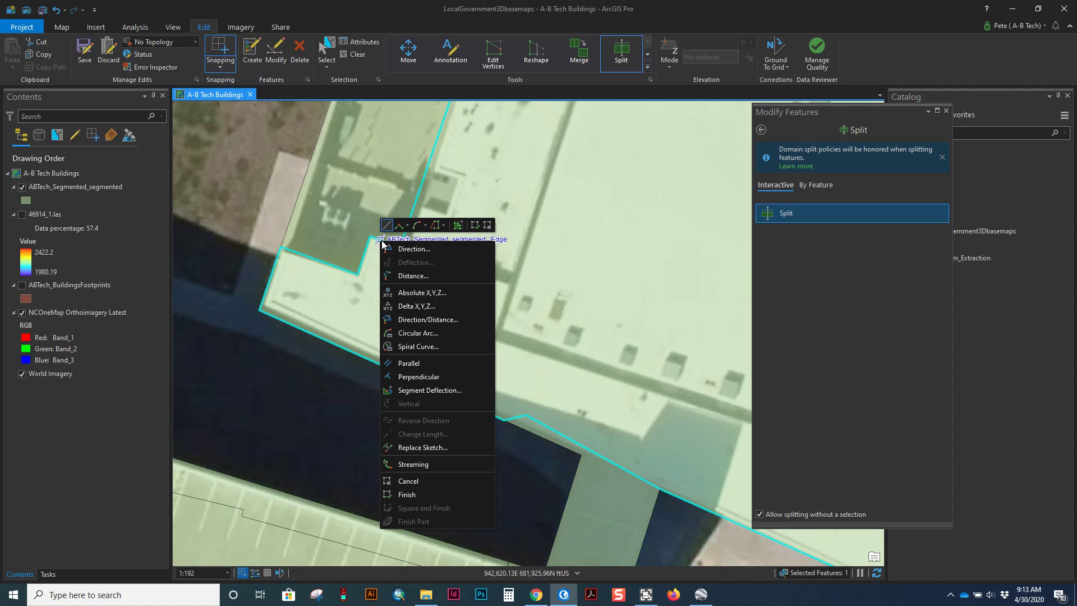
{"action": "left_click", "coordinate": [417, 363]}
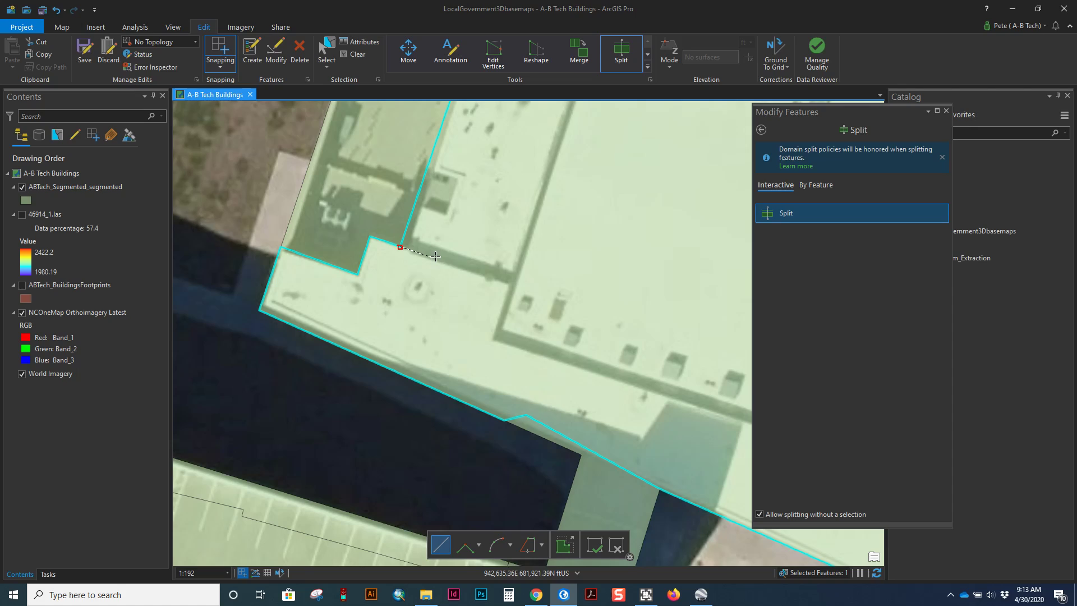
{"action": "left_click", "coordinate": [514, 285]}
{"action": "left_click_drag", "start_coordinate": [577, 189], "coordinate": [522, 339]}
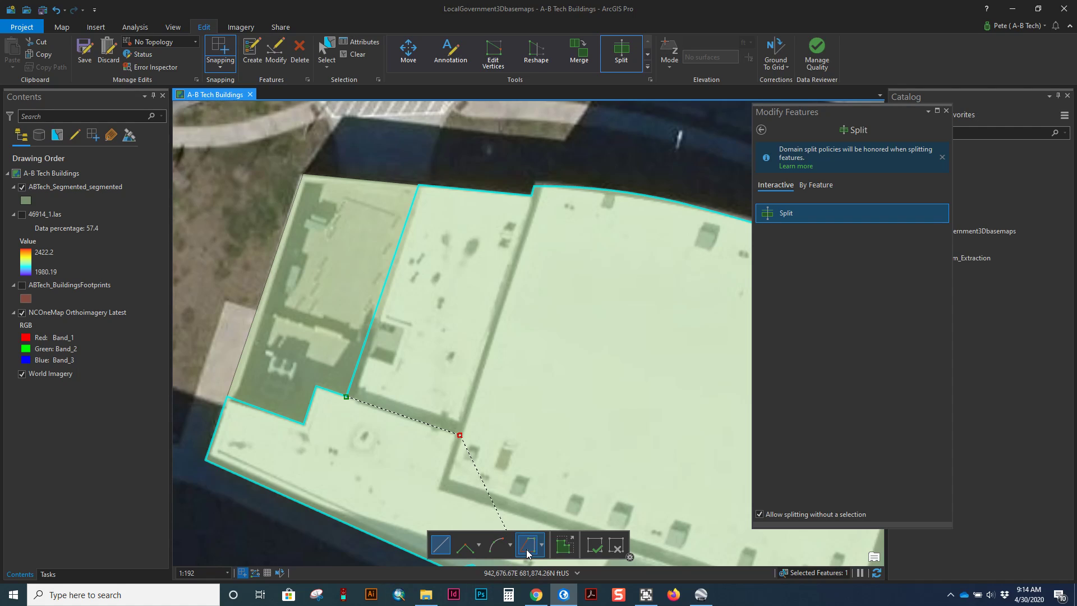
{"action": "left_click", "coordinate": [467, 549]}
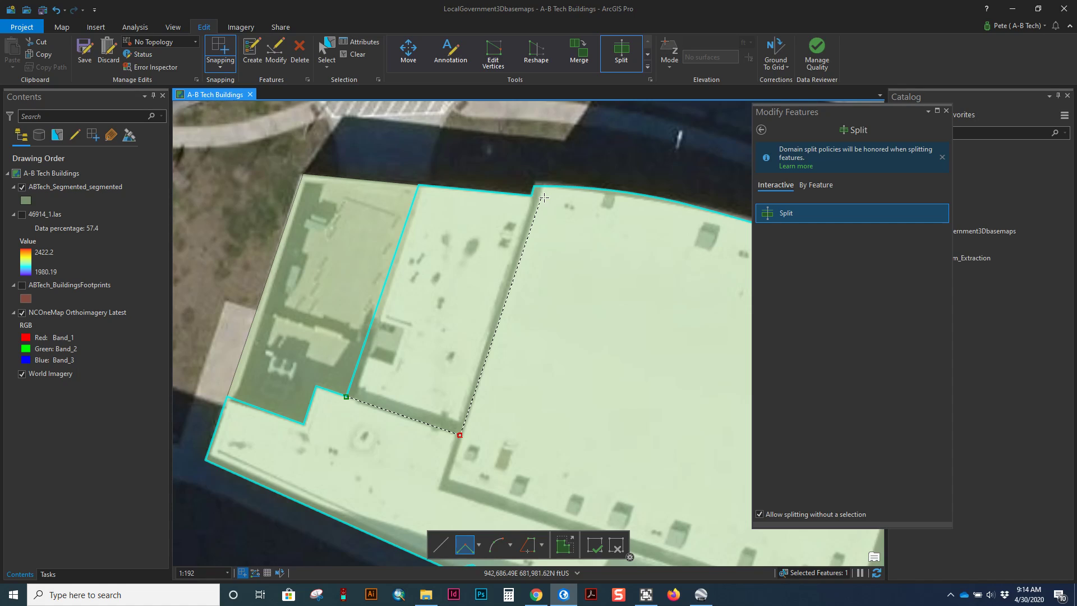
{"action": "double_click", "coordinate": [556, 161]}
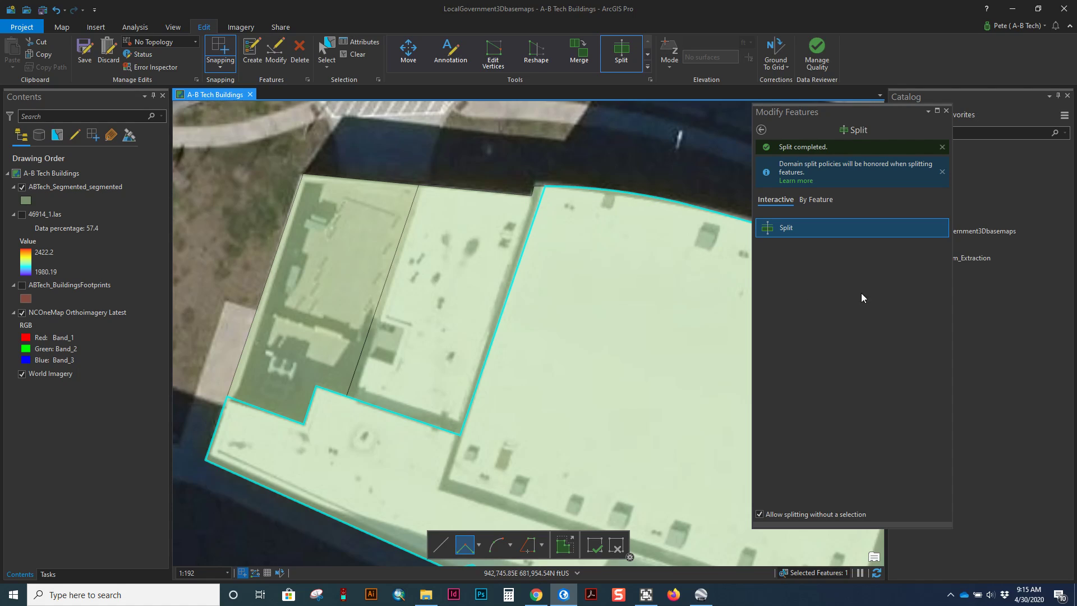
{"action": "key", "text": "ctrl+z"}
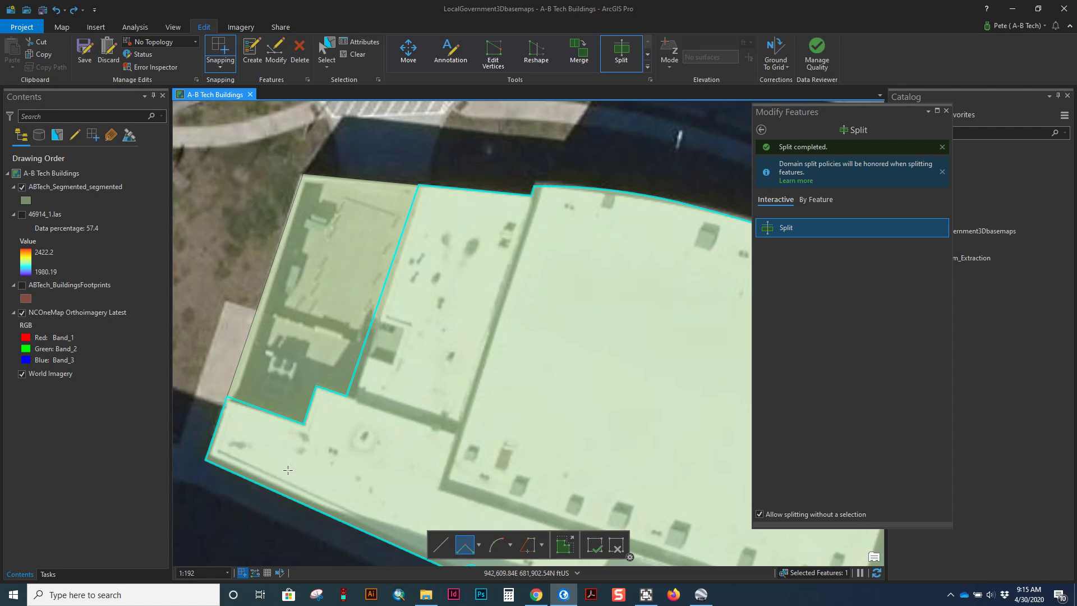
- Try to split off the same roof section with a line ending at the outline's northern notch vertex, undo it, and keep the earlier merge
{"action": "left_click", "coordinate": [346, 396]}
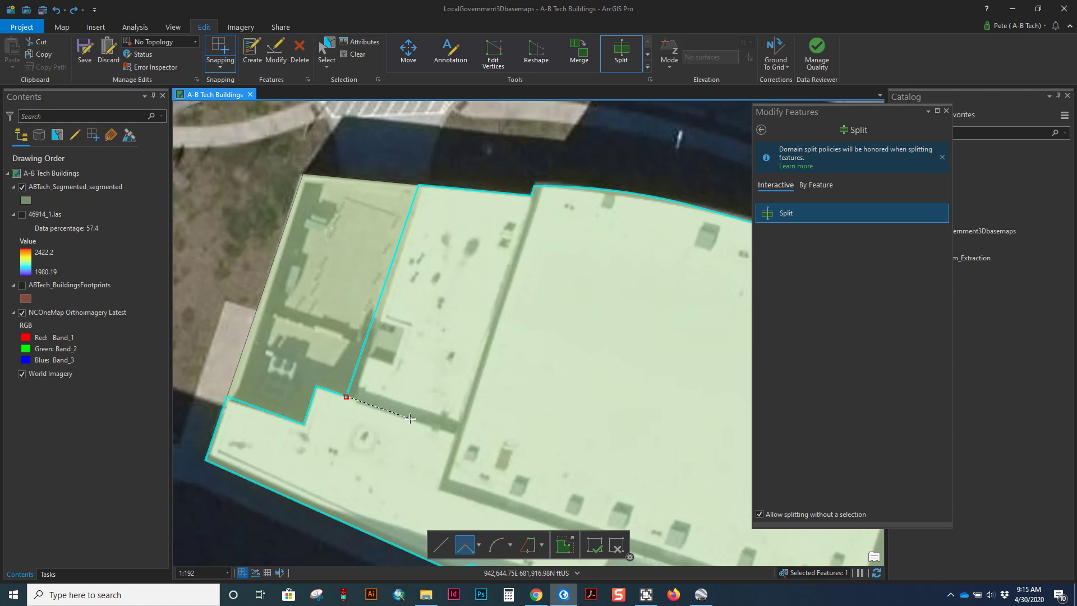
{"action": "right_click", "coordinate": [317, 396]}
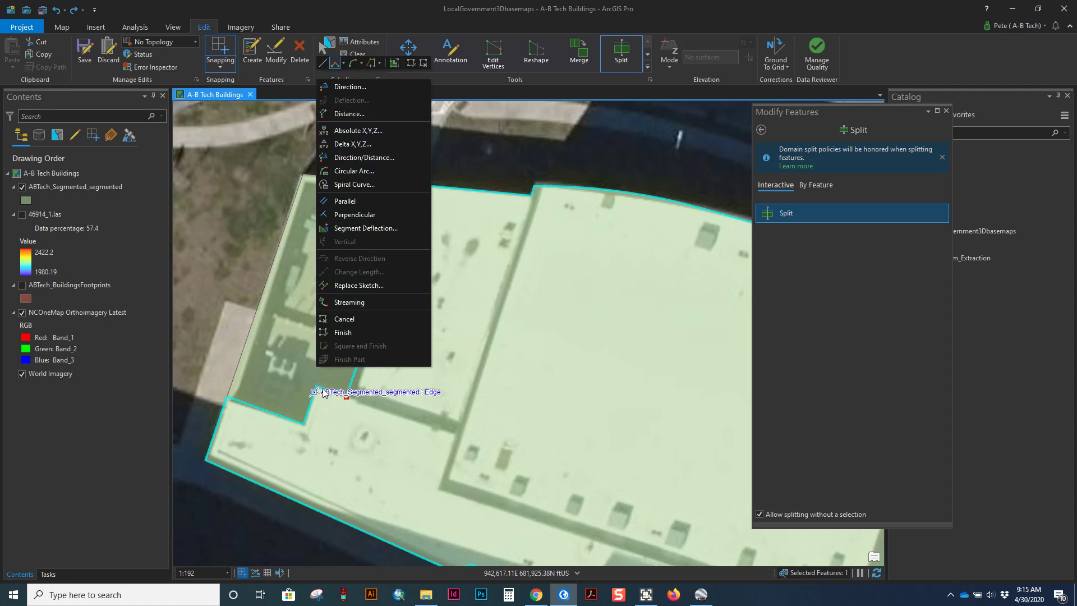
{"action": "left_click", "coordinate": [324, 392]}
{"action": "right_click", "coordinate": [326, 392]}
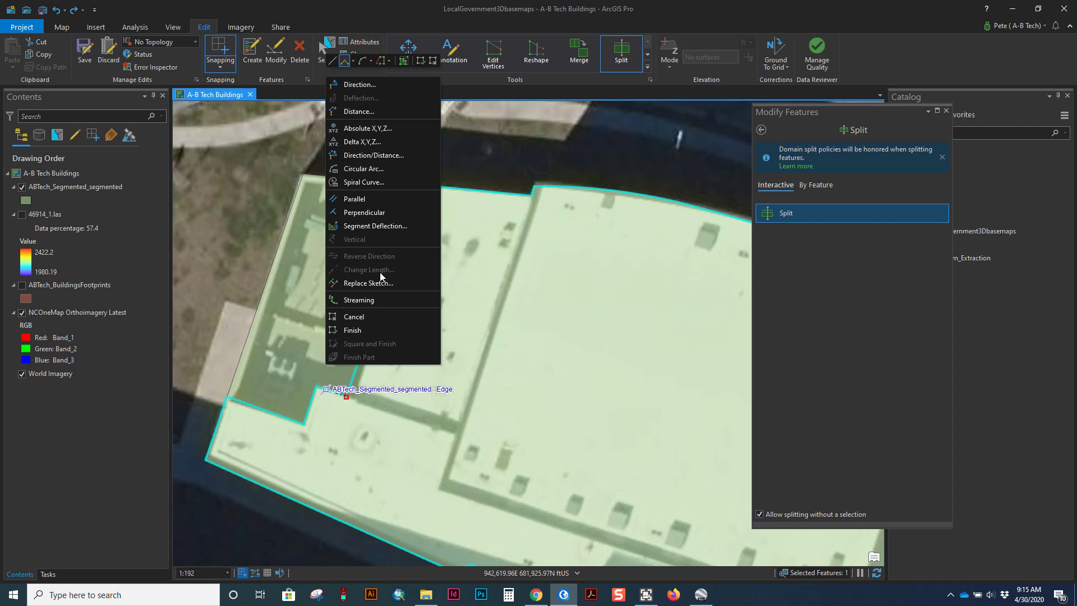
{"action": "left_click", "coordinate": [360, 199]}
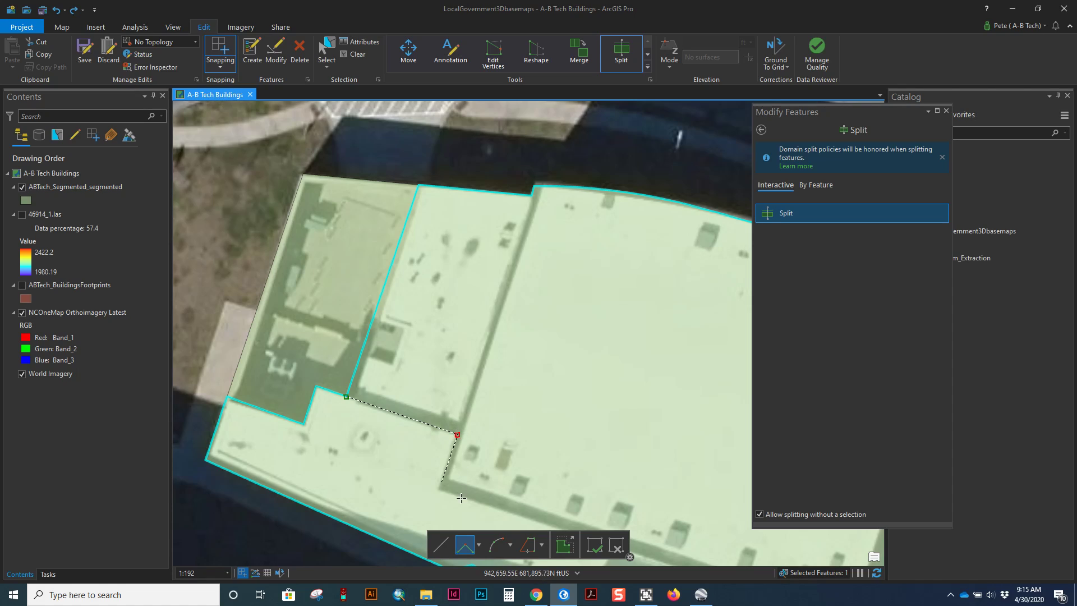
{"action": "left_click", "coordinate": [478, 544]}
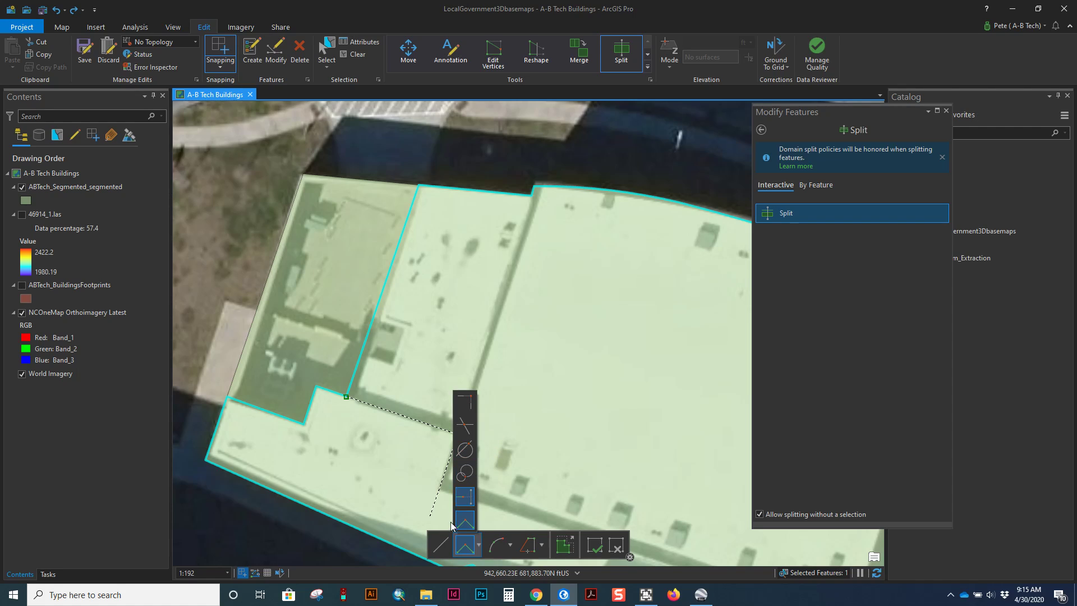
{"action": "left_click", "coordinate": [441, 544]}
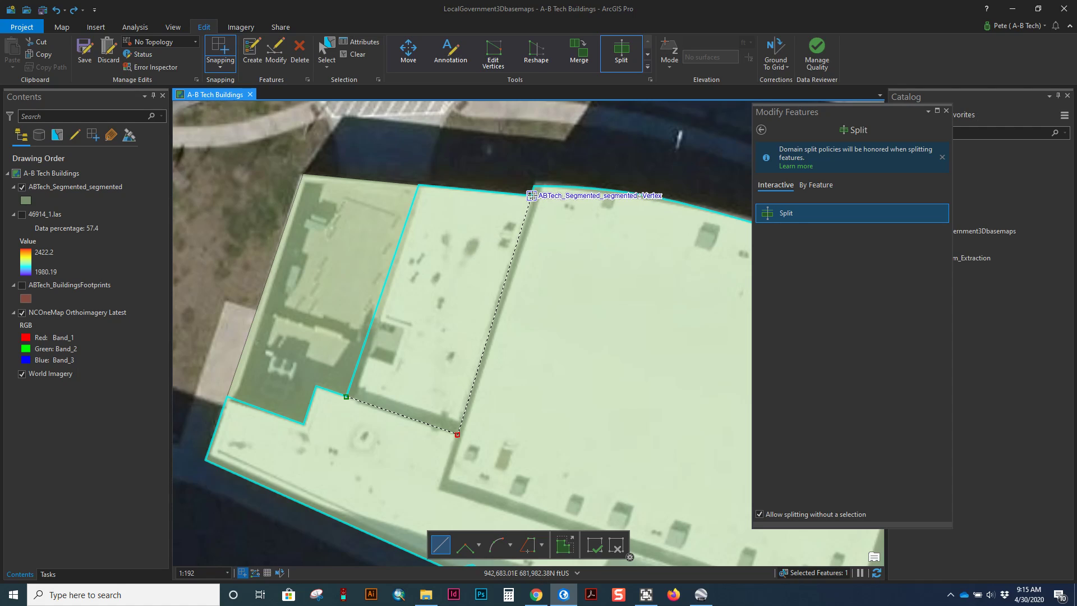
{"action": "double_click", "coordinate": [531, 191]}
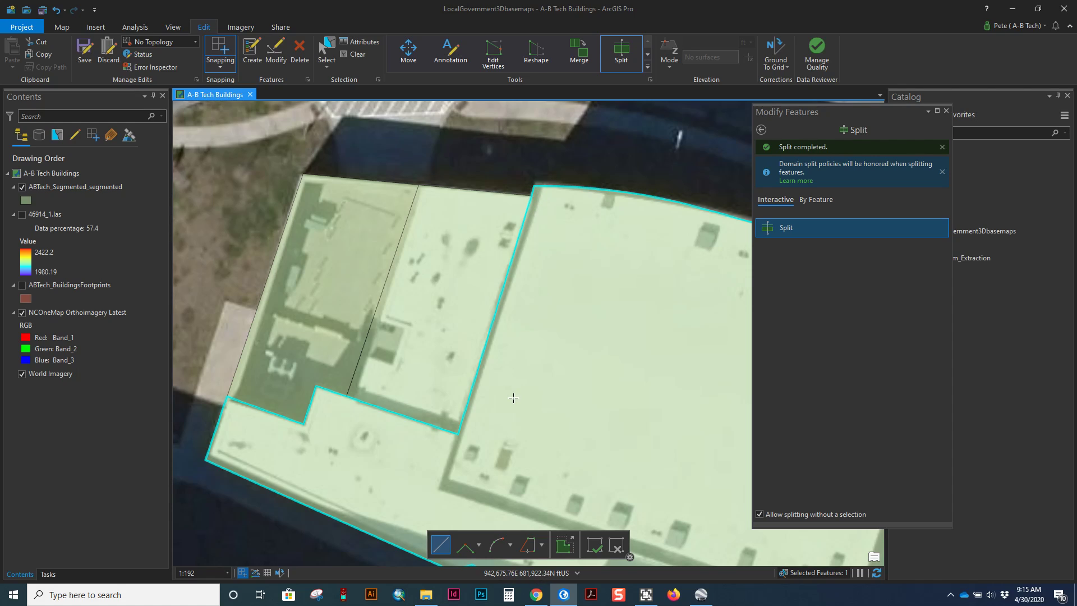
{"action": "key", "text": "ctrl+z"}
{"action": "key", "text": "ctrl+z"}
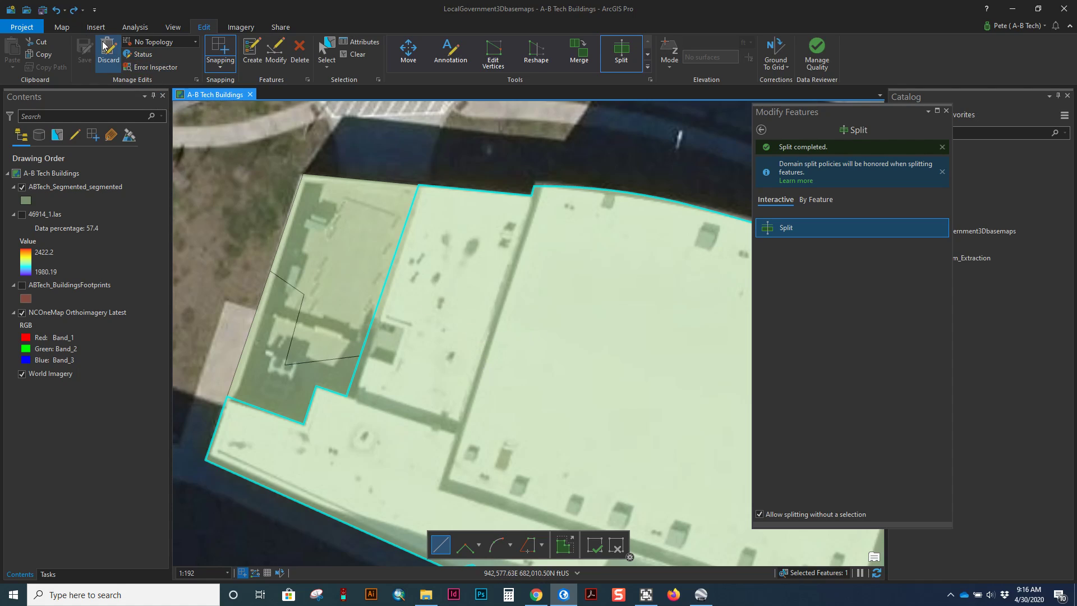
{"action": "left_click", "coordinate": [74, 10]}
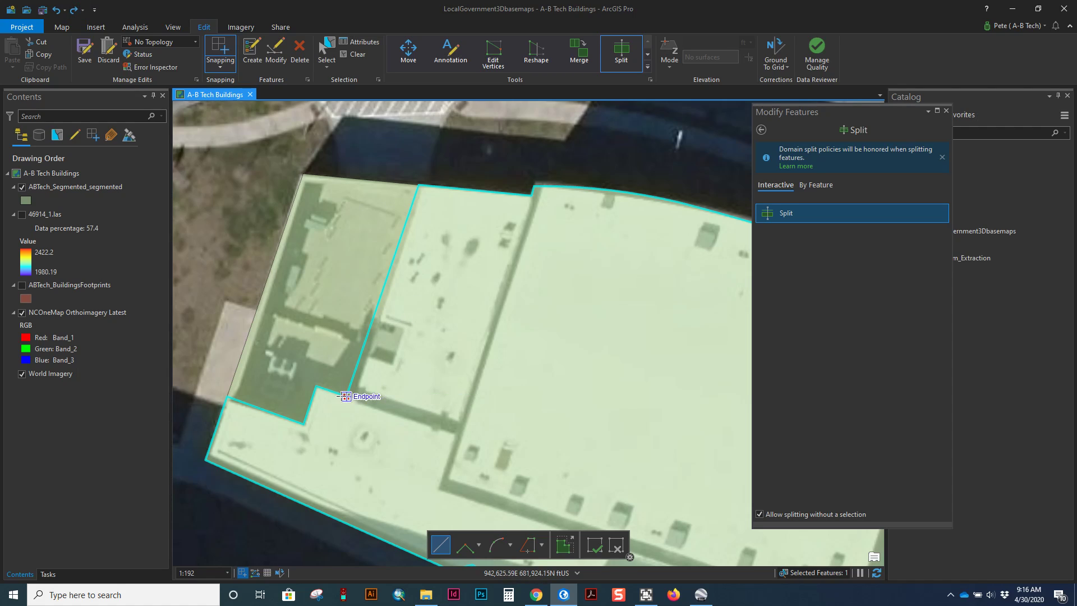
- Split the northwest roof section from the main segment, parallel to the existing edge from the inner corner, and at a right angle past the northern outline
{"action": "right_click", "coordinate": [333, 396]}
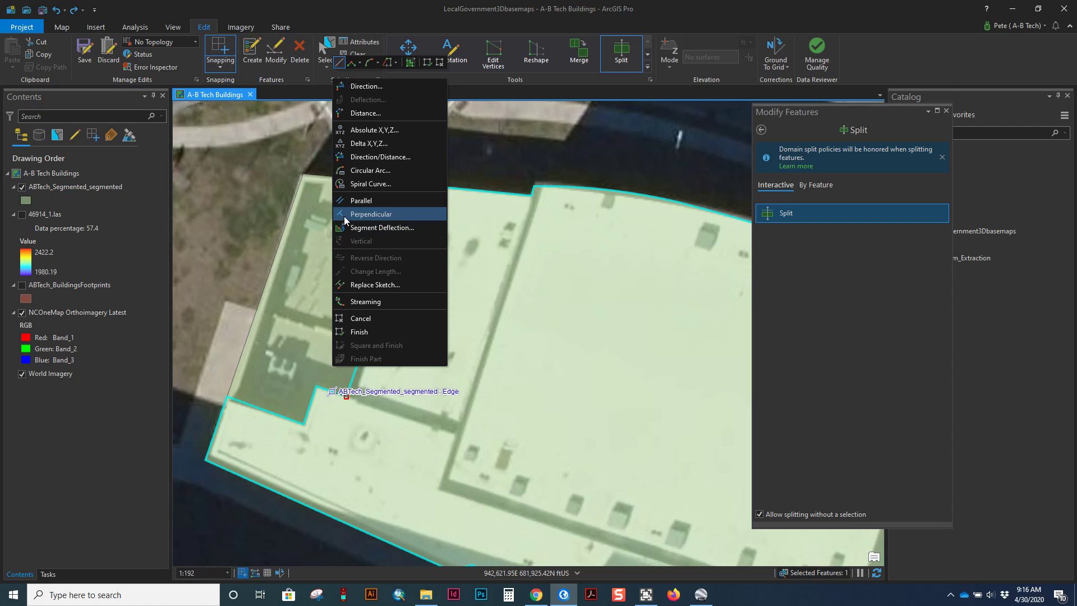
{"action": "left_click", "coordinate": [355, 201]}
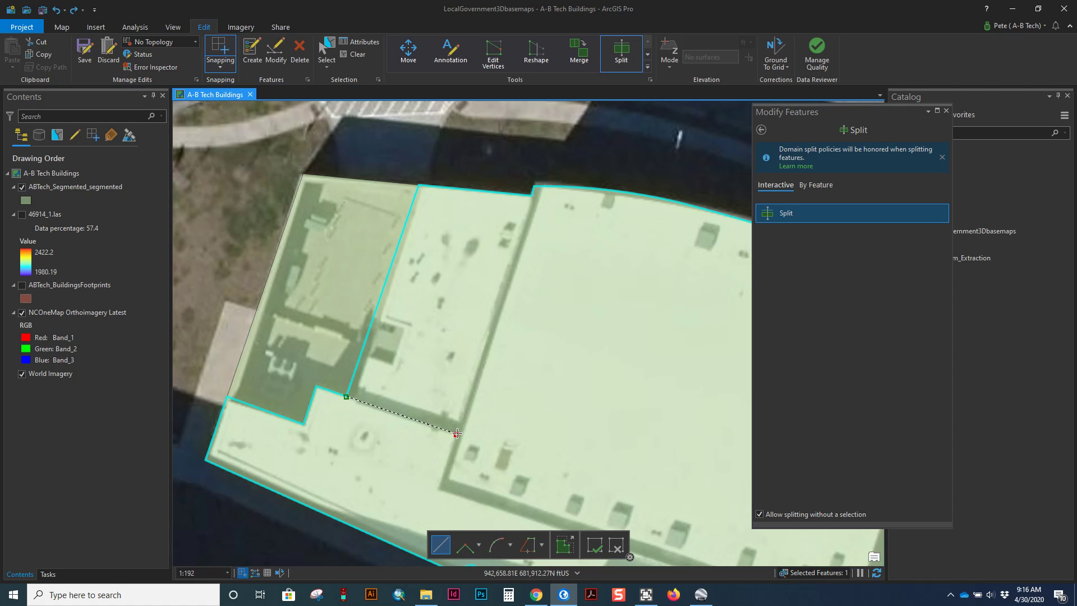
{"action": "left_click", "coordinate": [457, 433]}
{"action": "left_click", "coordinate": [465, 543]}
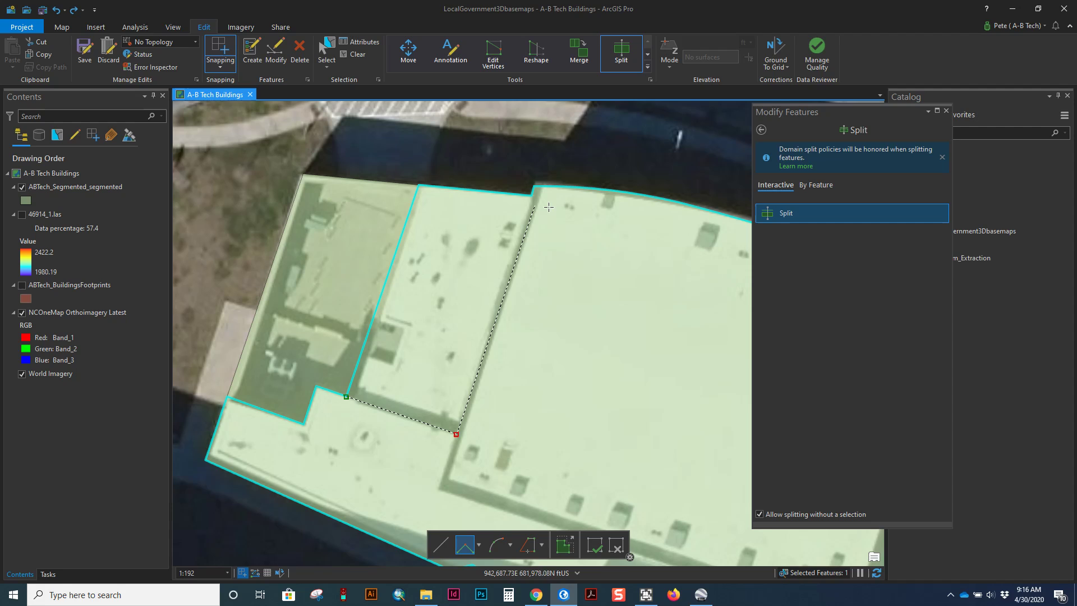
{"action": "double_click", "coordinate": [551, 161]}
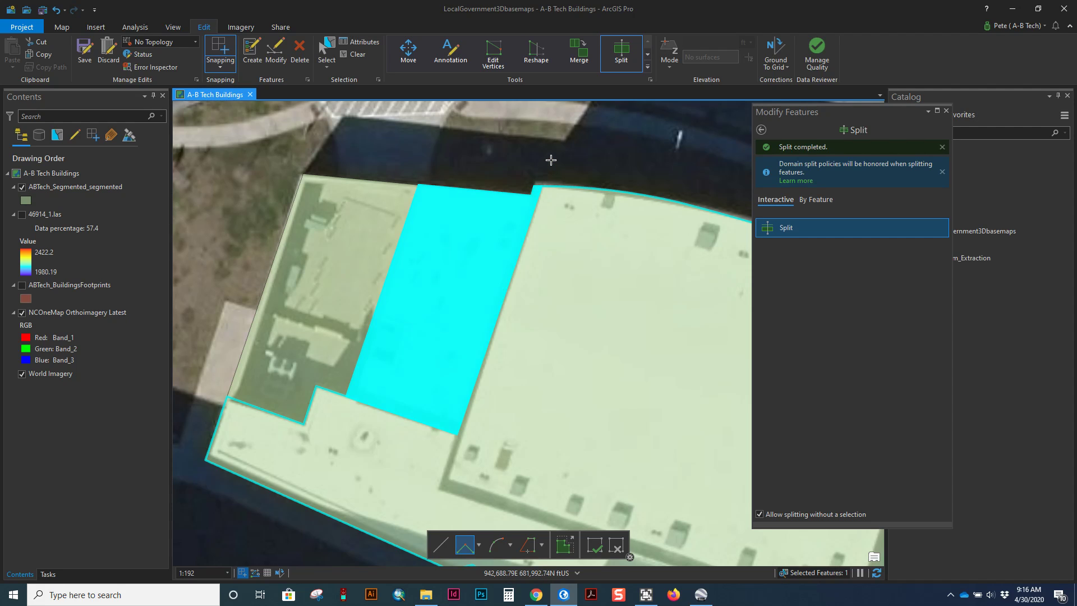
- Compare the northern end of the split with the 46914_1.las points, and hide the points again
{"action": "scroll", "coordinate": [518, 207], "scroll_direction": "up", "scroll_amount": 5}
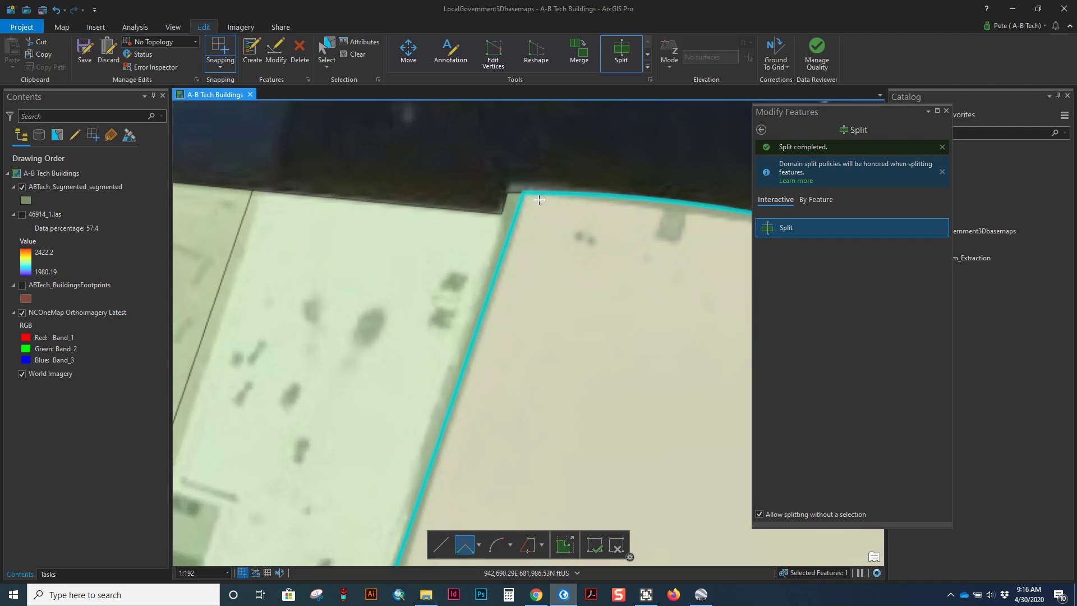
{"action": "scroll", "coordinate": [467, 262], "scroll_direction": "down", "scroll_amount": 2}
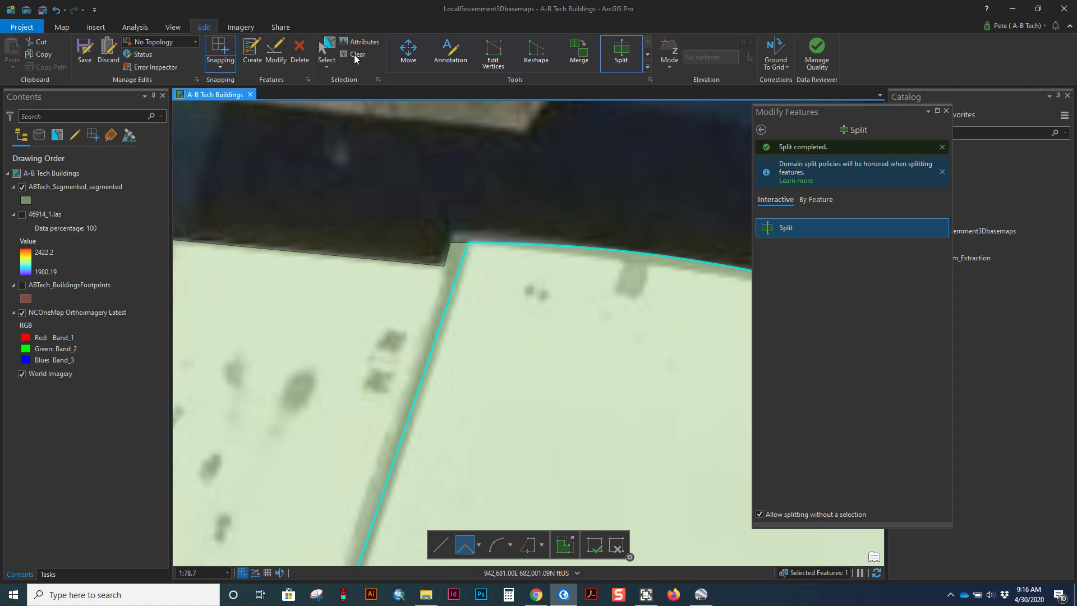
{"action": "left_click", "coordinate": [22, 215]}
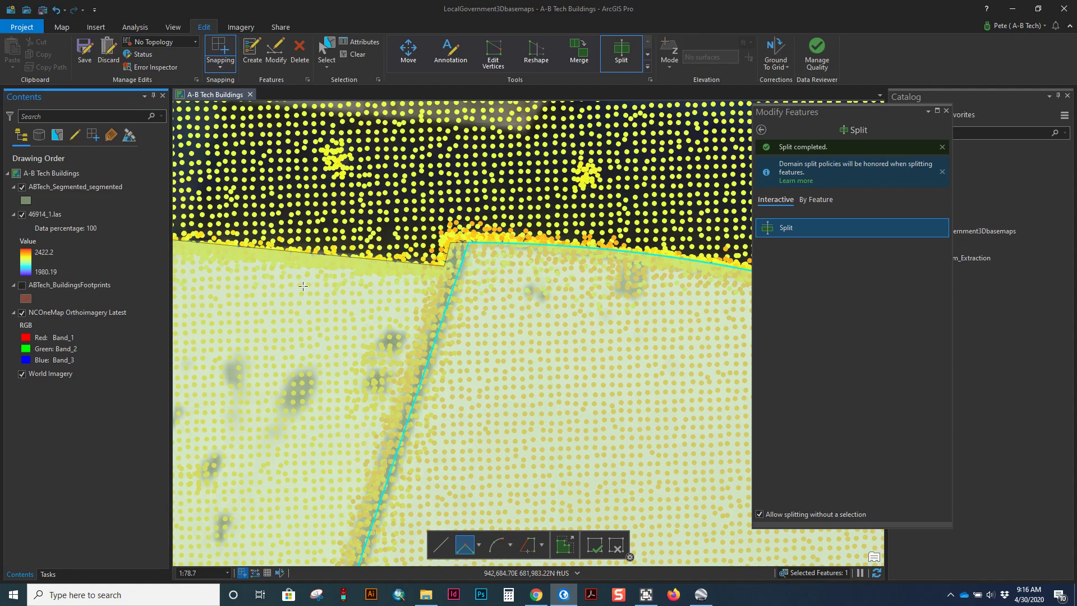
{"action": "left_click", "coordinate": [21, 214]}
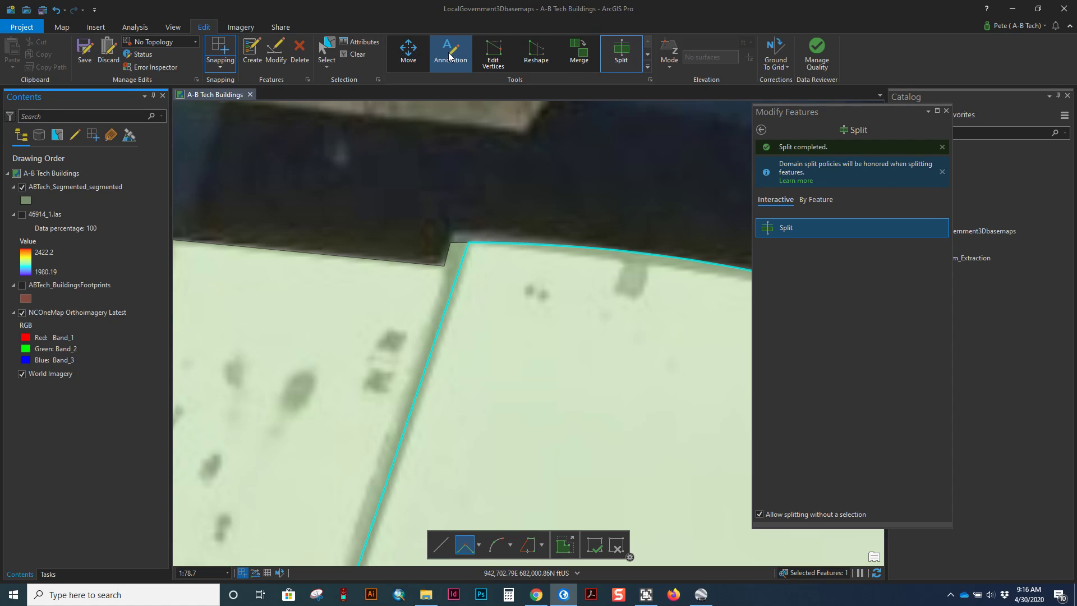
- Select the northwest roof section and split off its small northeast sliver with a line parallel to the section's northern edge
{"action": "left_click", "coordinate": [328, 51]}
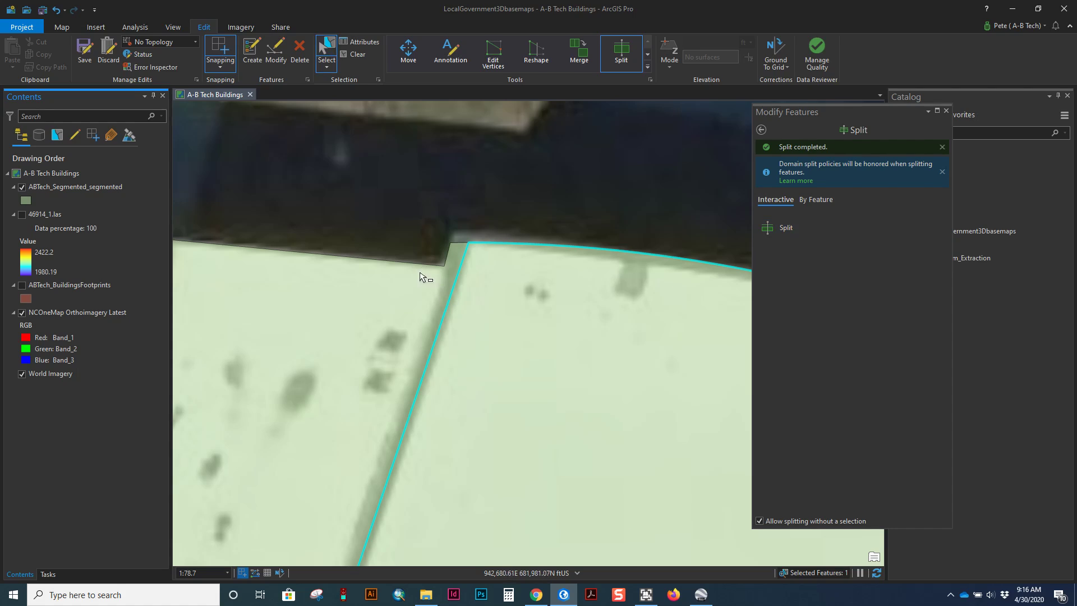
{"action": "left_click", "coordinate": [415, 278]}
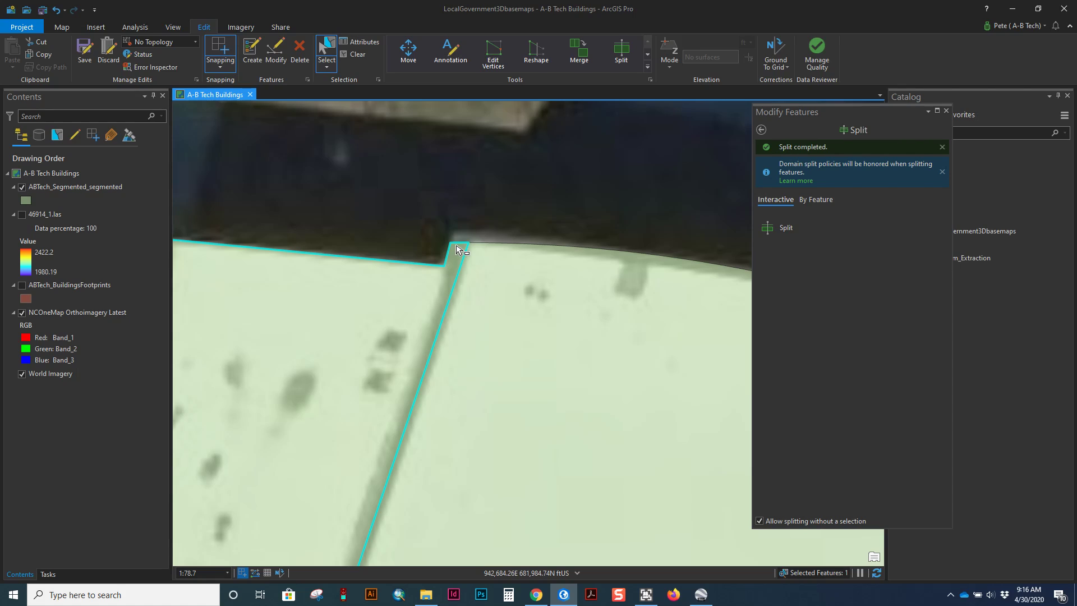
{"action": "left_click", "coordinate": [620, 52]}
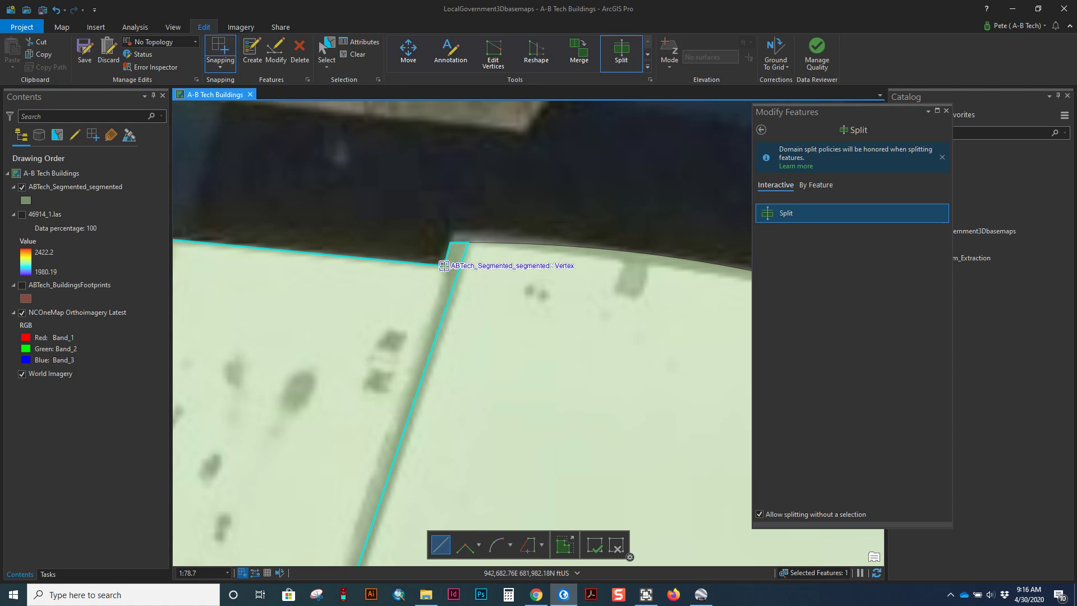
{"action": "right_click", "coordinate": [388, 263]}
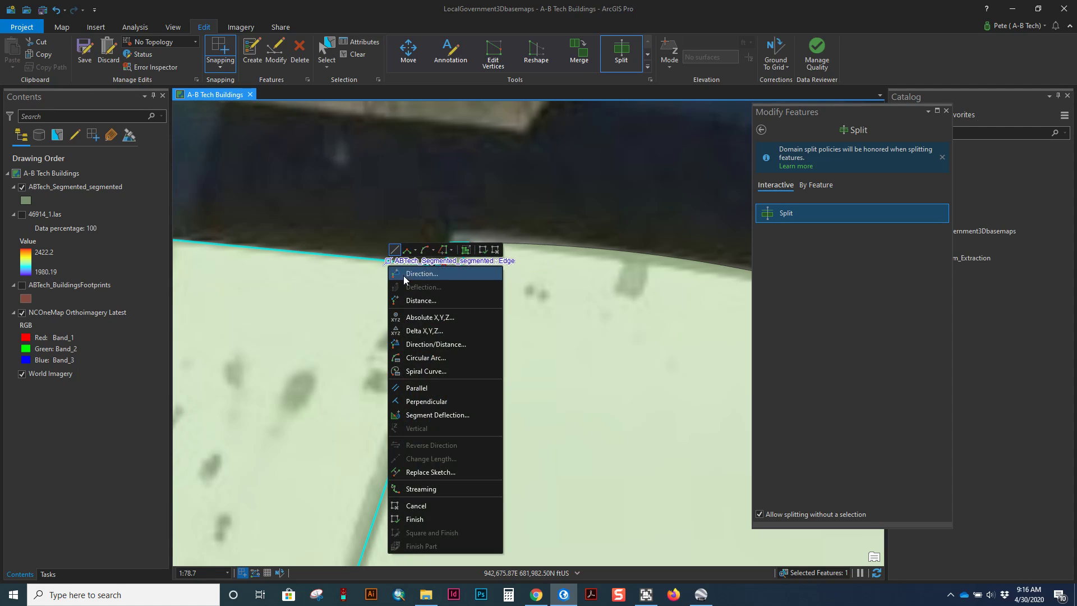
{"action": "left_click", "coordinate": [426, 387]}
{"action": "double_click", "coordinate": [500, 269]}
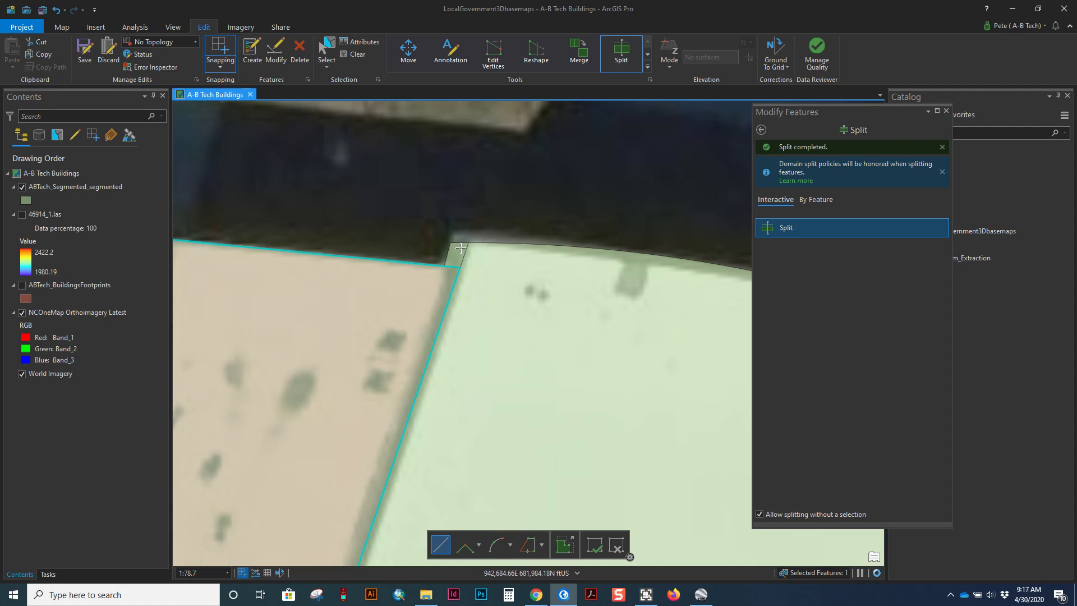
- Delete the small sliver polygon at the notch between the northwest section and the main roof
{"action": "left_click", "coordinate": [326, 49]}
{"action": "left_click", "coordinate": [467, 252]}
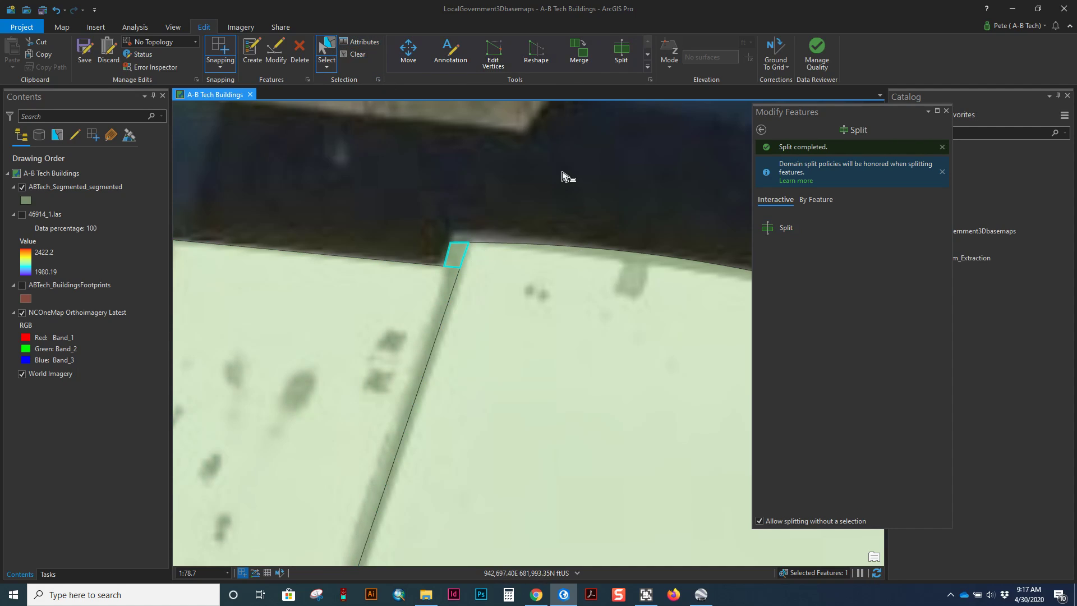
{"action": "key", "text": "Delete"}
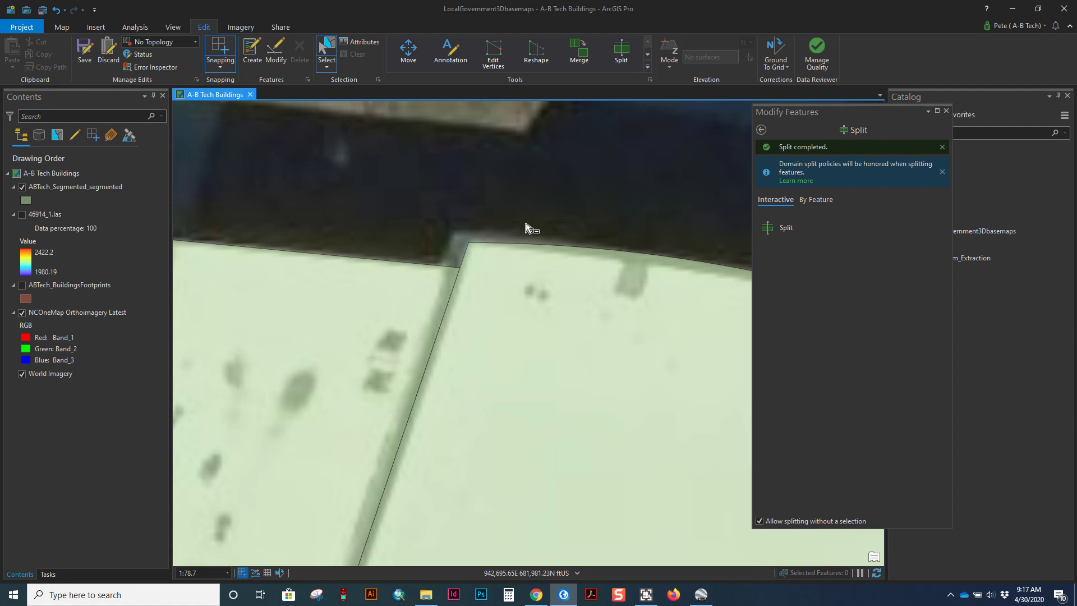
- Compare the curved northern edge of the main roof segment with the 46914_1.las points, and hide the points again
{"action": "scroll", "coordinate": [485, 280], "scroll_direction": "down", "scroll_amount": 5}
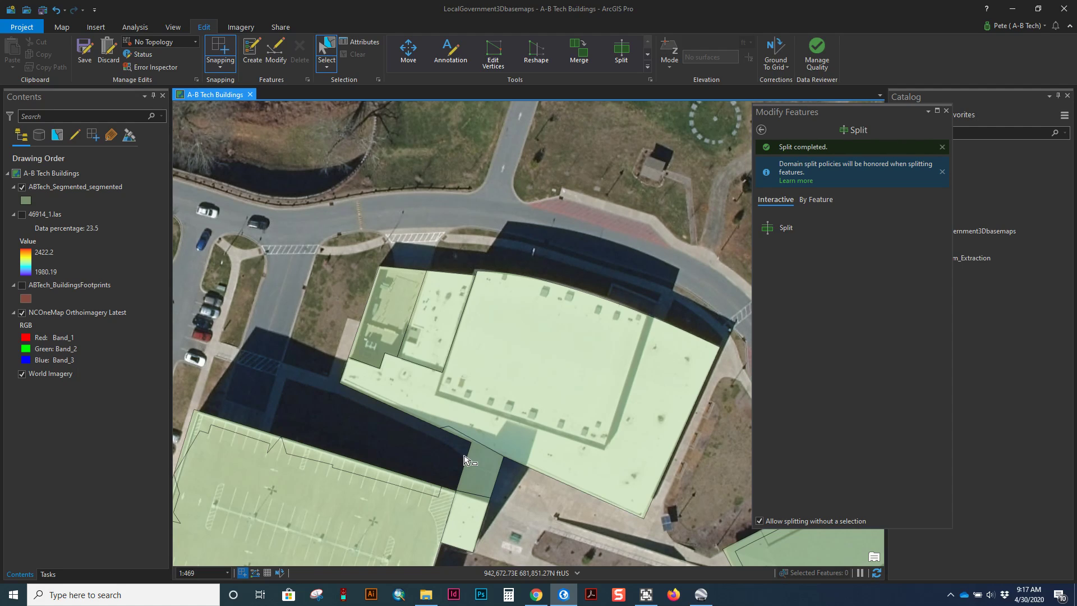
{"action": "scroll", "coordinate": [521, 317], "scroll_direction": "up", "scroll_amount": 1}
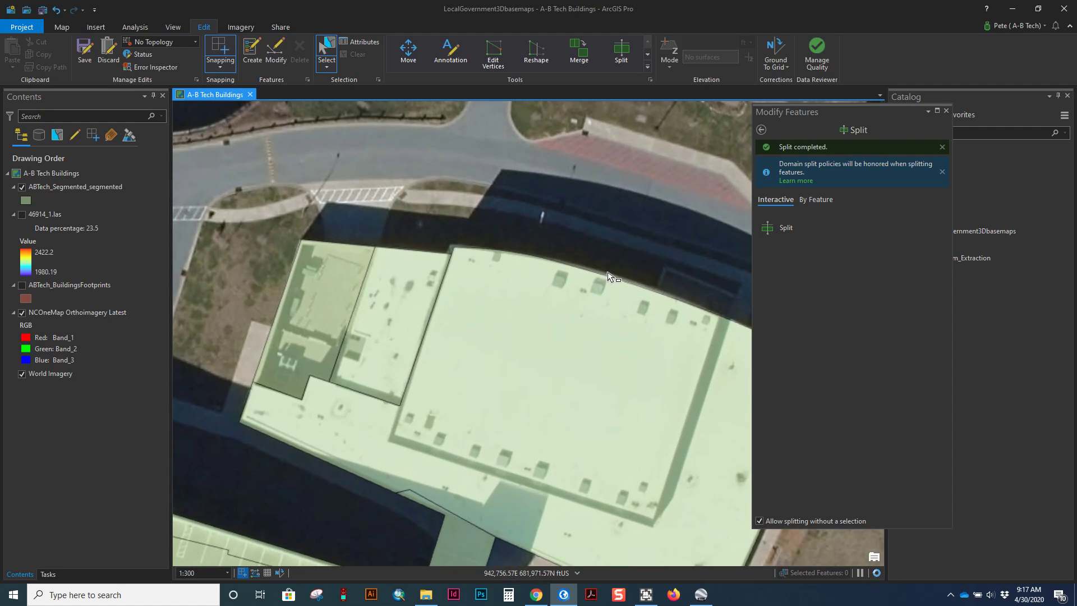
{"action": "scroll", "coordinate": [598, 312], "scroll_direction": "up", "scroll_amount": 1}
{"action": "left_click_drag", "start_coordinate": [598, 284], "coordinate": [502, 295]}
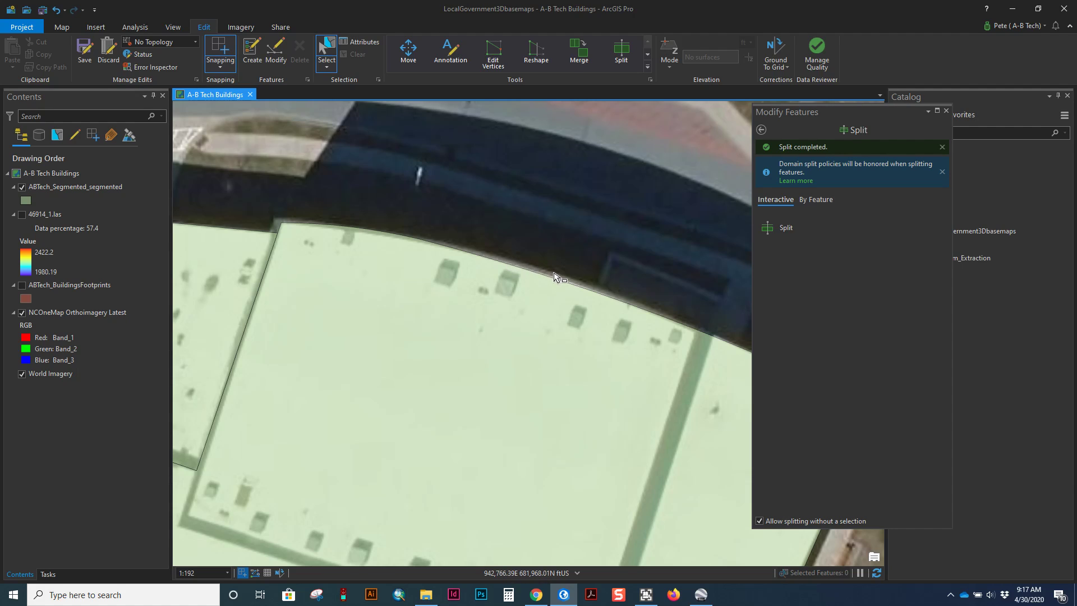
{"action": "left_click", "coordinate": [22, 215]}
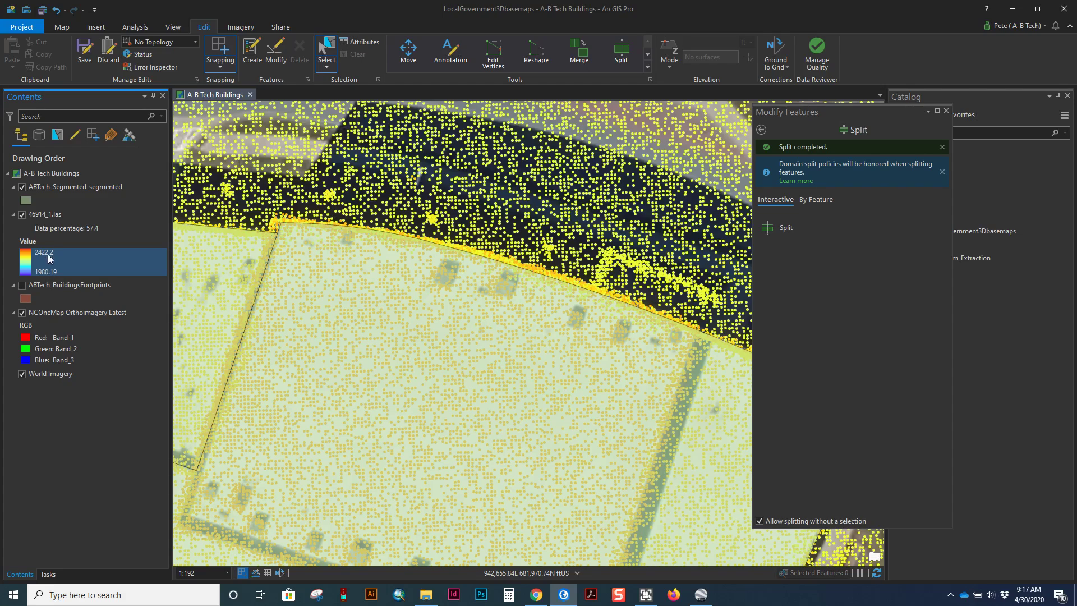
{"action": "left_click", "coordinate": [22, 215]}
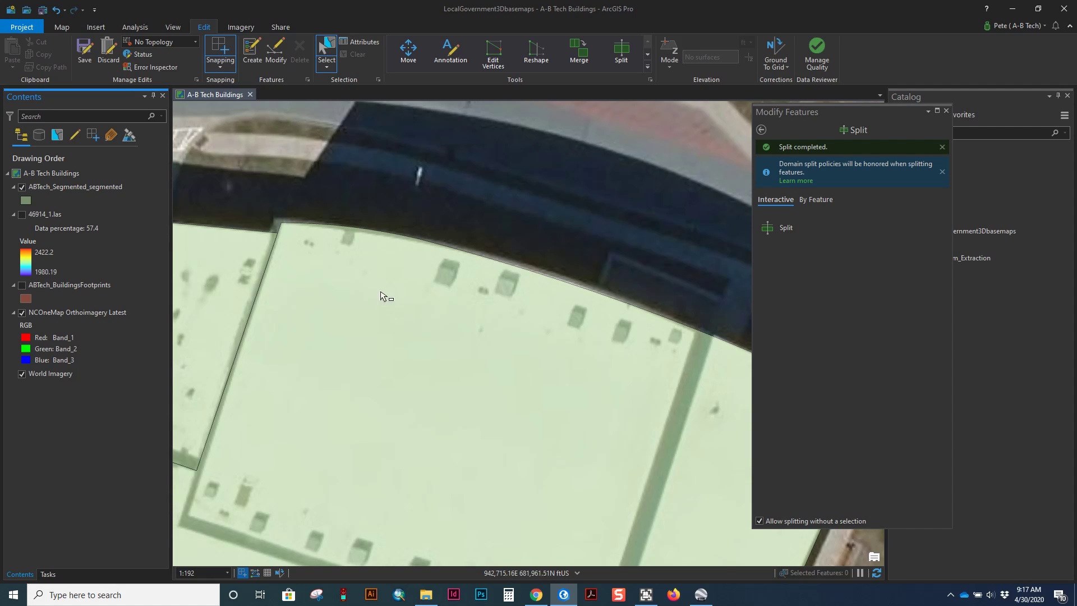
- Select the main roof segment of the Mission Health/A-B Tech Conference Center
{"action": "left_click", "coordinate": [533, 293]}
{"action": "left_click_drag", "start_coordinate": [624, 276], "coordinate": [518, 259]}
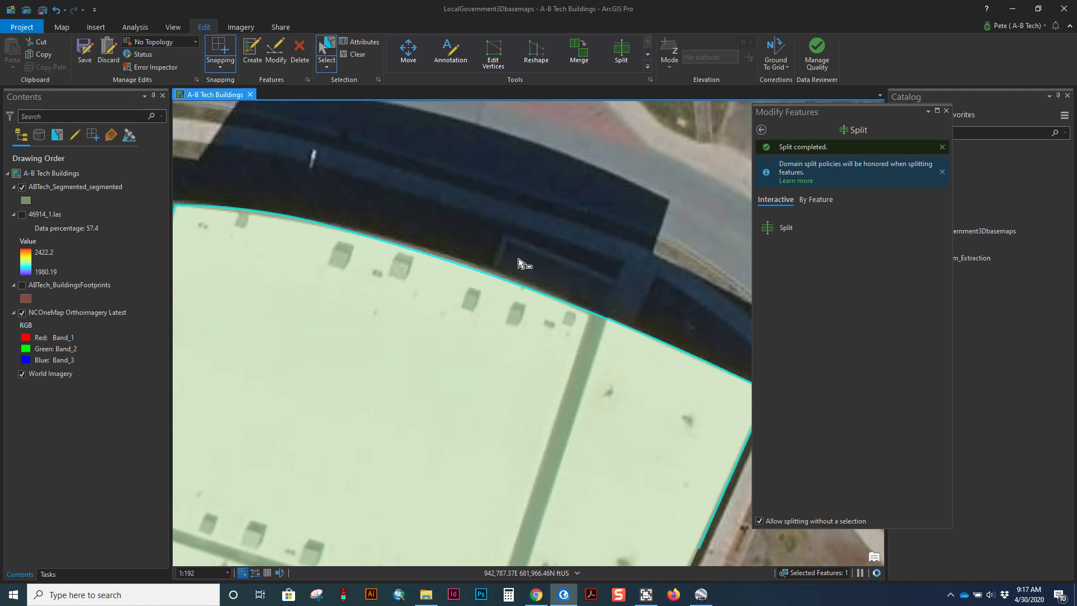
{"action": "scroll", "coordinate": [421, 255], "scroll_direction": "down", "scroll_amount": 3}
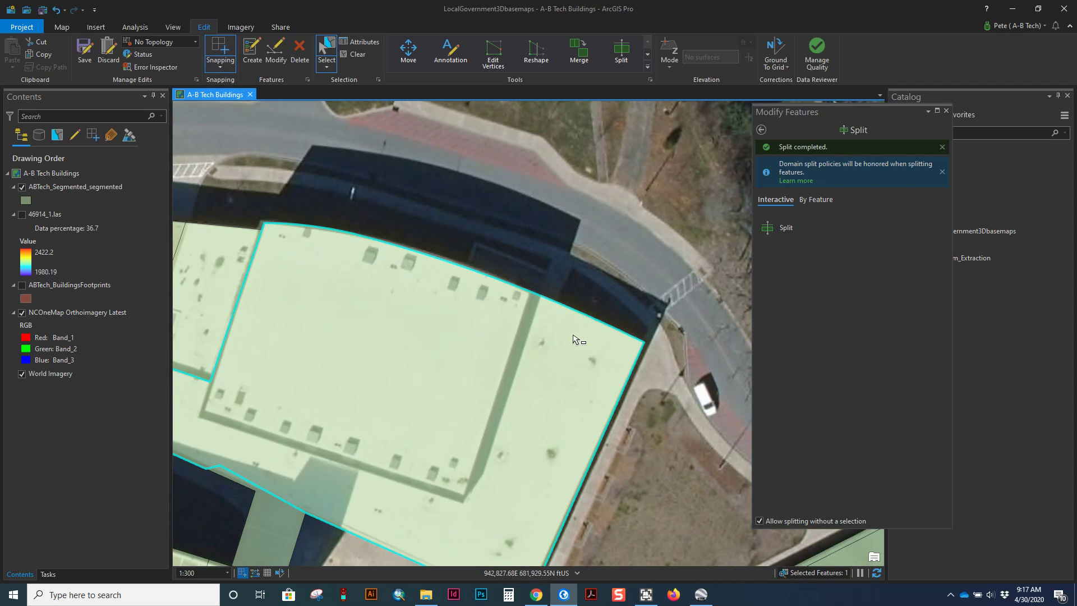
- Try to reshape the selected segment's northern edge with one arc from its northwest corner to its northeast corner
{"action": "left_click", "coordinate": [536, 54]}
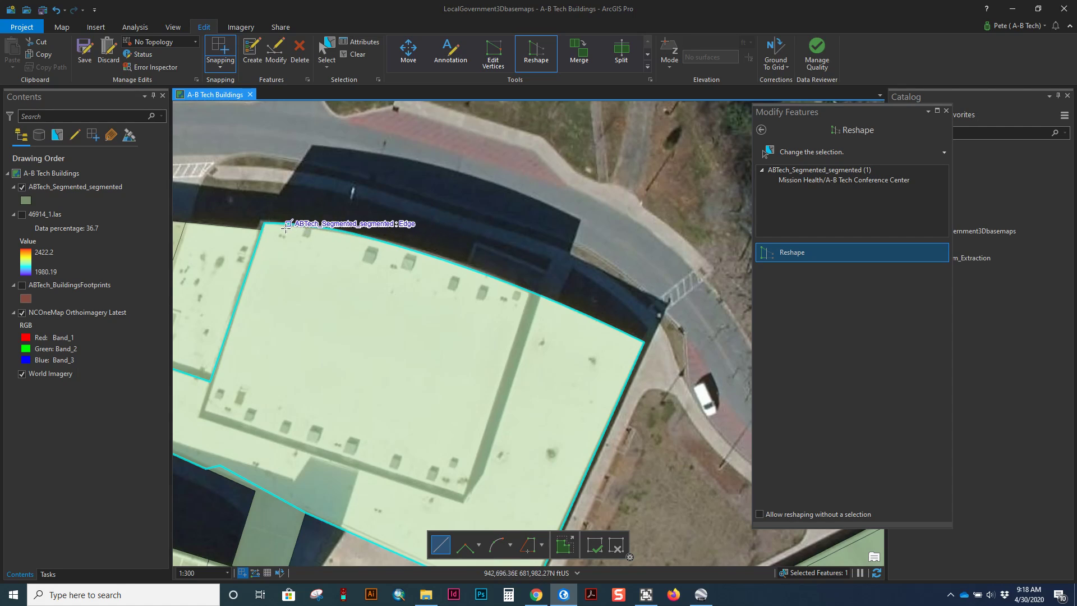
{"action": "left_click", "coordinate": [264, 224]}
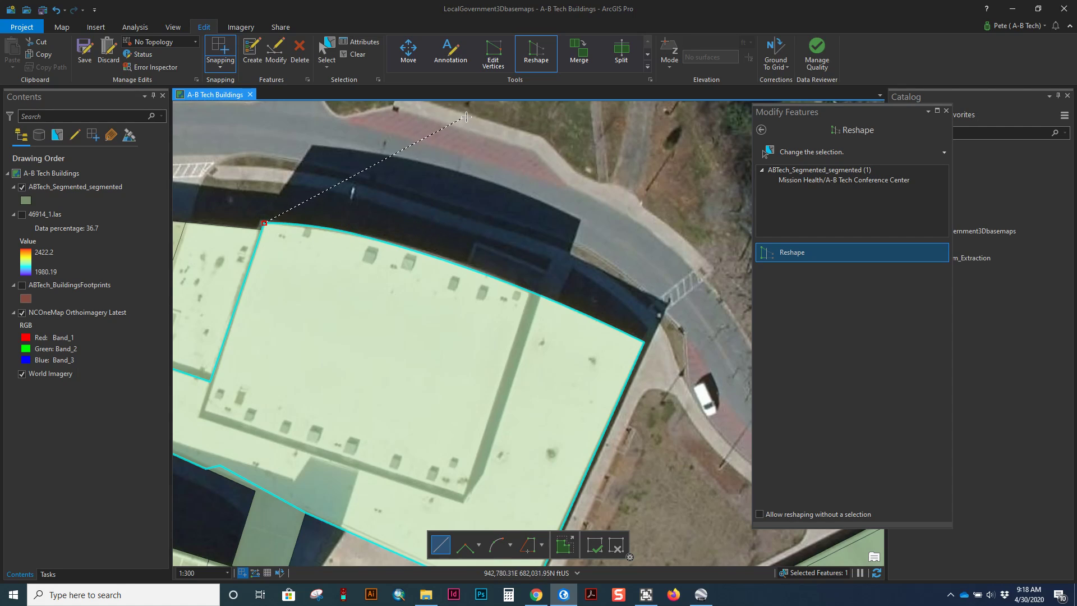
{"action": "left_click", "coordinate": [490, 548]}
{"action": "left_click", "coordinate": [643, 342]}
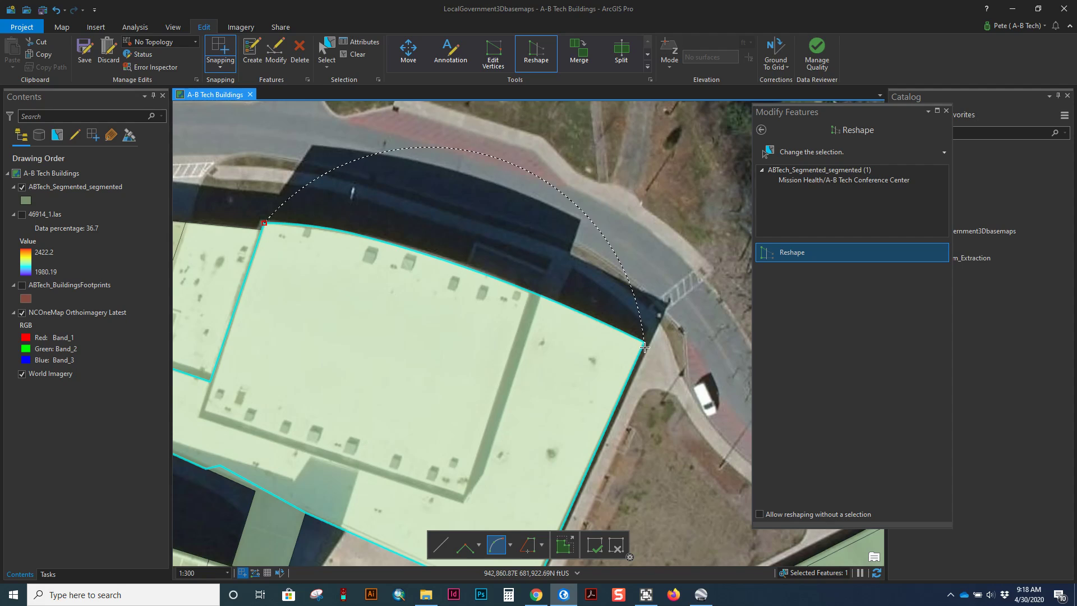
{"action": "double_click", "coordinate": [644, 346]}
{"action": "scroll", "coordinate": [347, 288], "scroll_direction": "up", "scroll_amount": 2}
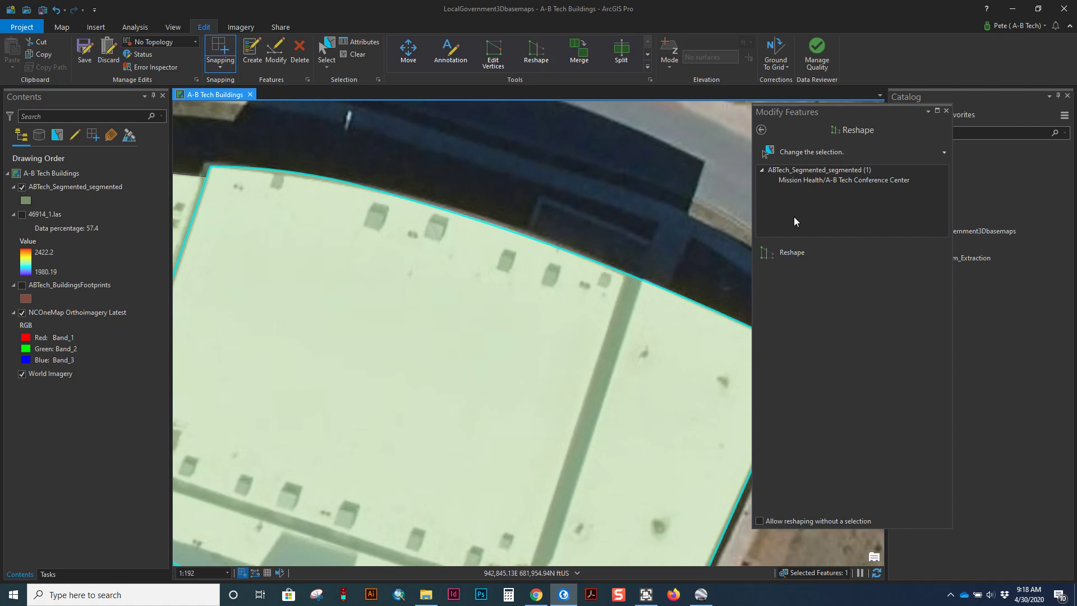
- Reshape the middle of the northern edge with an arc ending just past the raised roof's northeast corner, following the roof's curve
{"action": "left_click", "coordinate": [798, 257]}
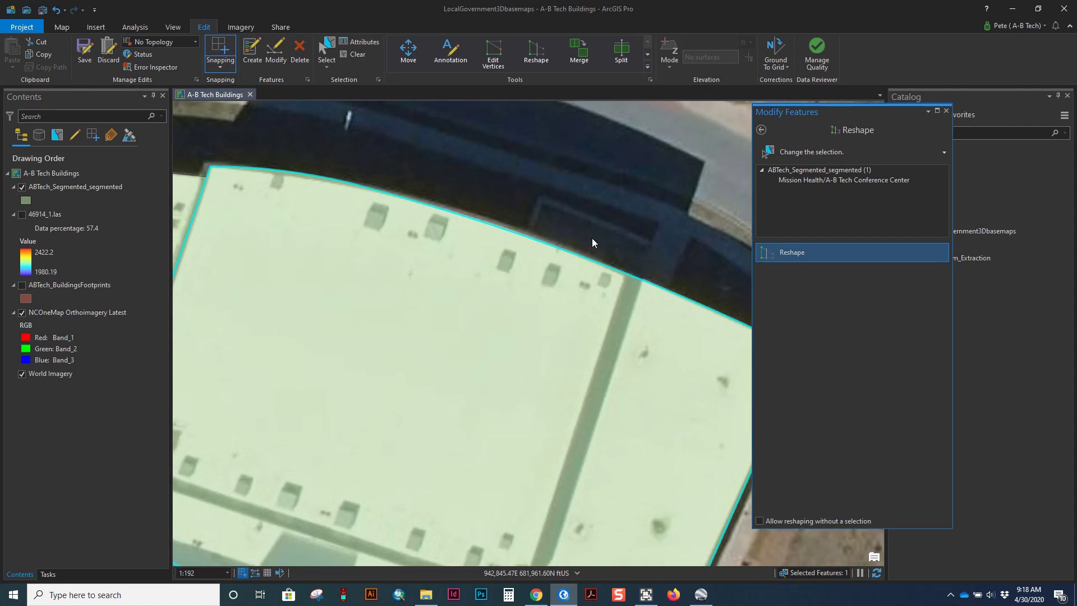
{"action": "left_click", "coordinate": [340, 181]}
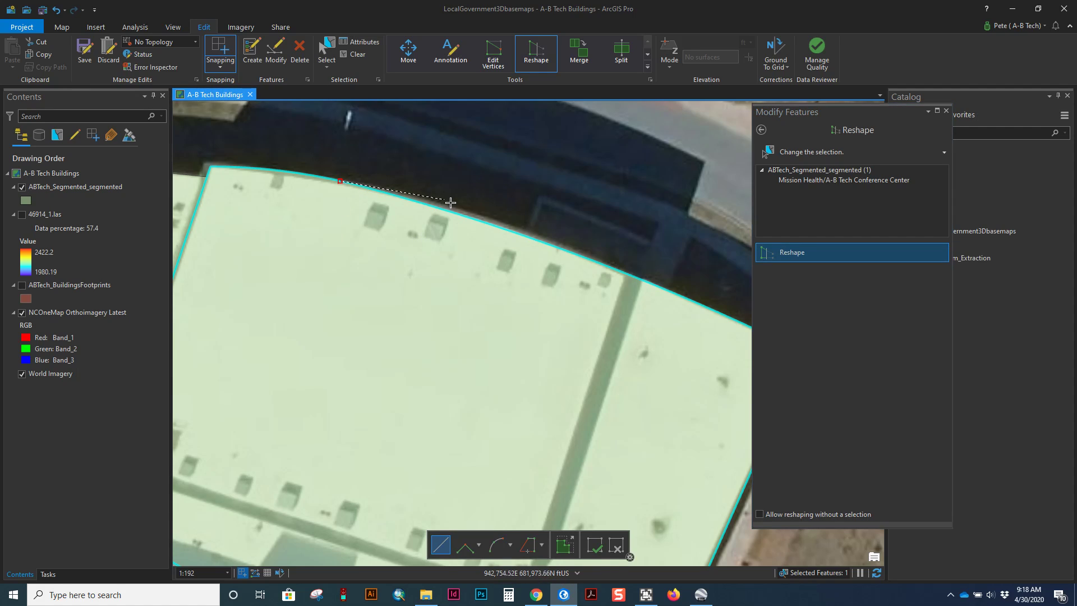
{"action": "left_click", "coordinate": [641, 280]}
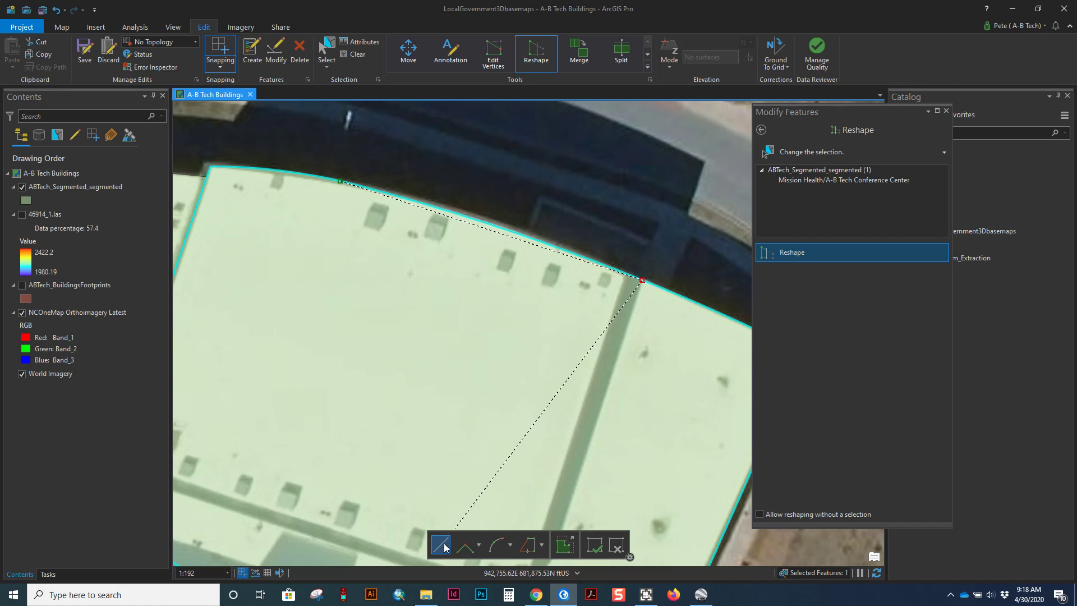
{"action": "key", "text": "ctrl+z"}
{"action": "left_click", "coordinate": [496, 545]}
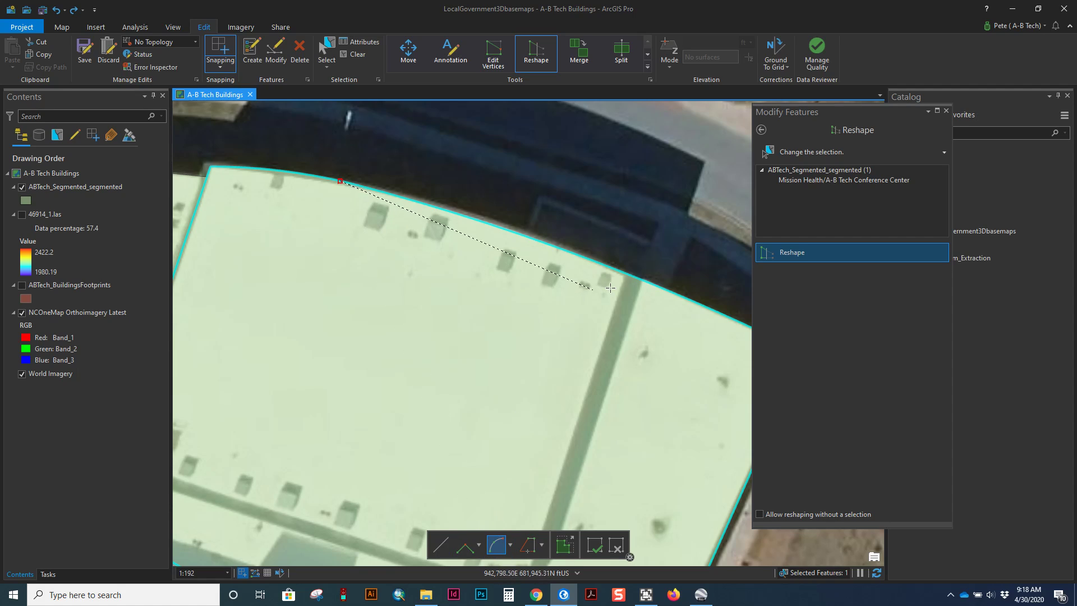
{"action": "left_click", "coordinate": [640, 277]}
{"action": "double_click", "coordinate": [663, 289]}
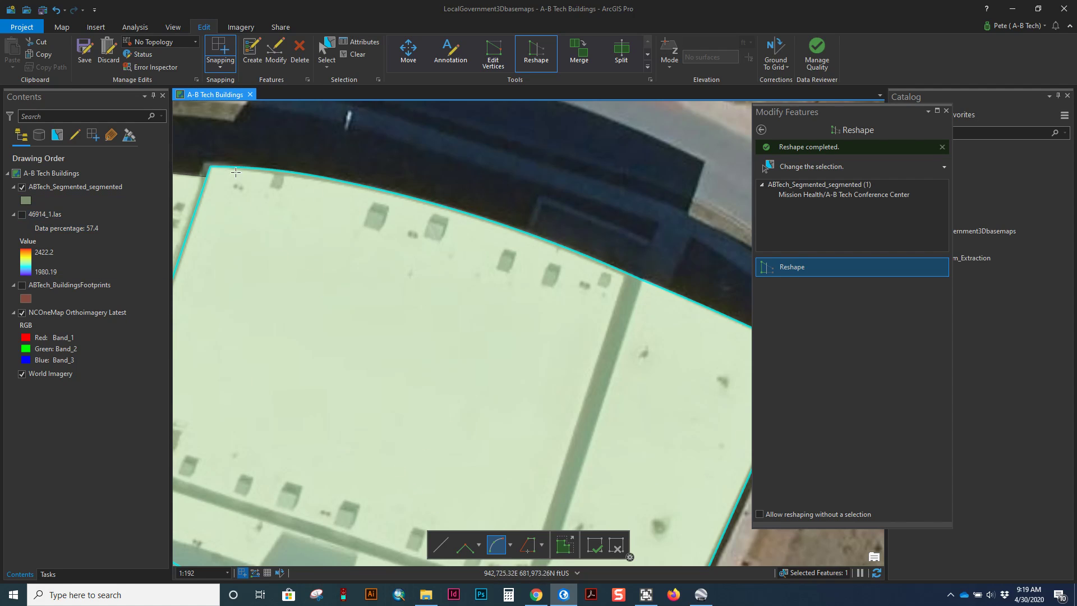
- Compare the southern edge of the main roof segment with the 46914_1.las points, and hide the points again
{"action": "scroll", "coordinate": [446, 208], "scroll_direction": "down", "scroll_amount": 3}
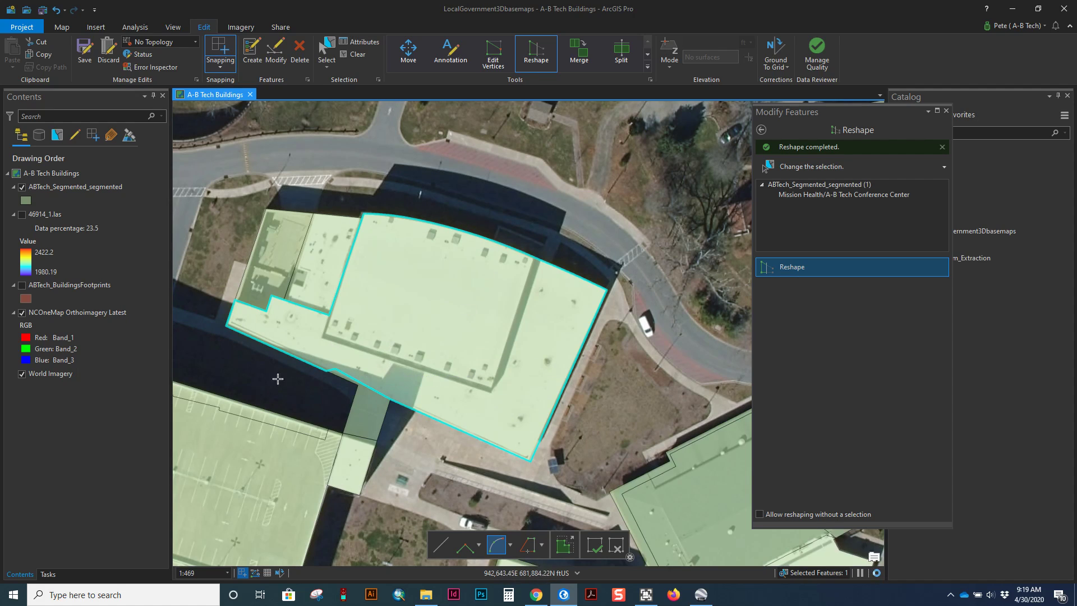
{"action": "scroll", "coordinate": [391, 408], "scroll_direction": "up", "scroll_amount": 3}
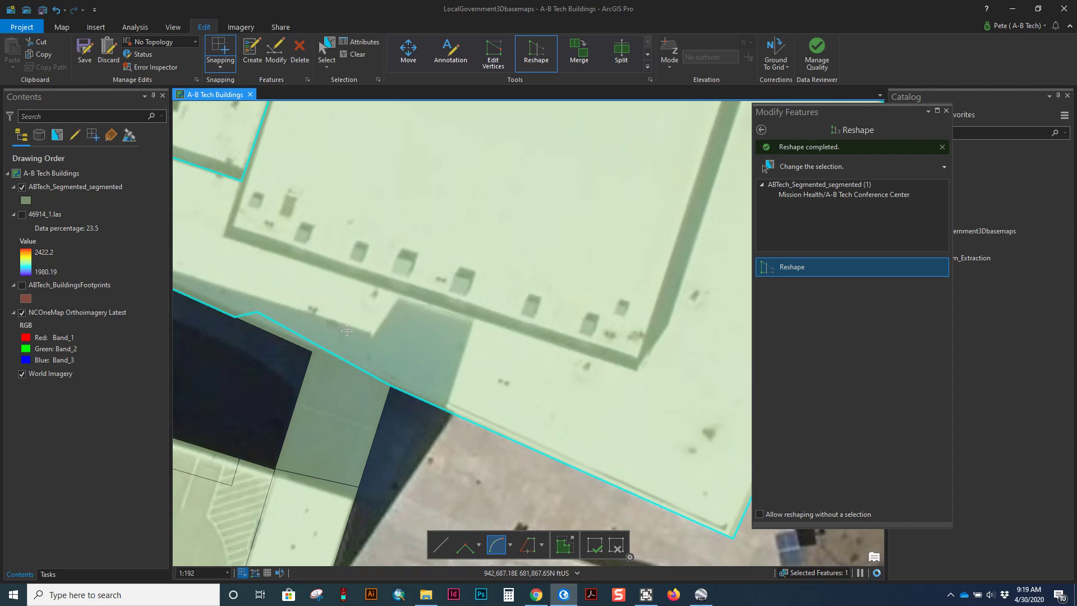
{"action": "scroll", "coordinate": [362, 335], "scroll_direction": "down", "scroll_amount": 3}
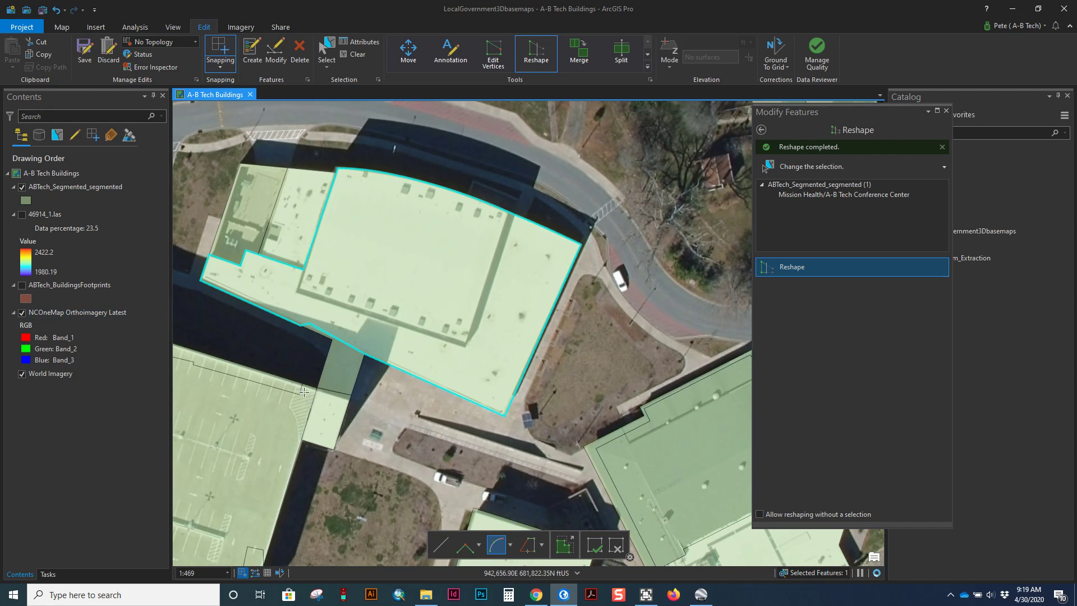
{"action": "scroll", "coordinate": [303, 392], "scroll_direction": "up", "scroll_amount": 2}
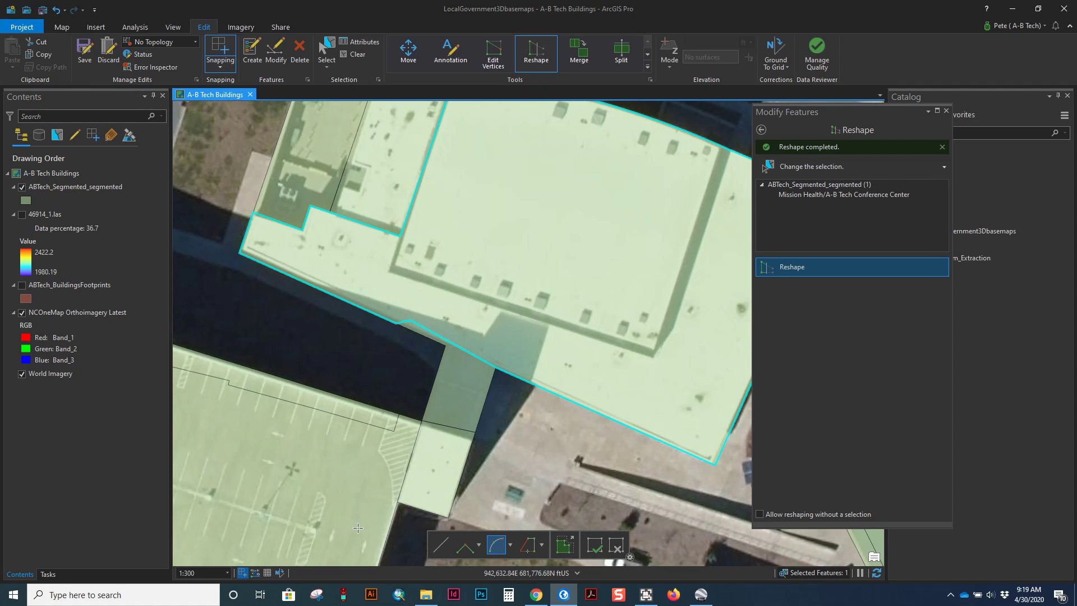
{"action": "left_click", "coordinate": [23, 215]}
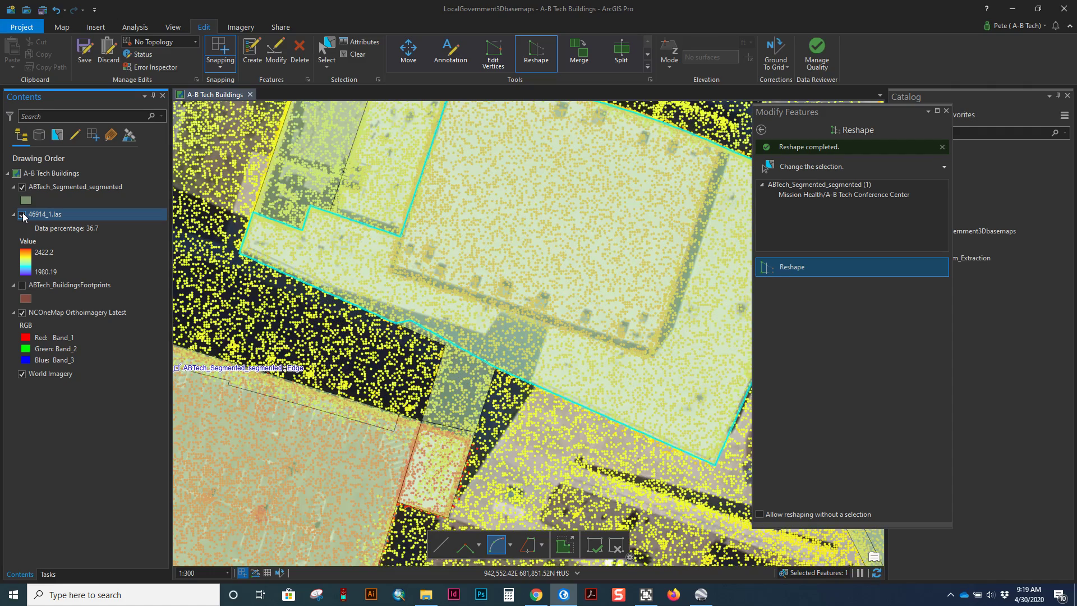
{"action": "scroll", "coordinate": [430, 281], "scroll_direction": "up", "scroll_amount": 4}
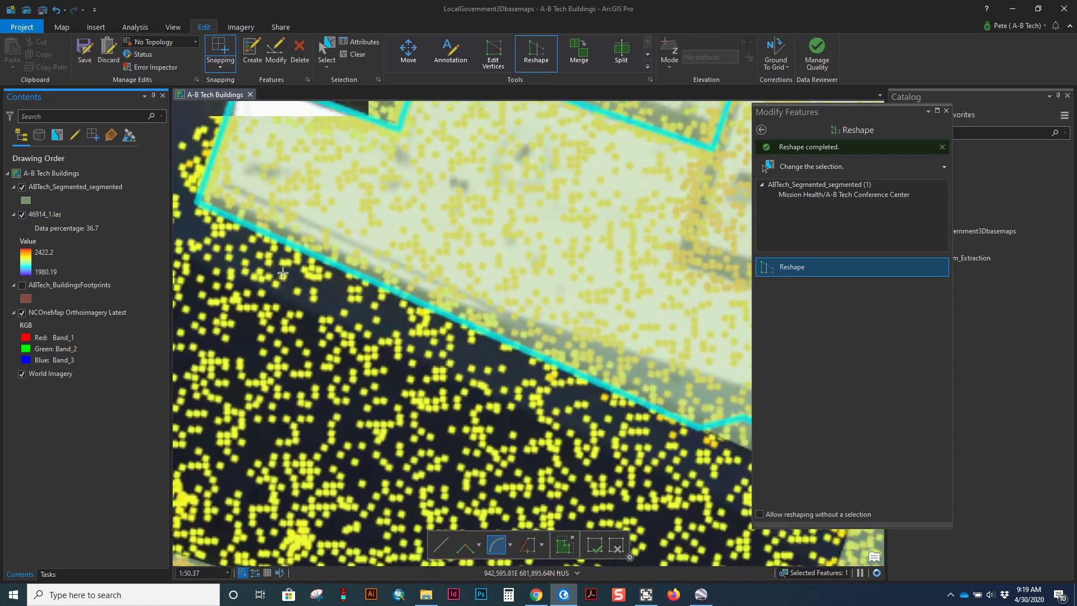
{"action": "left_click", "coordinate": [22, 214]}
{"action": "scroll", "coordinate": [458, 298], "scroll_direction": "down", "scroll_amount": 4}
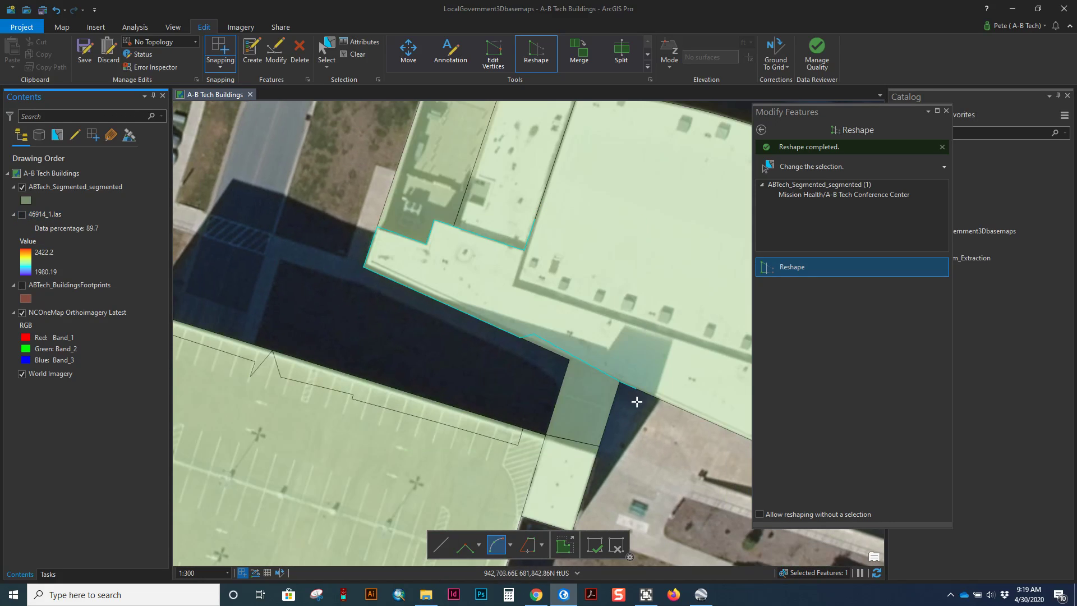
- Switch to Google Earth Pro to examine the walkway between the conference center and the parking deck, and return to ArcGIS Pro
{"action": "left_click_drag", "start_coordinate": [529, 367], "coordinate": [391, 343]}
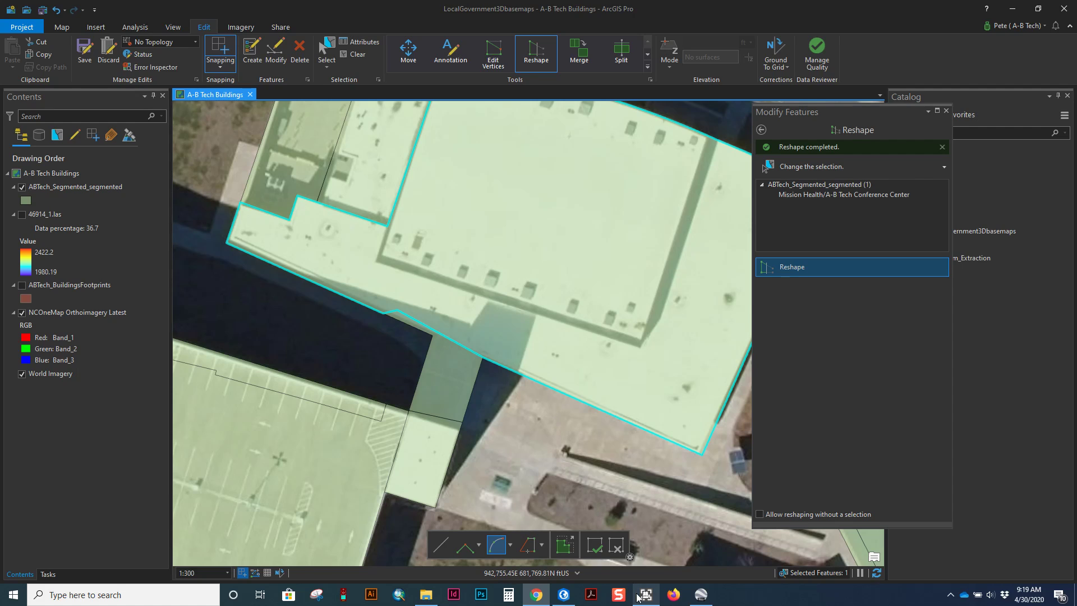
{"action": "left_click", "coordinate": [701, 595]}
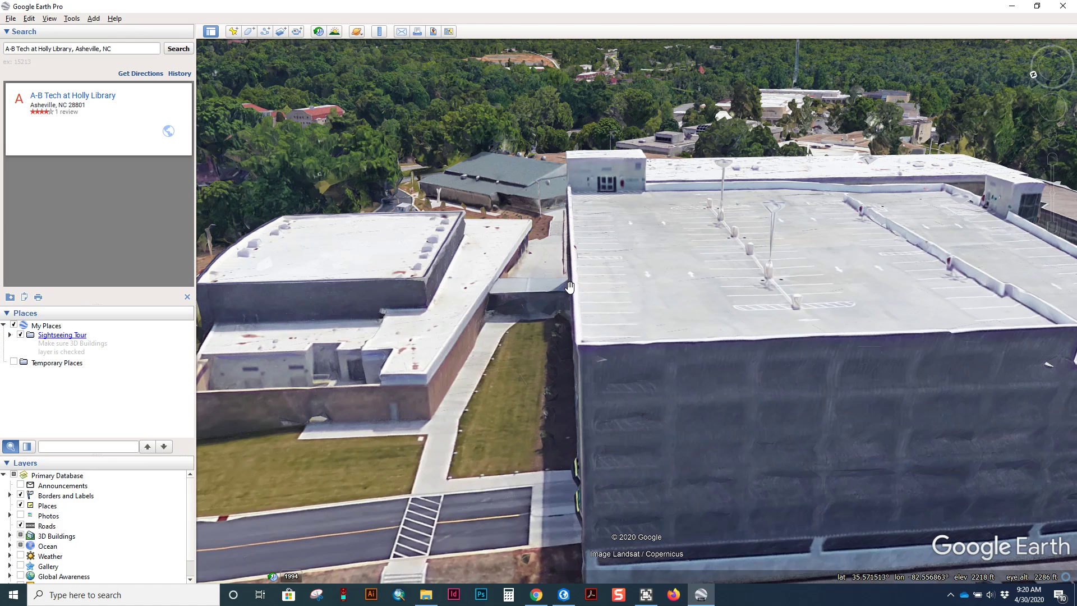
{"action": "key", "text": "alt+Tab"}
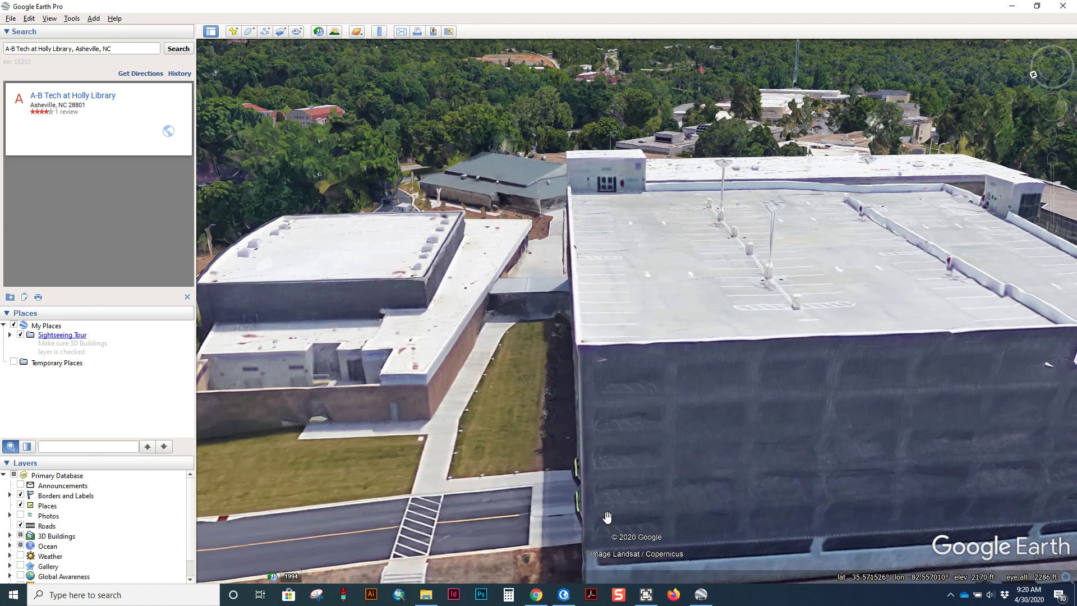
{"action": "key", "text": "alt+Tab"}
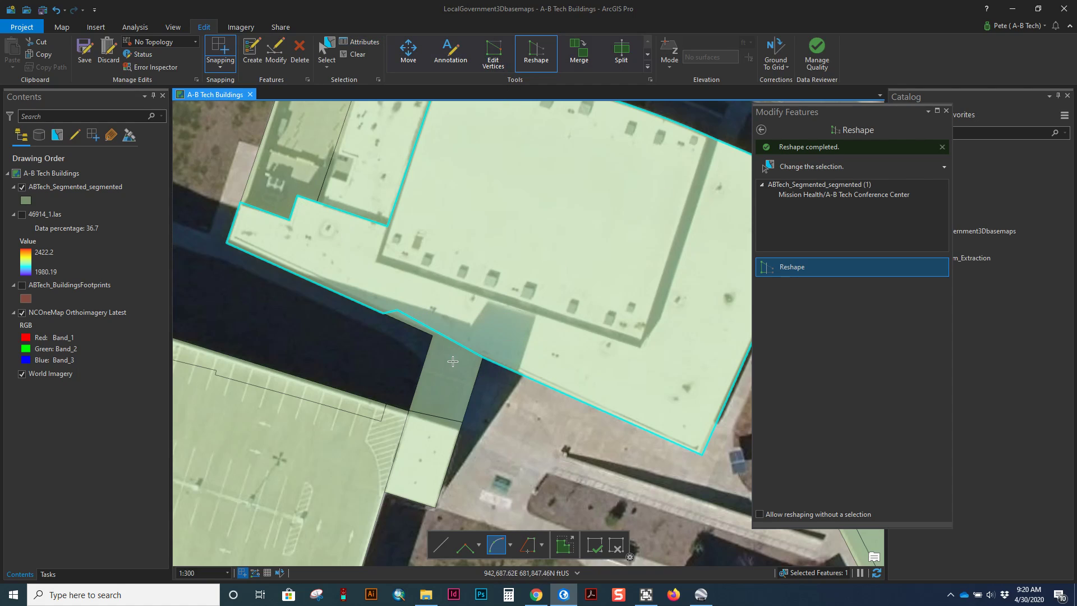
- Select the walkway polygon south of the main roof, delete the extra vertex at its northeast corner, and finish the edit
{"action": "left_click", "coordinate": [326, 52]}
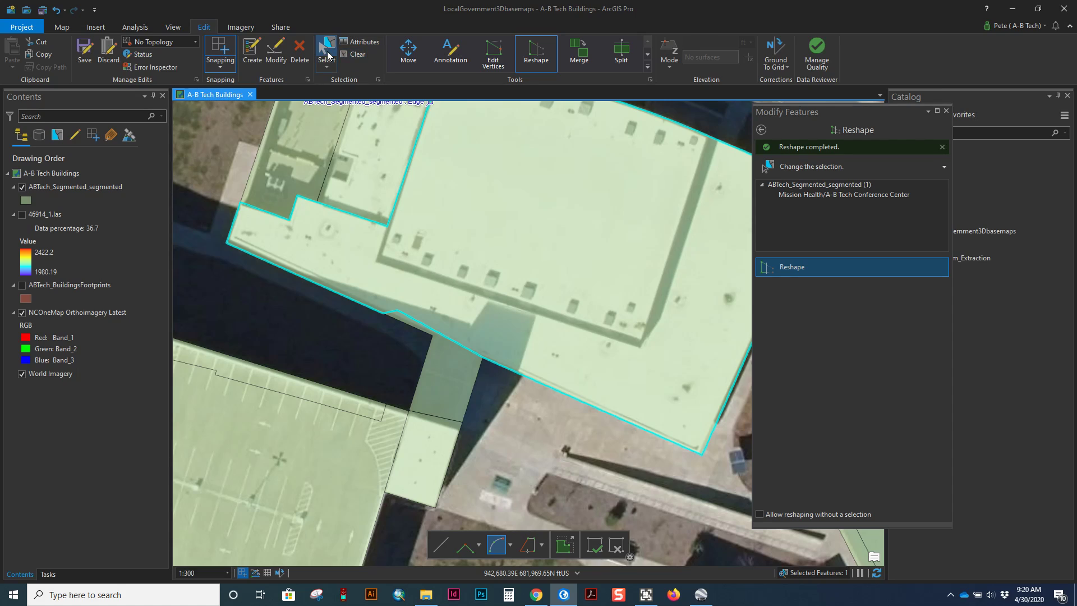
{"action": "left_click", "coordinate": [441, 359]}
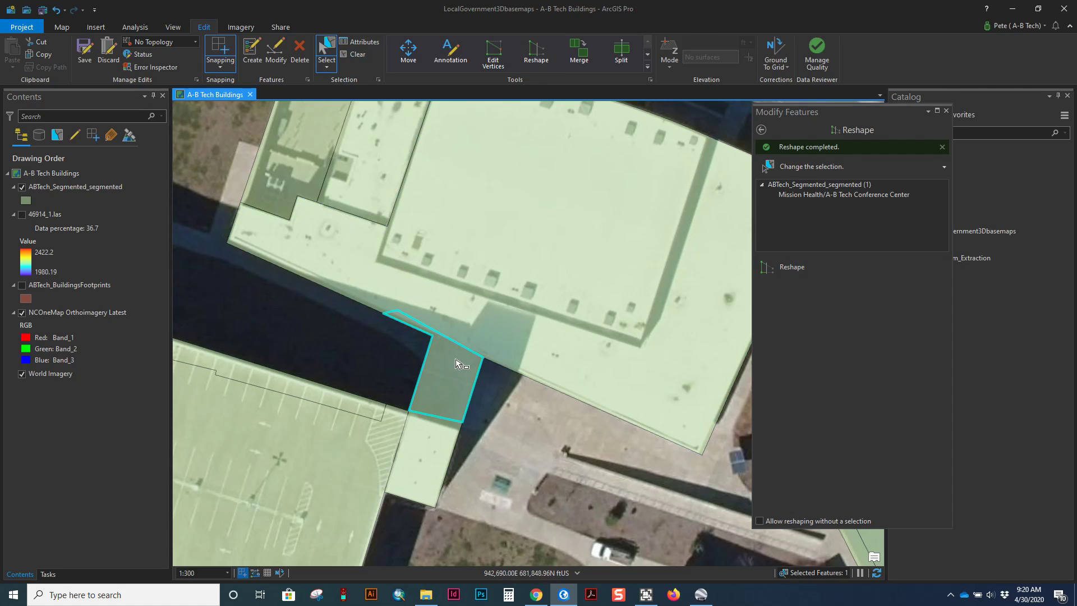
{"action": "scroll", "coordinate": [491, 365], "scroll_direction": "up", "scroll_amount": 3}
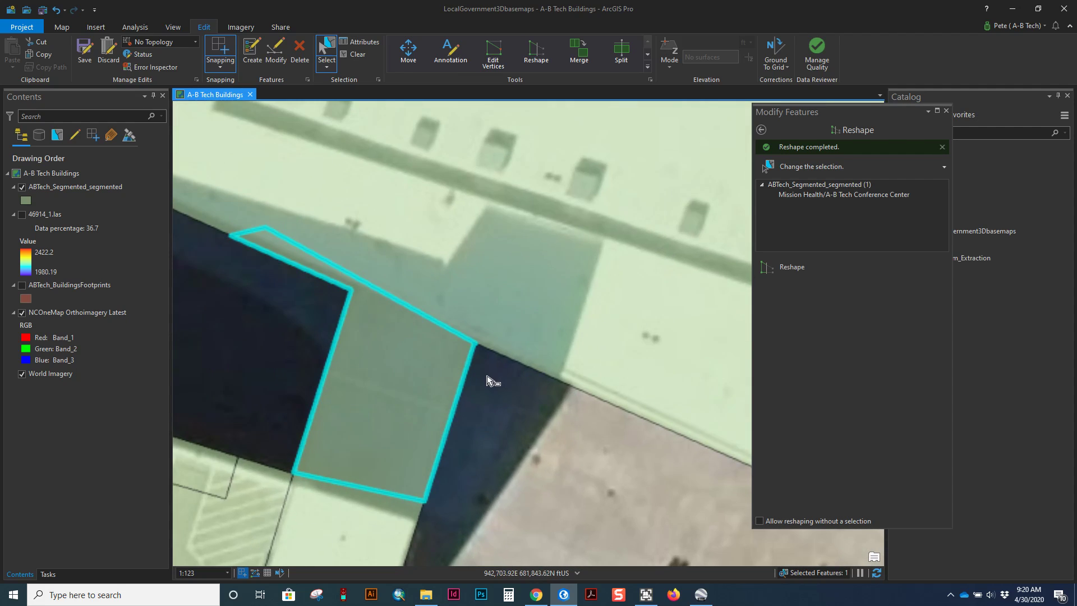
{"action": "scroll", "coordinate": [474, 351], "scroll_direction": "up", "scroll_amount": 3}
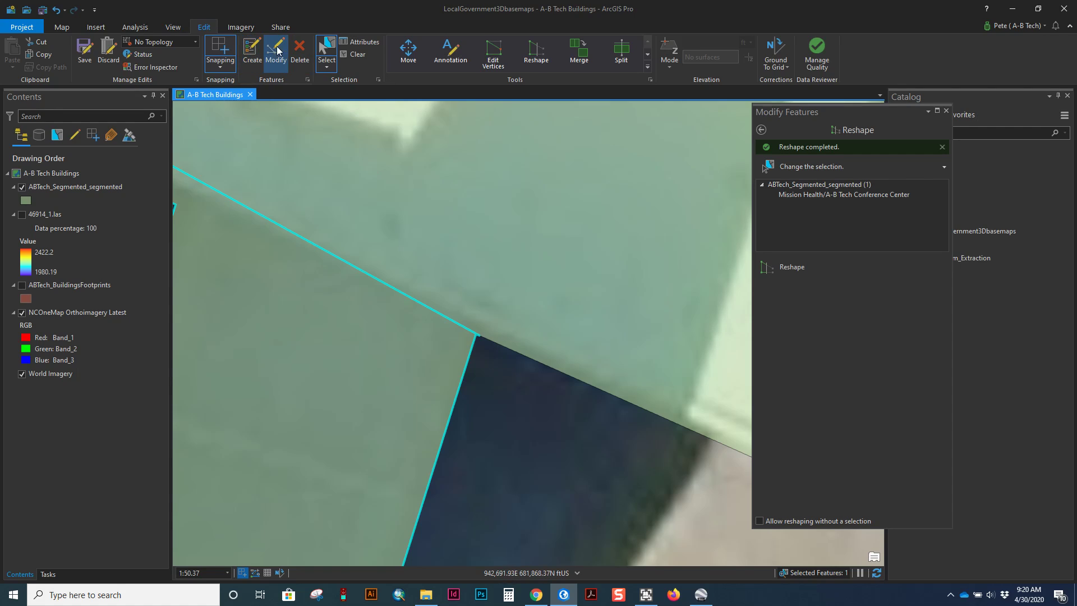
{"action": "left_click", "coordinate": [249, 50]}
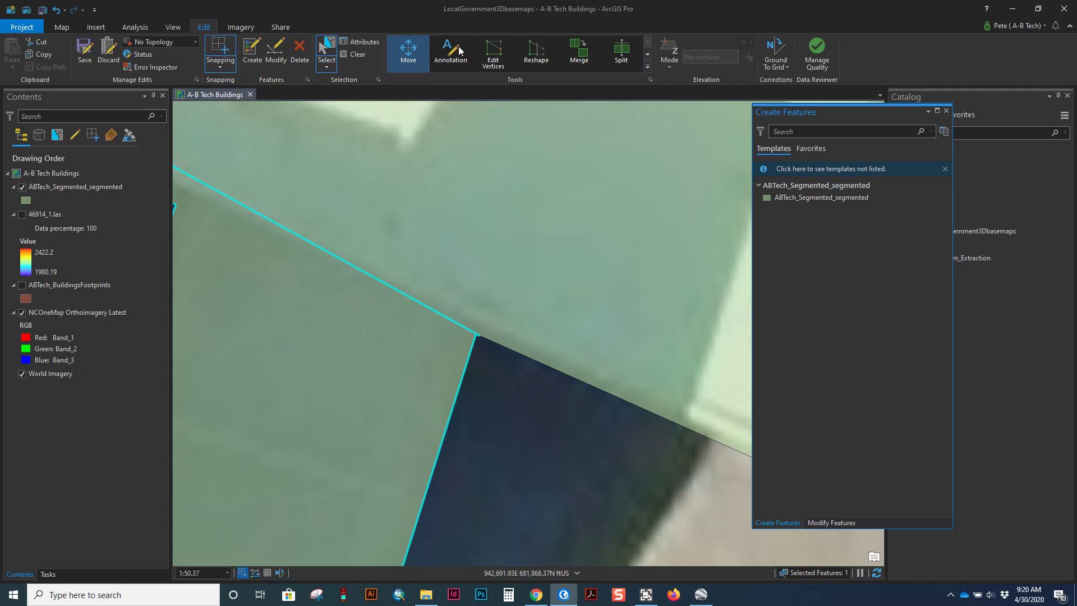
{"action": "right_click", "coordinate": [481, 338]}
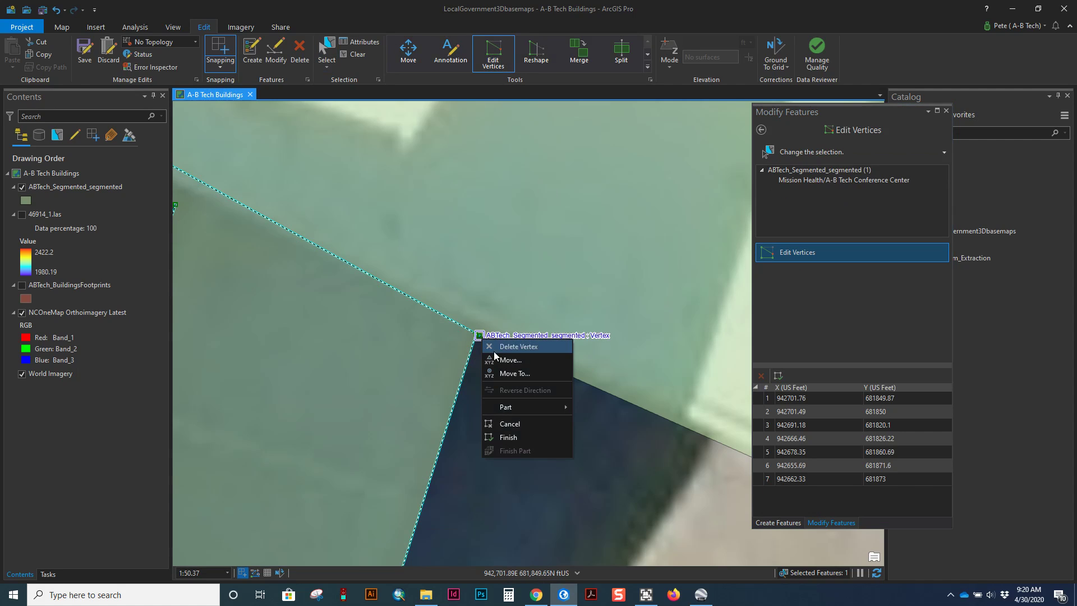
{"action": "left_click", "coordinate": [503, 346]}
{"action": "key", "text": "F2"}
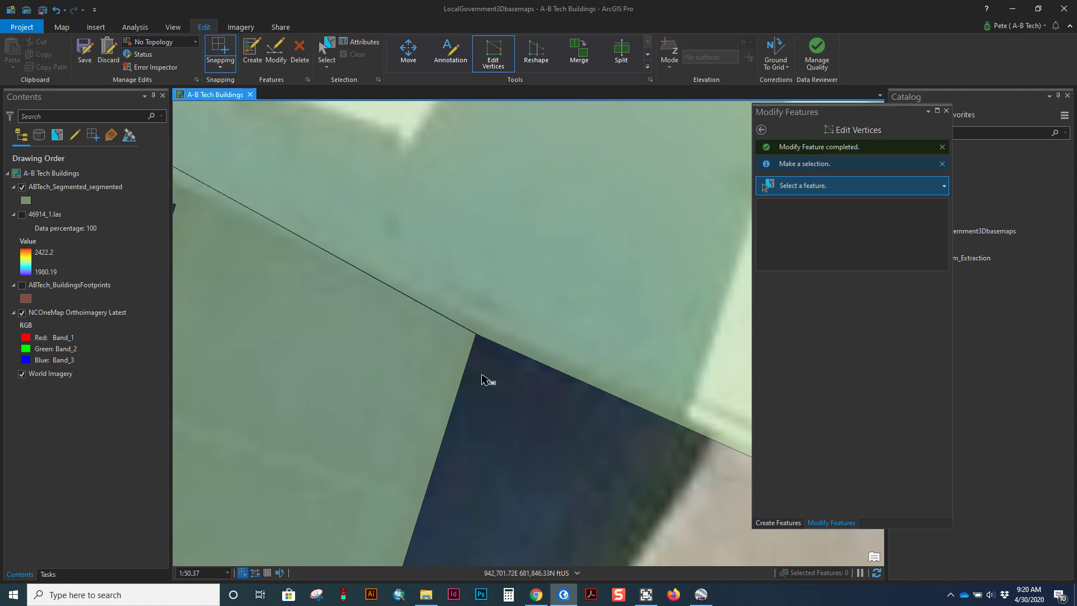
- Compare the main roof's and walkway polygon's vertices at the walkway's northeast corner, and undo the last vertex deletion on the walkway
{"action": "left_click", "coordinate": [466, 344]}
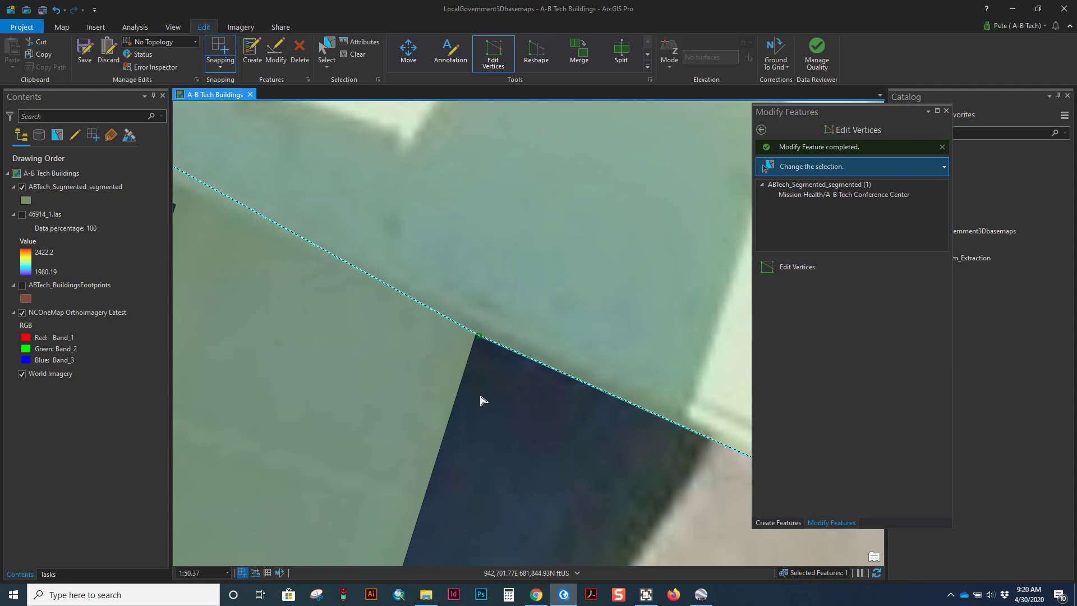
{"action": "scroll", "coordinate": [480, 401], "scroll_direction": "up", "scroll_amount": 3}
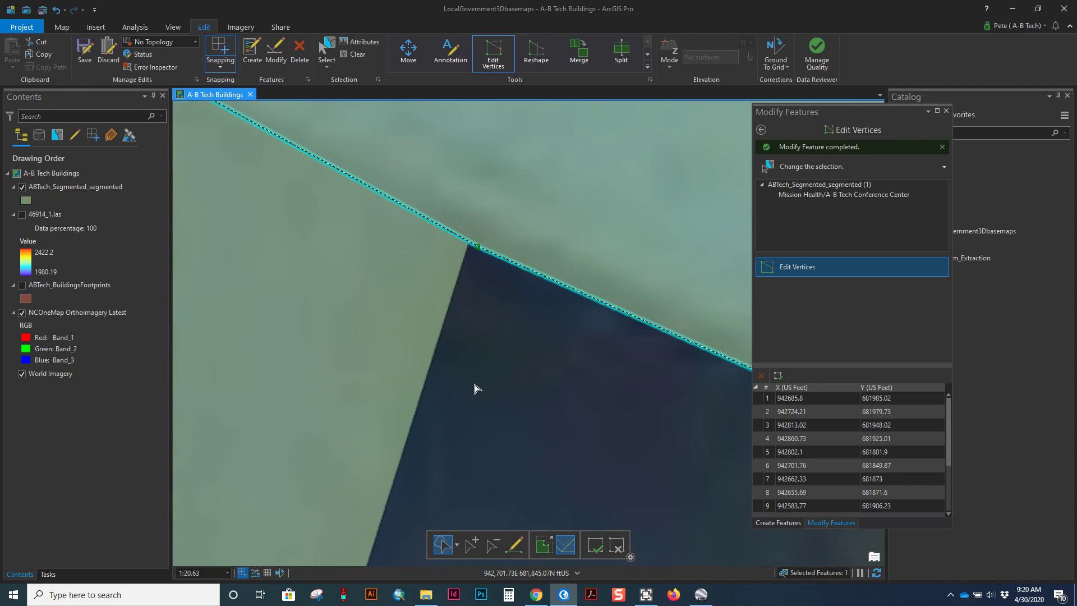
{"action": "left_click", "coordinate": [441, 258]}
{"action": "left_click", "coordinate": [491, 239]}
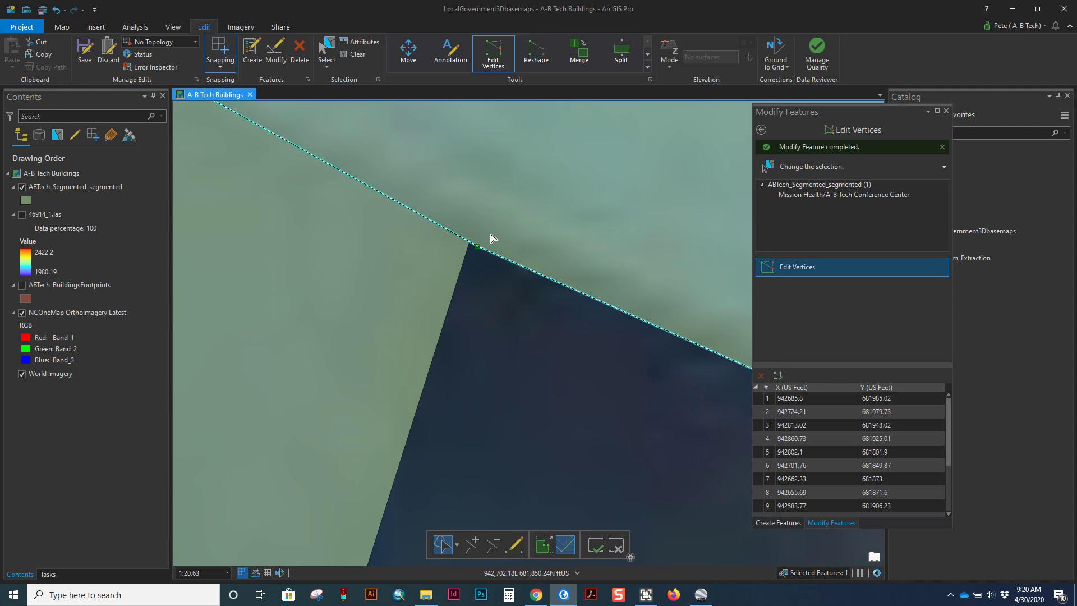
{"action": "left_click", "coordinate": [459, 251]}
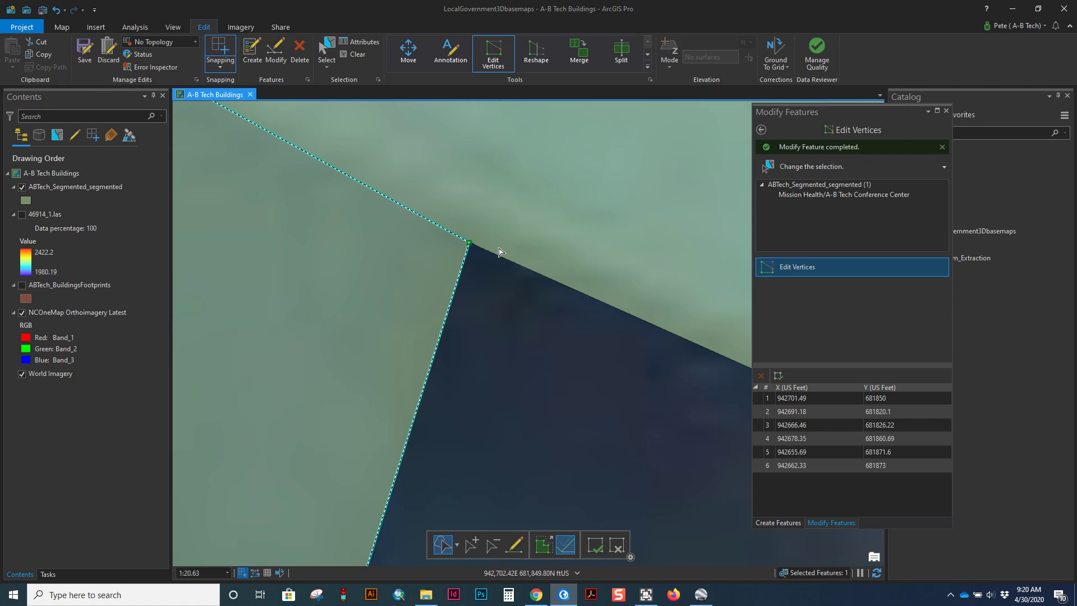
{"action": "left_click", "coordinate": [492, 236]}
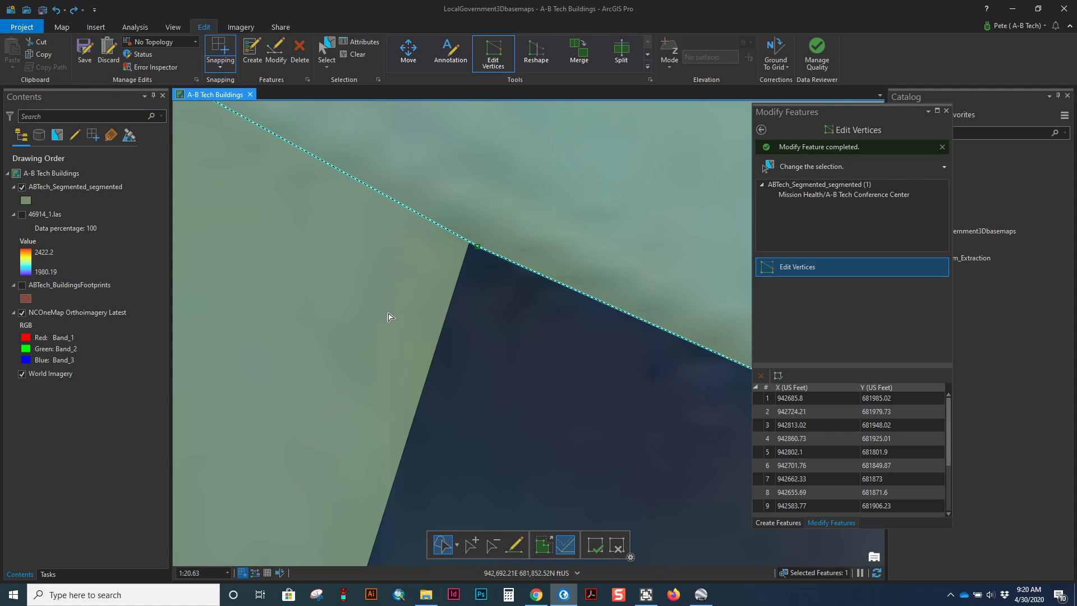
{"action": "left_click", "coordinate": [414, 267]}
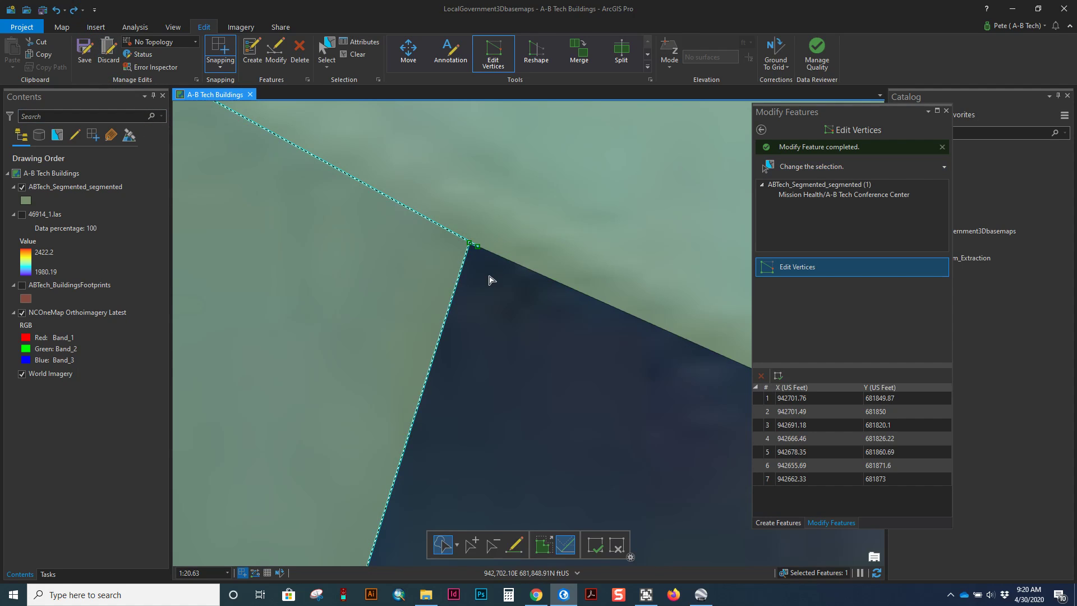
- Add a vertex to the walkway polygon on the northern edge beside its northeast corner, and delete the vertex overshooting the corner to the east
{"action": "scroll", "coordinate": [465, 250], "scroll_direction": "up", "scroll_amount": 5}
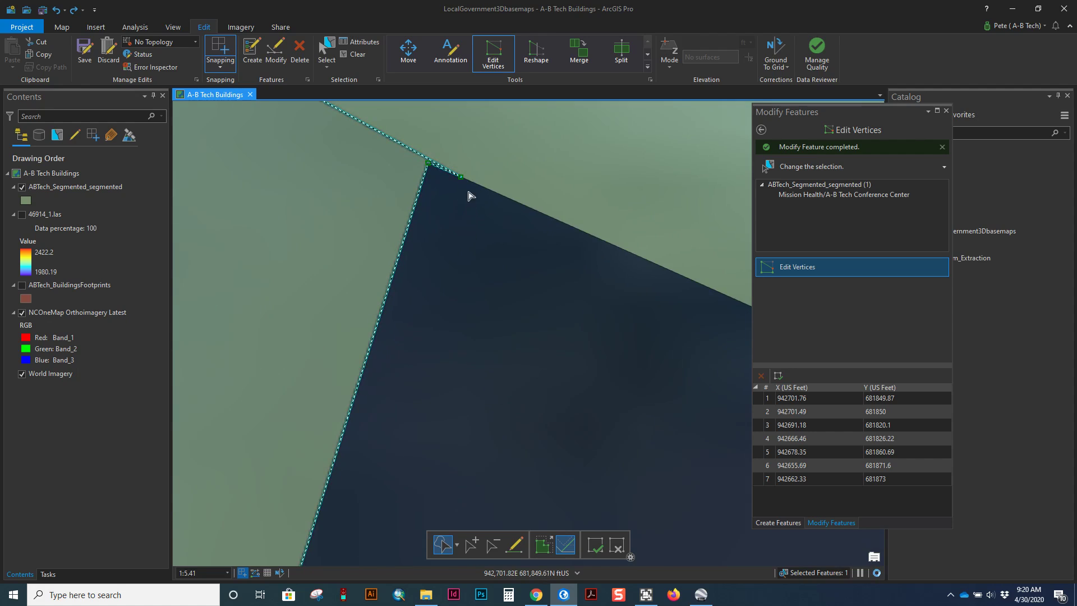
{"action": "scroll", "coordinate": [437, 197], "scroll_direction": "up", "scroll_amount": 4}
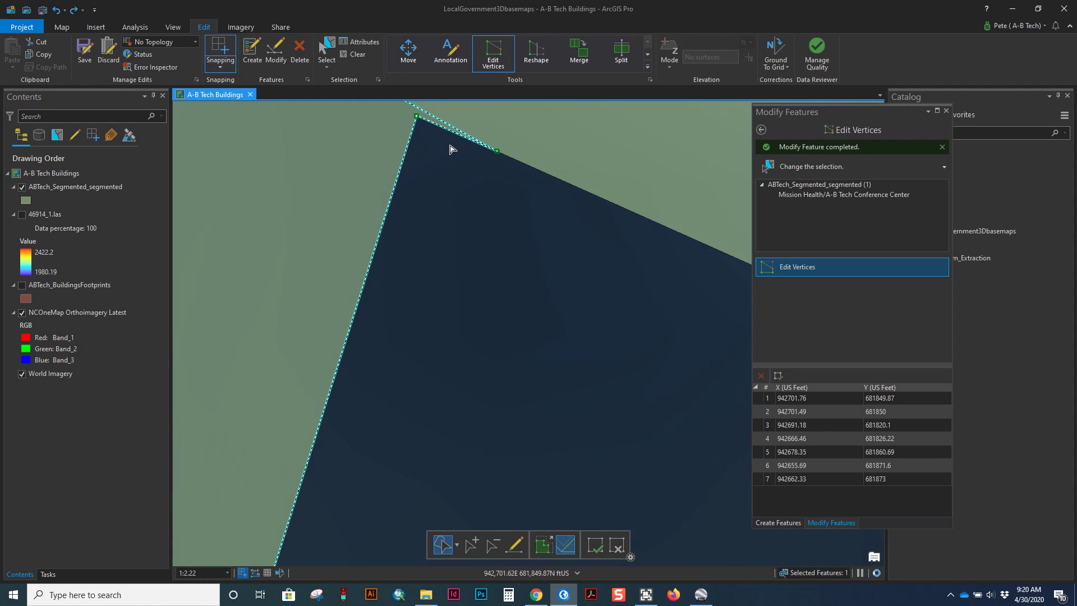
{"action": "left_click_drag", "start_coordinate": [491, 196], "coordinate": [536, 356]}
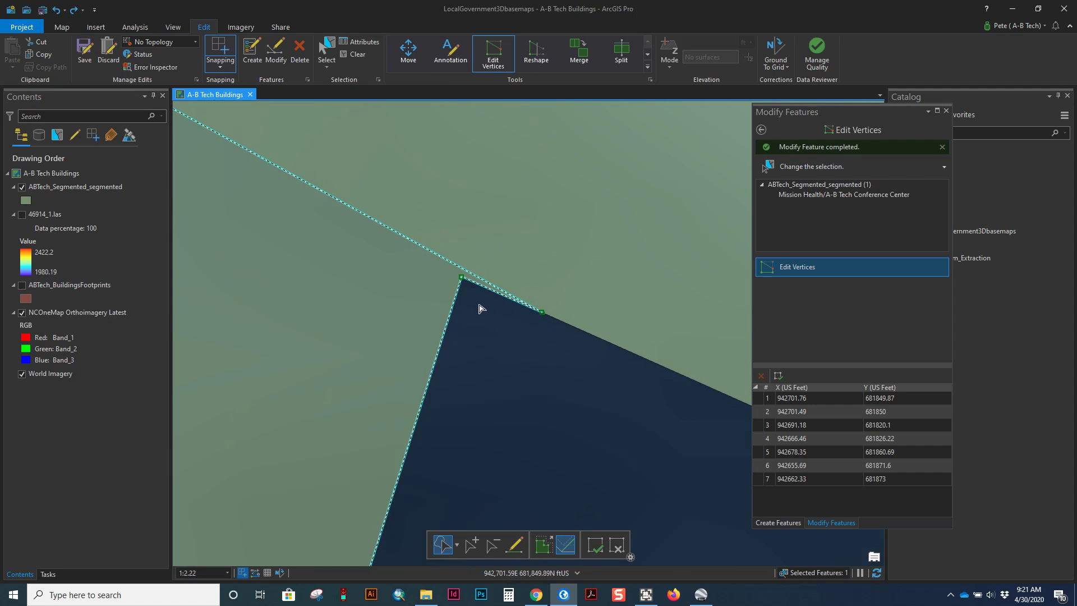
{"action": "right_click", "coordinate": [467, 273]}
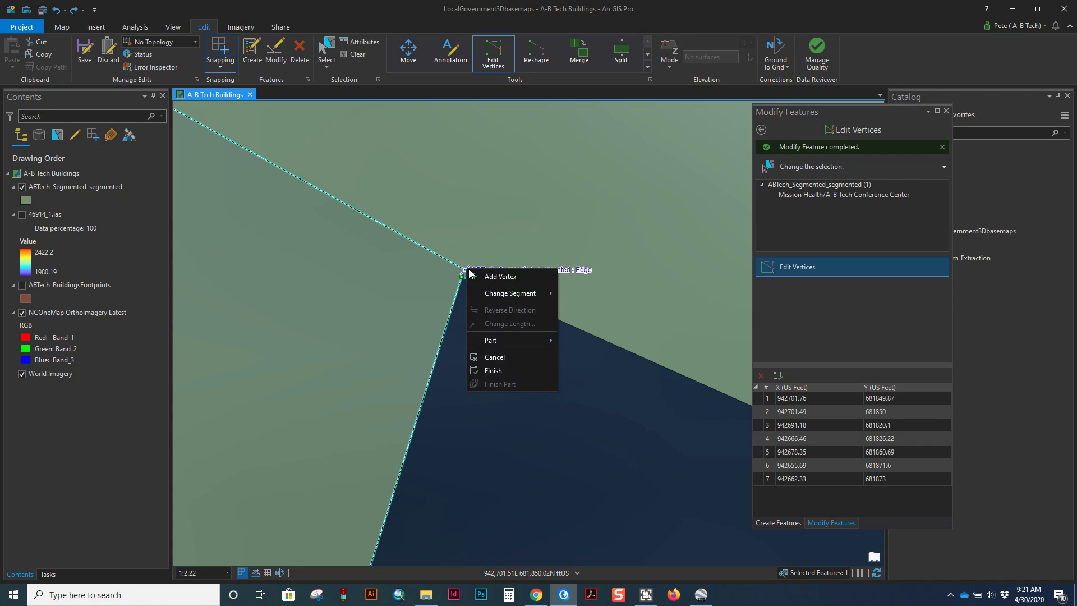
{"action": "left_click", "coordinate": [496, 277]}
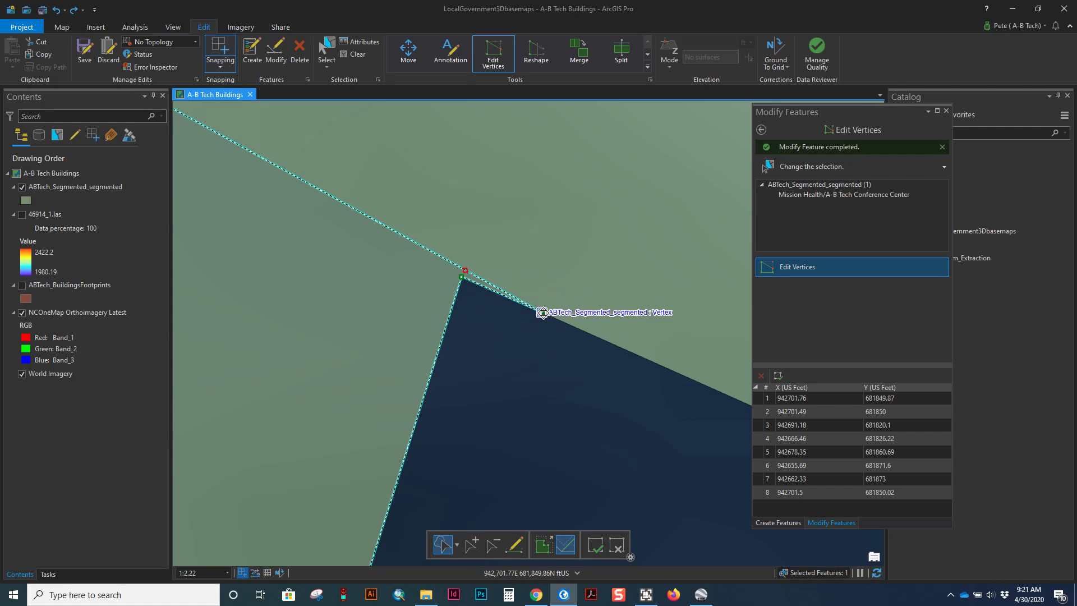
{"action": "right_click", "coordinate": [543, 312]}
{"action": "left_click", "coordinate": [555, 318]}
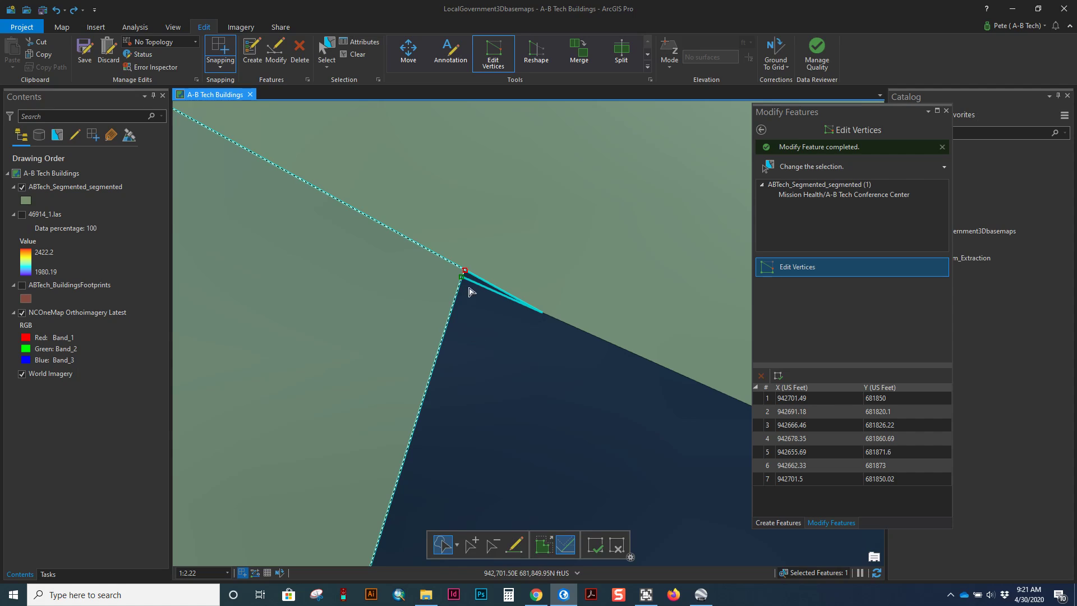
- Delete the leftover vertex just below the walkway polygon's new northeast corner and finish the edit
{"action": "left_click", "coordinate": [483, 327]}
{"action": "left_click", "coordinate": [460, 287]}
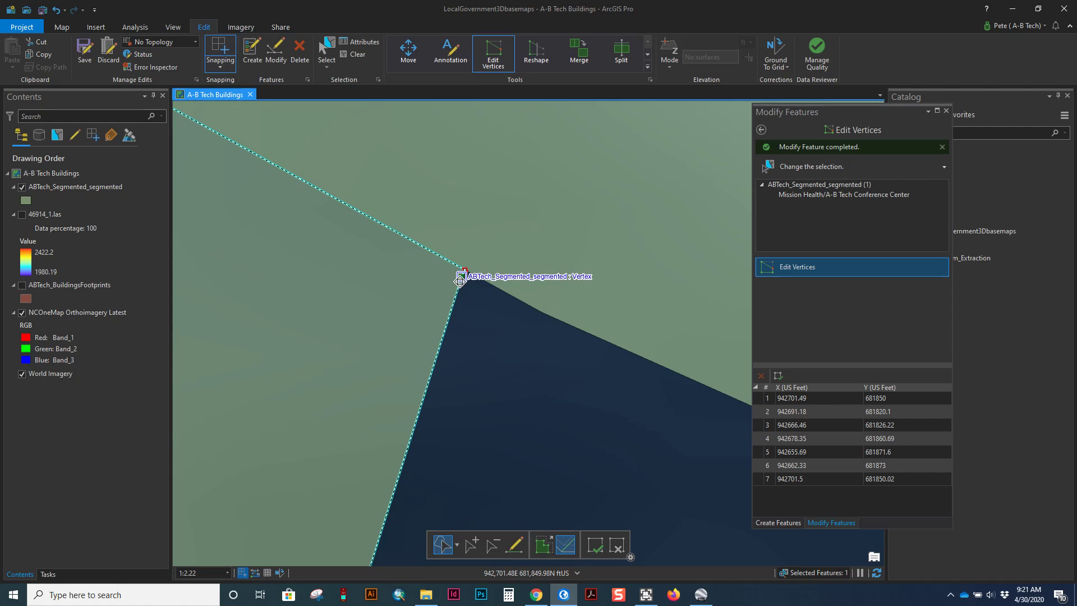
{"action": "right_click", "coordinate": [459, 280]}
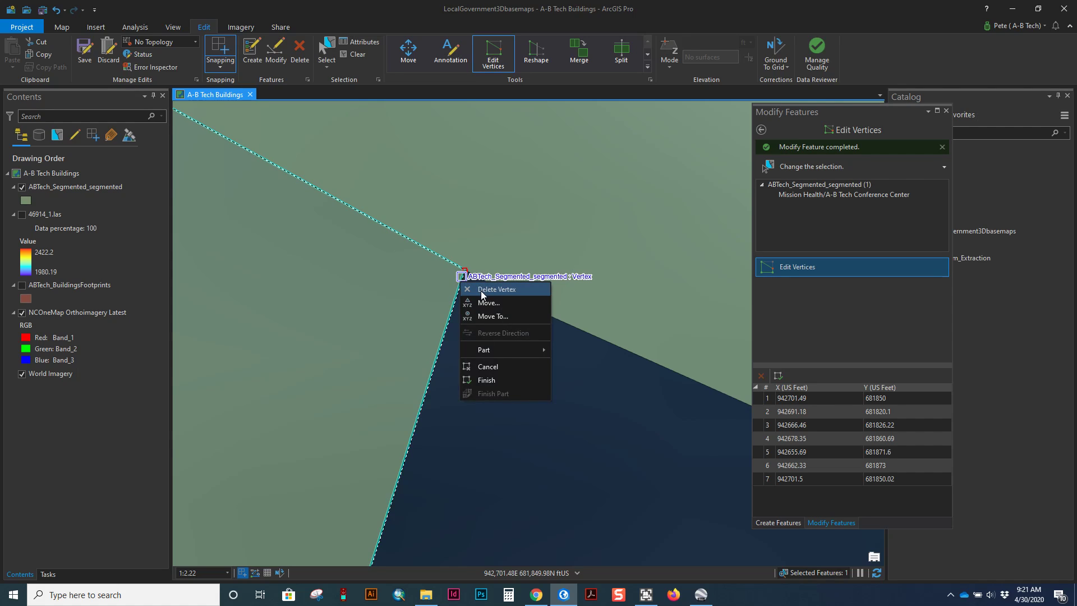
{"action": "left_click", "coordinate": [480, 290]}
{"action": "left_click", "coordinate": [479, 298]}
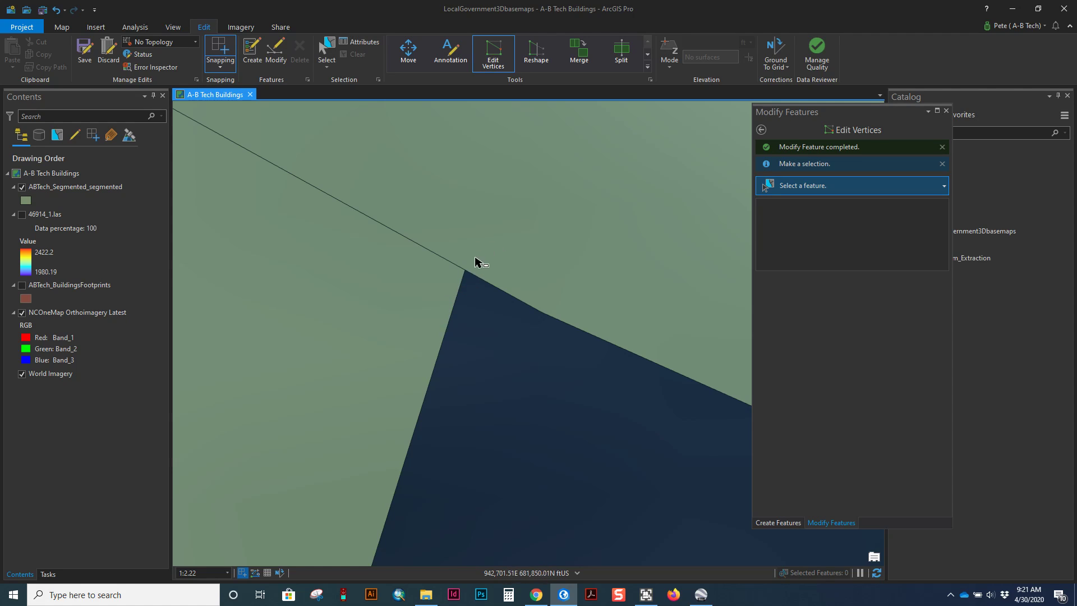
- Split the walkway polygon with a straight line from its northeast corner to the inner corner vertex at the walkway's northwest
{"action": "scroll", "coordinate": [505, 290], "scroll_direction": "down", "scroll_amount": 4}
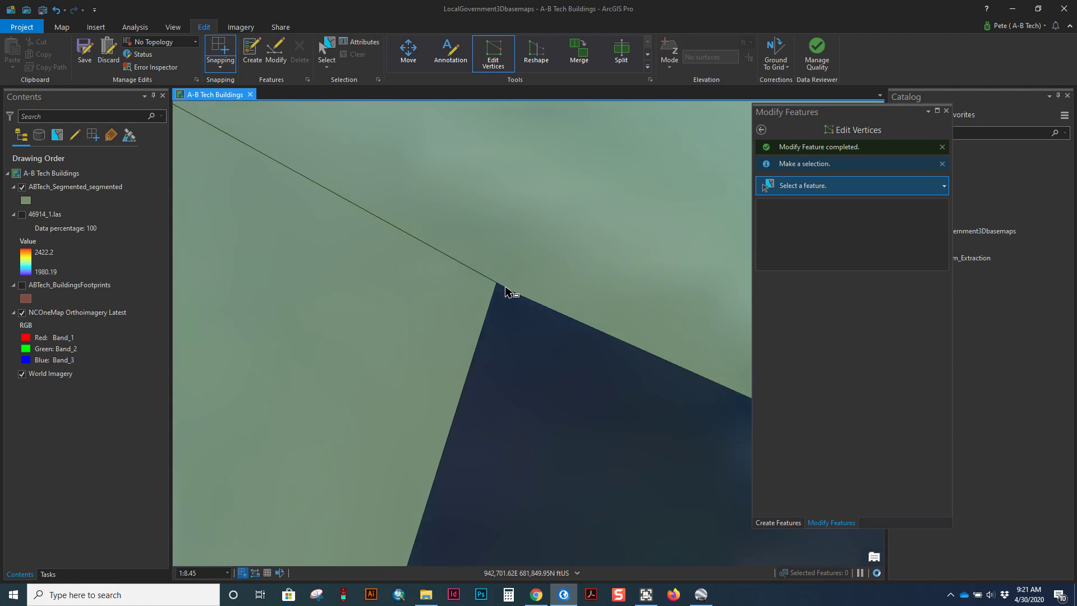
{"action": "scroll", "coordinate": [471, 281], "scroll_direction": "down", "scroll_amount": 3}
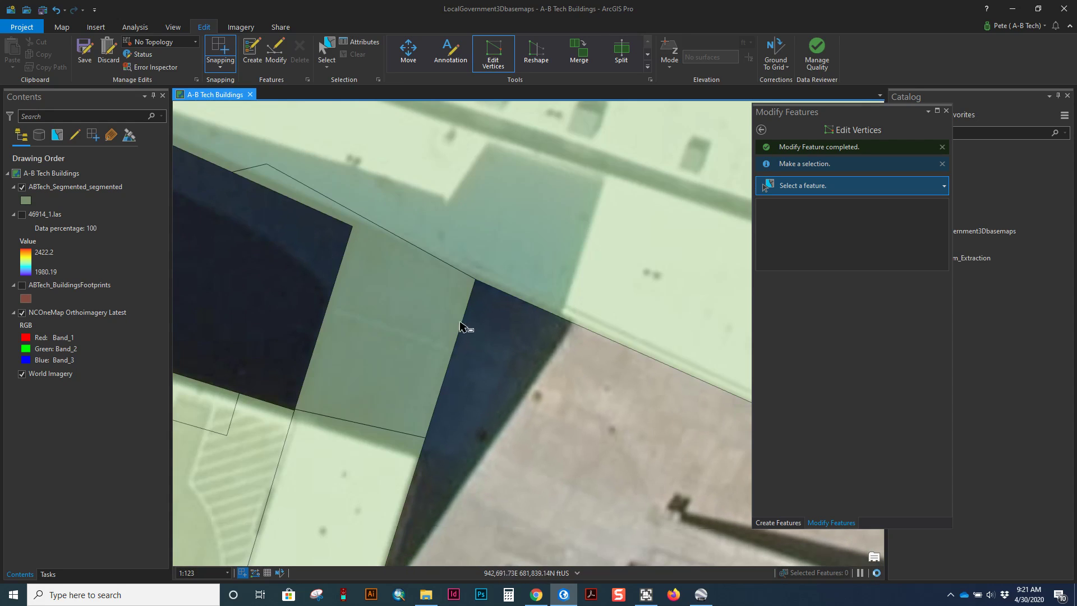
{"action": "left_click_drag", "start_coordinate": [281, 213], "coordinate": [423, 320]}
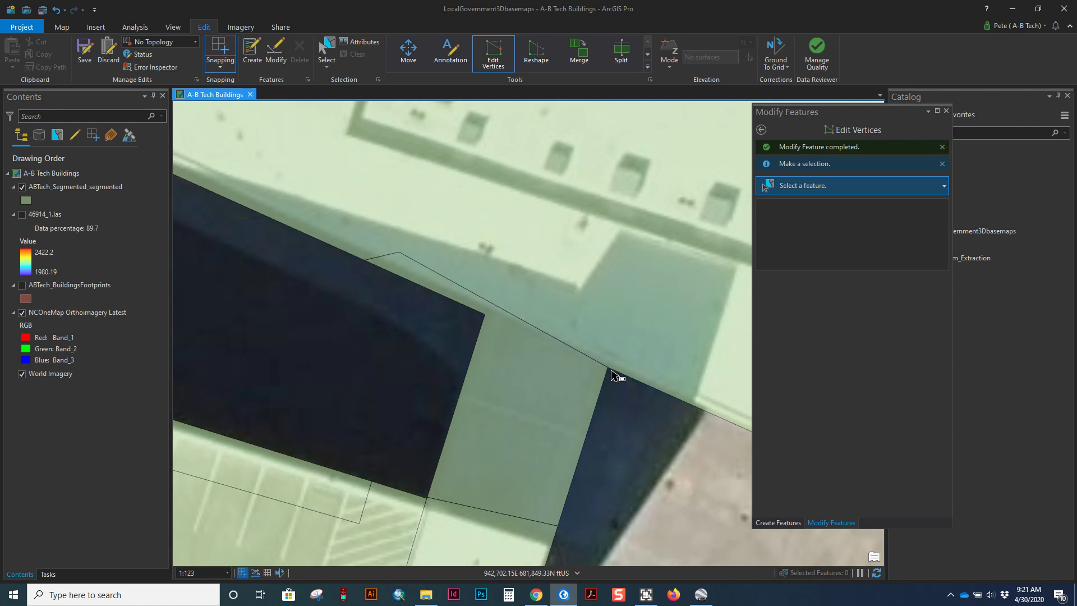
{"action": "left_click", "coordinate": [548, 386]}
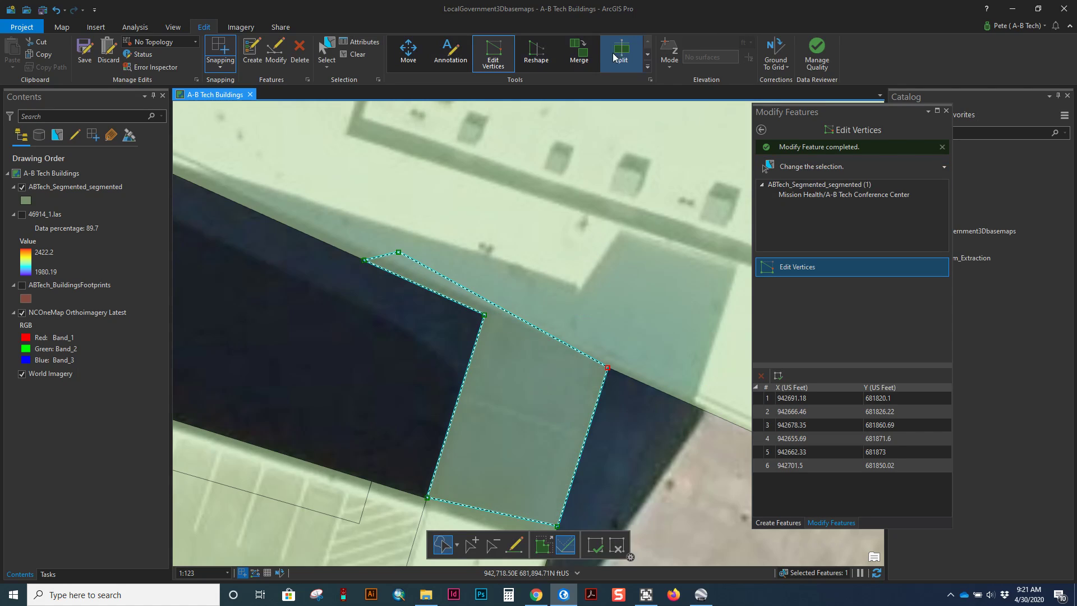
{"action": "left_click", "coordinate": [480, 55]}
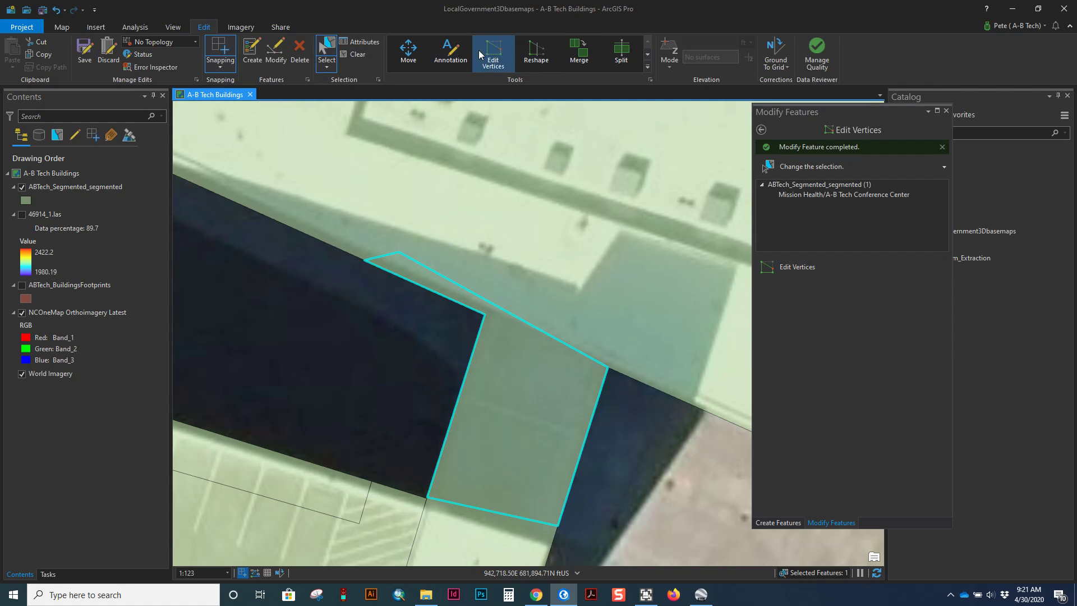
{"action": "left_click", "coordinate": [399, 55]}
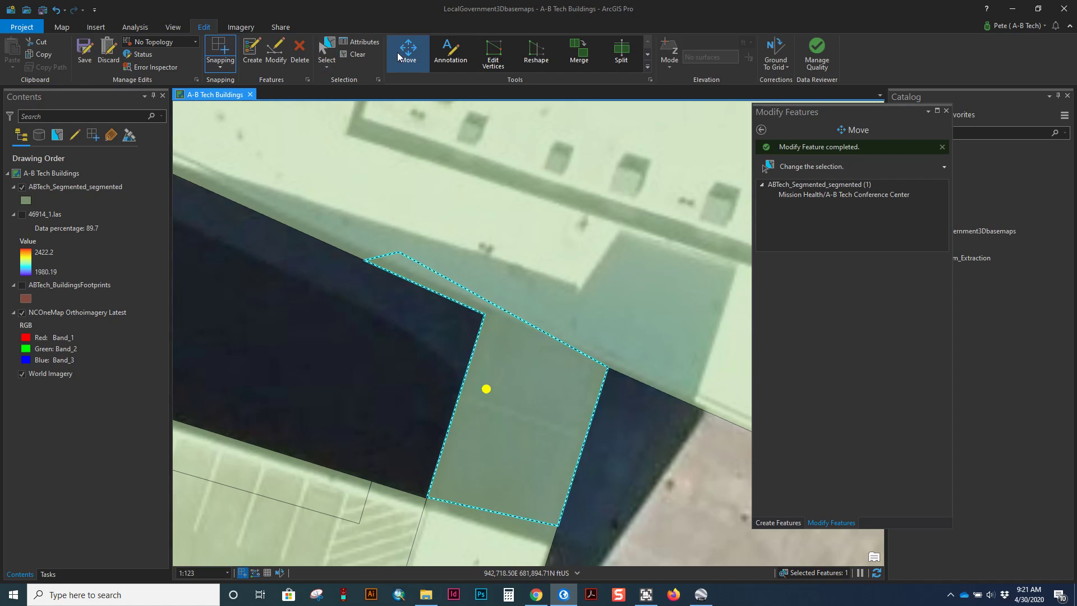
{"action": "left_click", "coordinate": [760, 130]}
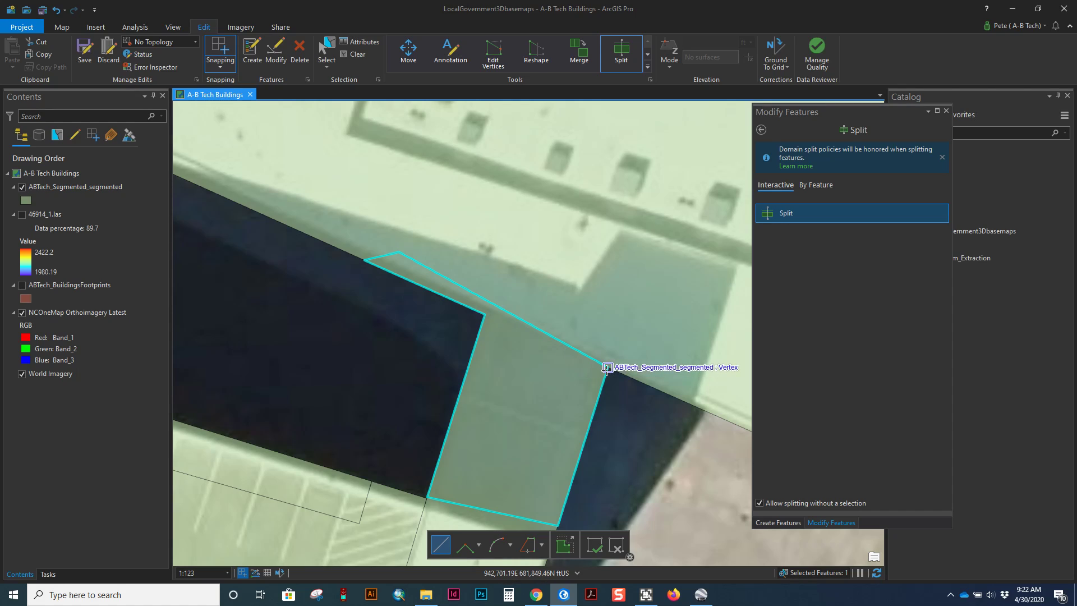
{"action": "left_click", "coordinate": [607, 367]}
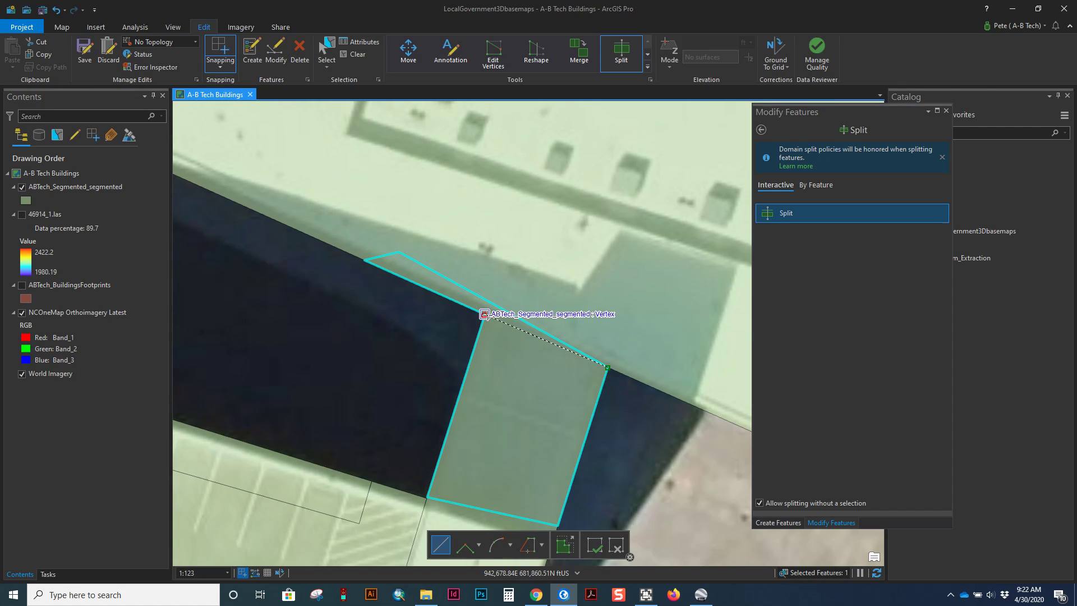
{"action": "double_click", "coordinate": [484, 314]}
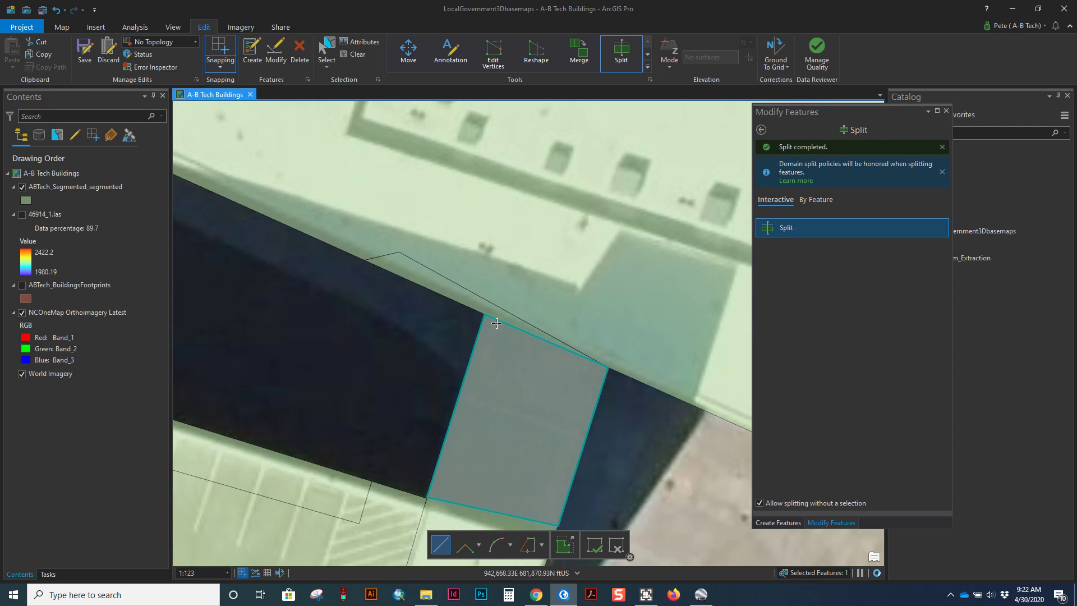
- Merge the leftover sliver north of the walkway into the main roof segment, preserving the feature with PRESEG_FID 260, and clear the selection
{"action": "scroll", "coordinate": [460, 354], "scroll_direction": "up", "scroll_amount": 2}
{"action": "scroll", "coordinate": [467, 375], "scroll_direction": "down", "scroll_amount": 3}
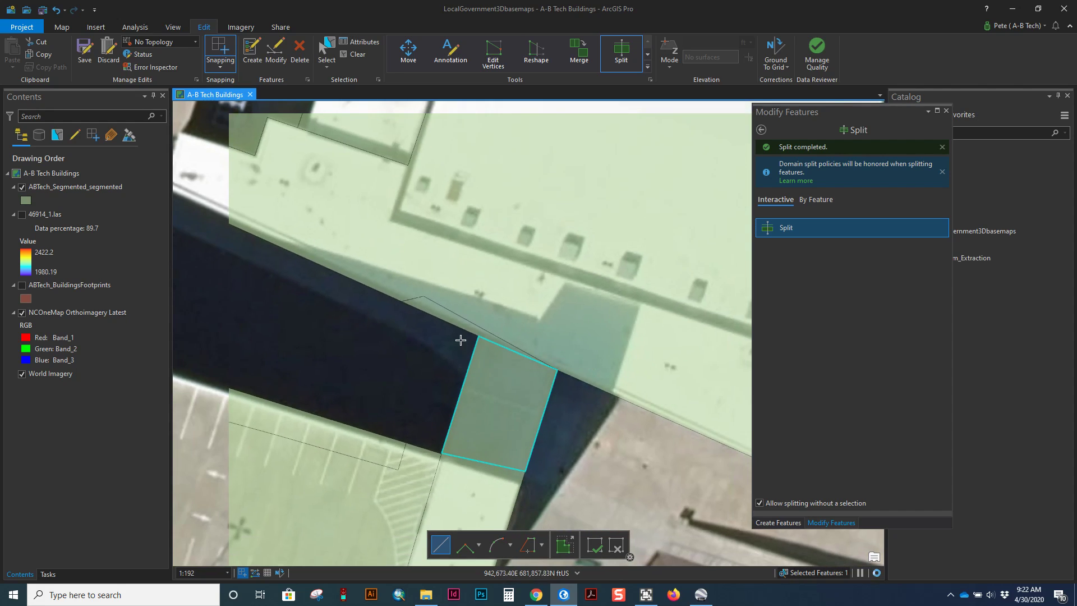
{"action": "scroll", "coordinate": [426, 331], "scroll_direction": "down", "scroll_amount": 3}
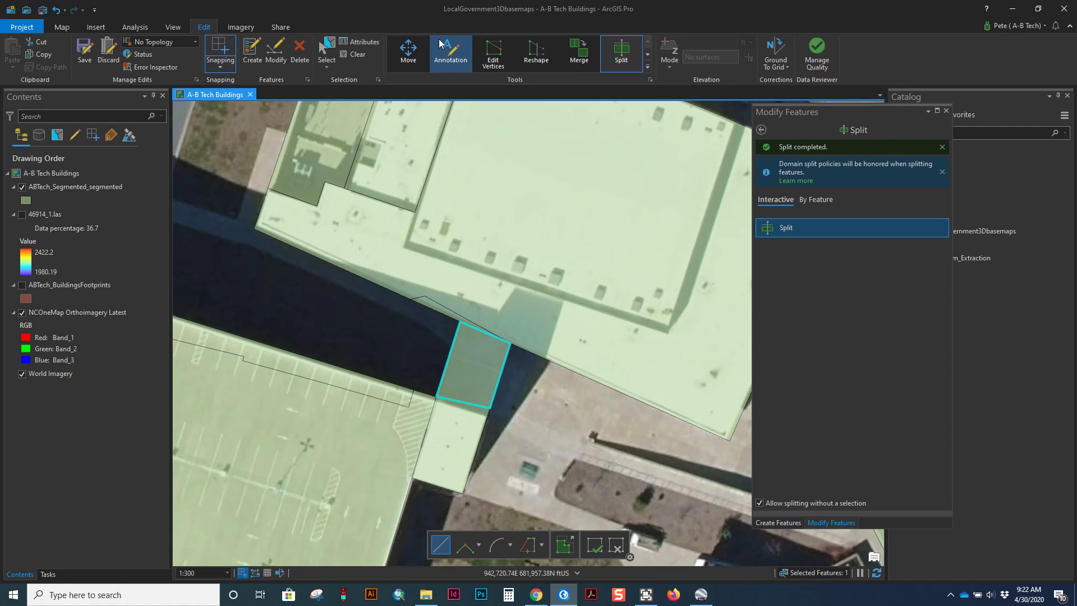
{"action": "left_click", "coordinate": [325, 53]}
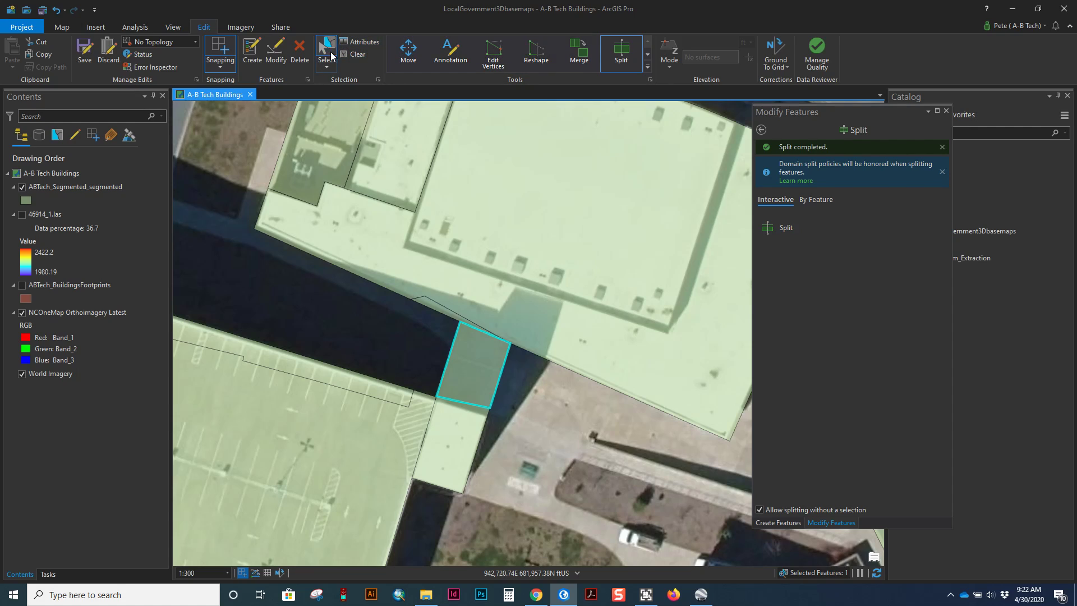
{"action": "left_click", "coordinate": [438, 306]}
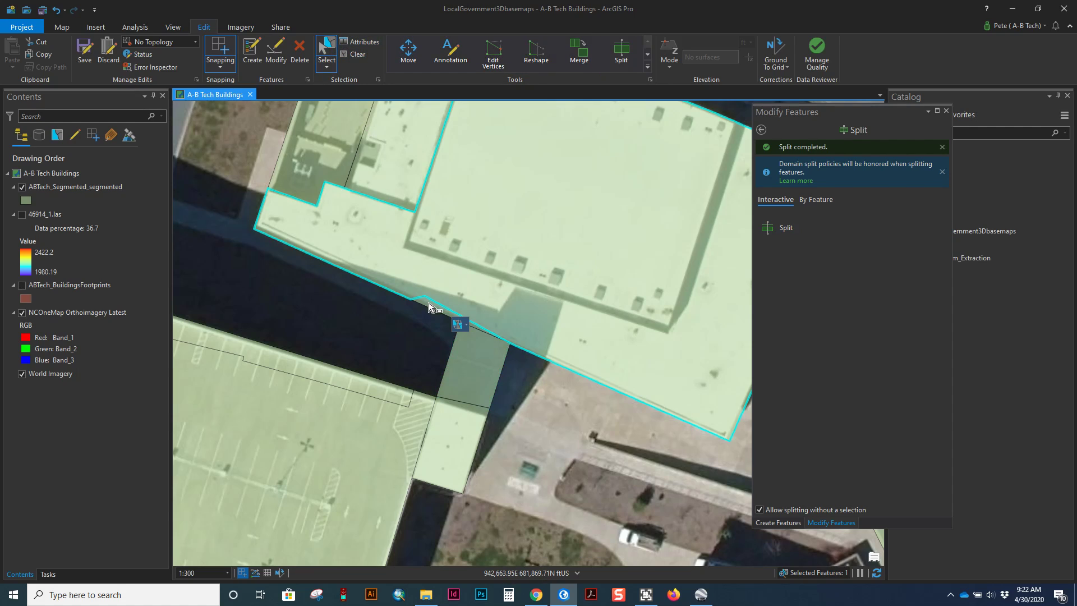
{"action": "left_click", "coordinate": [428, 307], "text": "shift"}
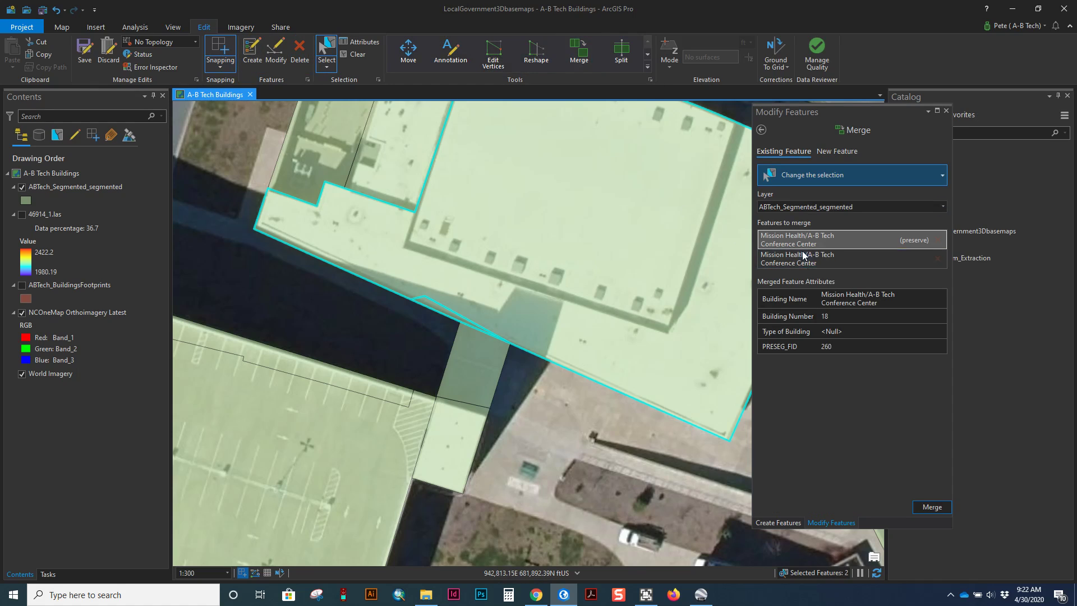
{"action": "left_click", "coordinate": [804, 257]}
{"action": "left_click", "coordinate": [802, 234]}
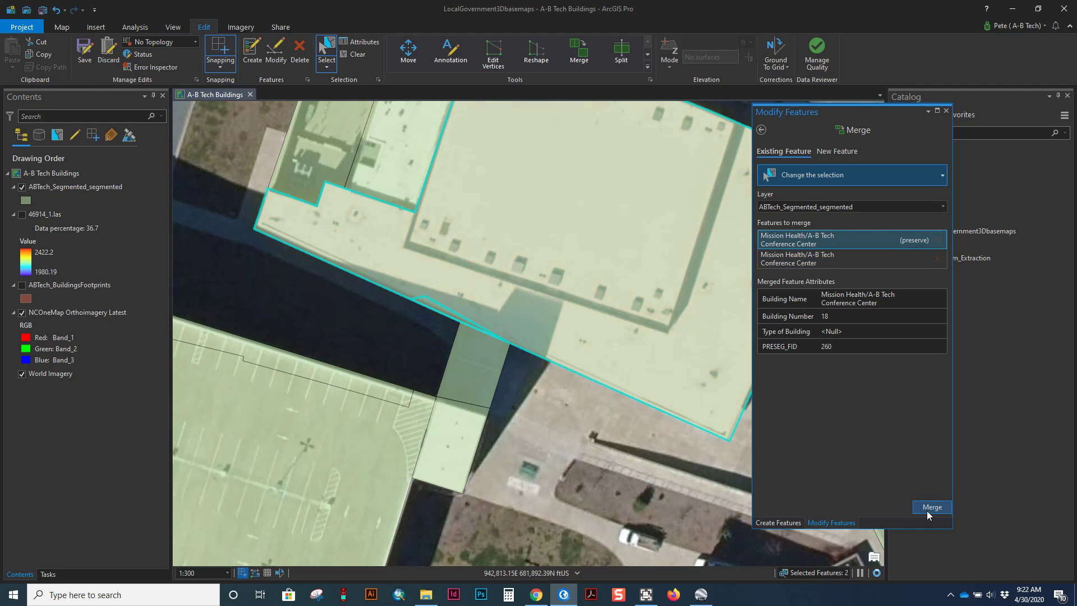
{"action": "left_click", "coordinate": [927, 508]}
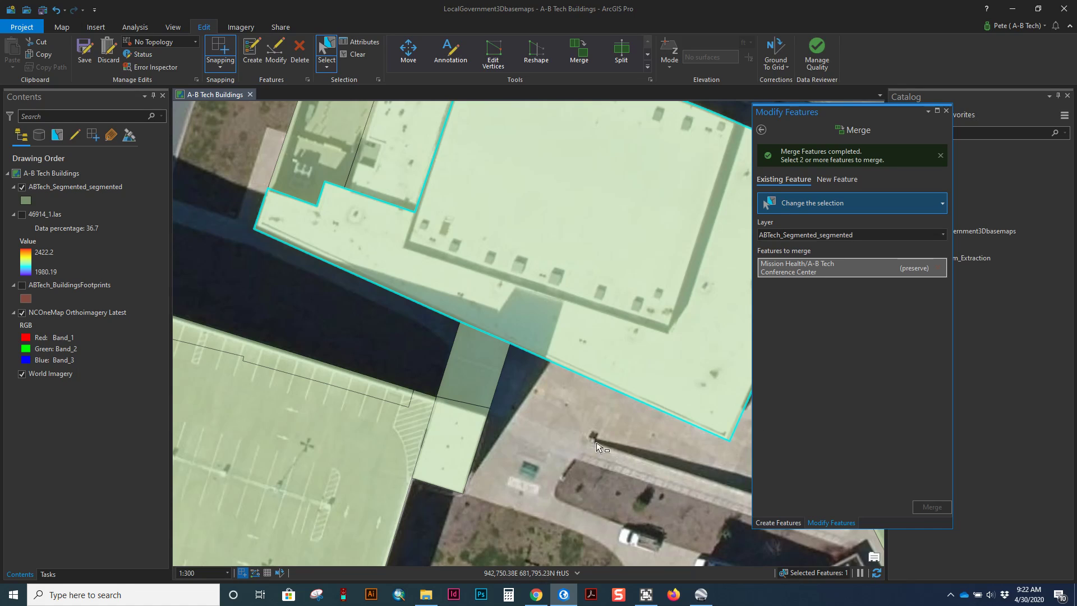
{"action": "scroll", "coordinate": [489, 372], "scroll_direction": "up", "scroll_amount": 1}
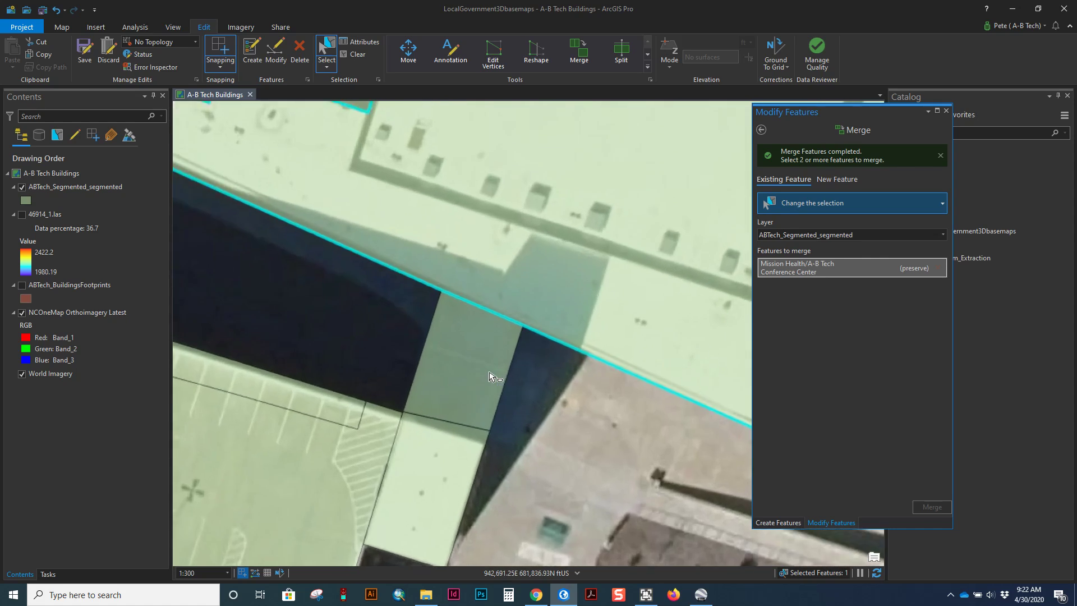
{"action": "scroll", "coordinate": [481, 396], "scroll_direction": "down", "scroll_amount": 1}
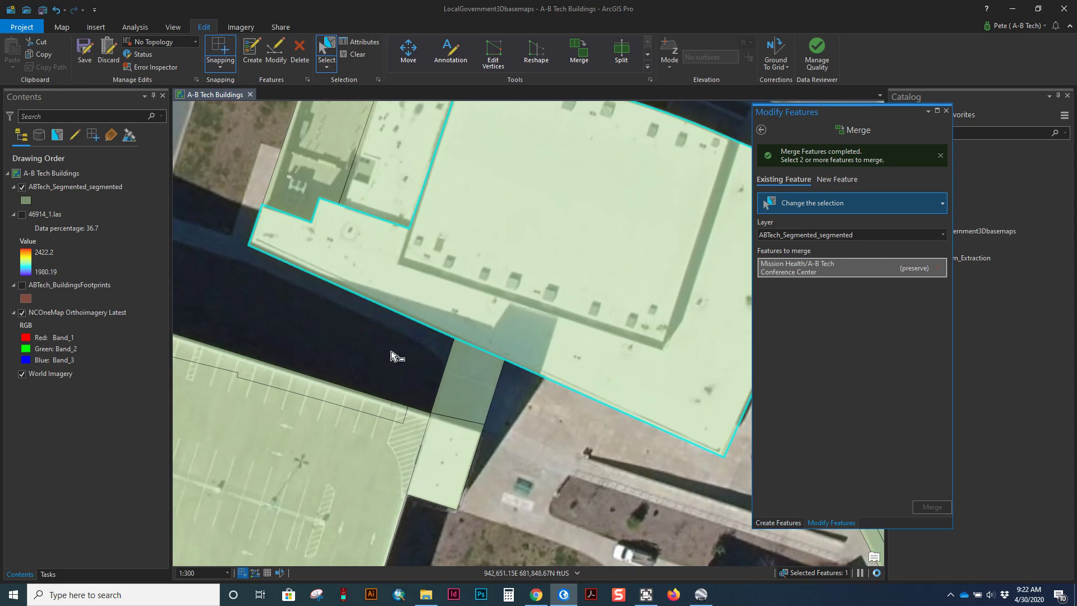
{"action": "left_click", "coordinate": [526, 415]}
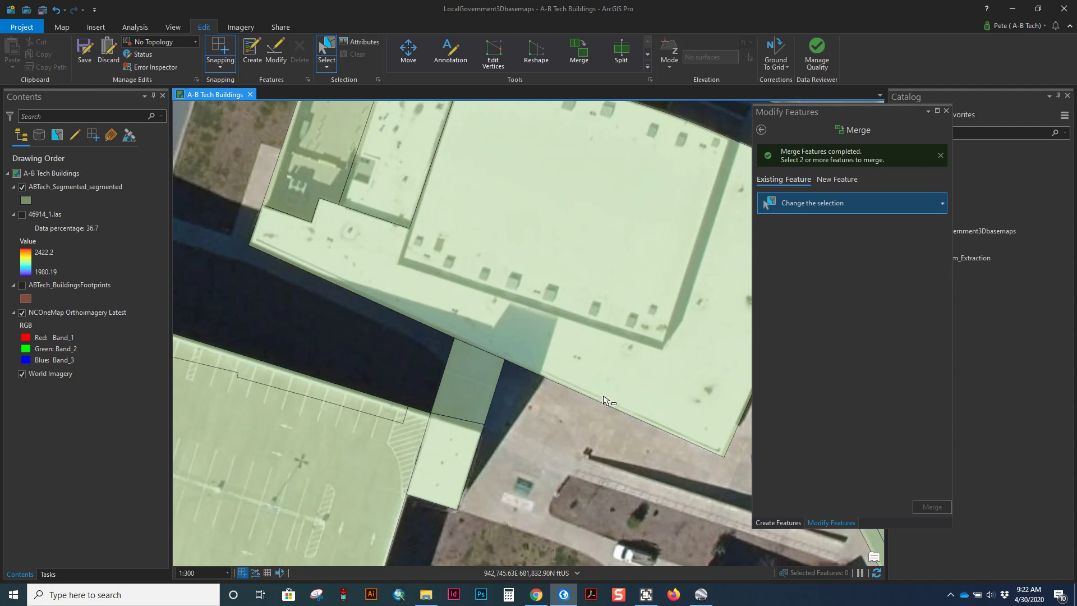
{"action": "scroll", "coordinate": [429, 332], "scroll_direction": "up", "scroll_amount": 3}
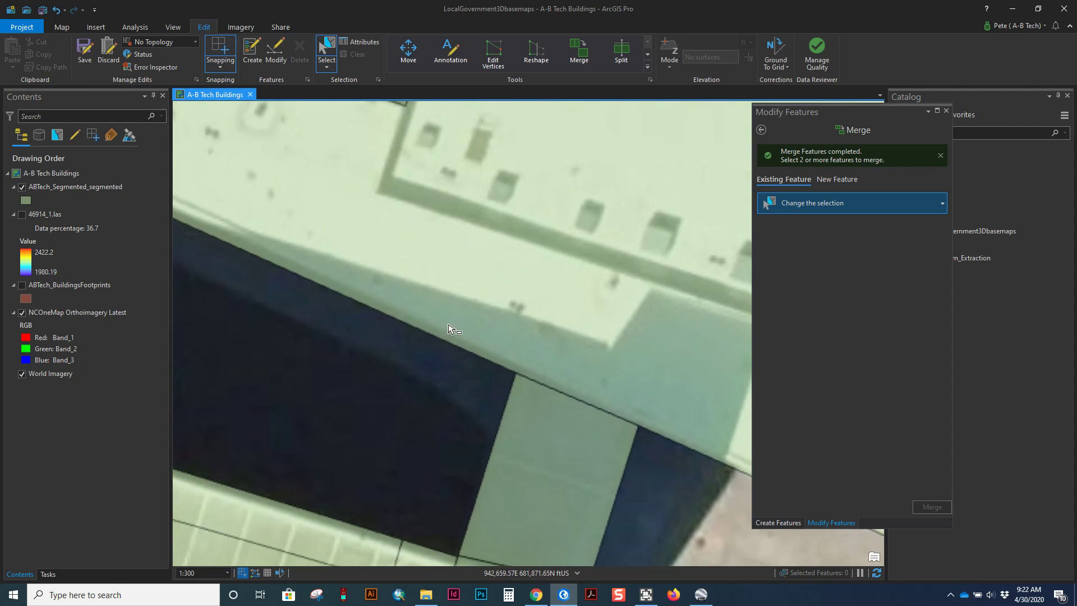
- Examine the boundary between the walkway polygon and the small roof segment at its southern end, selecting each in turn
{"action": "scroll", "coordinate": [553, 397], "scroll_direction": "down", "scroll_amount": 3}
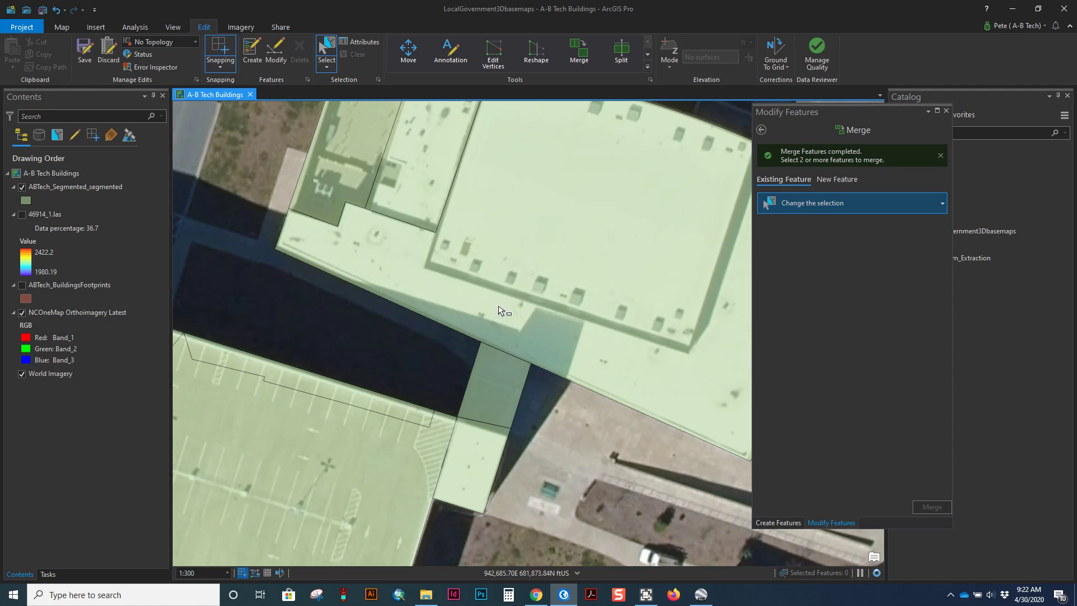
{"action": "left_click_drag", "start_coordinate": [498, 310], "coordinate": [405, 311]}
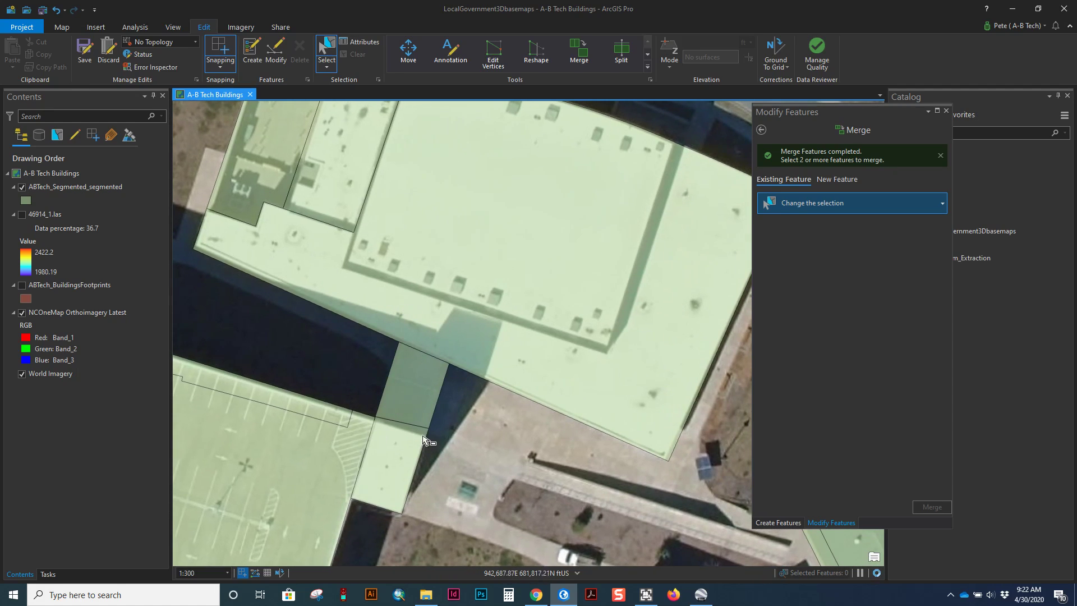
{"action": "left_click", "coordinate": [399, 408]}
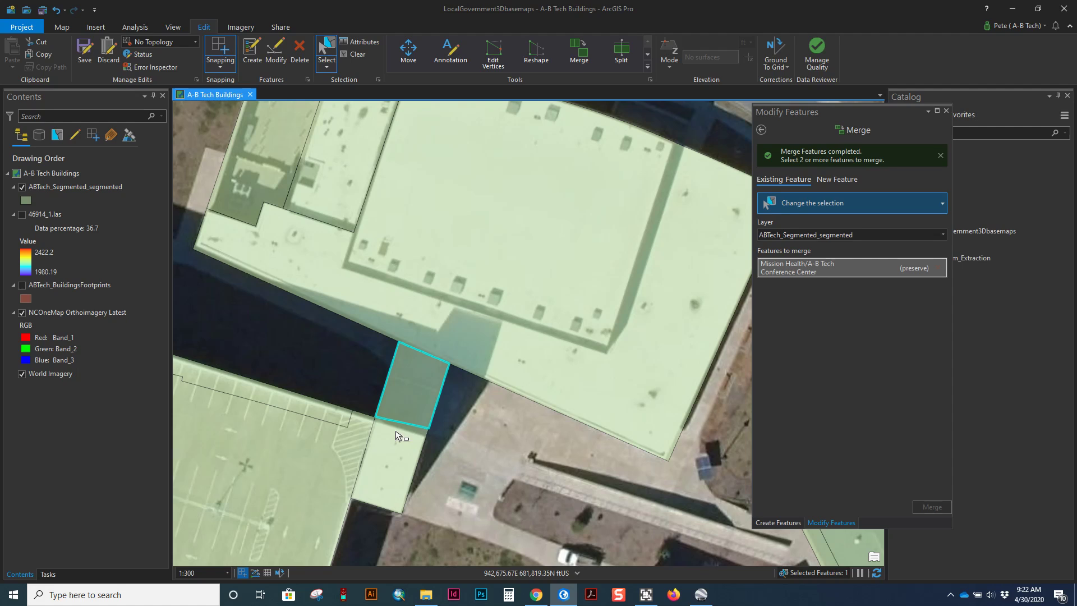
{"action": "left_click", "coordinate": [396, 435]}
{"action": "scroll", "coordinate": [399, 438], "scroll_direction": "up", "scroll_amount": 3}
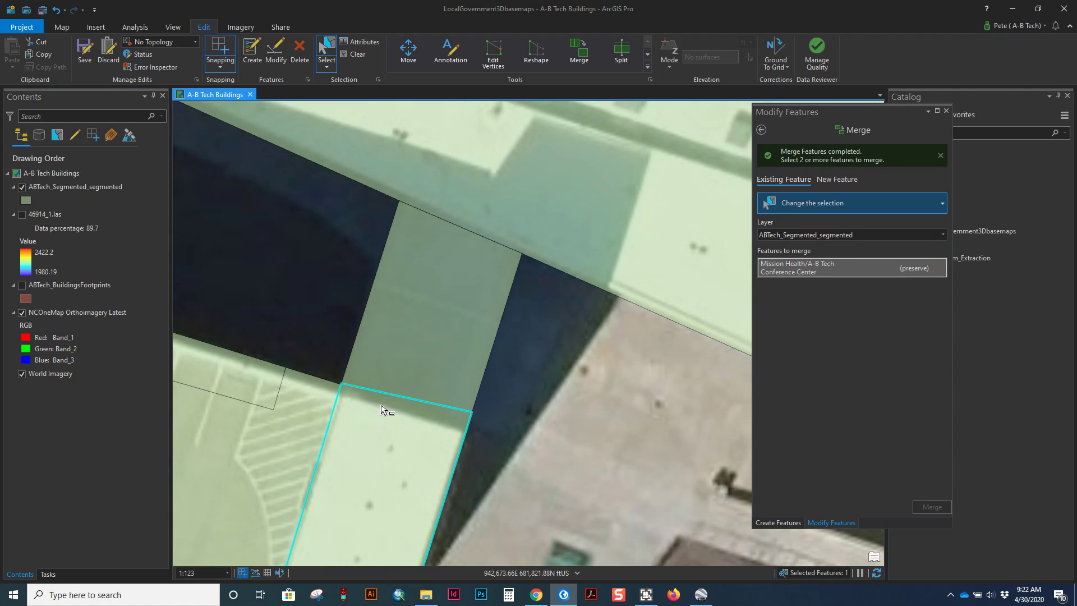
{"action": "scroll", "coordinate": [360, 421], "scroll_direction": "down", "scroll_amount": 2}
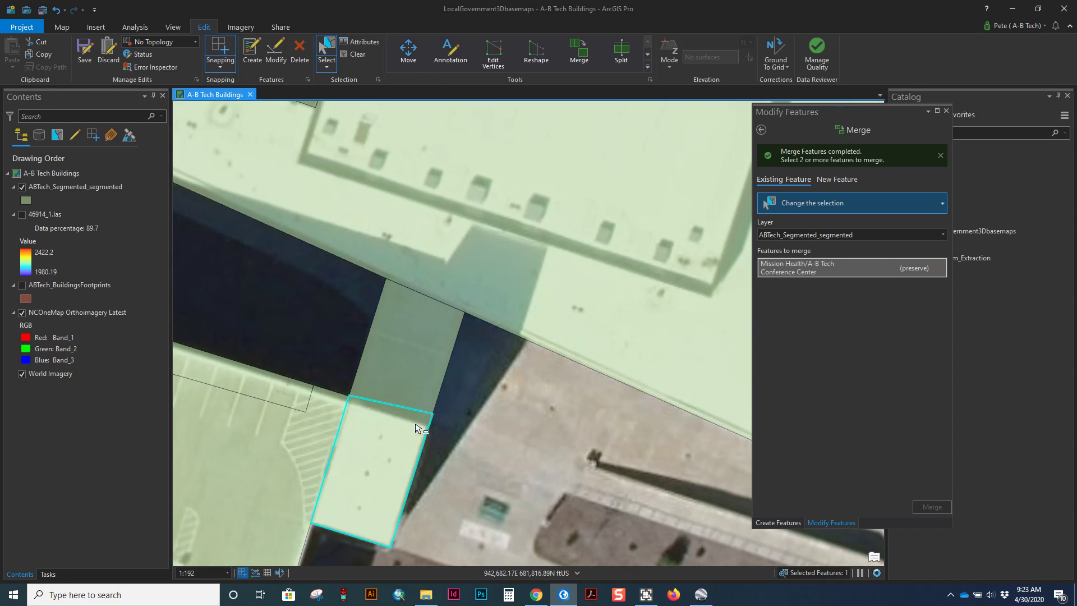
{"action": "scroll", "coordinate": [346, 402], "scroll_direction": "down", "scroll_amount": 1}
{"action": "scroll", "coordinate": [409, 445], "scroll_direction": "up", "scroll_amount": 3}
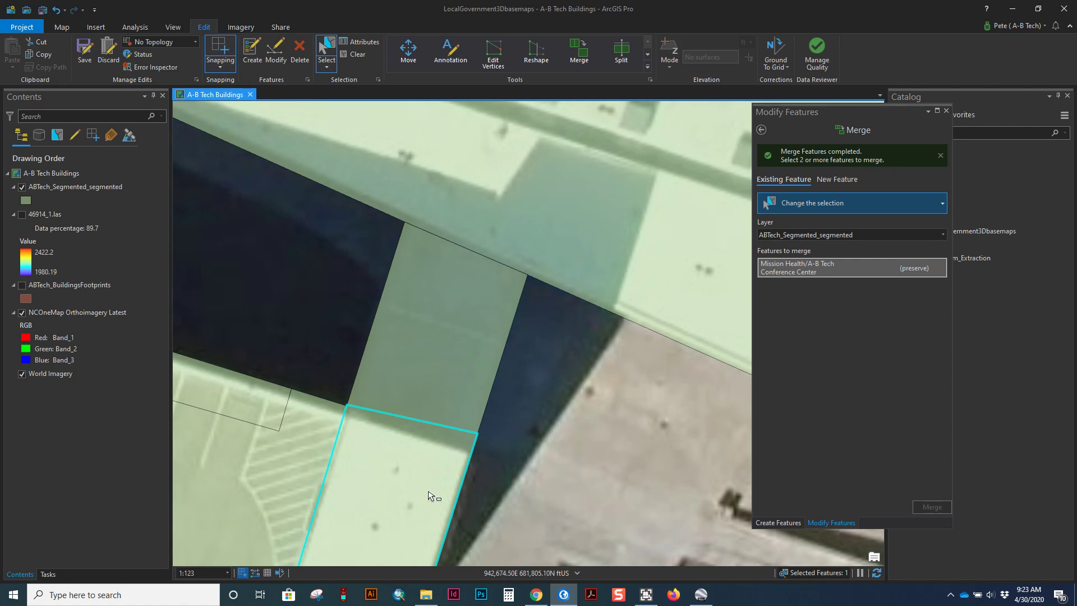
- Compare the parking deck's northern edge and the small roof segment with the 46914_1.las points, and hide the points again
{"action": "left_click", "coordinate": [623, 56]}
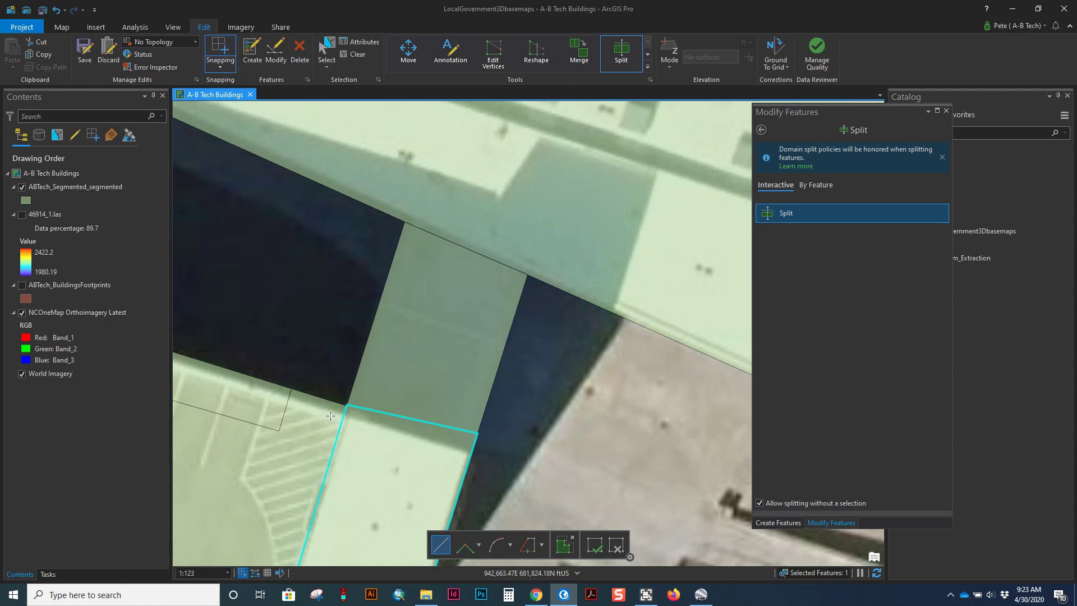
{"action": "scroll", "coordinate": [287, 368], "scroll_direction": "down", "scroll_amount": 4}
{"action": "left_click_drag", "start_coordinate": [226, 361], "coordinate": [442, 329]}
{"action": "left_click_drag", "start_coordinate": [223, 278], "coordinate": [323, 311]}
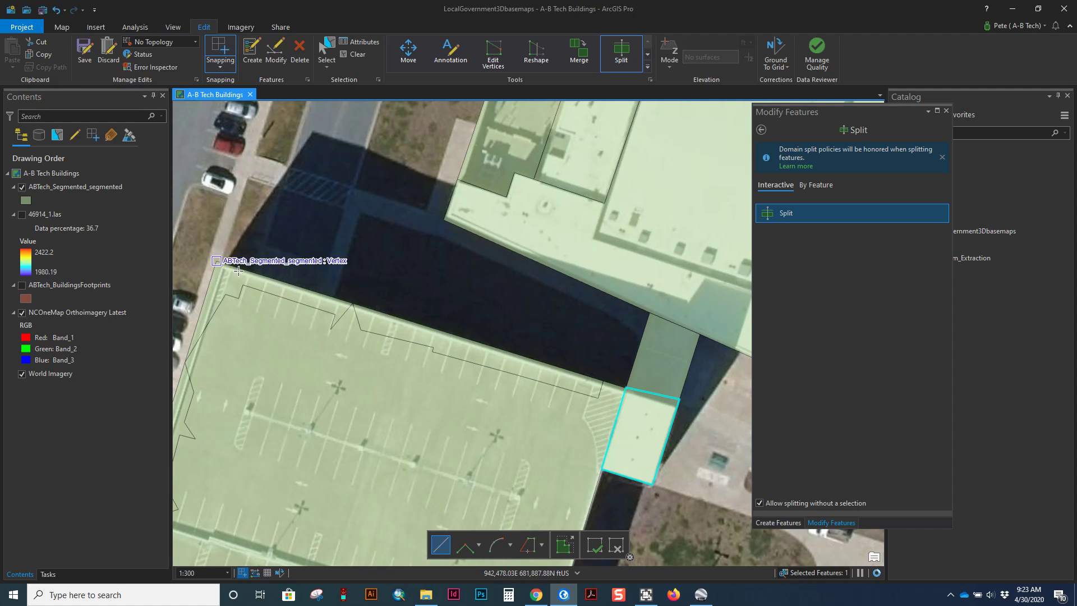
{"action": "scroll", "coordinate": [516, 340], "scroll_direction": "up", "scroll_amount": 4}
{"action": "left_click_drag", "start_coordinate": [504, 371], "coordinate": [341, 288]}
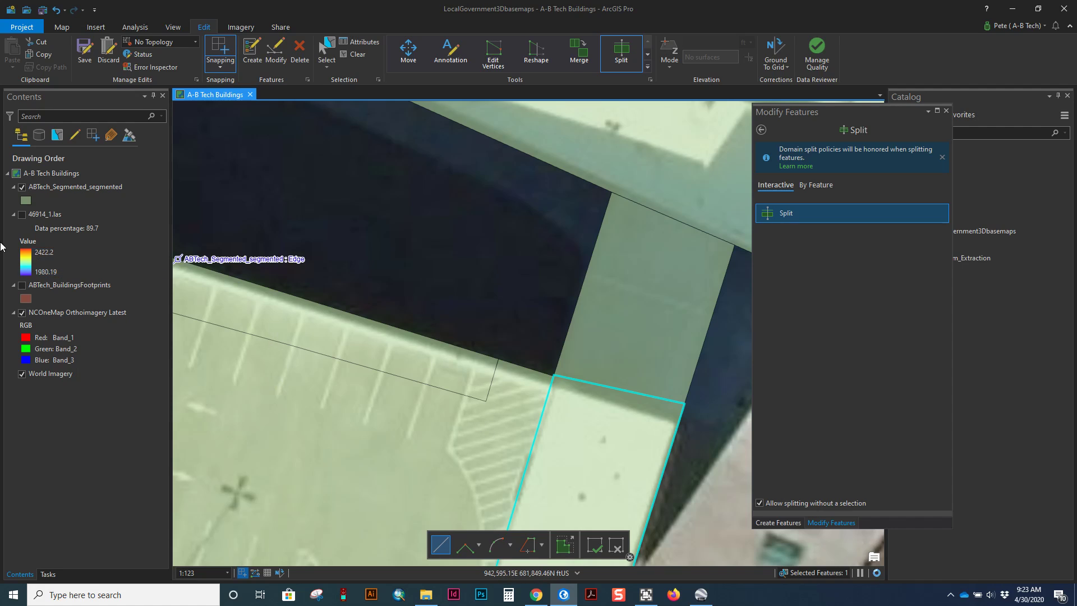
{"action": "left_click", "coordinate": [22, 215]}
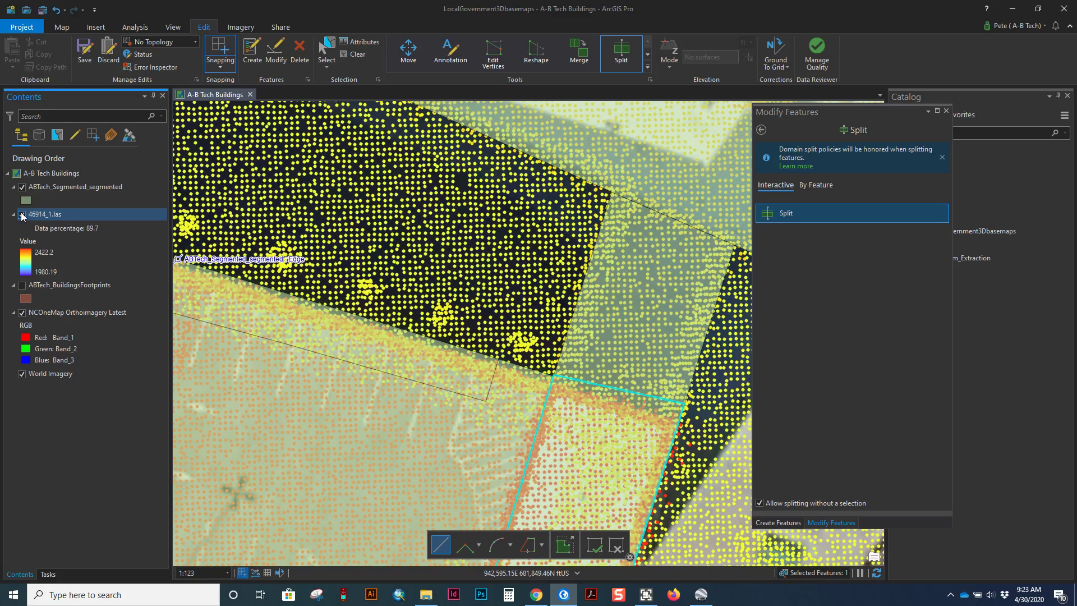
{"action": "left_click", "coordinate": [23, 216]}
{"action": "left_click_drag", "start_coordinate": [528, 385], "coordinate": [540, 332]}
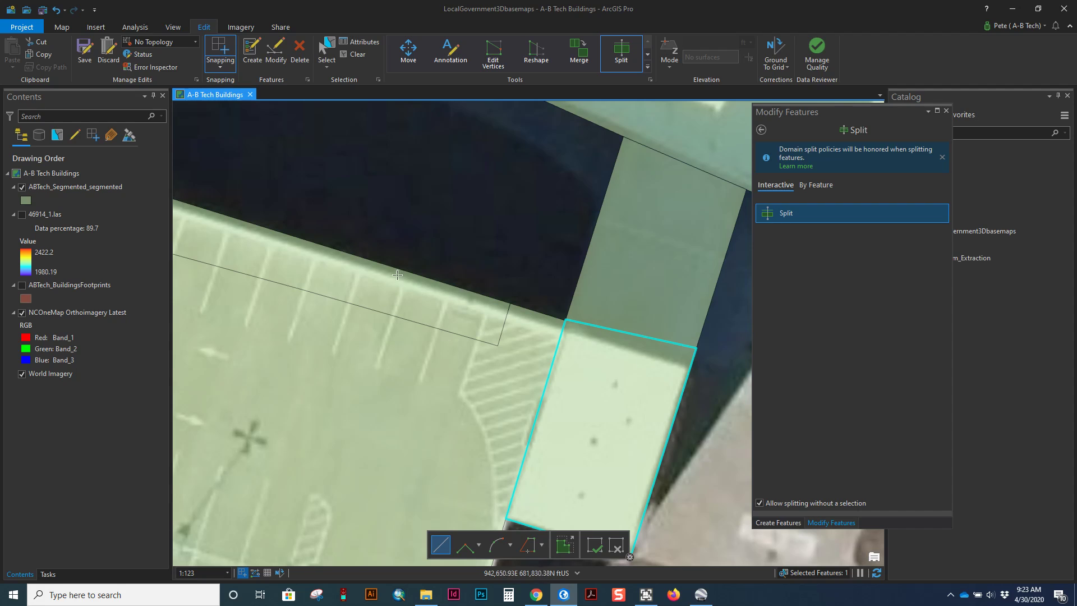
- Merge the seven Parking Deck segments into one, preserving the feature with PRESEG_FID 7, and clear the selection
{"action": "scroll", "coordinate": [469, 387], "scroll_direction": "down", "scroll_amount": 5}
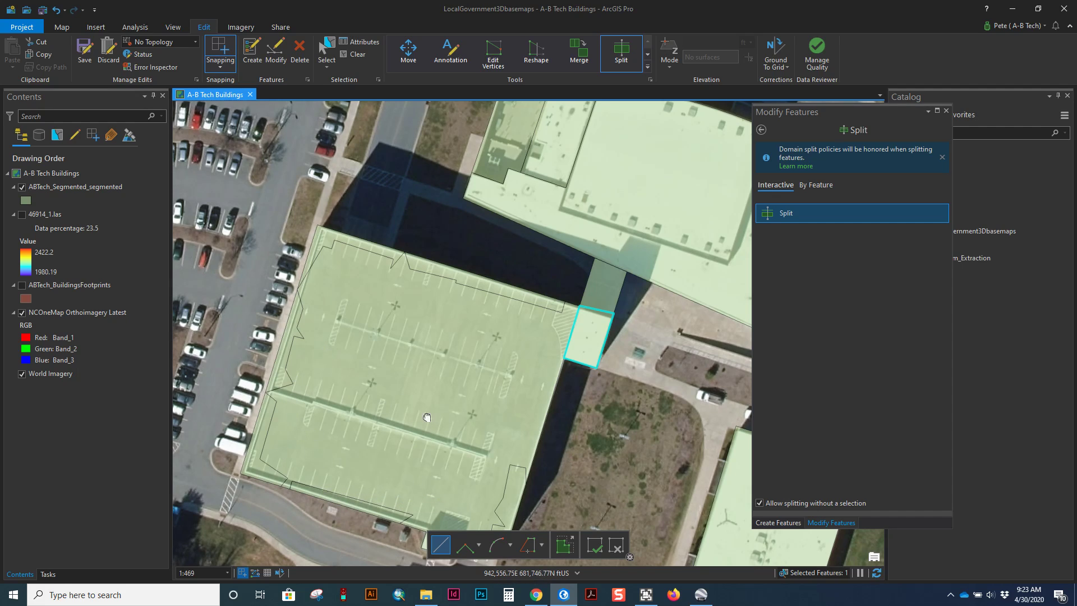
{"action": "left_click_drag", "start_coordinate": [427, 417], "coordinate": [401, 360]}
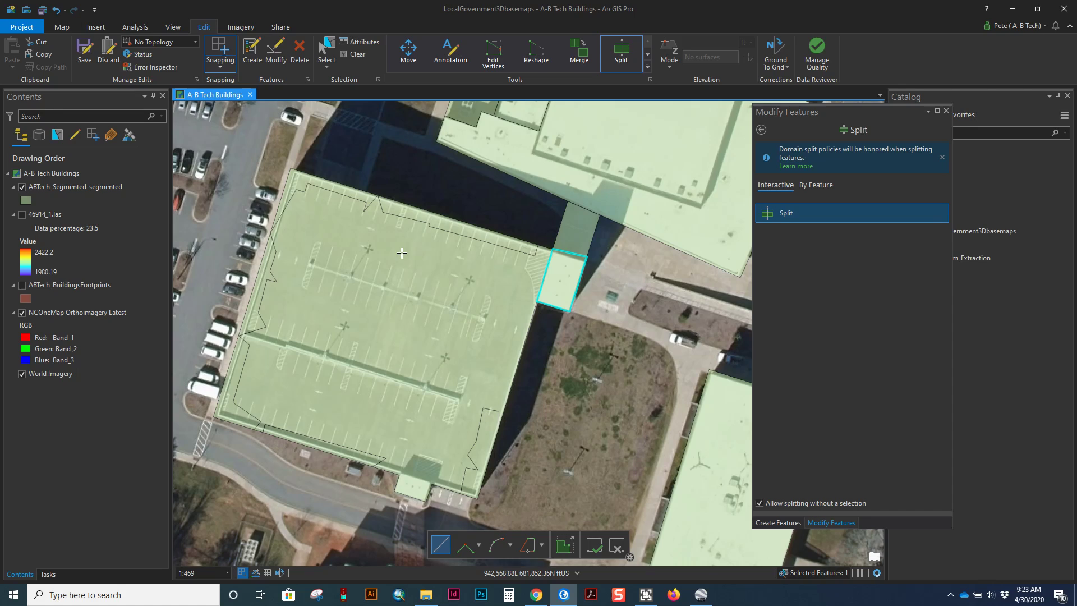
{"action": "left_click", "coordinate": [327, 52]}
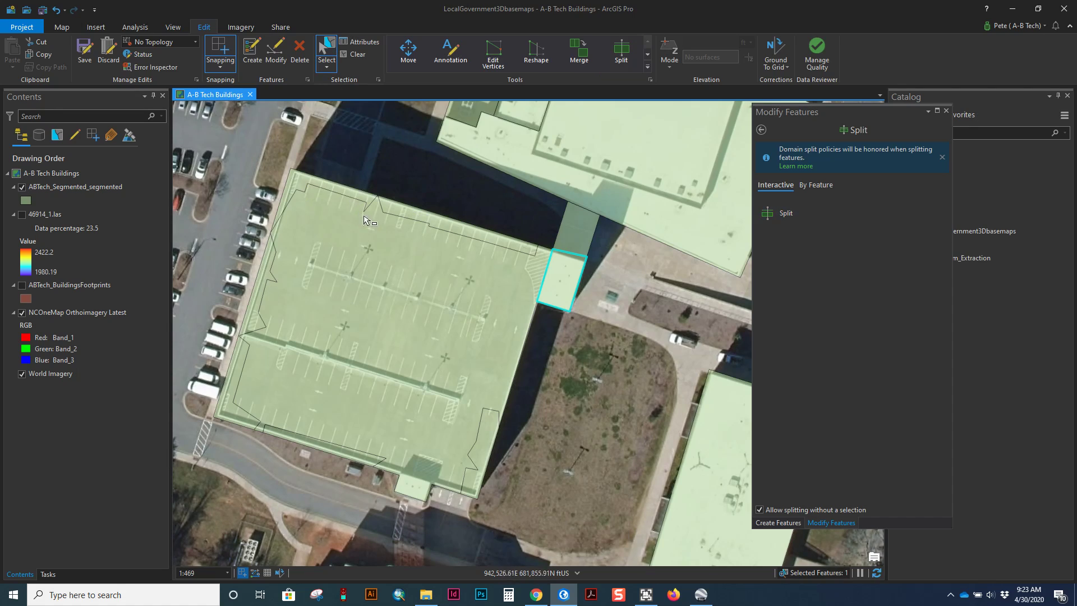
{"action": "left_click", "coordinate": [409, 218]}
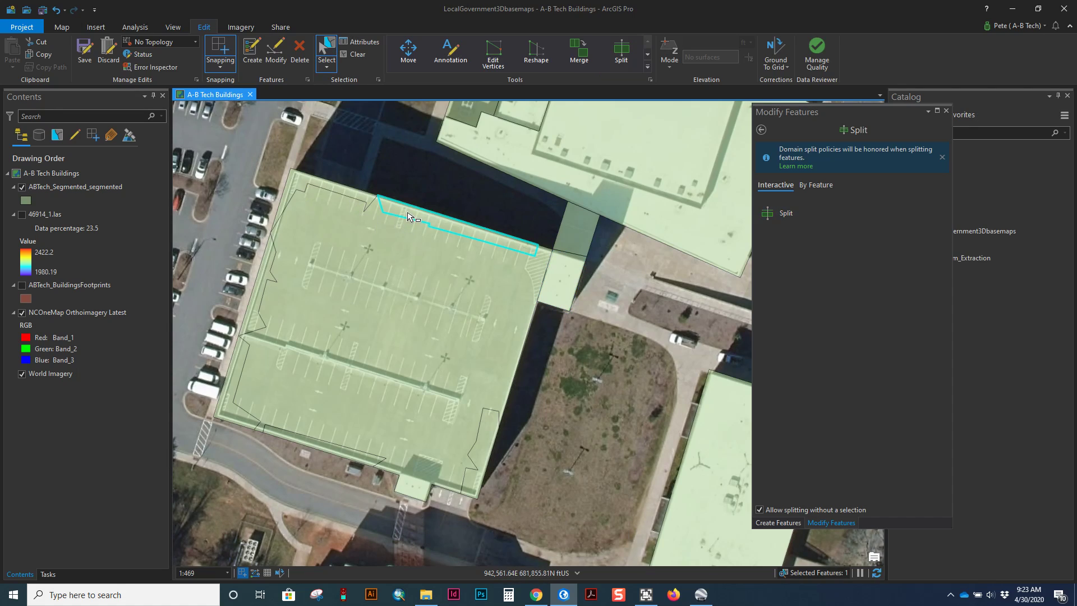
{"action": "left_click", "coordinate": [351, 194], "text": "shift"}
{"action": "left_click", "coordinate": [270, 273], "text": "shift"}
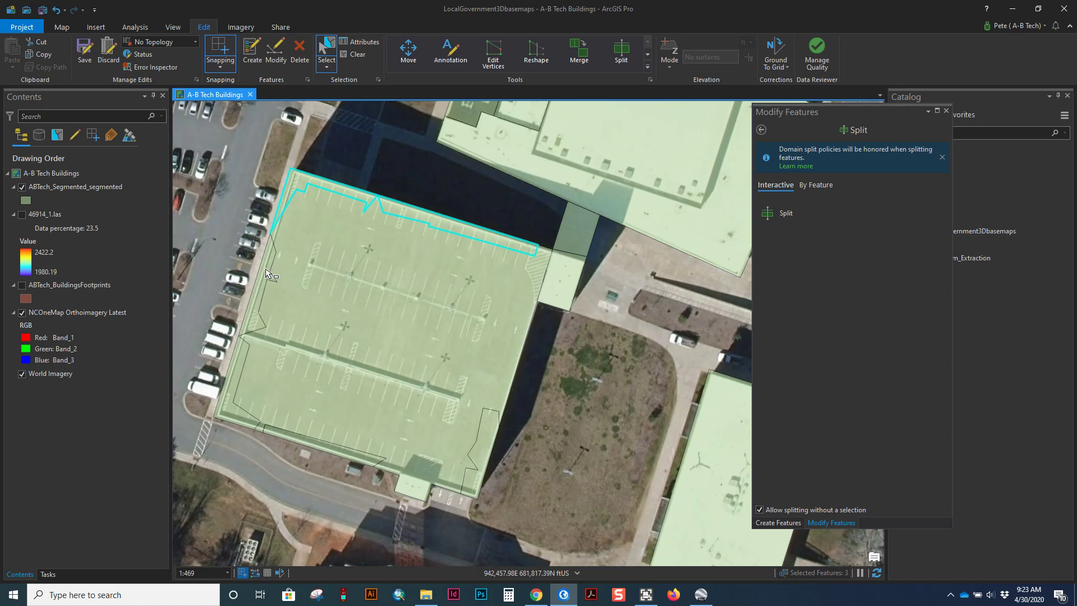
{"action": "left_click", "coordinate": [245, 370], "text": "shift"}
{"action": "left_click", "coordinate": [283, 438], "text": "shift"}
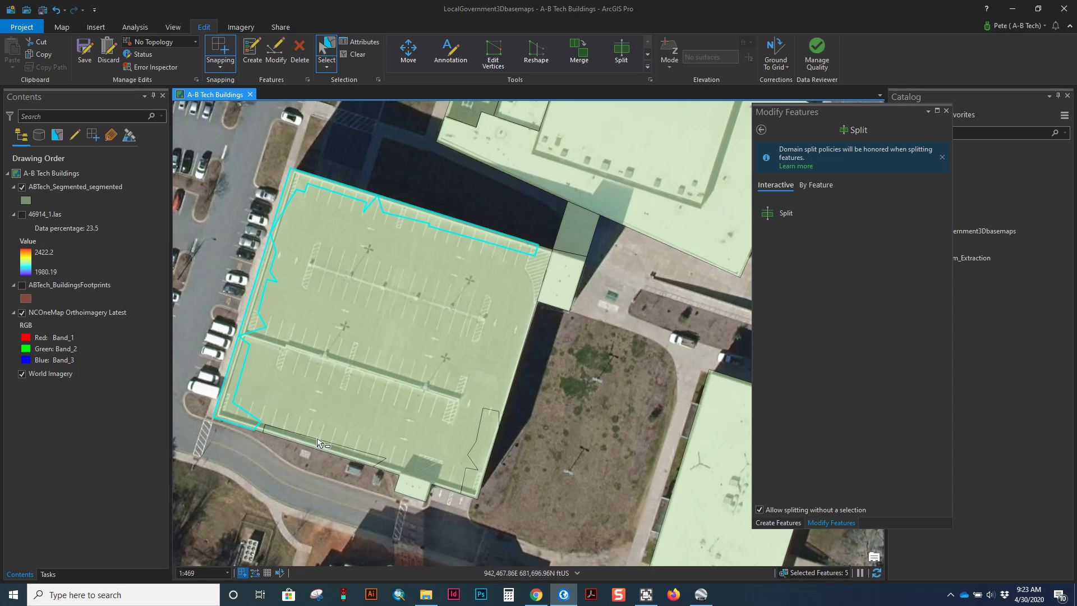
{"action": "left_click", "coordinate": [455, 453], "text": "shift"}
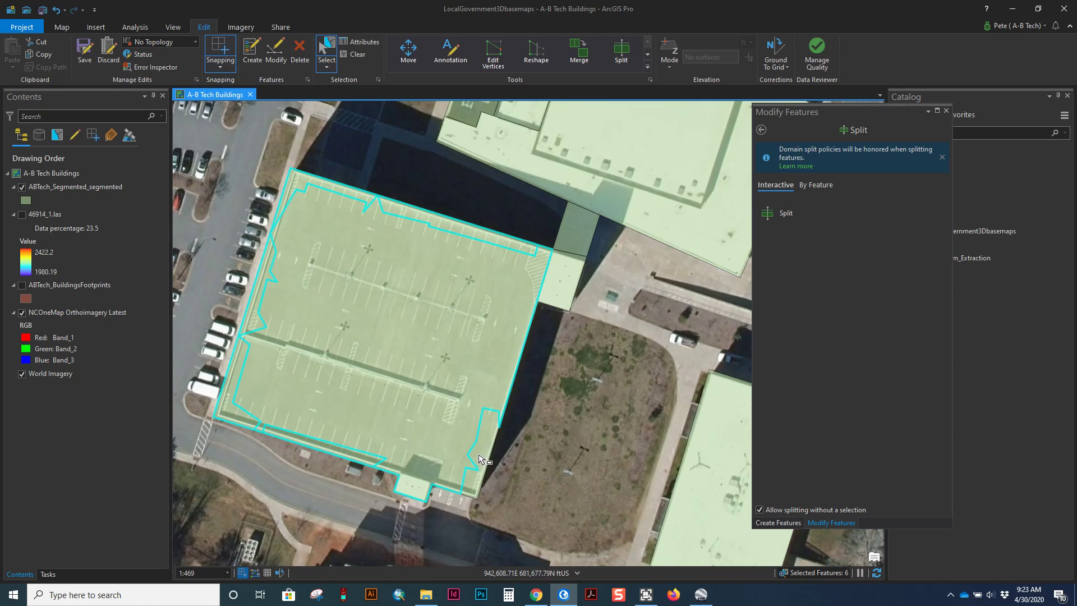
{"action": "left_click", "coordinate": [488, 462], "text": "shift"}
{"action": "left_click", "coordinate": [811, 237]}
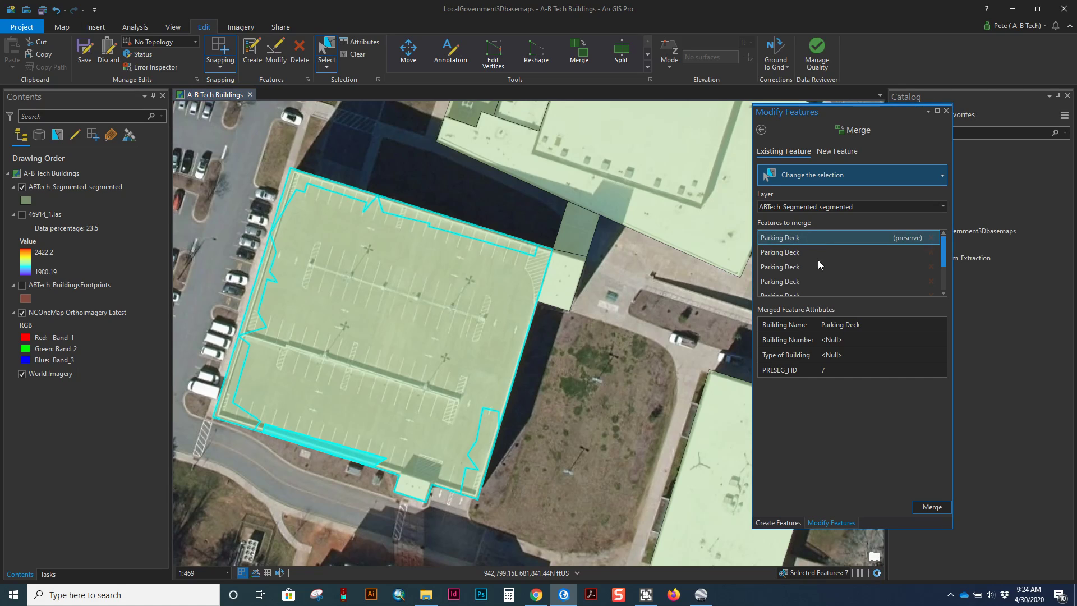
{"action": "left_click", "coordinate": [932, 507]}
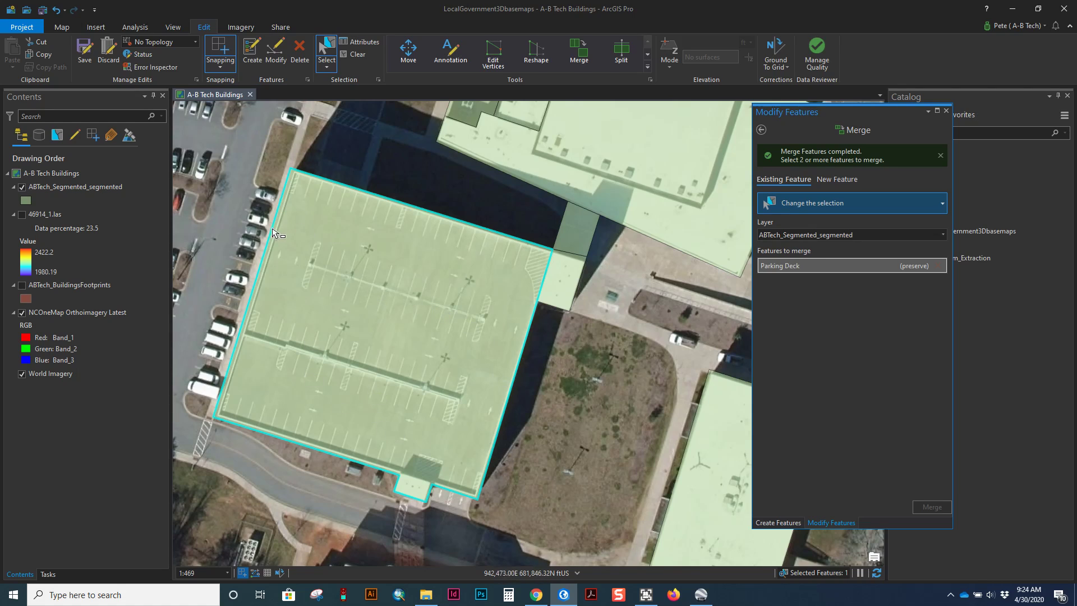
{"action": "left_click", "coordinate": [351, 174]}
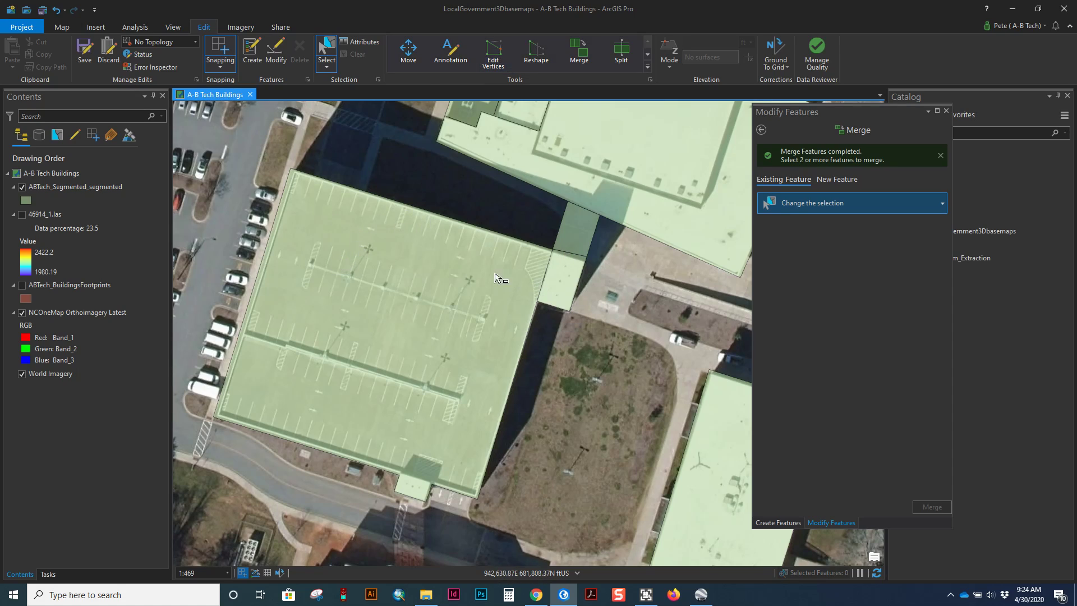
- Inspect the merged parking deck against the 46914_1.las points along its northern edge, and hide the points again
{"action": "scroll", "coordinate": [330, 388], "scroll_direction": "up", "scroll_amount": 2}
{"action": "scroll", "coordinate": [227, 289], "scroll_direction": "down", "scroll_amount": 2}
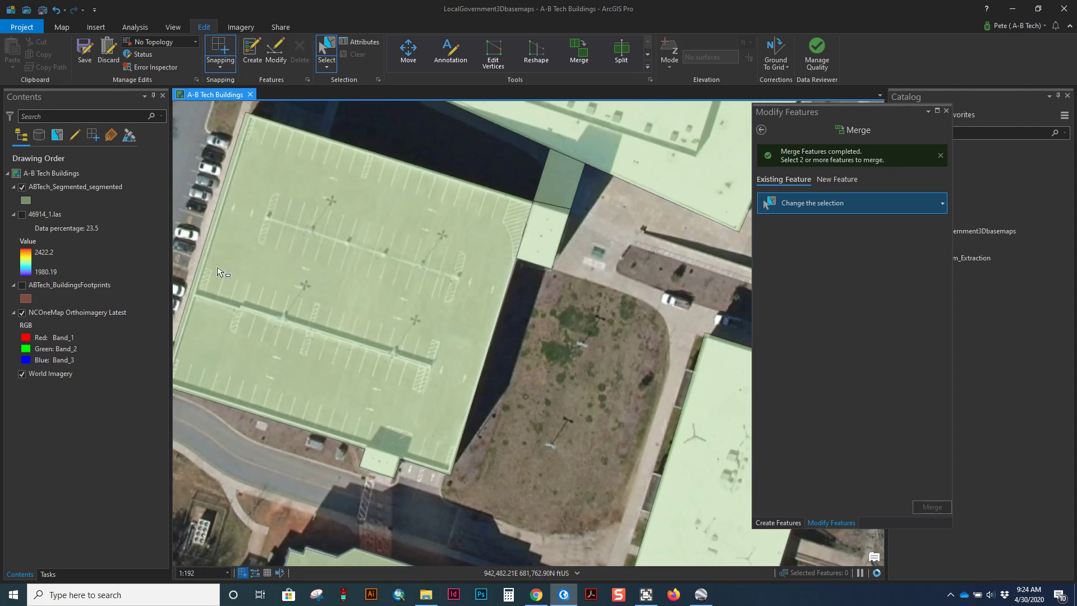
{"action": "left_click_drag", "start_coordinate": [202, 230], "coordinate": [299, 275]}
{"action": "left_click", "coordinate": [194, 200]}
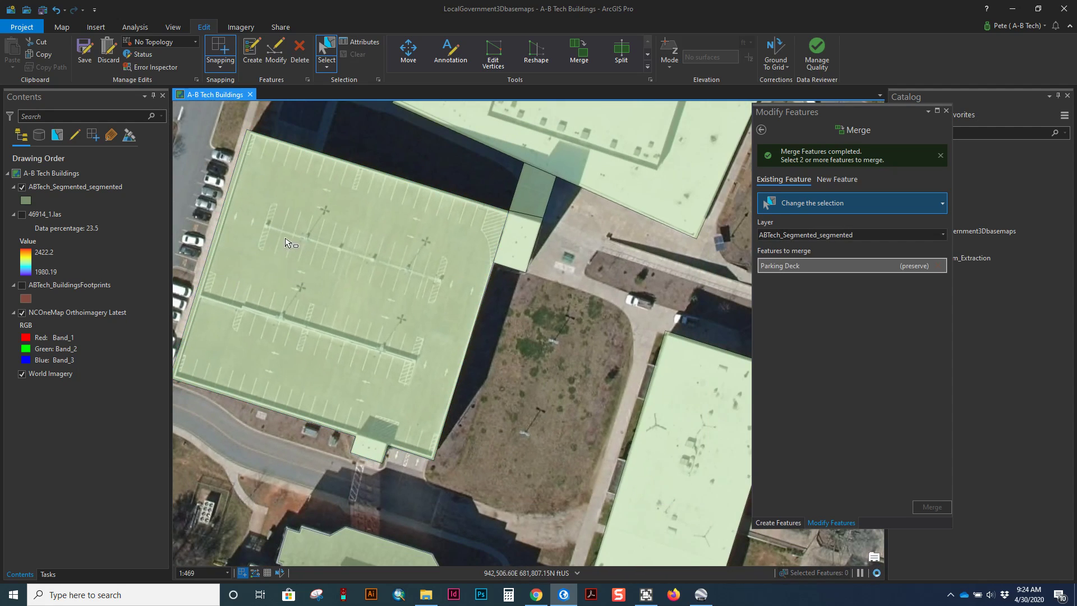
{"action": "left_click_drag", "start_coordinate": [286, 238], "coordinate": [393, 291]}
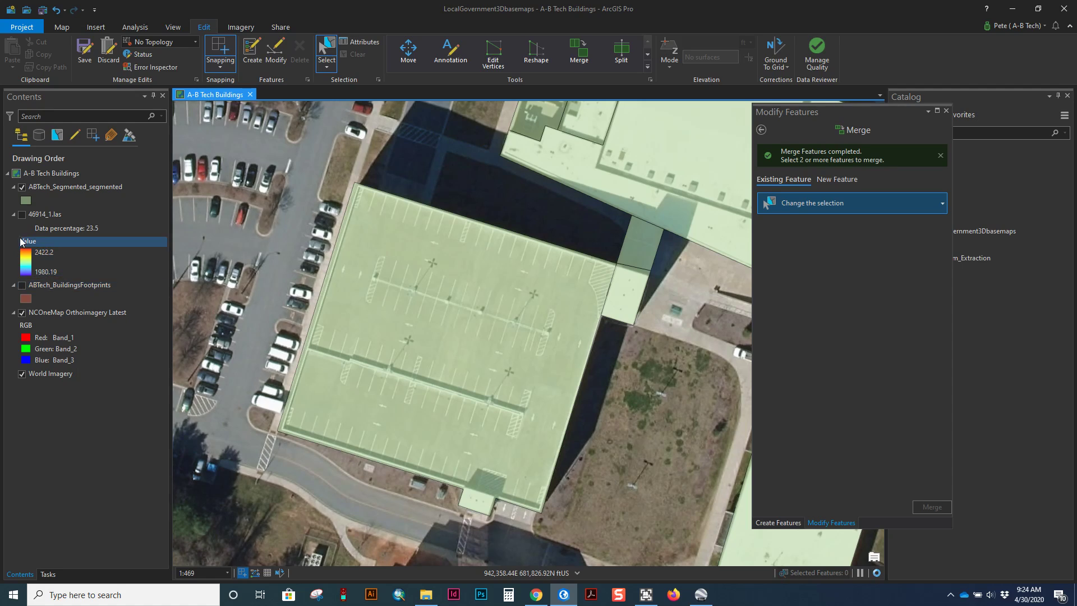
{"action": "left_click", "coordinate": [22, 215]}
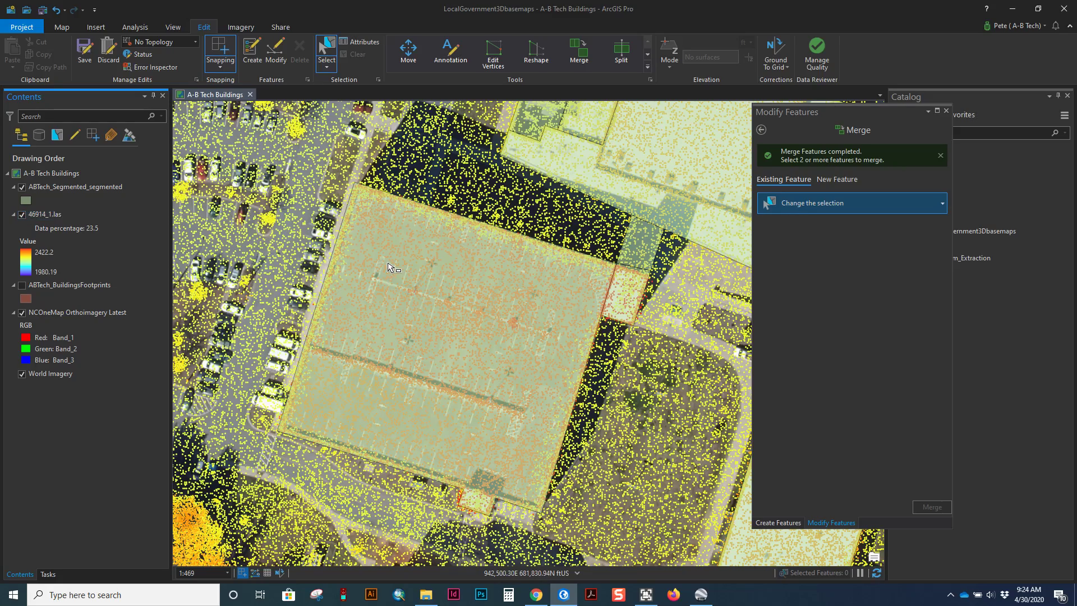
{"action": "scroll", "coordinate": [387, 266], "scroll_direction": "up", "scroll_amount": 2}
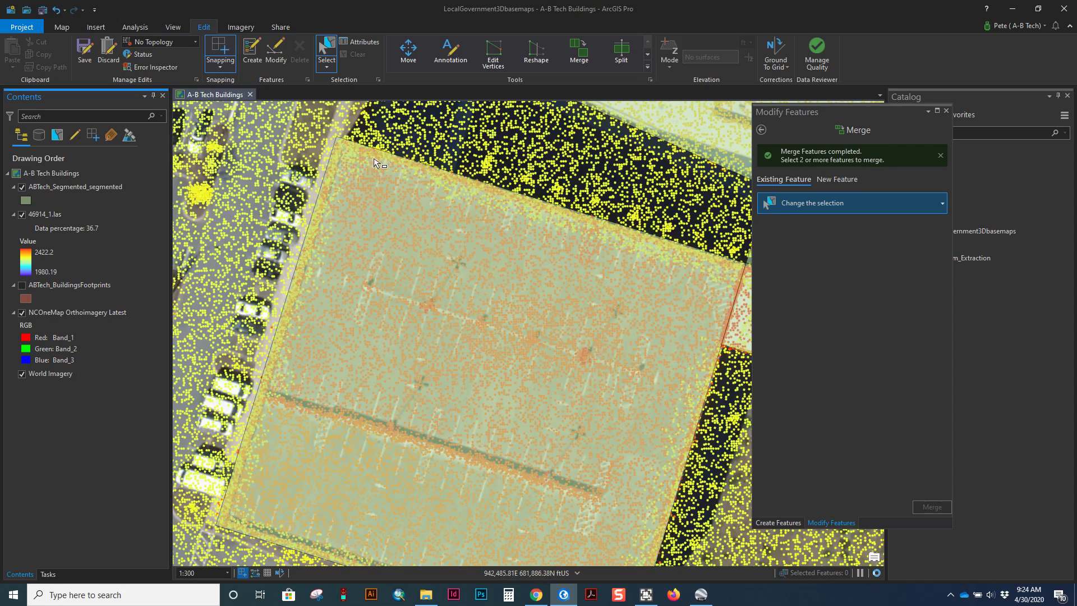
{"action": "left_click_drag", "start_coordinate": [632, 242], "coordinate": [518, 201]}
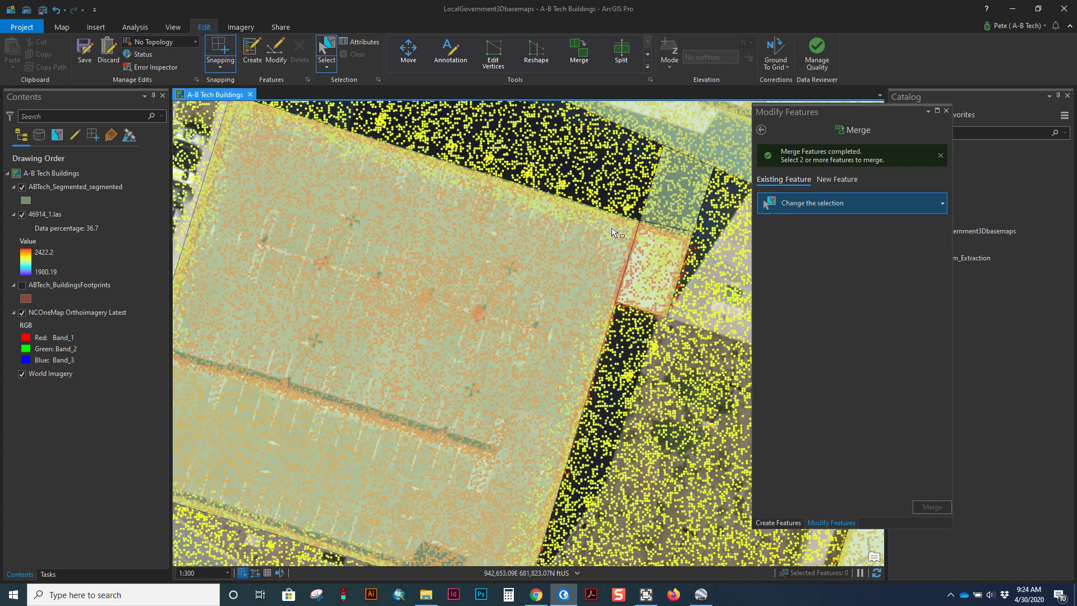
{"action": "left_click", "coordinate": [22, 214]}
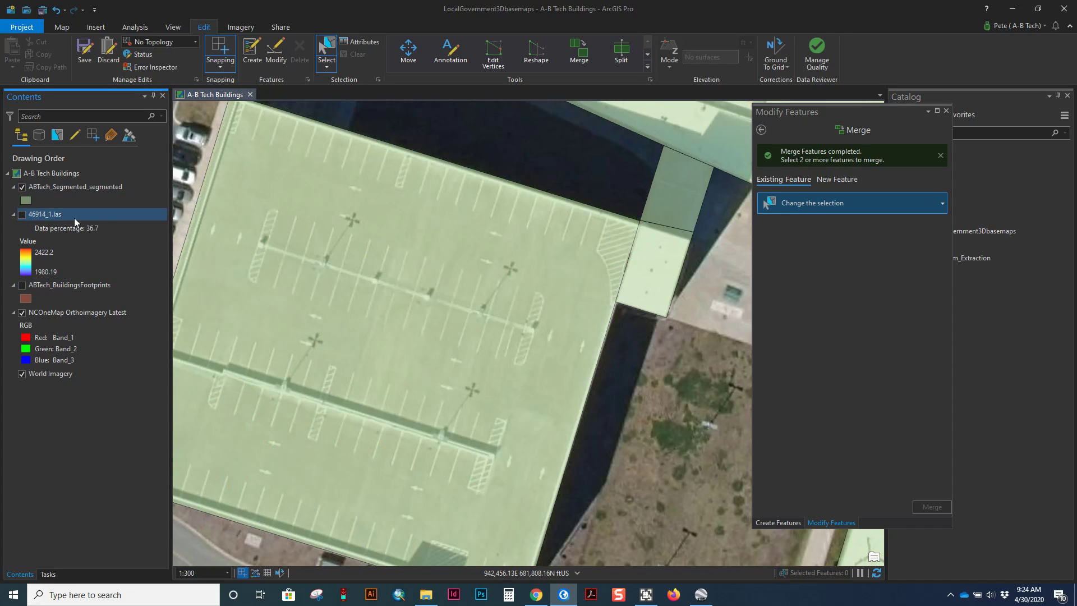
- Split the small roof segment south of the walkway from its northwest corner with a line parallel to the parking deck's northern edge
{"action": "left_click", "coordinate": [661, 236]}
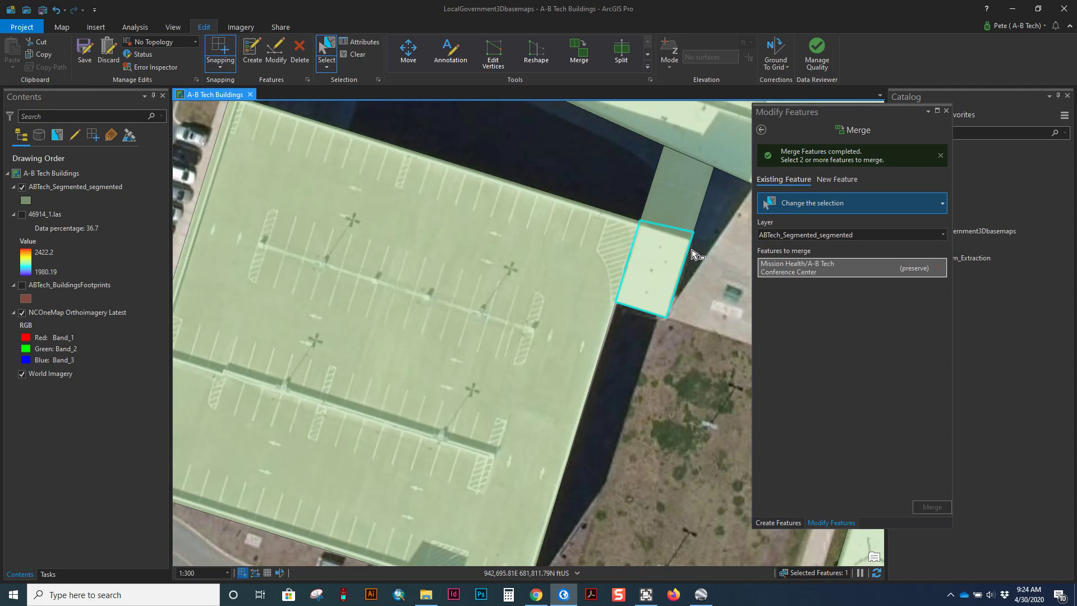
{"action": "scroll", "coordinate": [630, 236], "scroll_direction": "up", "scroll_amount": 5}
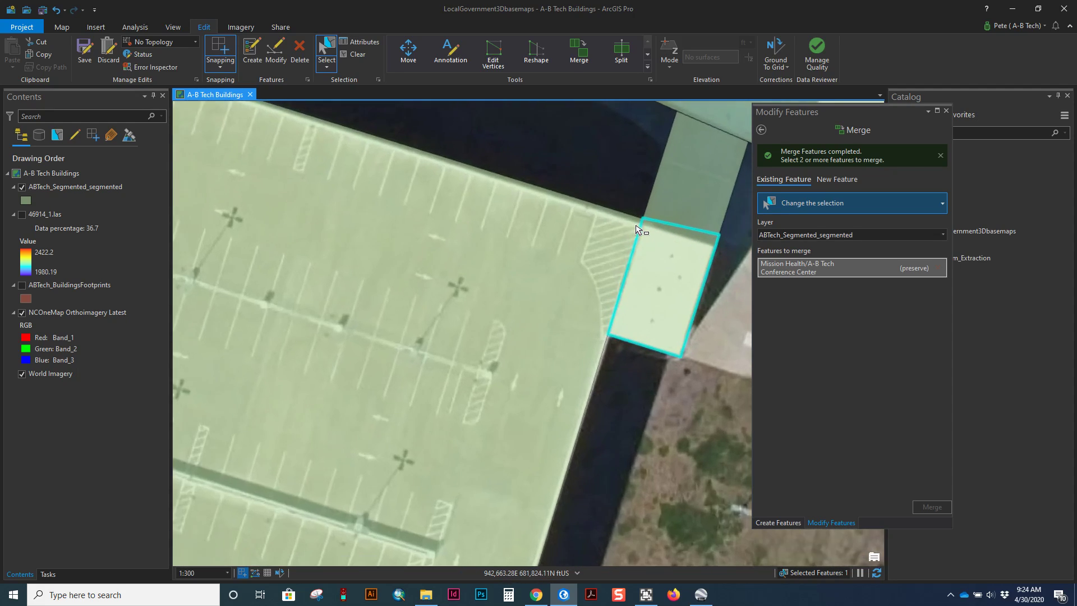
{"action": "left_click_drag", "start_coordinate": [579, 276], "coordinate": [464, 281]}
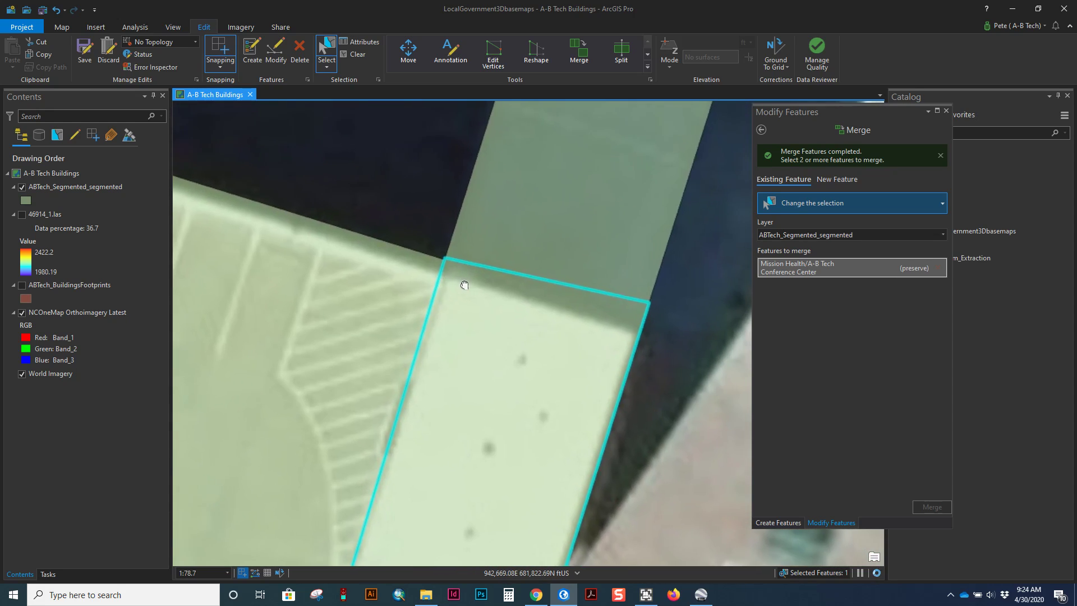
{"action": "scroll", "coordinate": [464, 281], "scroll_direction": "down", "scroll_amount": 2}
{"action": "left_click", "coordinate": [623, 53]}
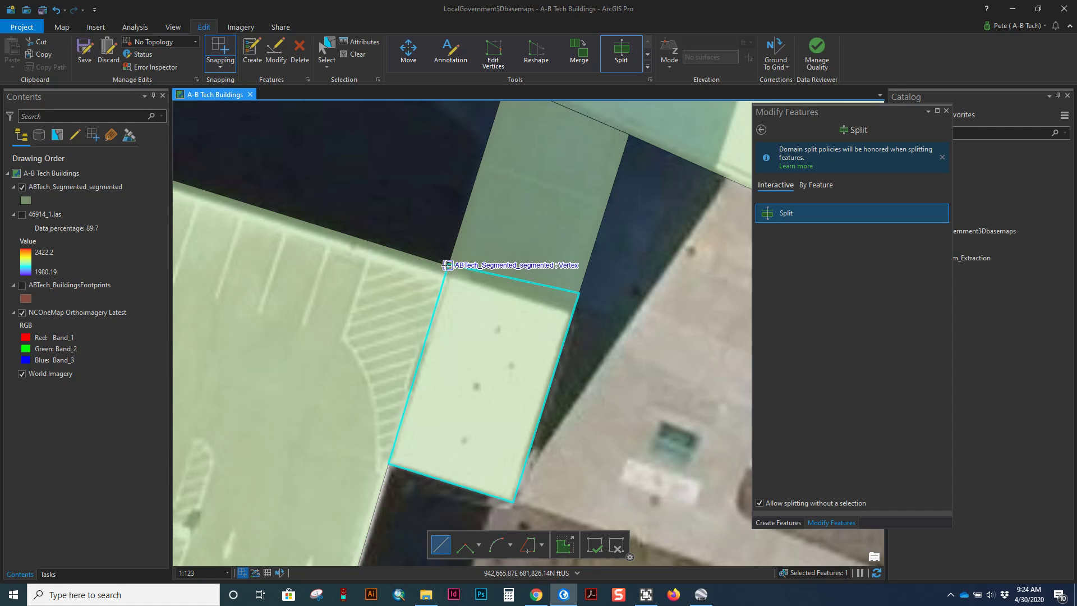
{"action": "left_click", "coordinate": [448, 267]}
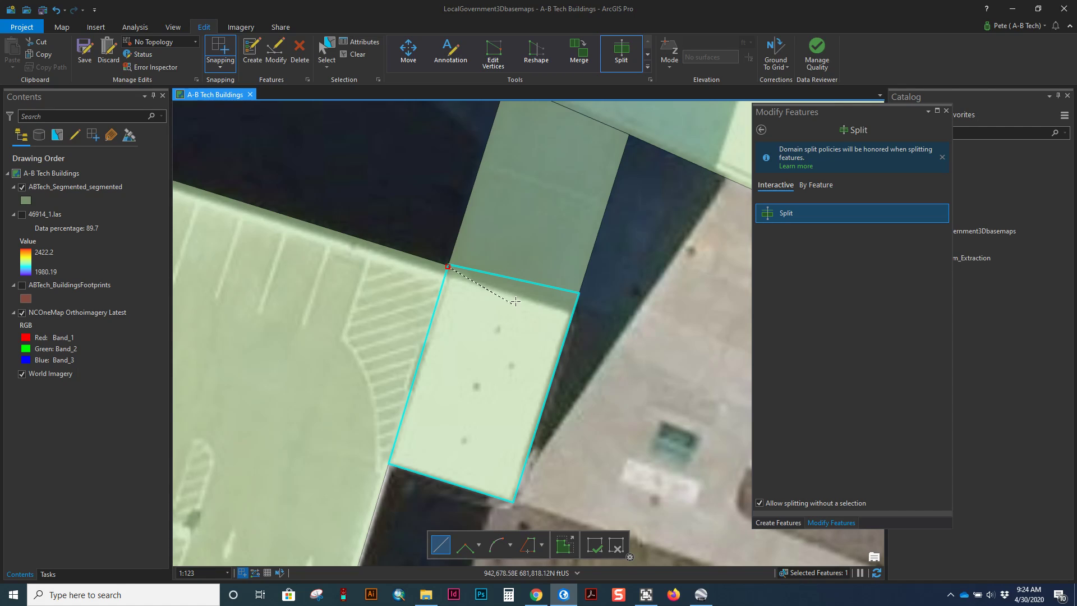
{"action": "right_click", "coordinate": [384, 246]}
{"action": "left_click", "coordinate": [439, 373]}
{"action": "double_click", "coordinate": [606, 313]}
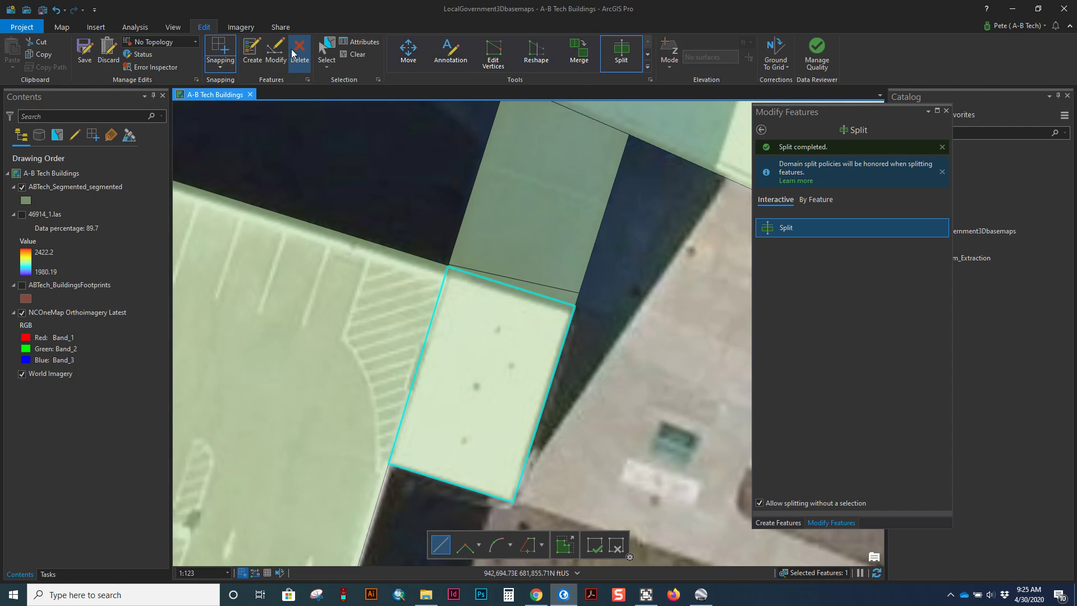
- Merge the narrow sliver at the walkway's southern end with the adjoining walkway segment, keeping the Mission Health/A-B Tech Conference Center attributes with PRESEG_FID 260
{"action": "left_click", "coordinate": [330, 48]}
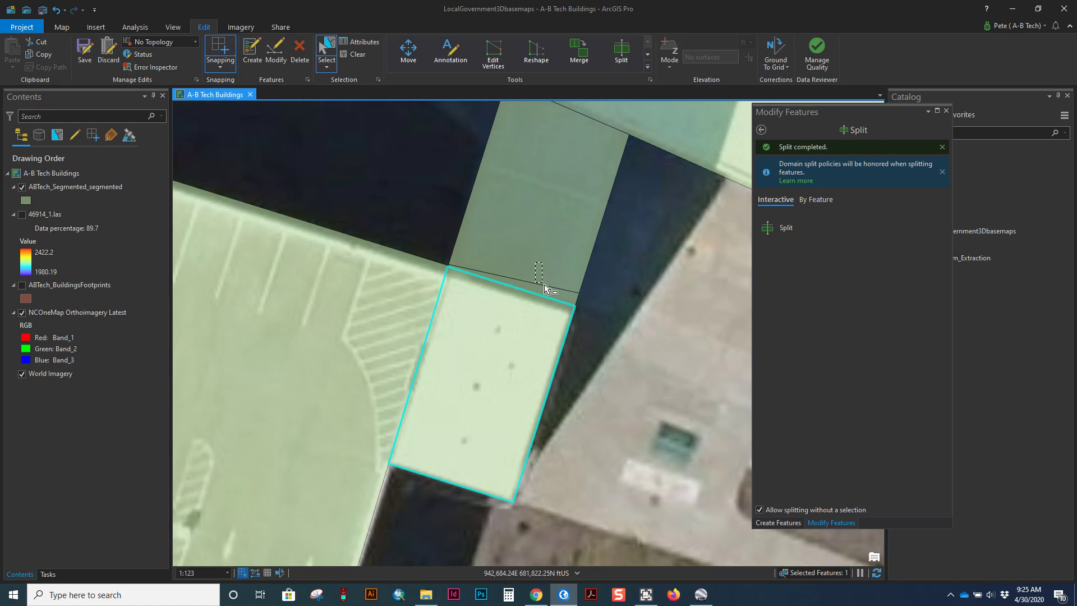
{"action": "left_click", "coordinate": [570, 294]}
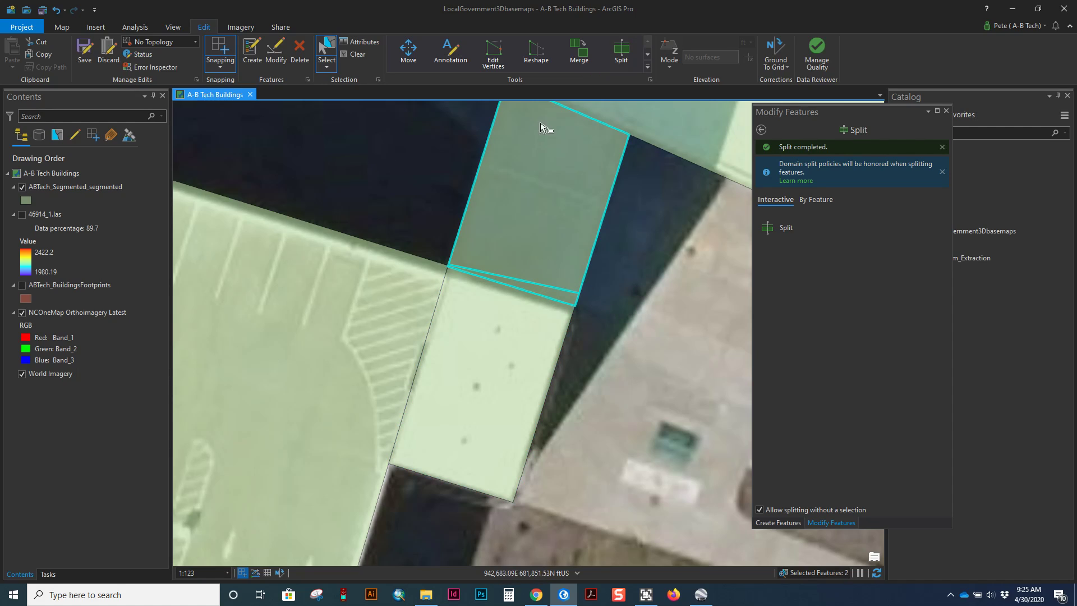
{"action": "left_click", "coordinate": [581, 54]}
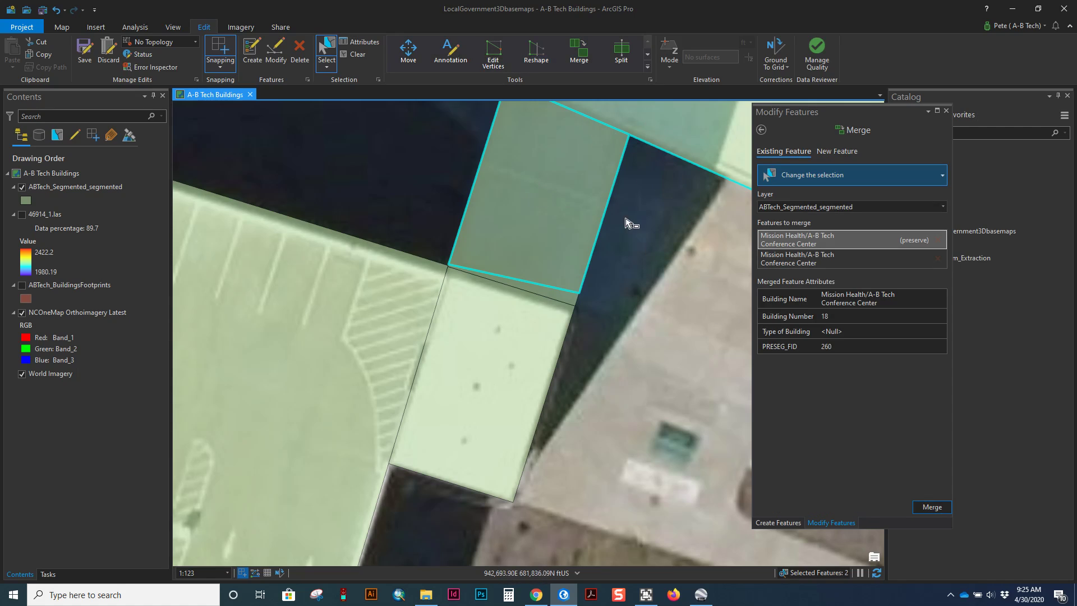
{"action": "left_click", "coordinate": [599, 336]}
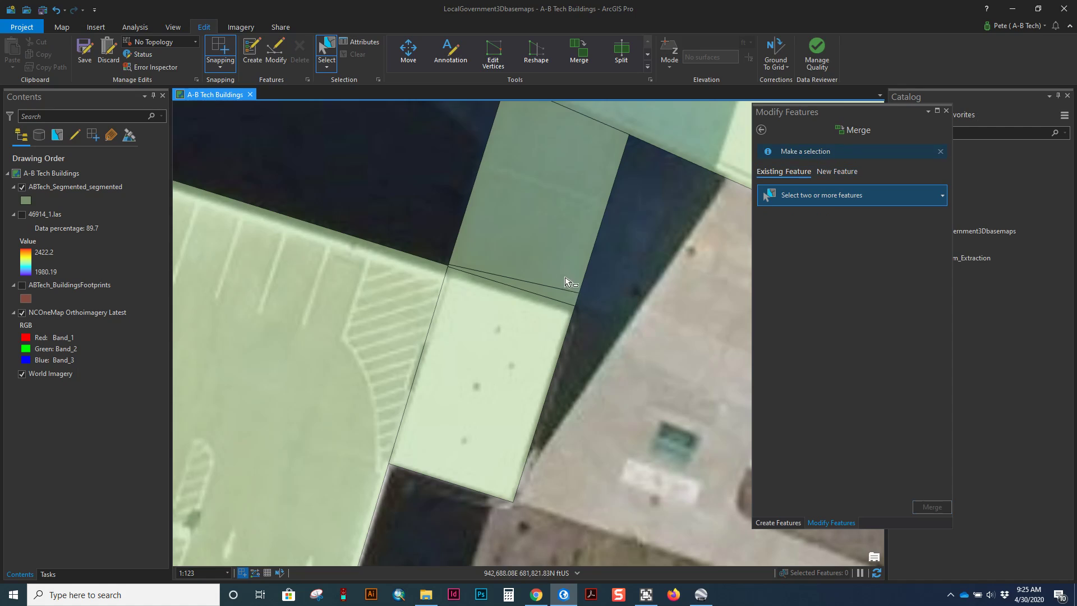
{"action": "left_click_drag", "start_coordinate": [570, 293], "coordinate": [570, 294]}
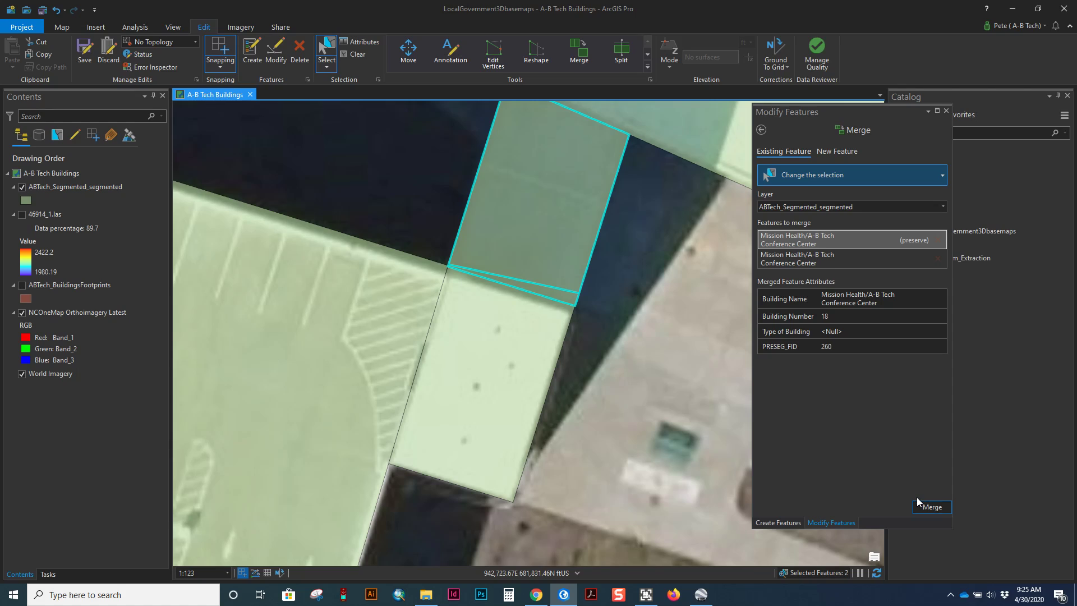
{"action": "left_click", "coordinate": [932, 507]}
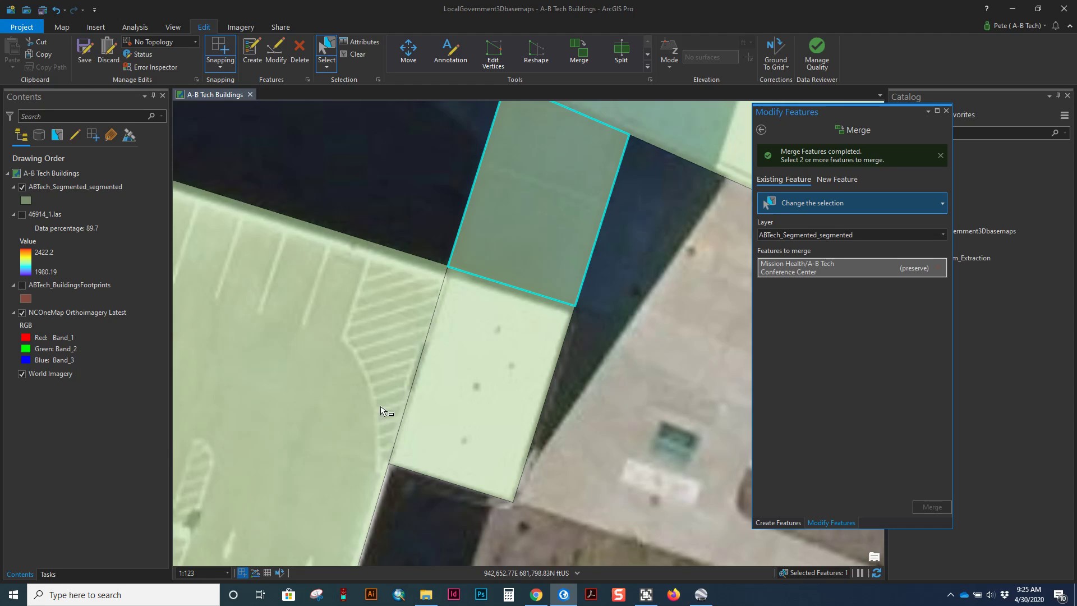
- Compare the small rectangular projection on the parking deck's southern edge with the 46914_1.las points, and hide the points again
{"action": "scroll", "coordinate": [380, 408], "scroll_direction": "up", "scroll_amount": 4}
{"action": "scroll", "coordinate": [379, 408], "scroll_direction": "down", "scroll_amount": 6}
{"action": "left_click_drag", "start_coordinate": [379, 408], "coordinate": [627, 255]}
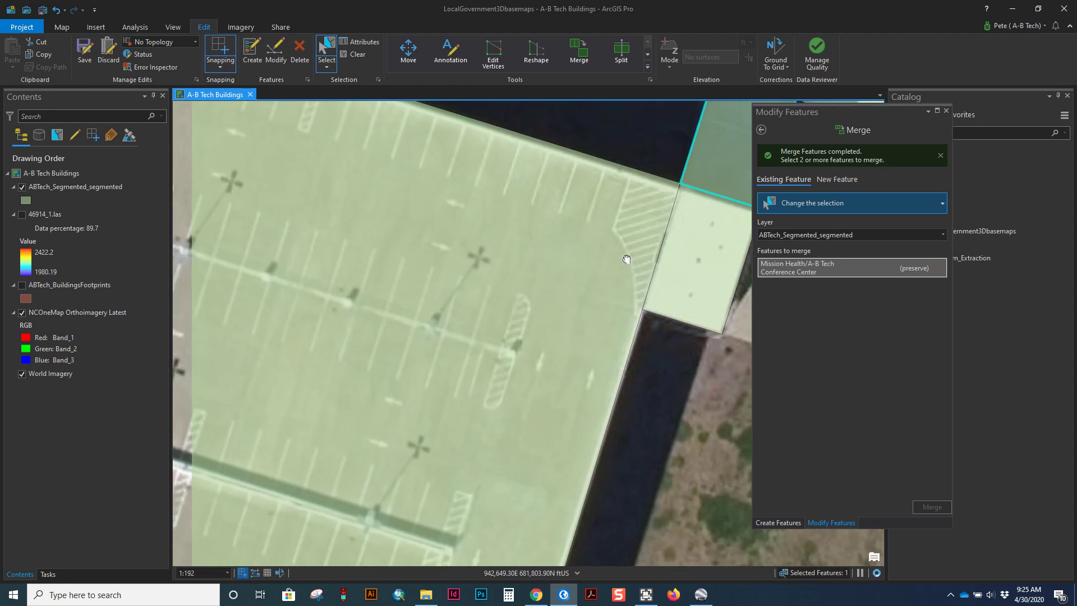
{"action": "left_click_drag", "start_coordinate": [411, 350], "coordinate": [537, 161]}
{"action": "scroll", "coordinate": [379, 342], "scroll_direction": "down", "scroll_amount": 3}
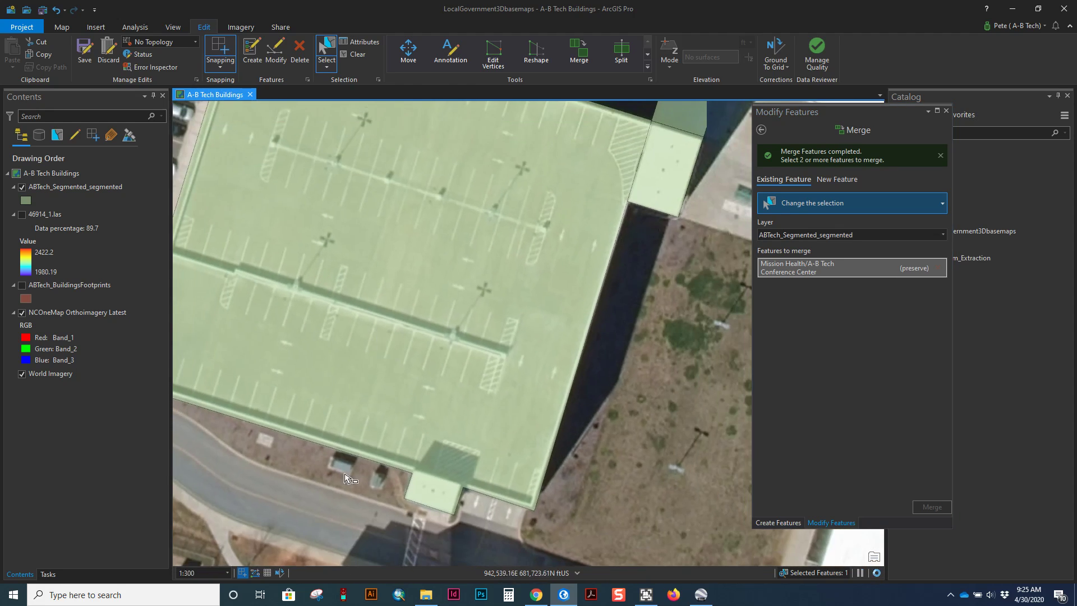
{"action": "scroll", "coordinate": [491, 481], "scroll_direction": "up", "scroll_amount": 4}
{"action": "left_click_drag", "start_coordinate": [491, 481], "coordinate": [500, 348]}
{"action": "scroll", "coordinate": [469, 405], "scroll_direction": "up", "scroll_amount": 4}
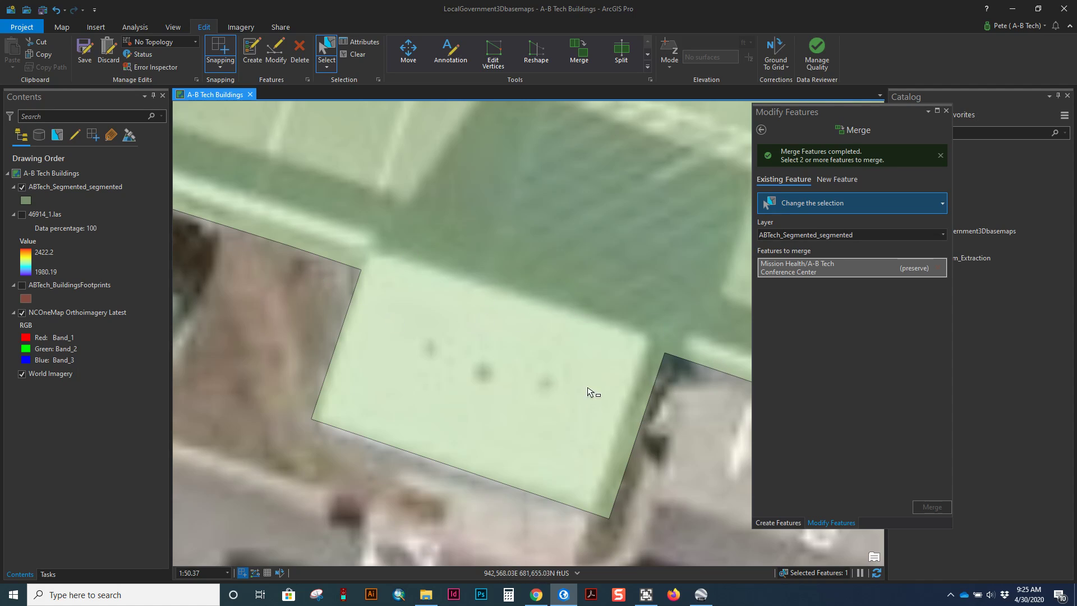
{"action": "left_click", "coordinate": [23, 215]}
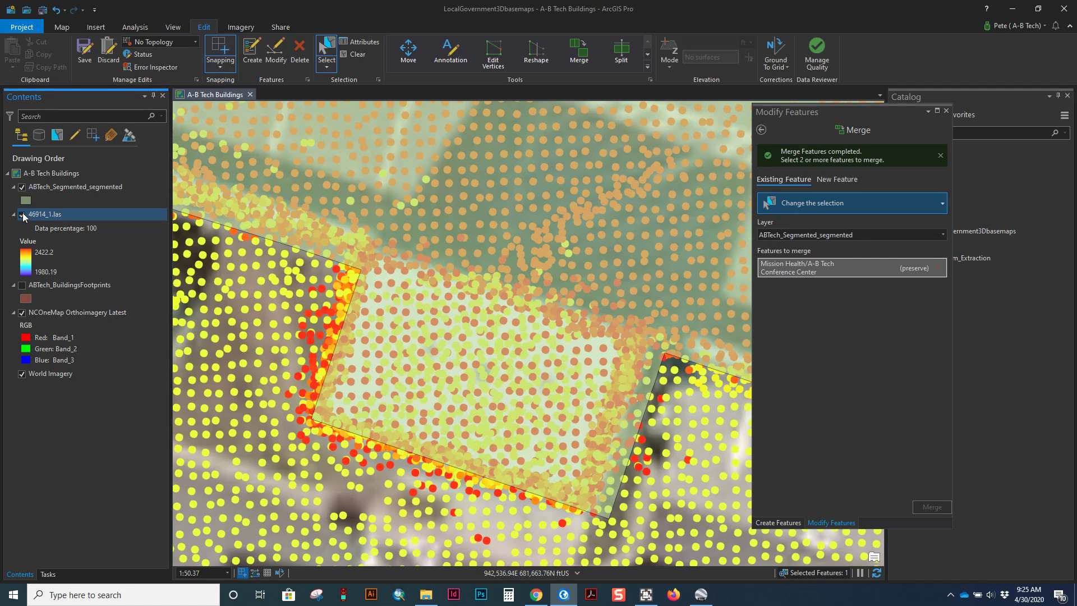
{"action": "left_click", "coordinate": [23, 215]}
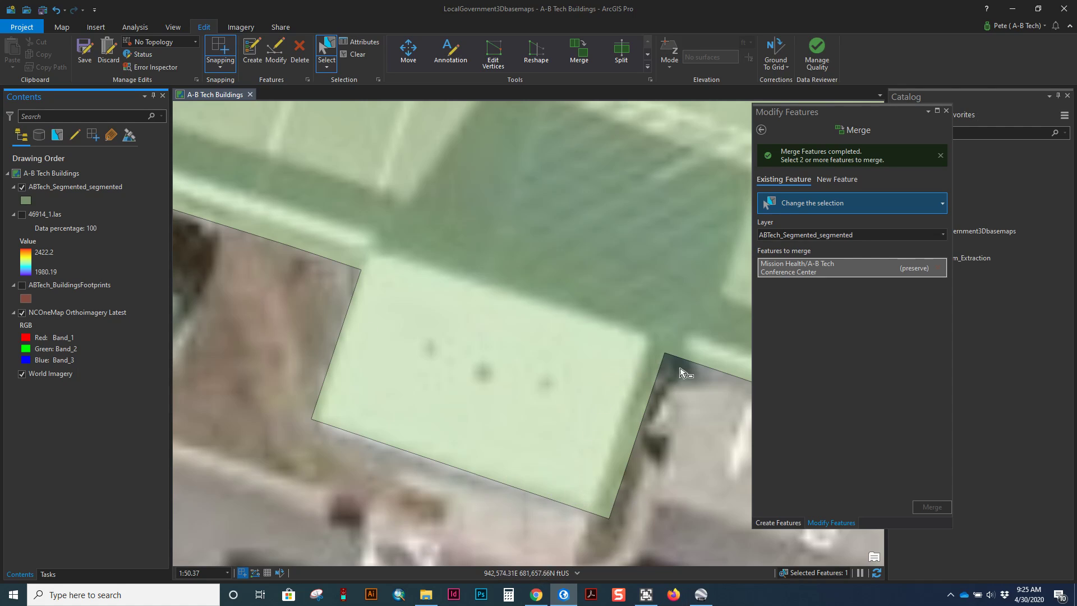
- Reshape the Parking Deck from the southern projection's southwest corner with right-angle segments, moving its eastern side inward to match the 46914_1.las points
{"action": "left_click", "coordinate": [401, 331]}
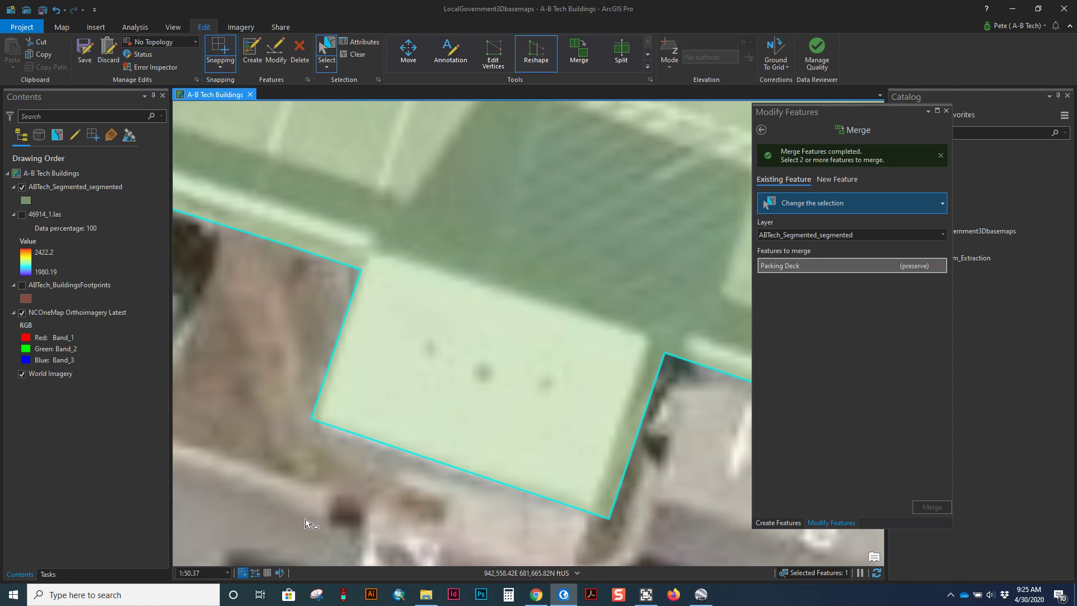
{"action": "left_click", "coordinate": [535, 53]}
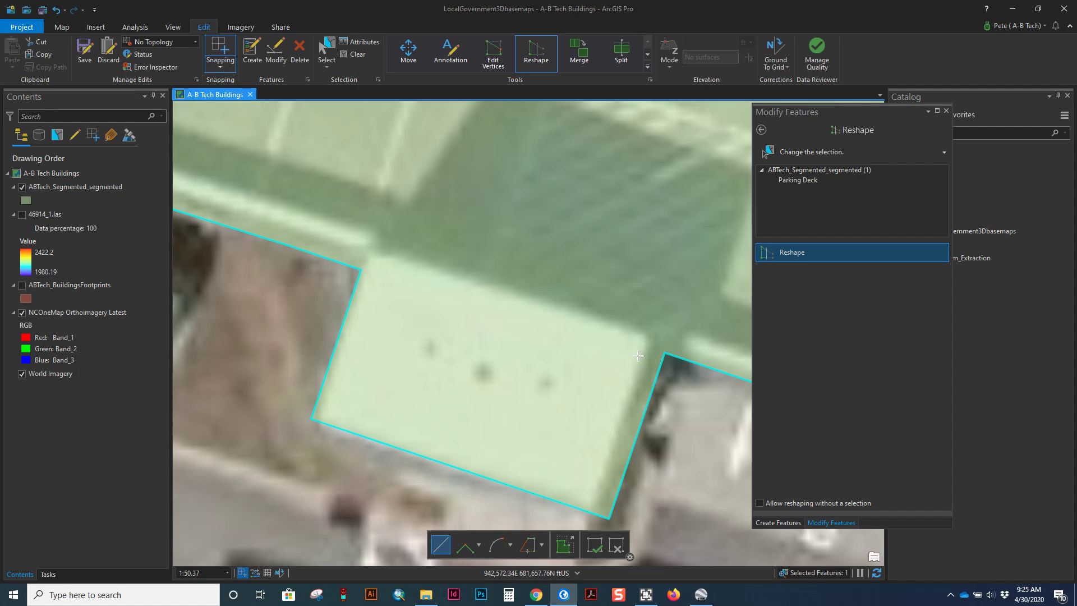
{"action": "left_click", "coordinate": [22, 214]}
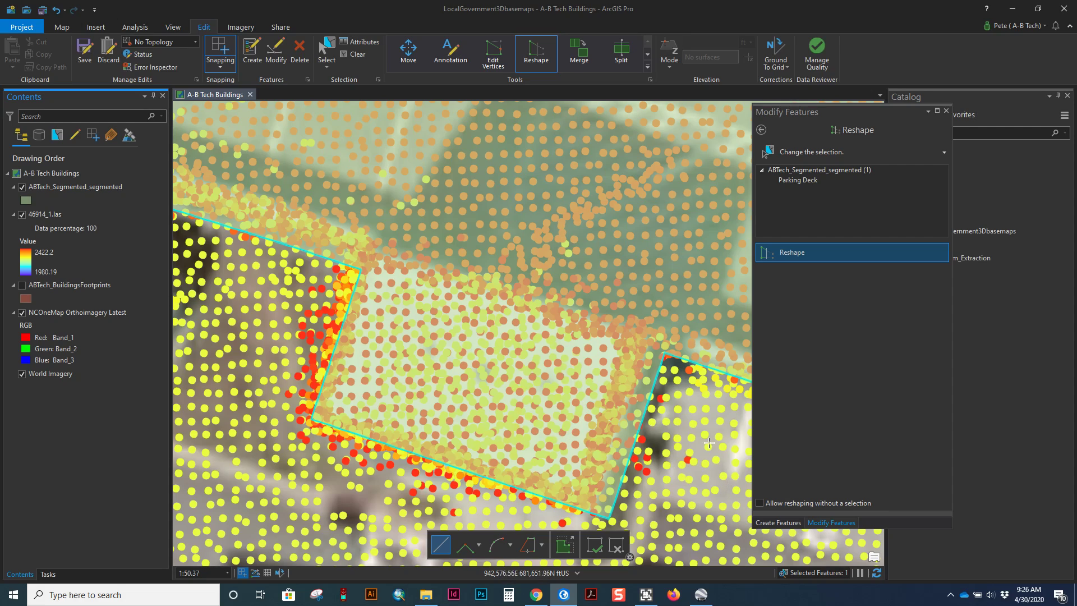
{"action": "left_click_drag", "start_coordinate": [548, 428], "coordinate": [524, 384]}
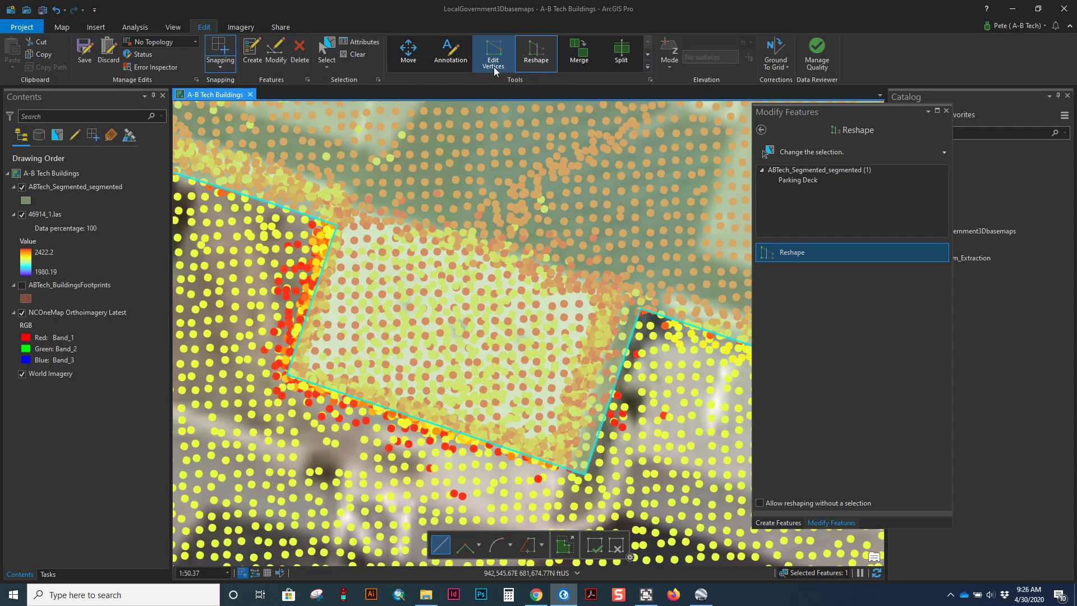
{"action": "left_click", "coordinate": [286, 374]}
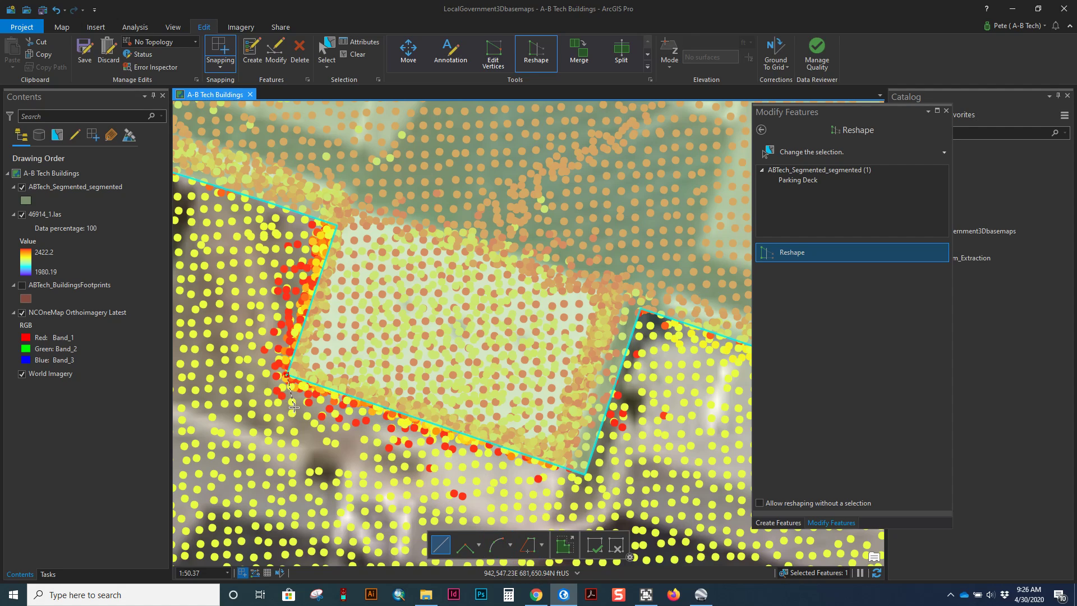
{"action": "left_click", "coordinate": [465, 544]}
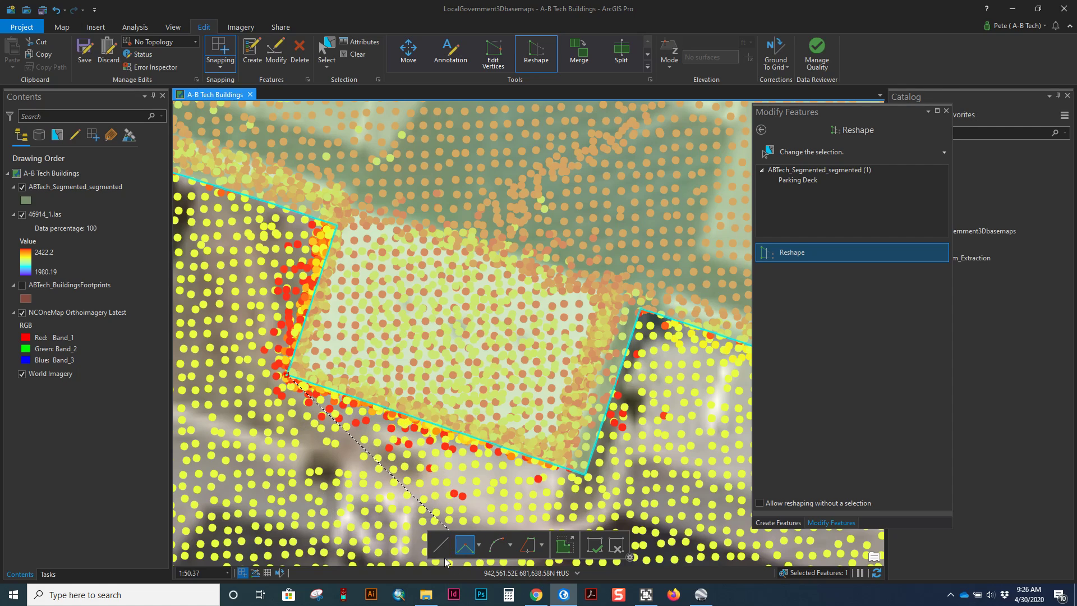
{"action": "right_click", "coordinate": [297, 351]}
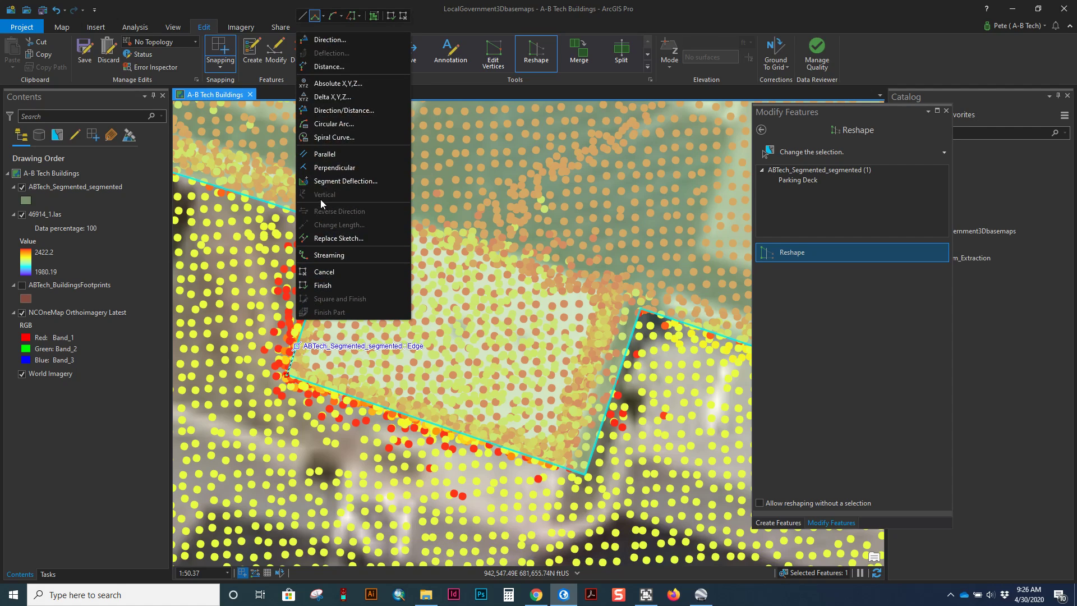
{"action": "left_click", "coordinate": [332, 168]}
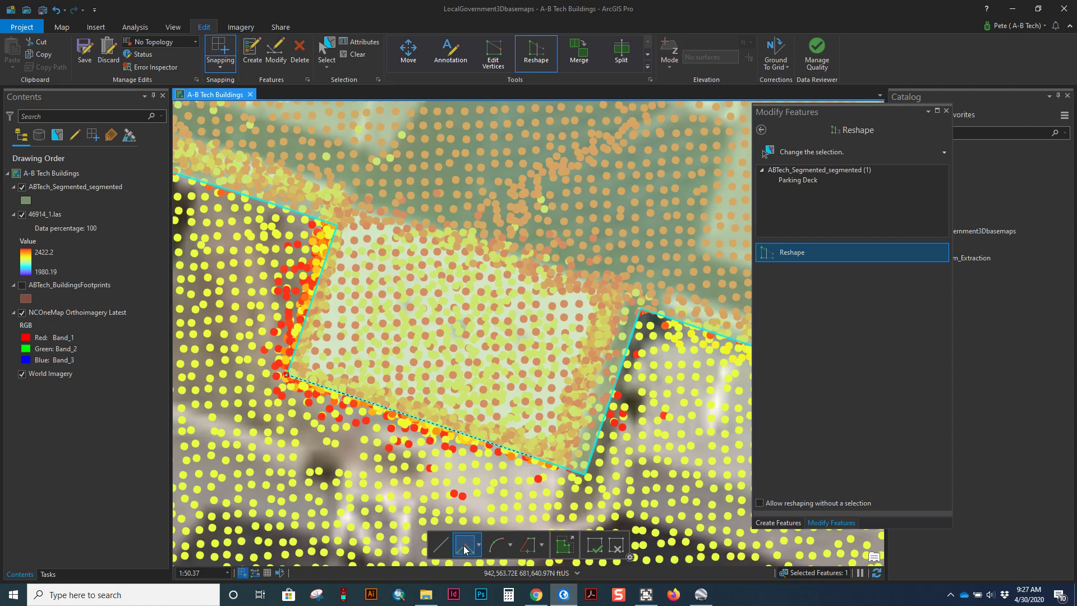
{"action": "left_click", "coordinate": [569, 470]}
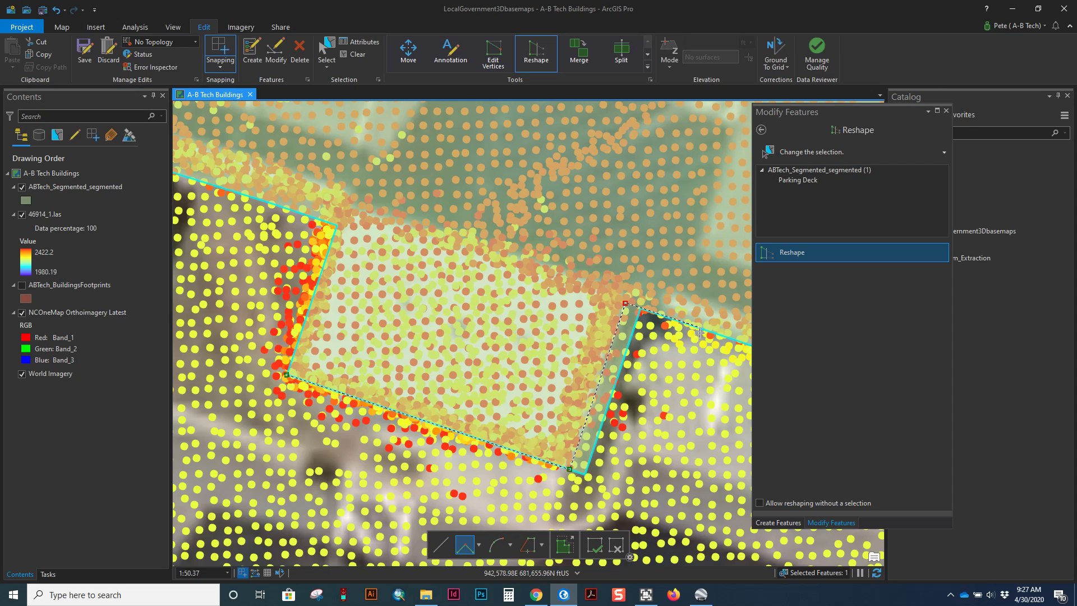
{"action": "mouse_move", "coordinate": [709, 347]}
{"action": "left_mouse_down"}
{"action": "mouse_move", "coordinate": [466, 352]}
{"action": "mouse_move", "coordinate": [408, 342]}
{"action": "left_mouse_up"}
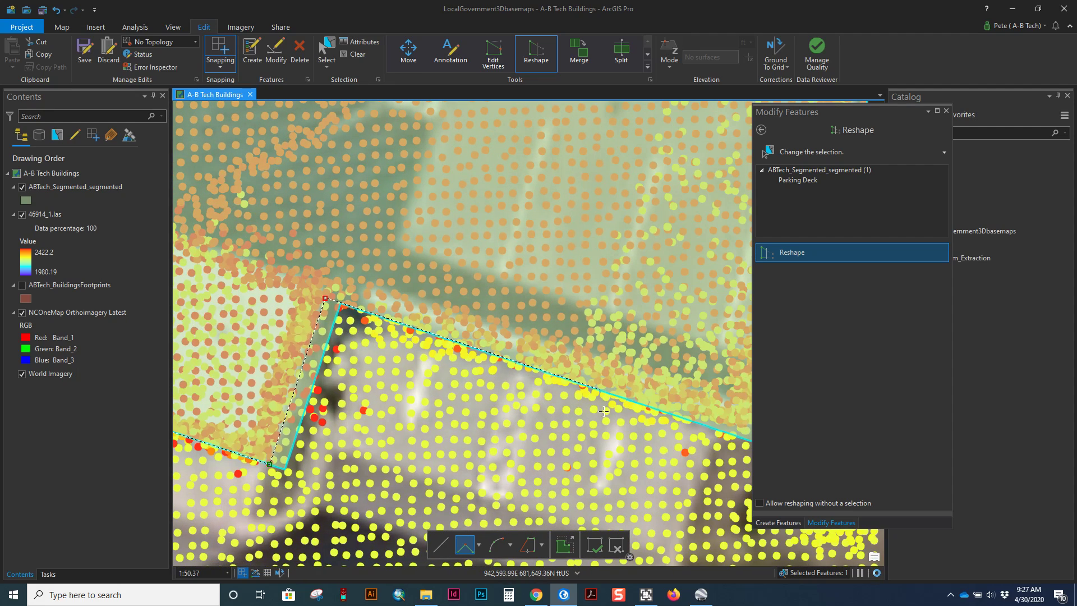
{"action": "left_click_drag", "start_coordinate": [678, 434], "coordinate": [384, 413]}
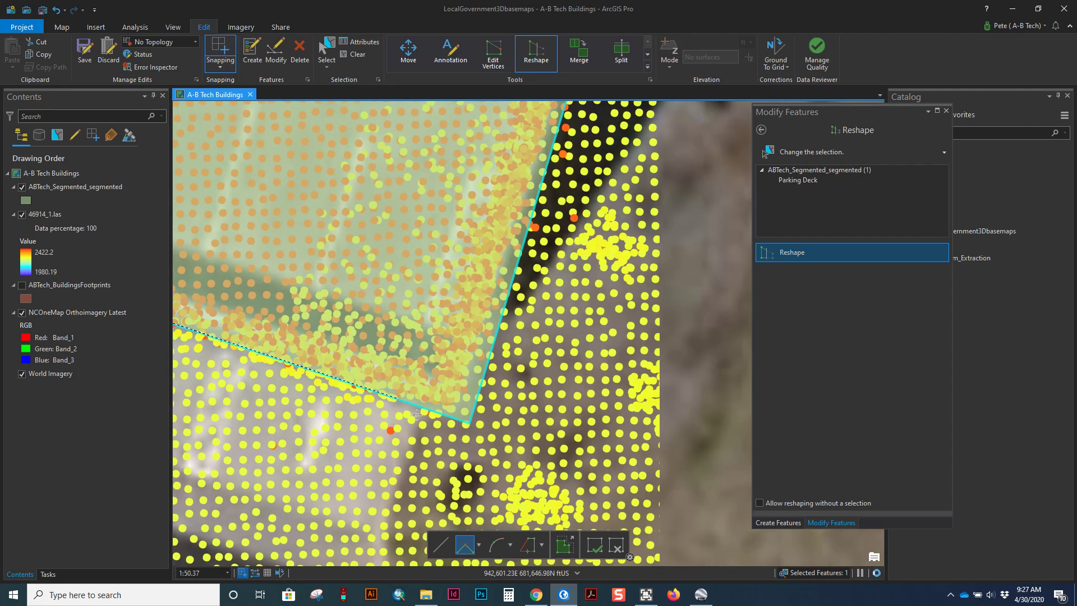
{"action": "double_click", "coordinate": [535, 435]}
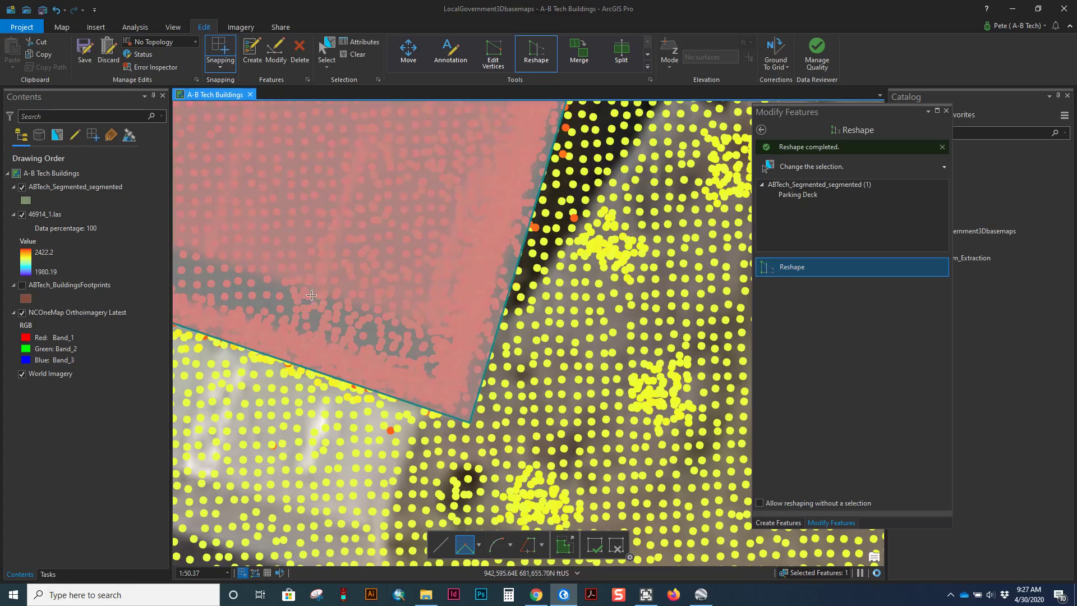
- Review the parking deck's reshaped southern side against the 46914_1.las points and start the Split tool
{"action": "scroll", "coordinate": [275, 305], "scroll_direction": "down", "scroll_amount": 4}
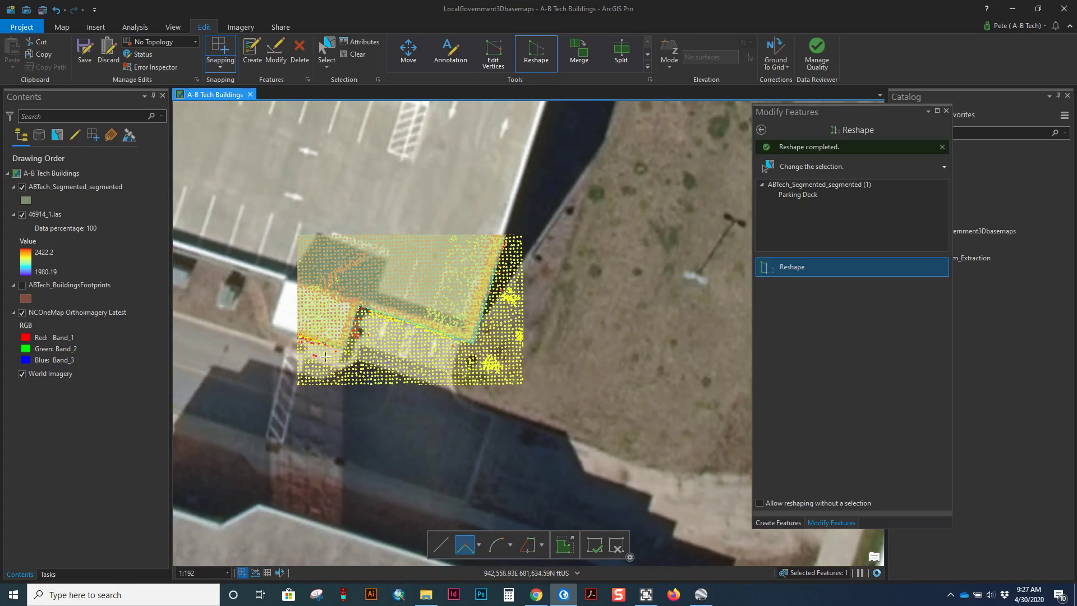
{"action": "left_click_drag", "start_coordinate": [459, 317], "coordinate": [619, 334]}
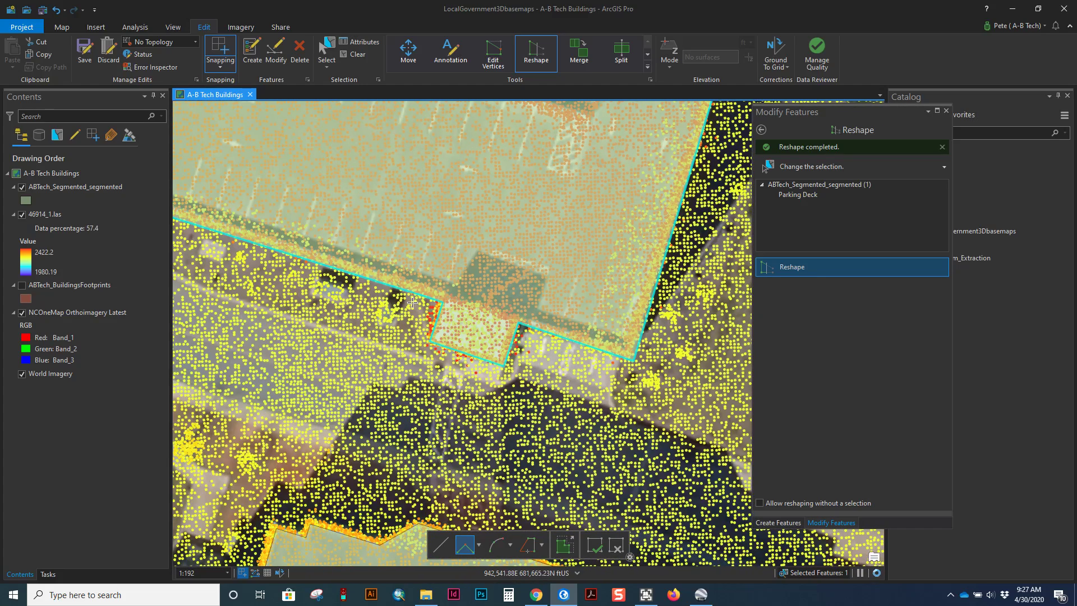
{"action": "left_click_drag", "start_coordinate": [328, 294], "coordinate": [510, 333]}
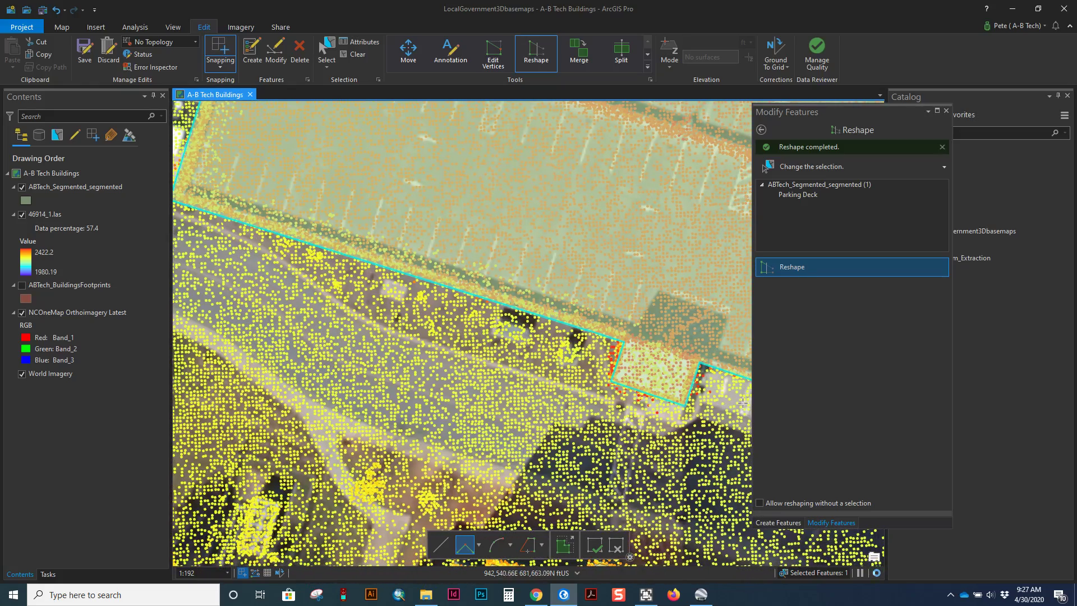
{"action": "left_click_drag", "start_coordinate": [728, 359], "coordinate": [661, 340]}
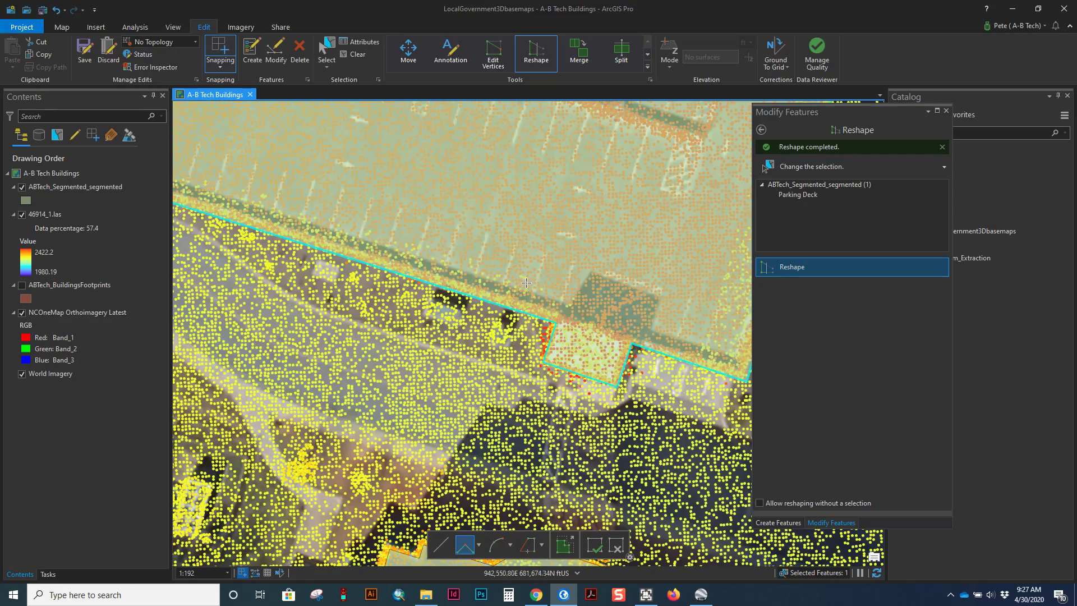
{"action": "scroll", "coordinate": [526, 282], "scroll_direction": "down", "scroll_amount": 3}
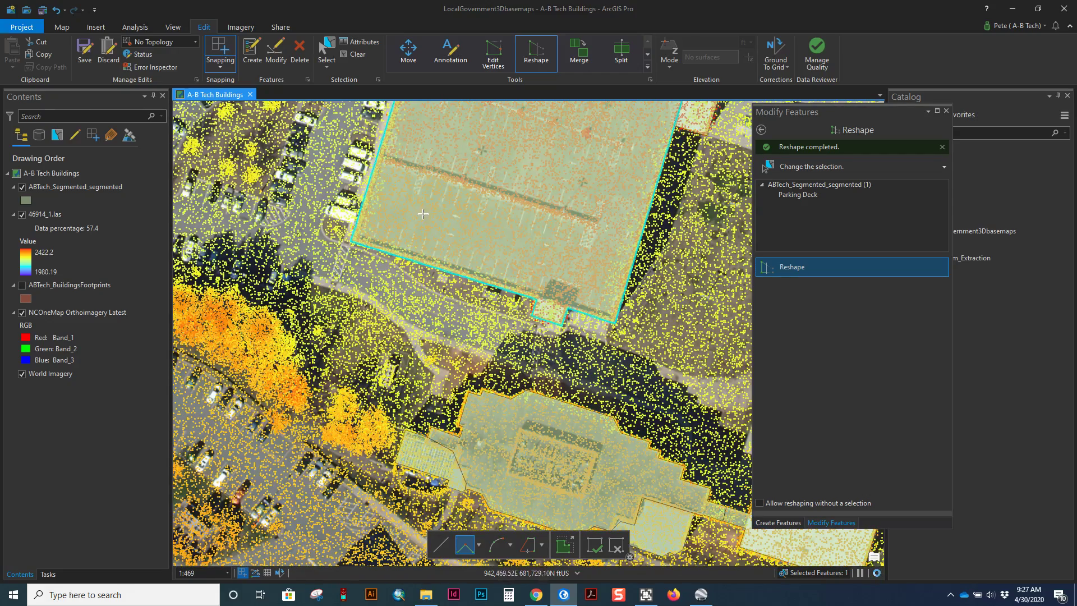
{"action": "scroll", "coordinate": [548, 326], "scroll_direction": "up", "scroll_amount": 3}
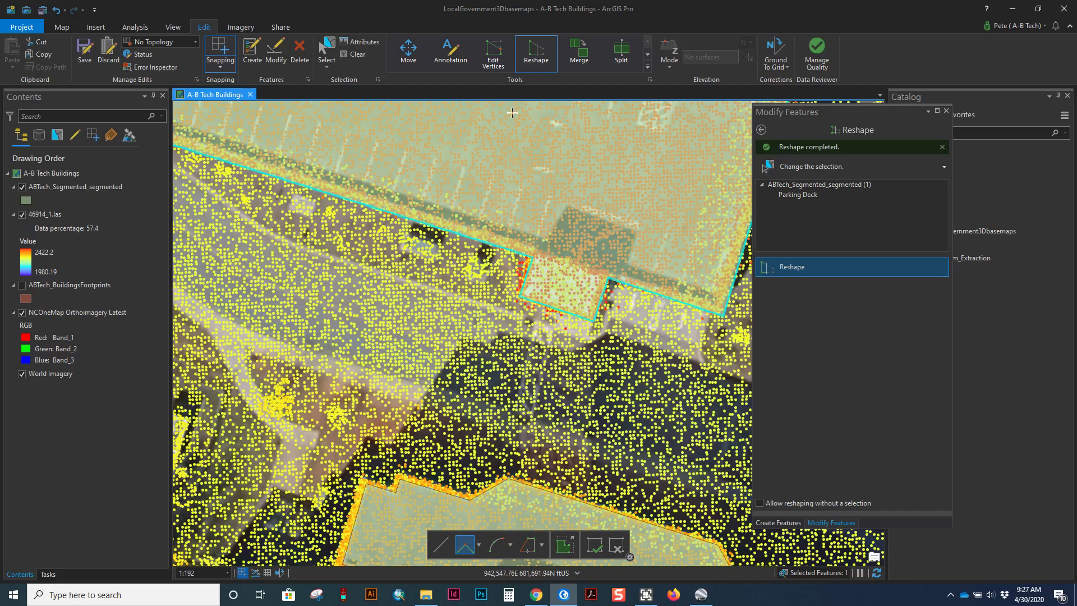
{"action": "left_click", "coordinate": [617, 60]}
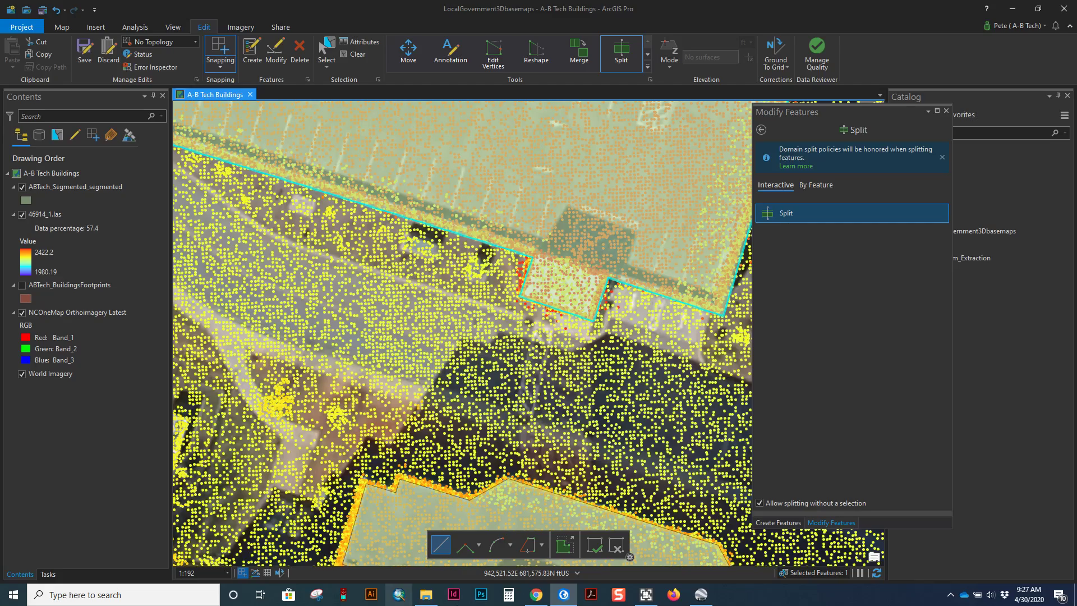
- Switch to Google Earth Pro to examine the tower roof on the parking deck's southern edge from above, and return to ArcGIS Pro
{"action": "left_click", "coordinate": [701, 594]}
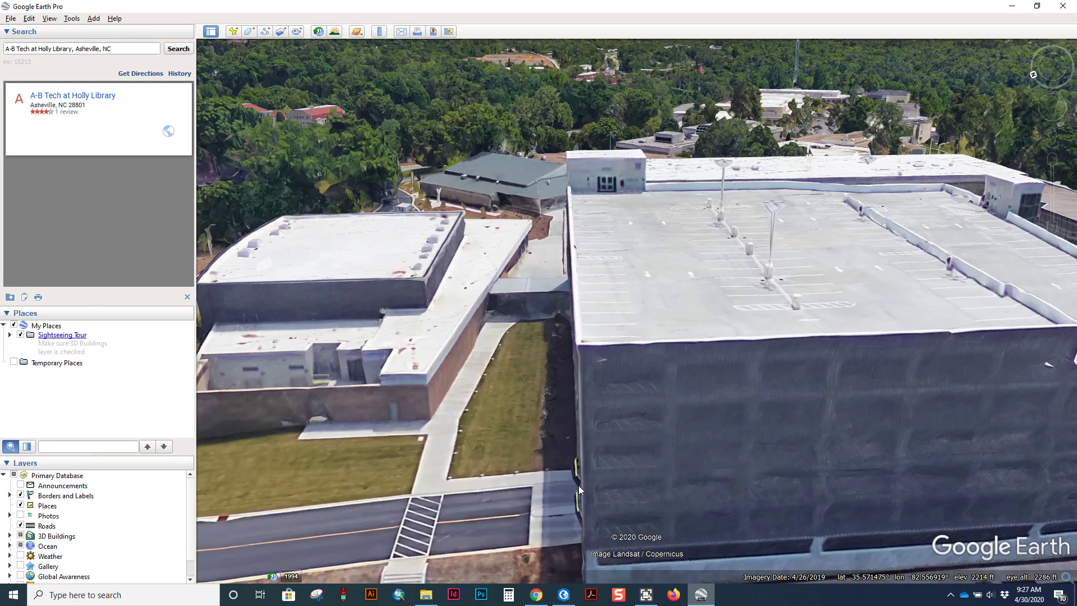
{"action": "left_click_drag", "start_coordinate": [533, 302], "coordinate": [600, 413]}
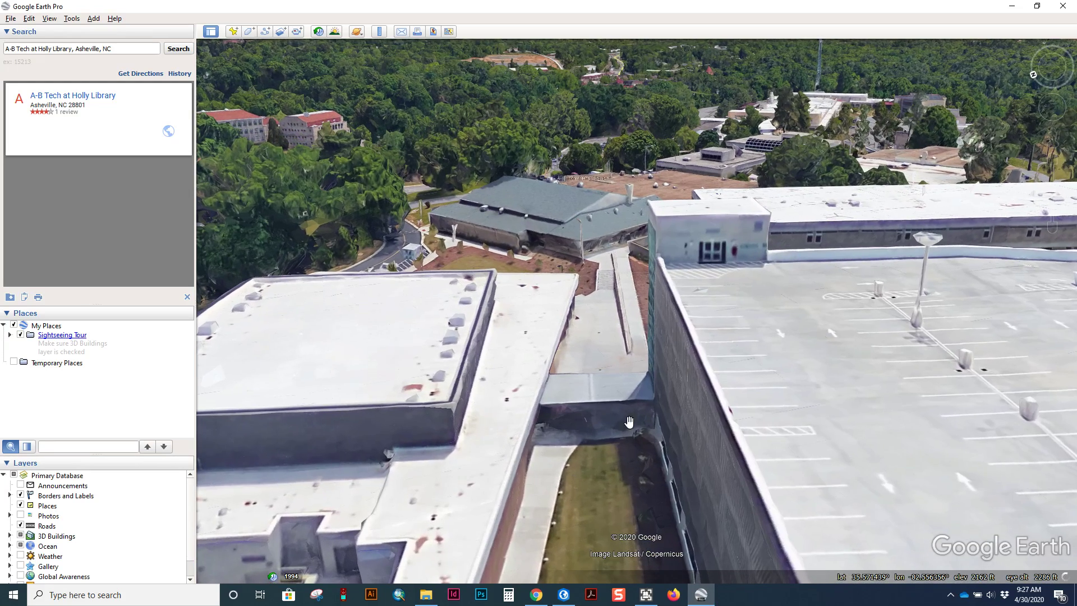
{"action": "left_click_drag", "start_coordinate": [729, 354], "coordinate": [296, 344]}
{"action": "left_click_drag", "start_coordinate": [858, 266], "coordinate": [476, 295]}
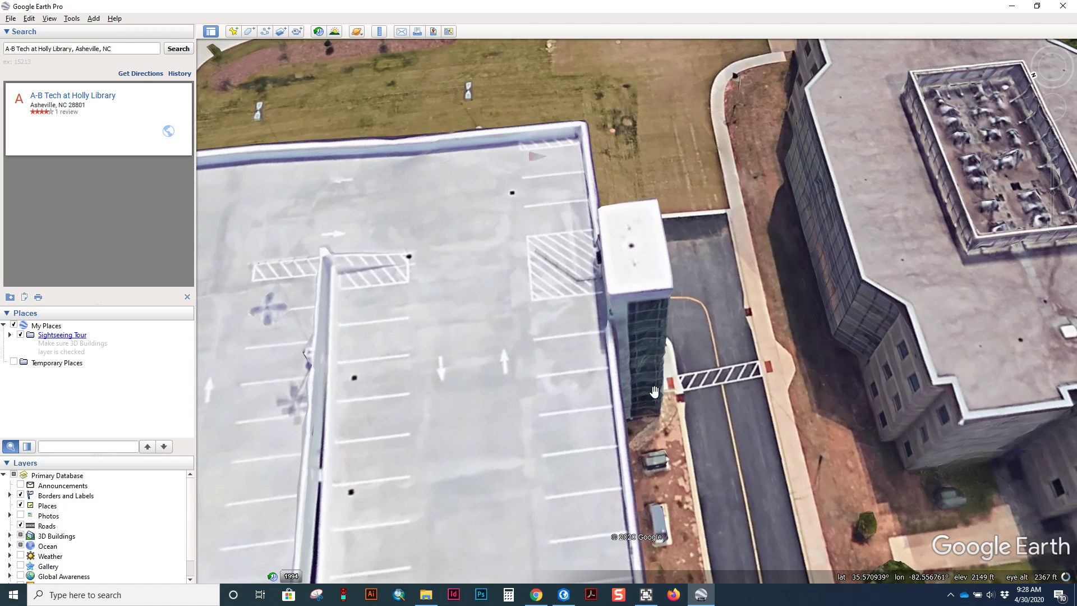
{"action": "left_click_drag", "start_coordinate": [685, 476], "coordinate": [643, 365]}
{"action": "left_click_drag", "start_coordinate": [635, 429], "coordinate": [594, 326]}
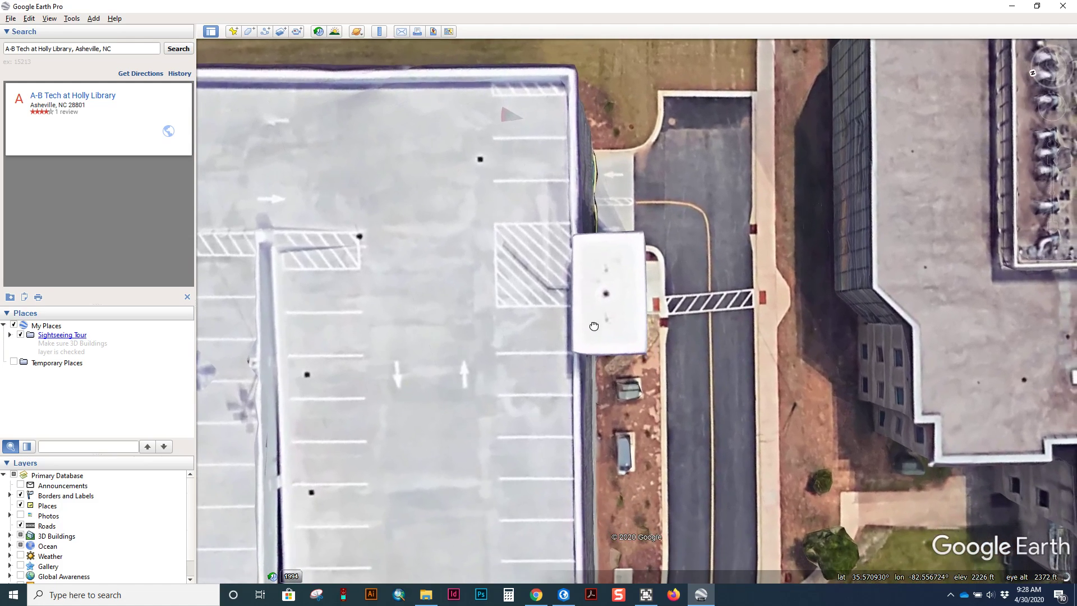
{"action": "key", "text": "alt+Tab"}
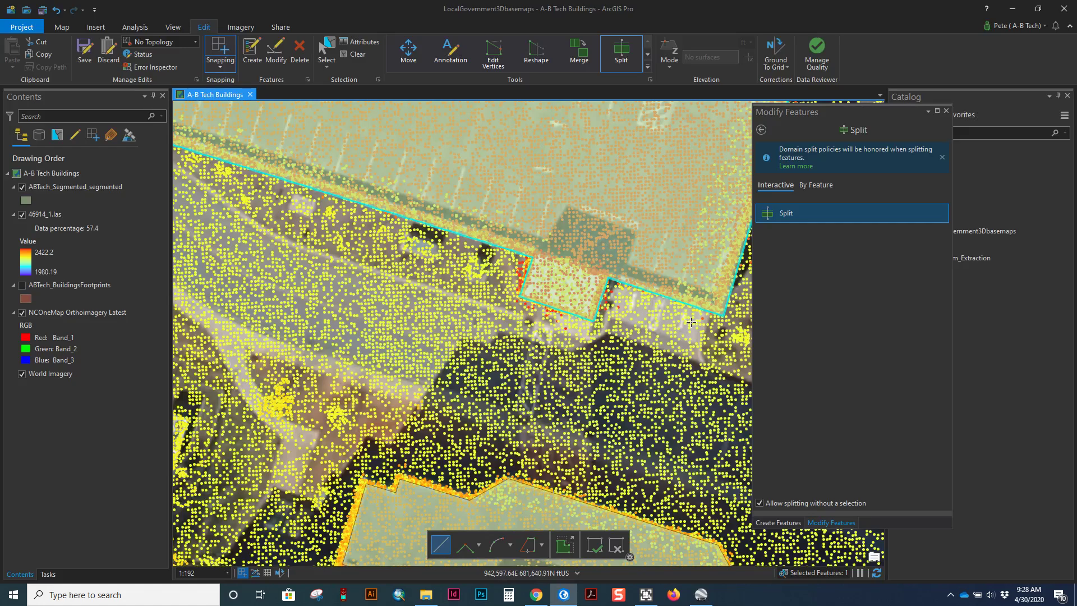
{"action": "scroll", "coordinate": [578, 325], "scroll_direction": "down", "scroll_amount": 5}
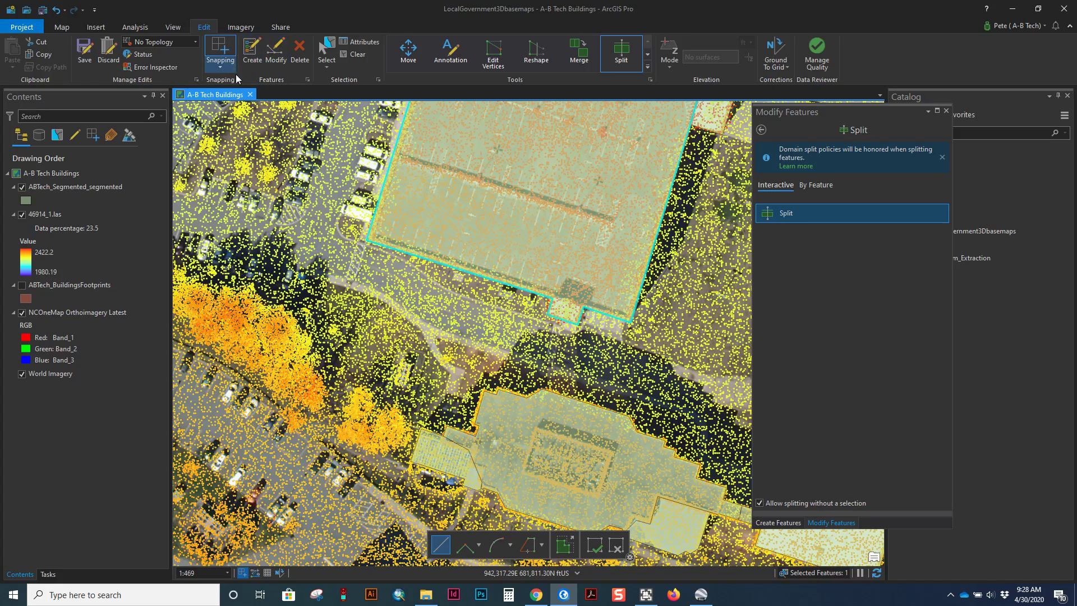
{"action": "left_click", "coordinate": [629, 322]}
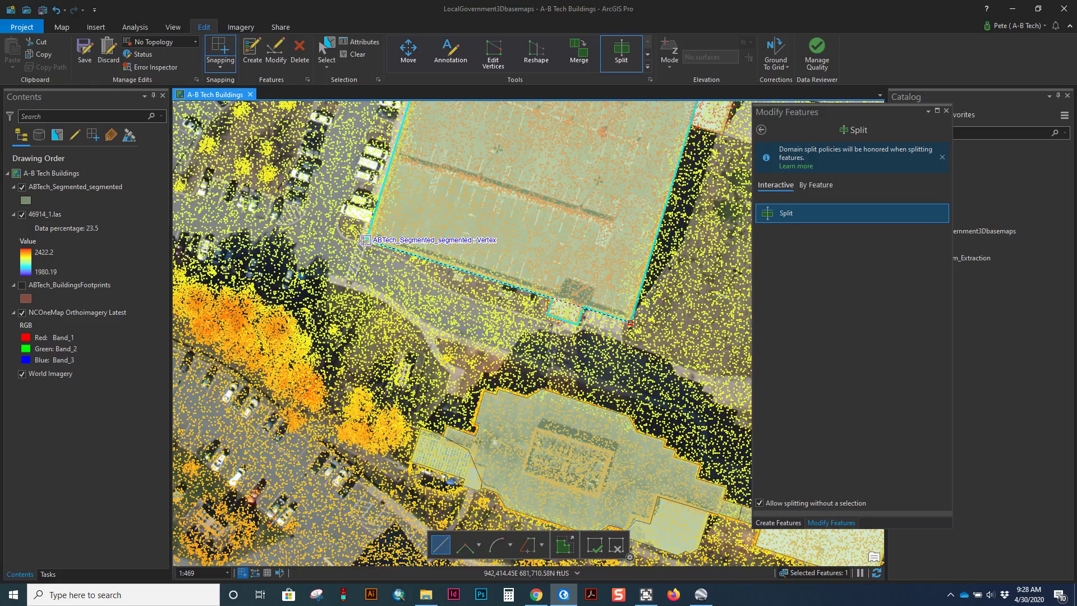
{"action": "scroll", "coordinate": [364, 240], "scroll_direction": "up", "scroll_amount": 4}
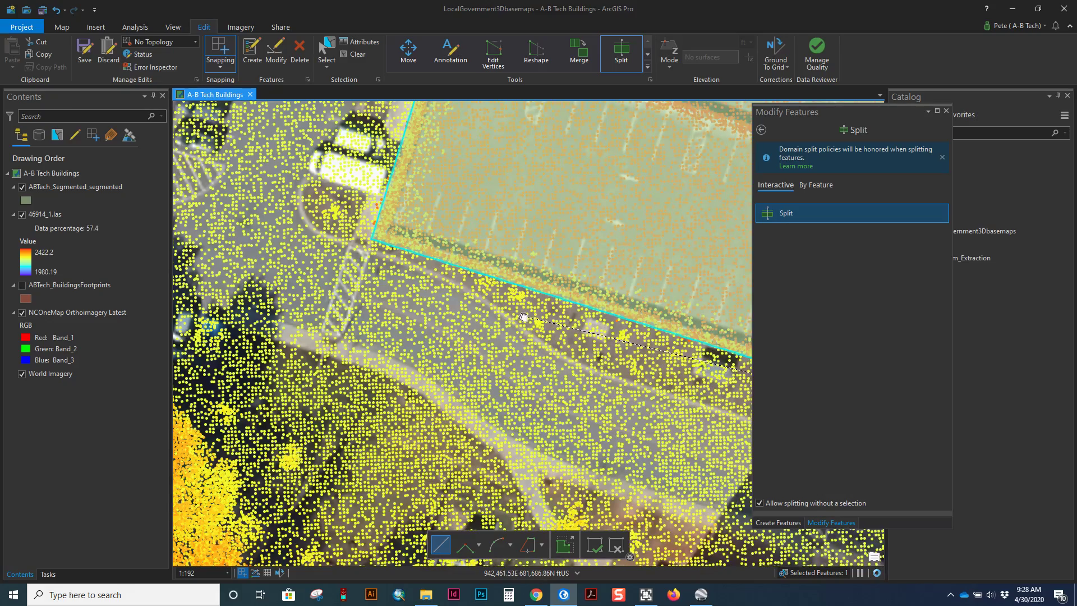
{"action": "left_click_drag", "start_coordinate": [523, 317], "coordinate": [336, 271]}
{"action": "scroll", "coordinate": [341, 276], "scroll_direction": "down", "scroll_amount": 2}
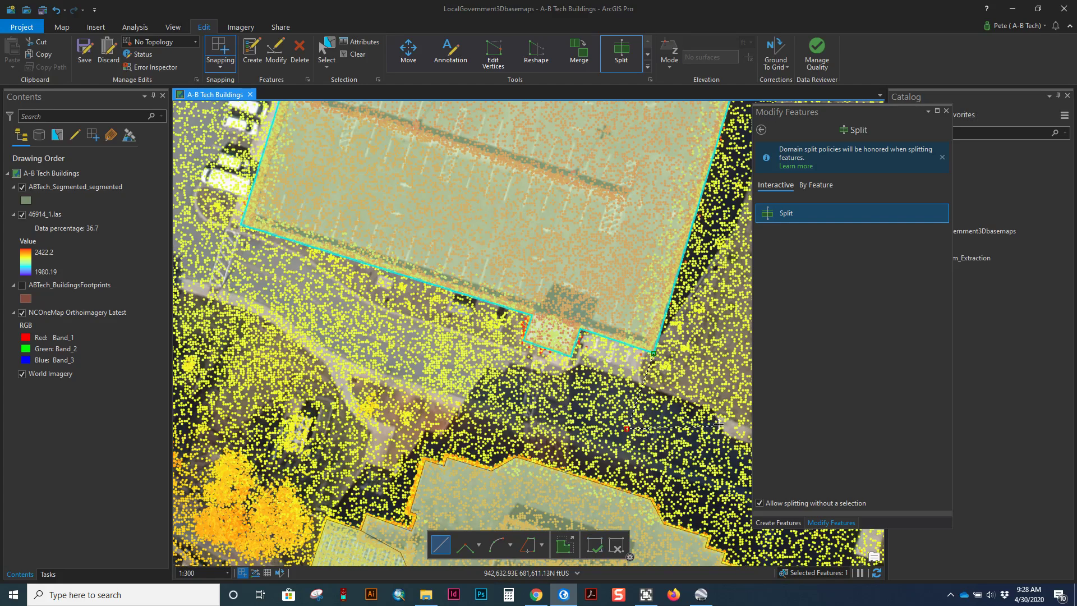
{"action": "key", "text": "Escape"}
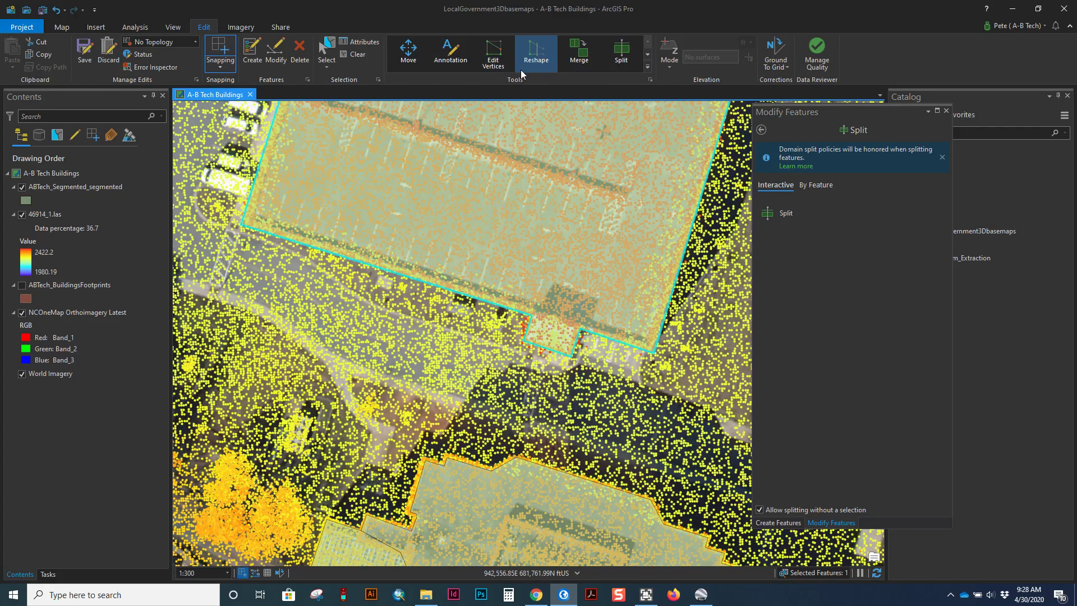
- Split the small rectangular projection off the parking deck's southern side, cutting between its two corners on the deck's edge
{"action": "left_click", "coordinate": [616, 51]}
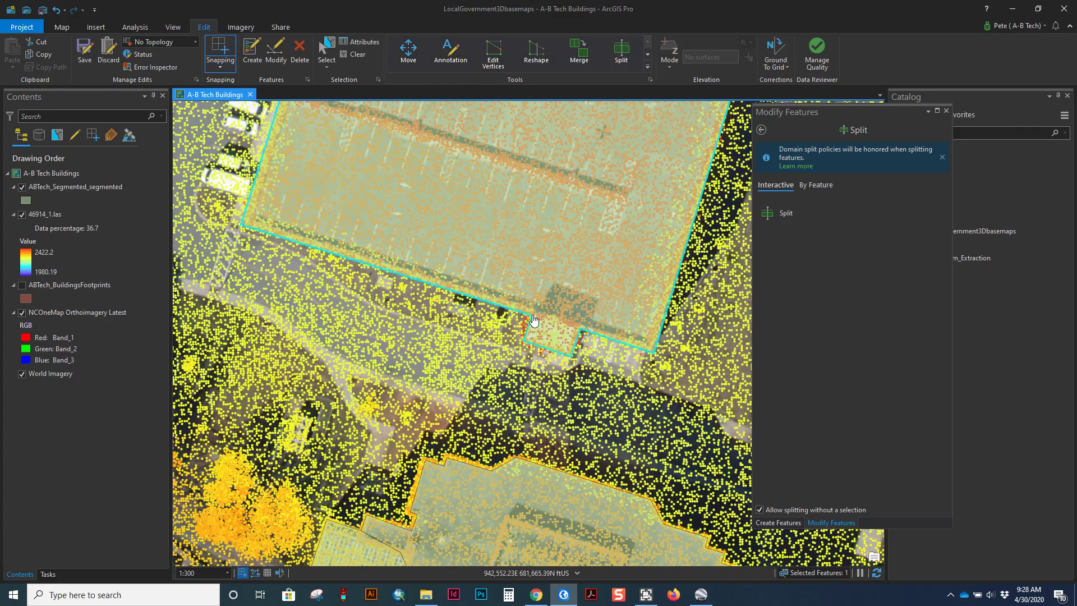
{"action": "left_click", "coordinate": [531, 316]}
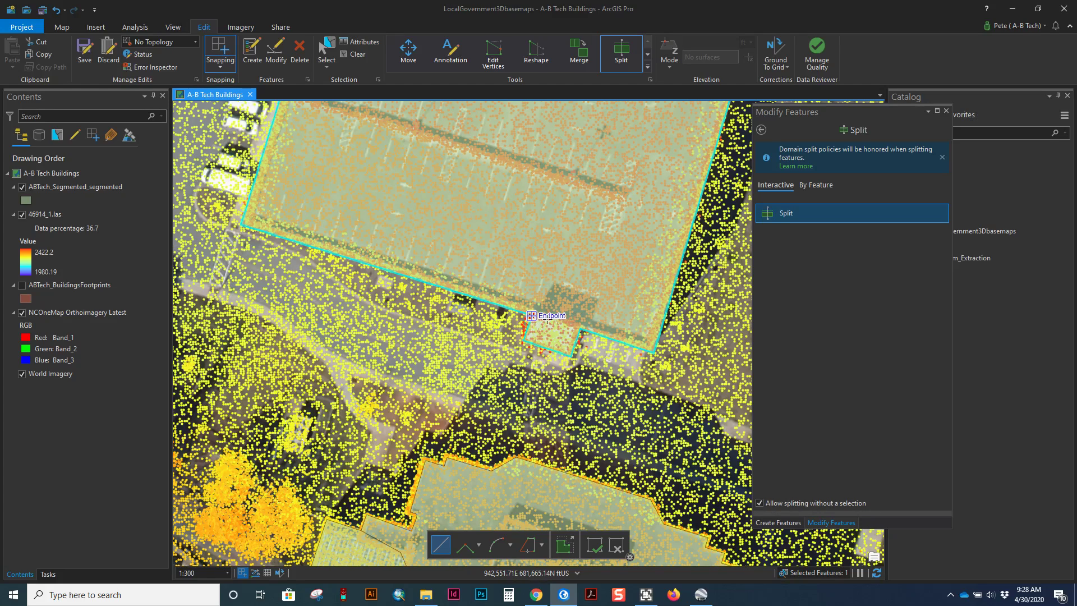
{"action": "double_click", "coordinate": [580, 329]}
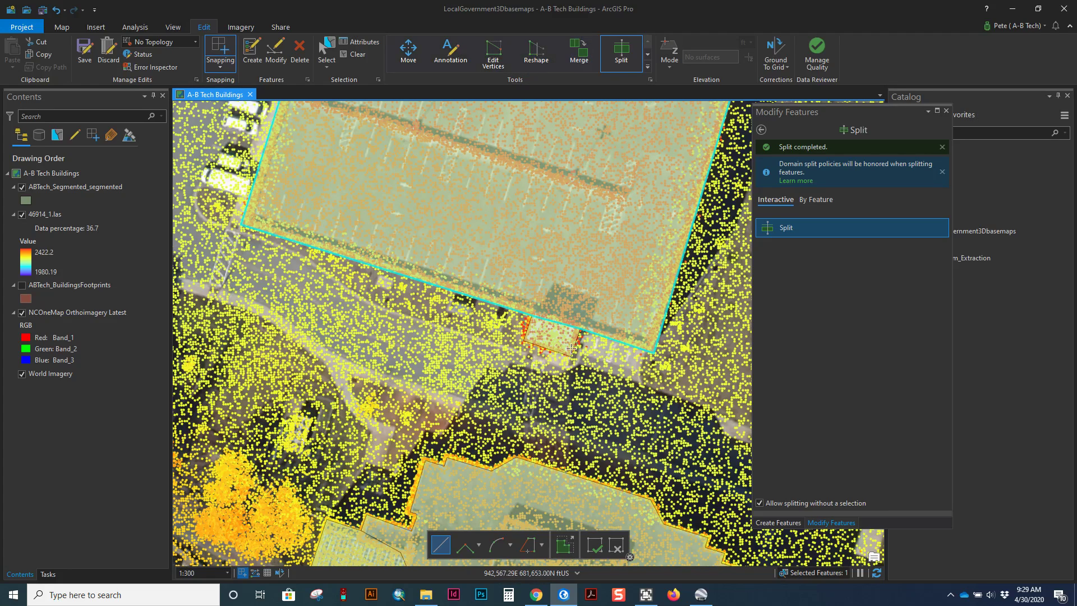
{"action": "scroll", "coordinate": [608, 332], "scroll_direction": "up", "scroll_amount": 3}
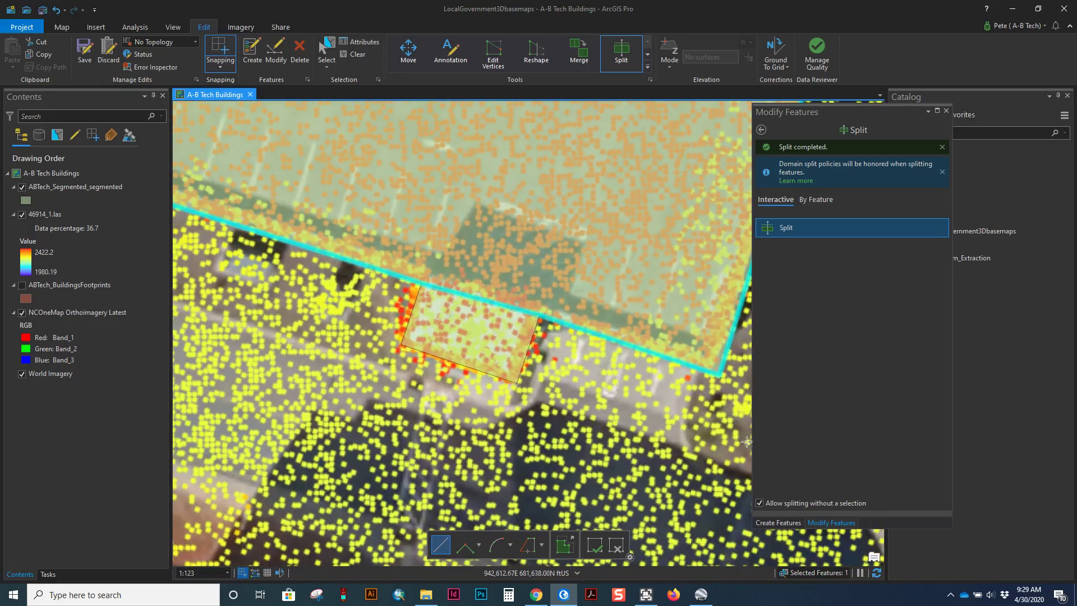
{"action": "left_click_drag", "start_coordinate": [681, 407], "coordinate": [619, 390]}
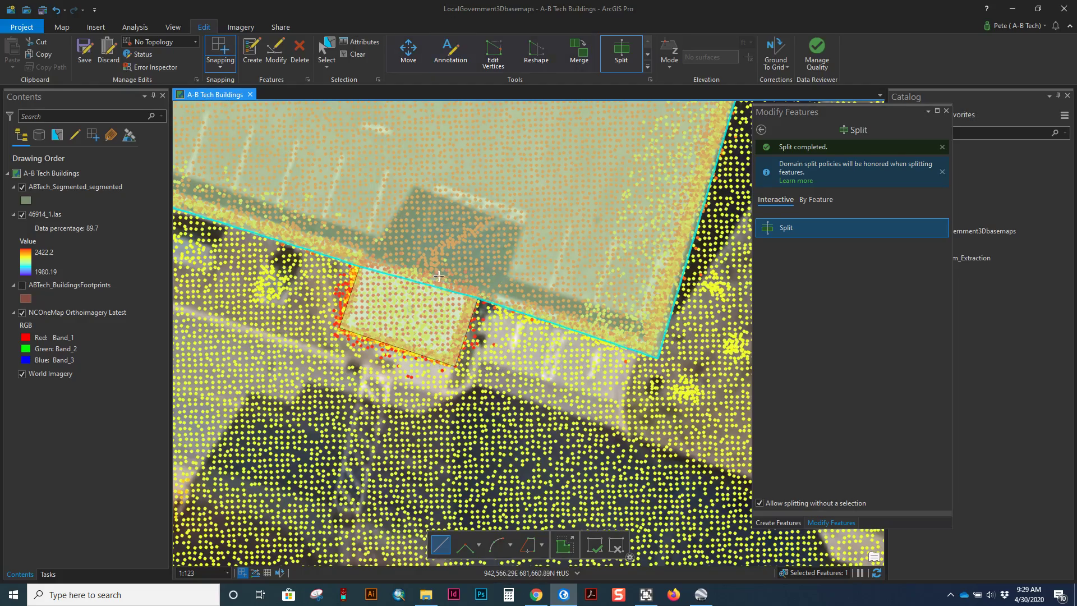
- Hide the 46914_1.las points and examine the lower roof segment on the Sycamore Building's southern side against the imagery
{"action": "scroll", "coordinate": [438, 282], "scroll_direction": "down", "scroll_amount": 3}
{"action": "scroll", "coordinate": [438, 283], "scroll_direction": "down", "scroll_amount": 5}
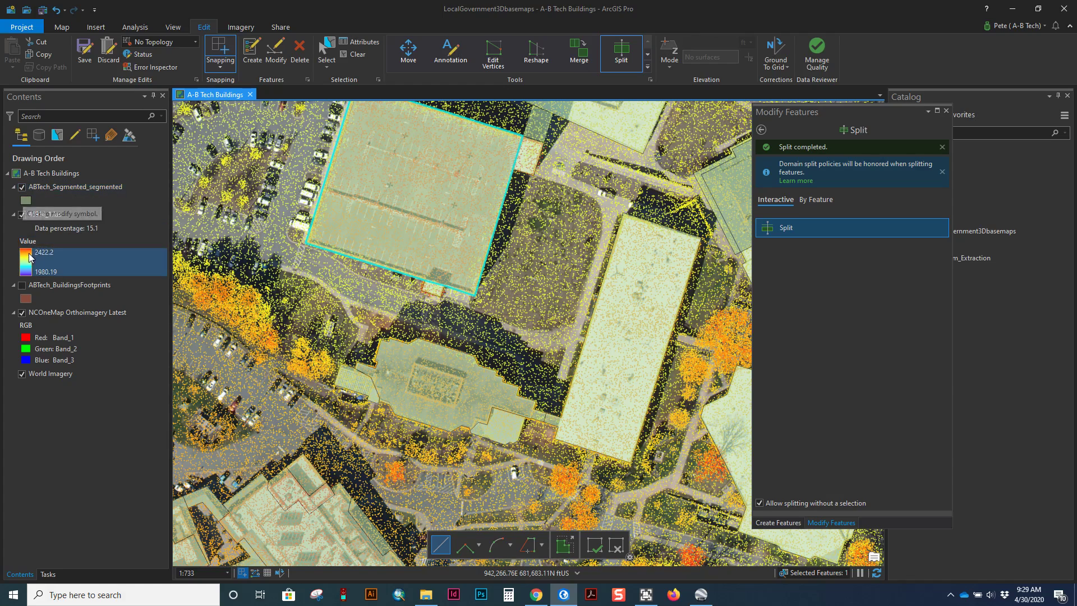
{"action": "left_click", "coordinate": [21, 215]}
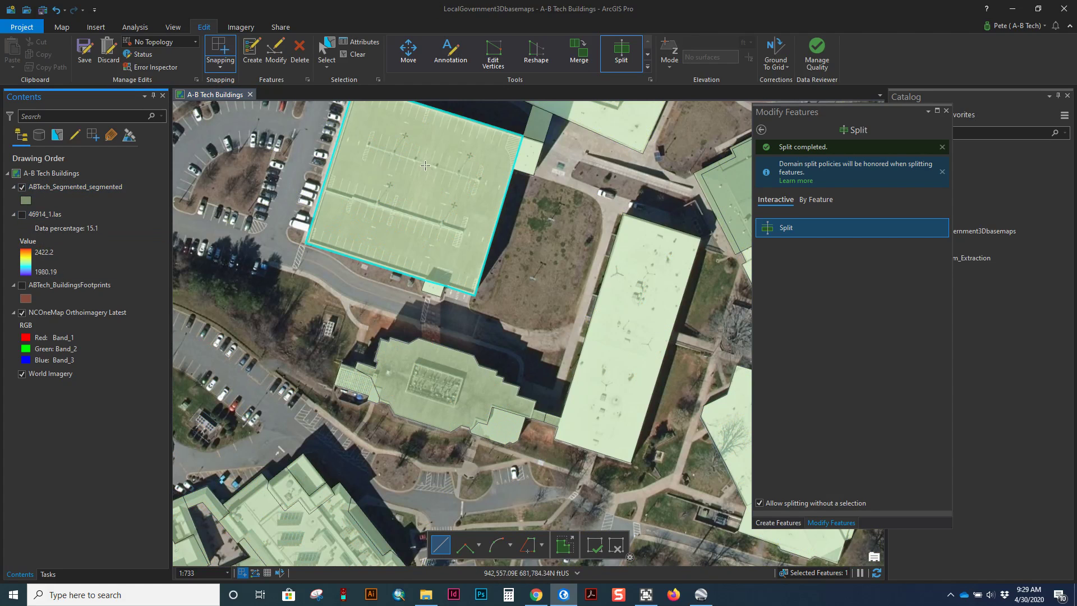
{"action": "left_click_drag", "start_coordinate": [447, 414], "coordinate": [449, 276]}
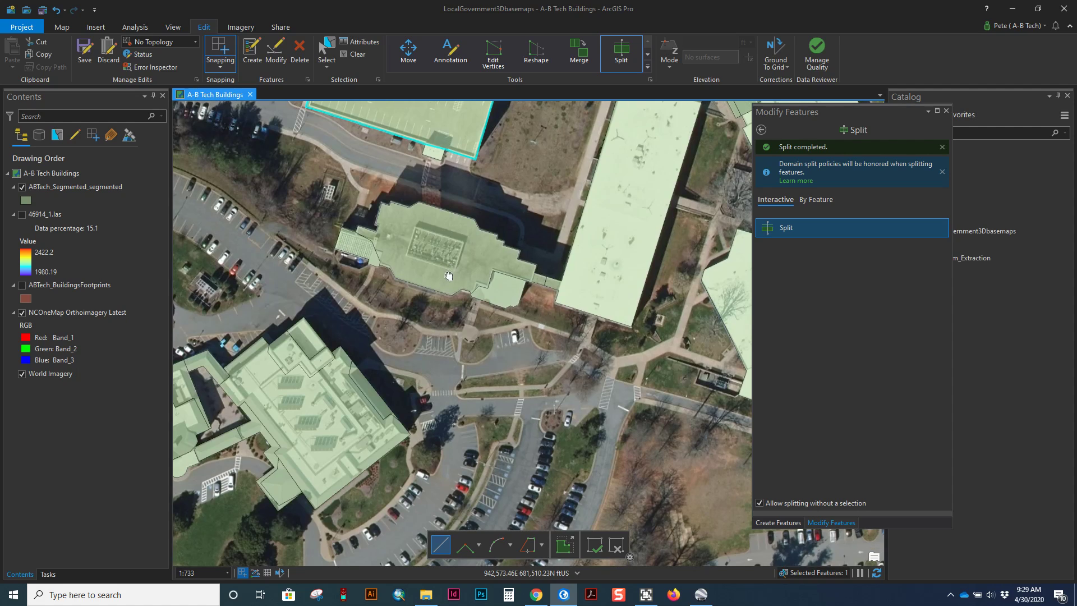
{"action": "scroll", "coordinate": [499, 321], "scroll_direction": "up", "scroll_amount": 3}
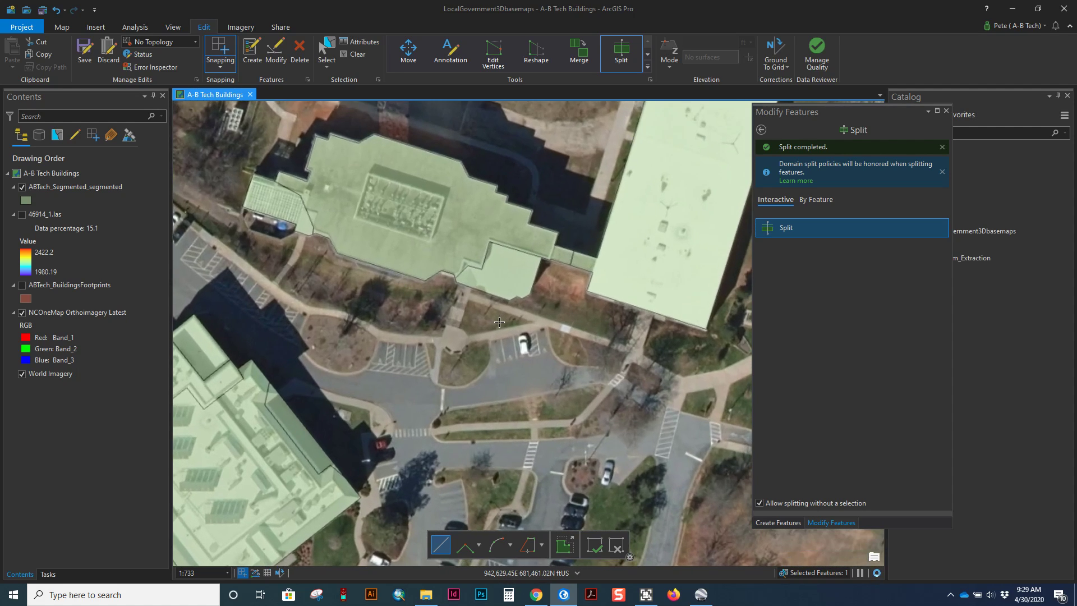
{"action": "scroll", "coordinate": [567, 319], "scroll_direction": "up", "scroll_amount": 3}
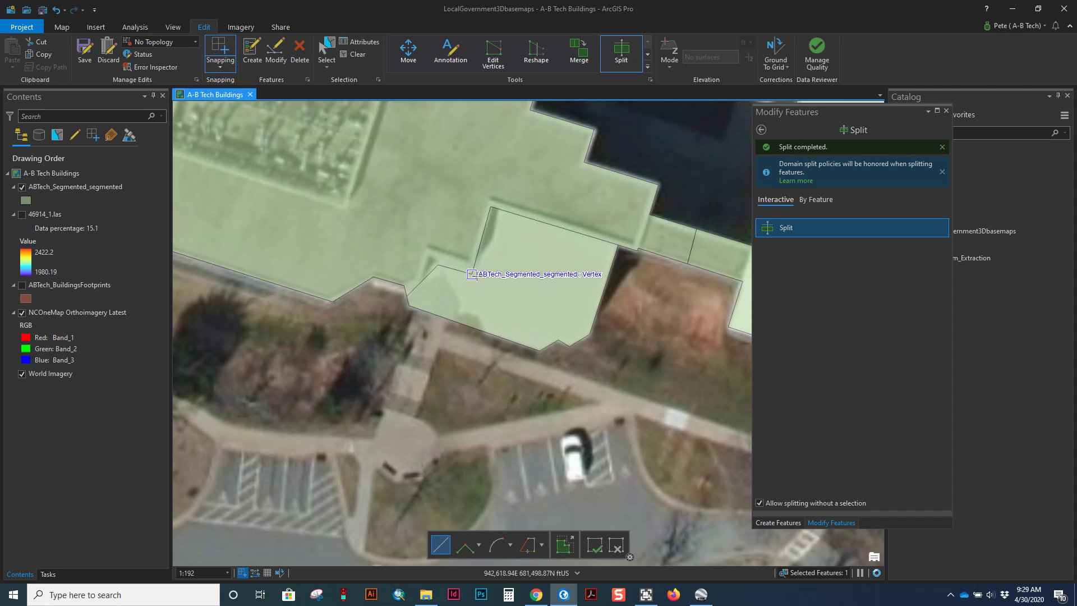
{"action": "scroll", "coordinate": [567, 319], "scroll_direction": "down", "scroll_amount": 3}
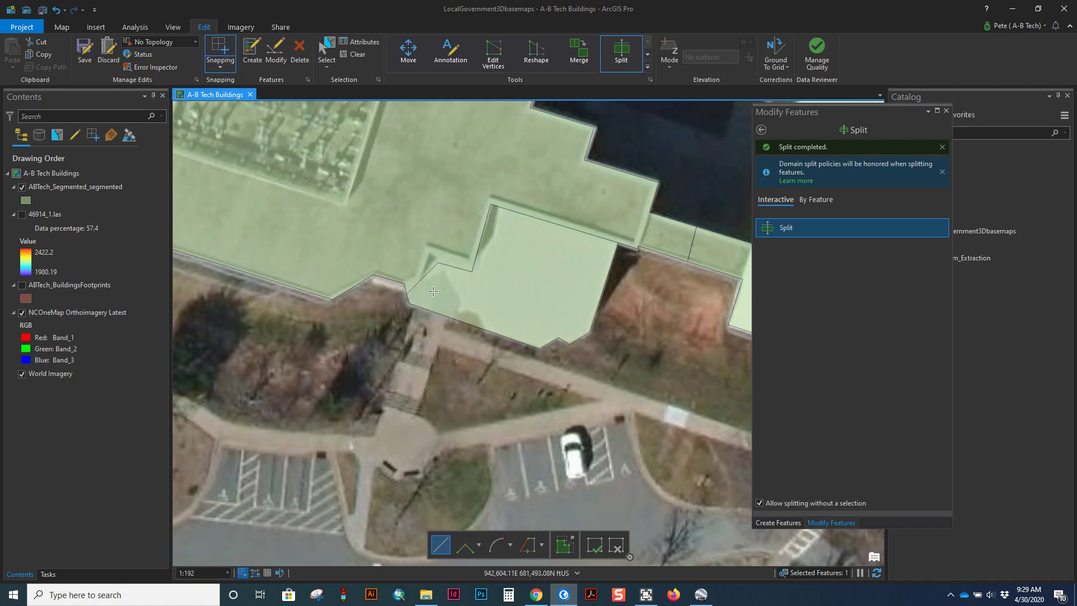
{"action": "scroll", "coordinate": [484, 254], "scroll_direction": "up", "scroll_amount": 2}
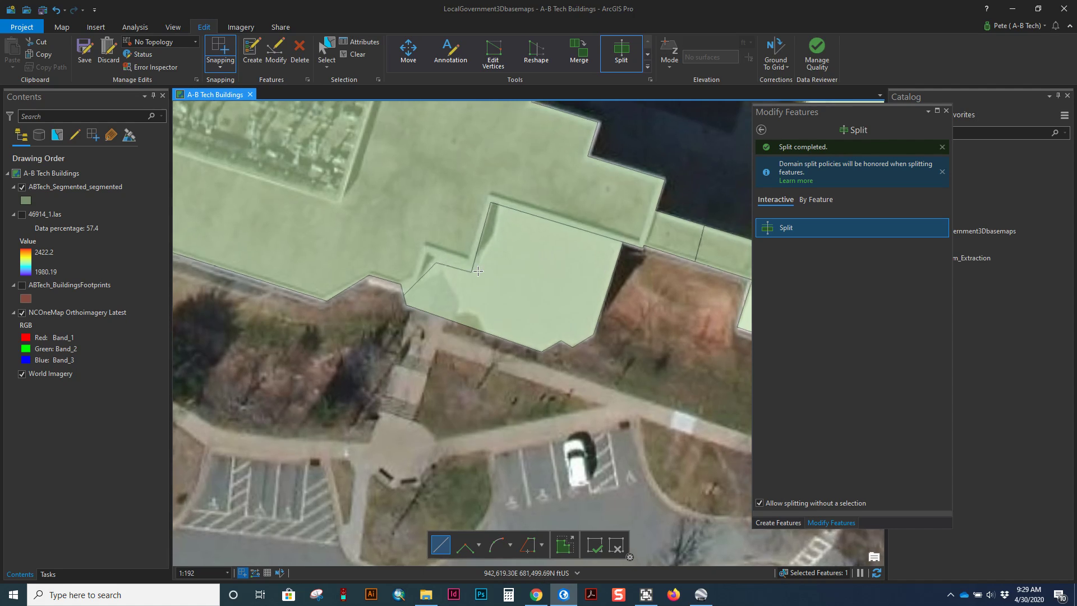
{"action": "left_click_drag", "start_coordinate": [488, 283], "coordinate": [447, 411]}
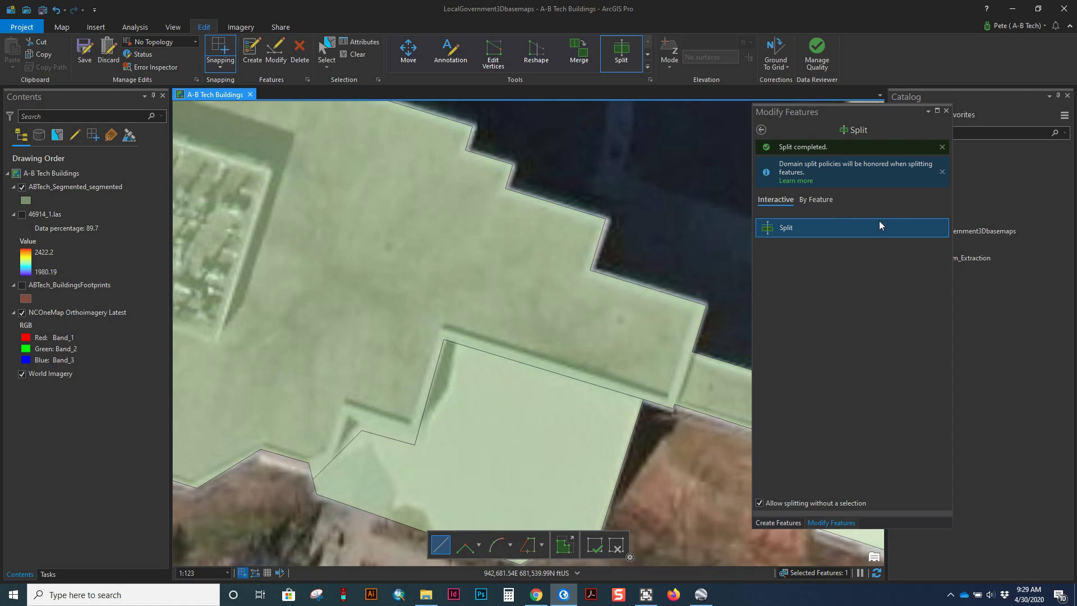
- Edit the vertices of the Sycamore Building's lower southern roof segment, moving its northwest vertex out to the roof corner in the imagery
{"action": "left_click", "coordinate": [760, 130]}
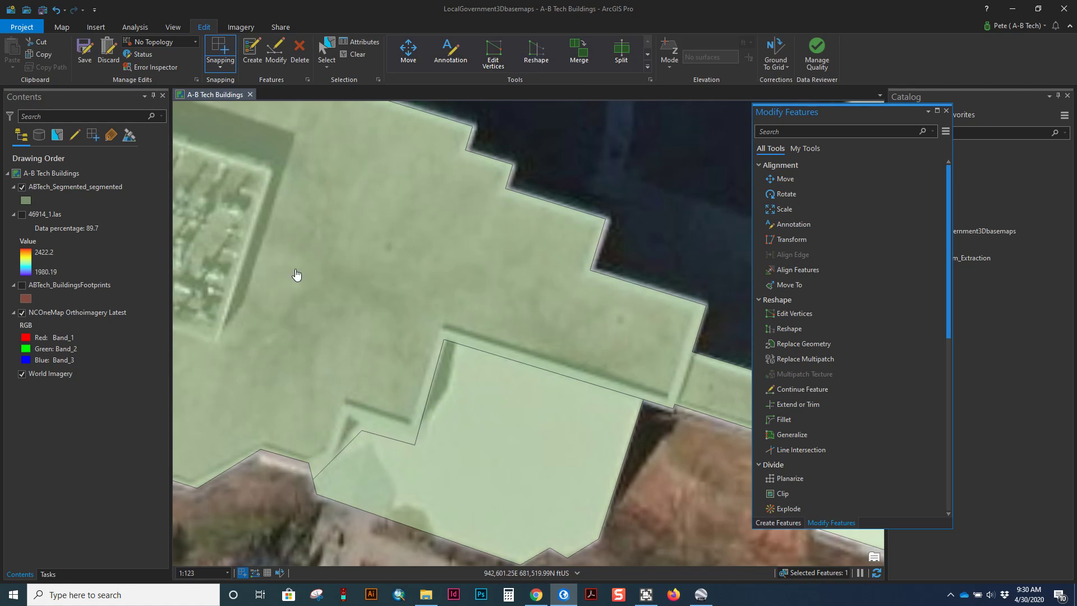
{"action": "left_click", "coordinate": [467, 352]}
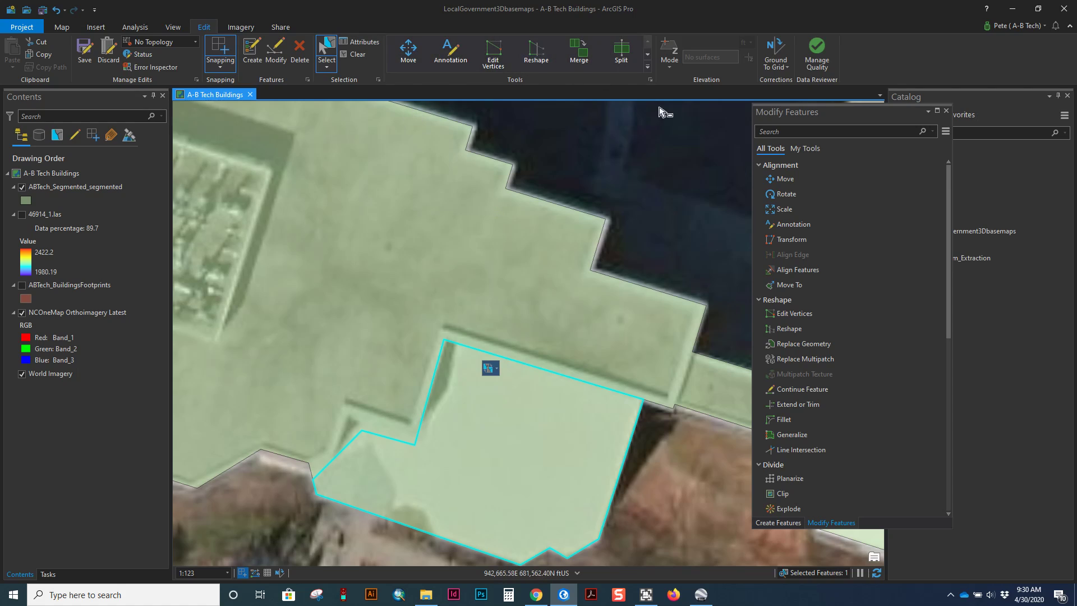
{"action": "left_click", "coordinate": [493, 53]}
{"action": "left_click_drag", "start_coordinate": [362, 431], "coordinate": [368, 420]}
{"action": "key", "text": "F2"}
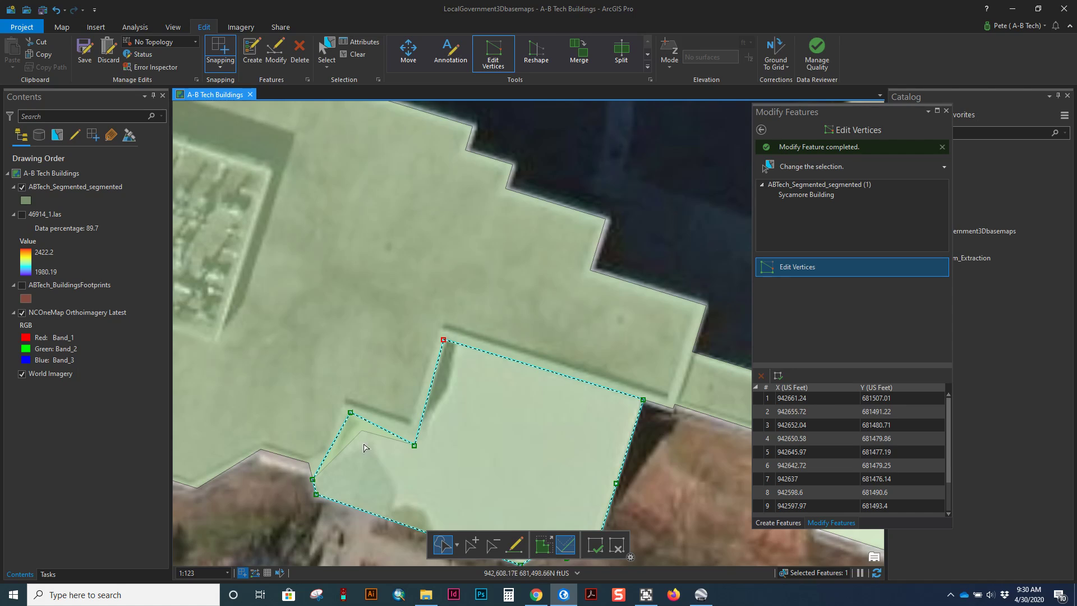
{"action": "key", "text": "ctrl+z"}
{"action": "key", "text": "ctrl+z"}
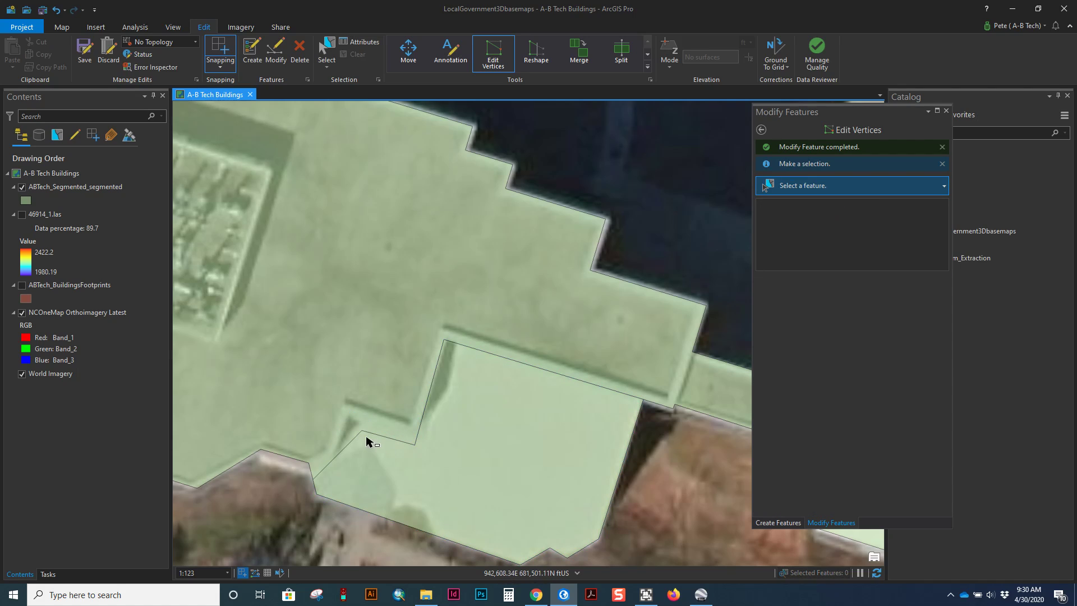
- Move the matching vertex of the Sycamore Building's main roof onto the lower segment's new northwest corner
{"action": "left_click", "coordinate": [359, 443]}
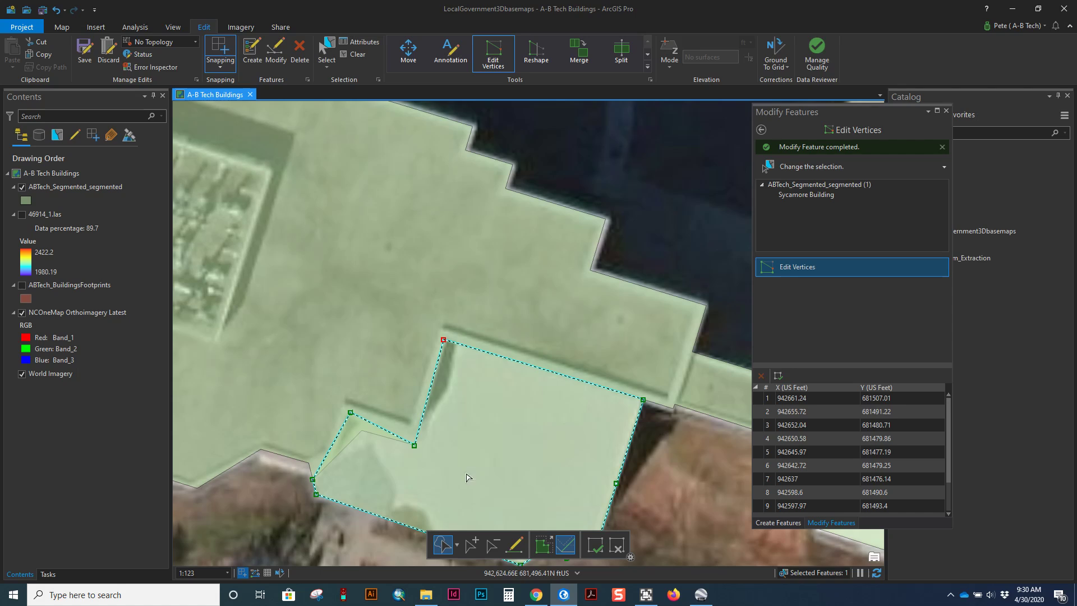
{"action": "left_click", "coordinate": [344, 352]}
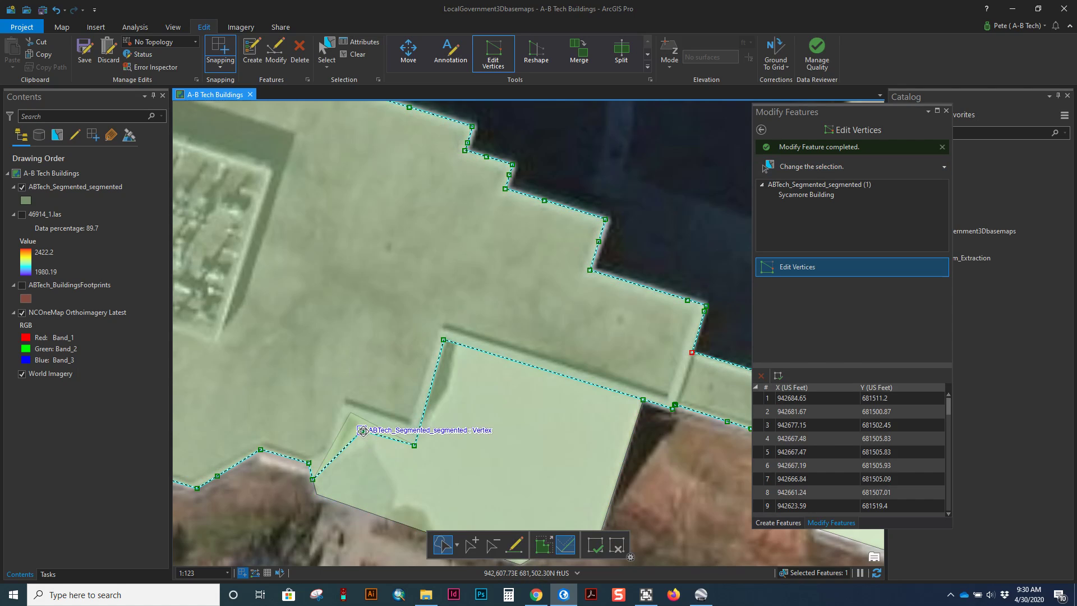
{"action": "left_click_drag", "start_coordinate": [357, 426], "coordinate": [345, 402]}
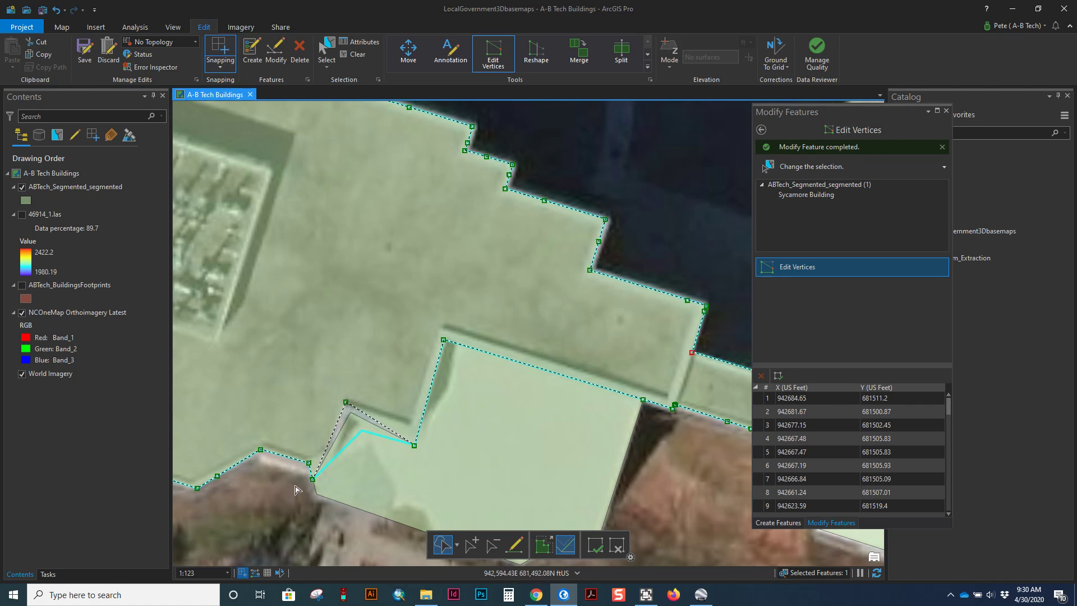
{"action": "left_click", "coordinate": [322, 512]}
{"action": "left_click", "coordinate": [365, 391]}
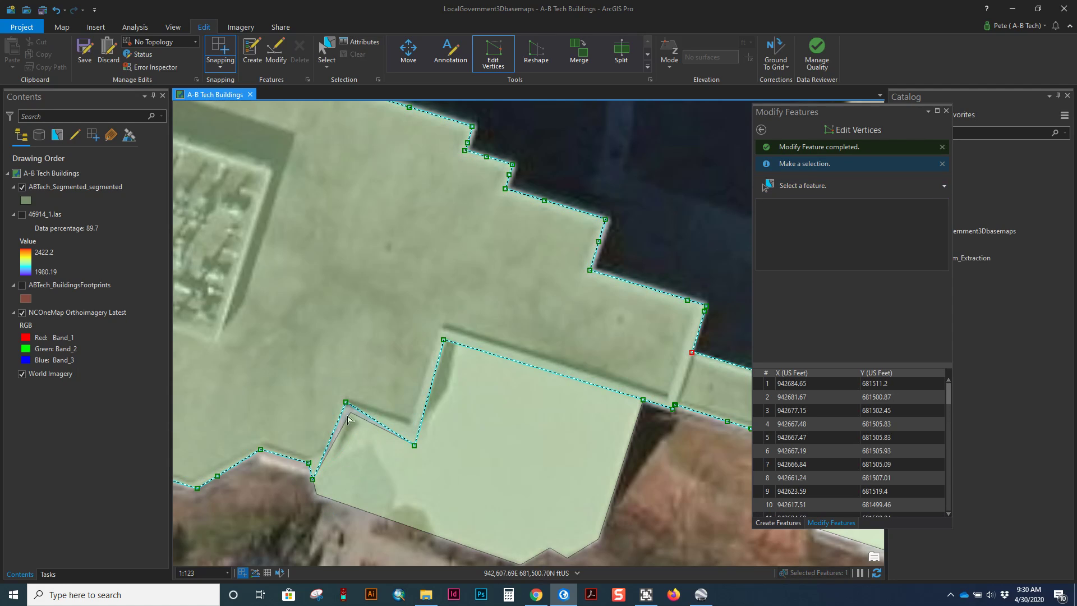
{"action": "left_click_drag", "start_coordinate": [345, 401], "coordinate": [350, 412]}
- Move the lower roof segment's inner notch vertex north to the roof corner in the imagery and finish the edit
{"action": "left_click", "coordinate": [439, 472]}
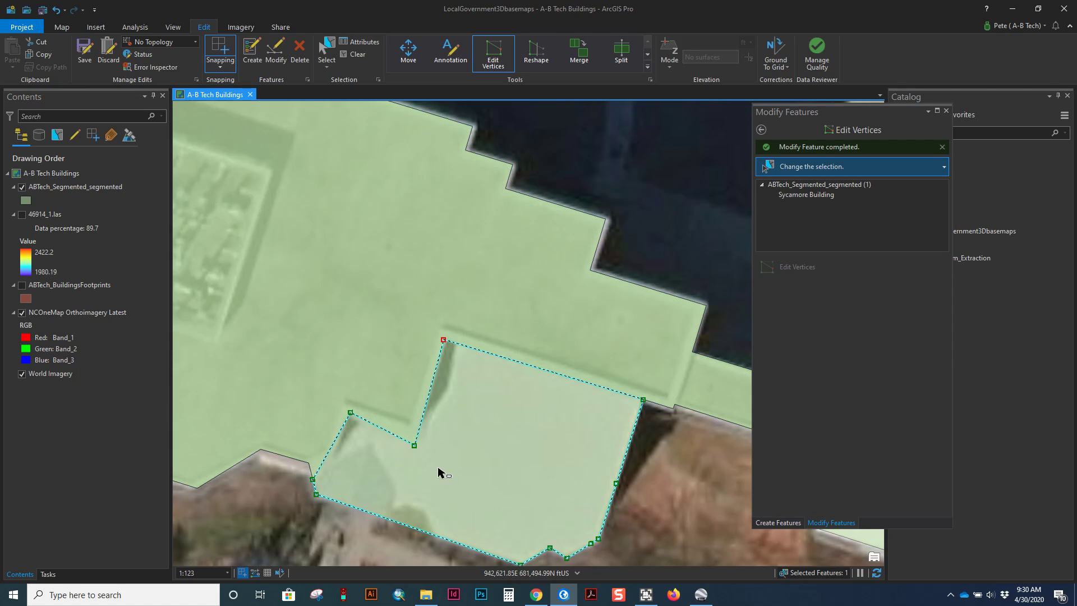
{"action": "left_click_drag", "start_coordinate": [418, 447], "coordinate": [411, 424]}
{"action": "left_click", "coordinate": [410, 462]}
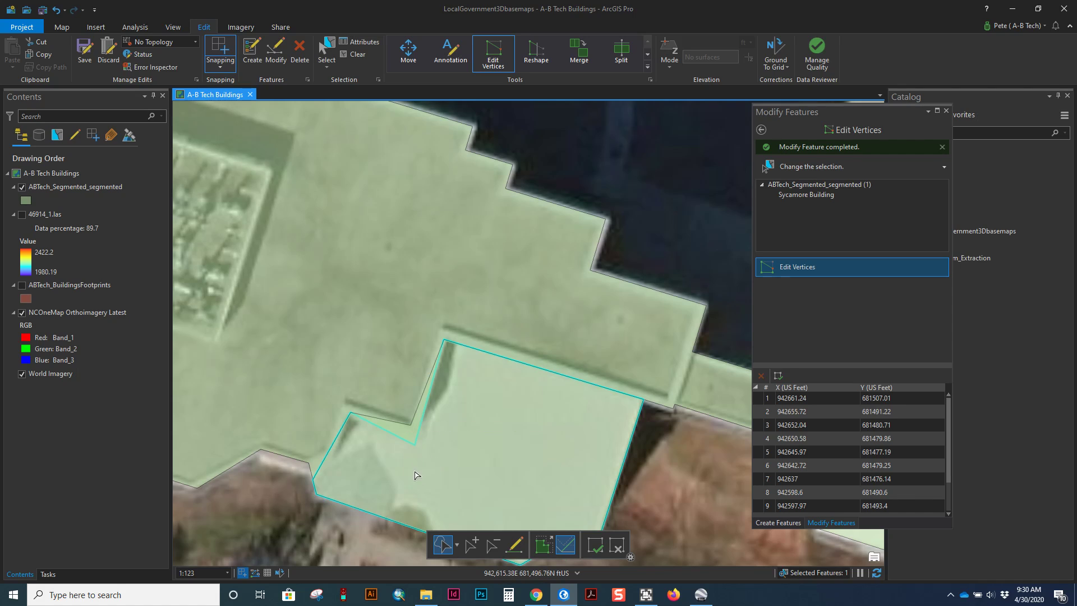
{"action": "left_click", "coordinate": [414, 446]}
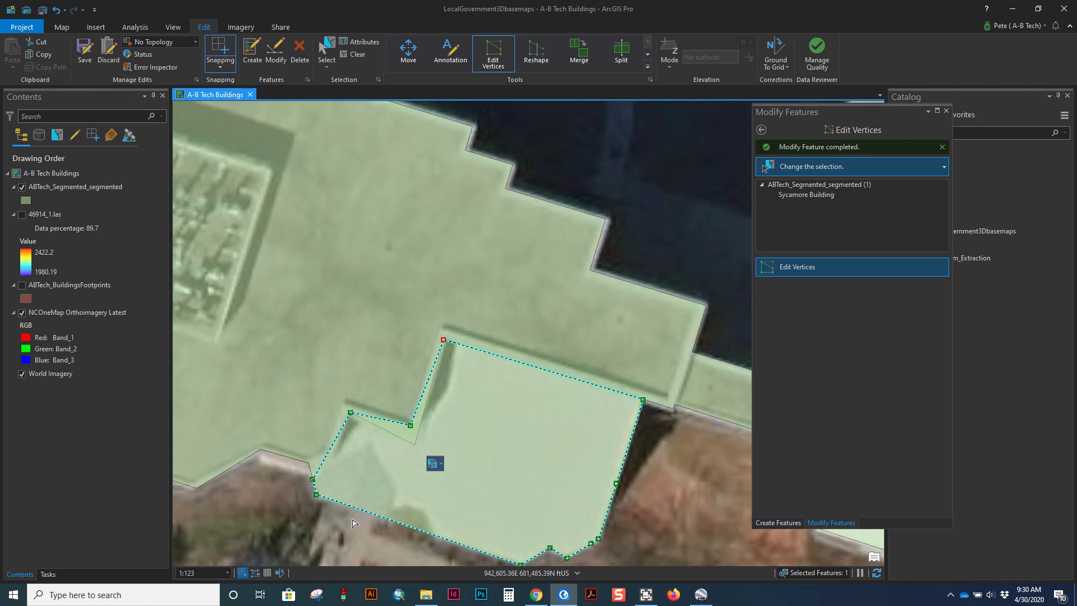
{"action": "left_click", "coordinate": [313, 509]}
{"action": "left_click", "coordinate": [419, 481]}
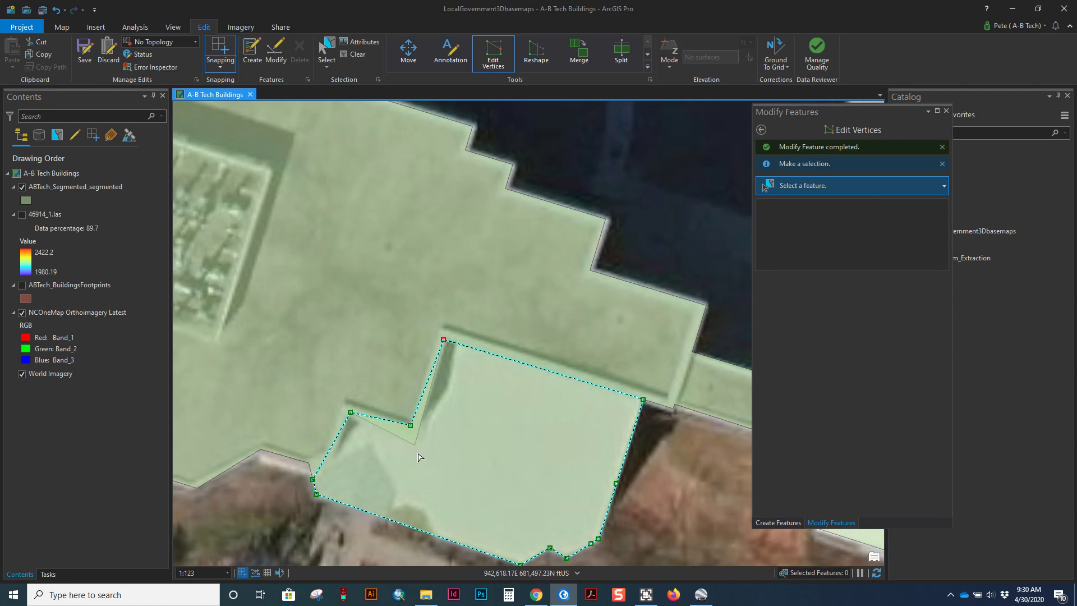
- Move the matching inner notch vertex of the Sycamore Building's main roof north, away from the lower segment's corner
{"action": "left_click", "coordinate": [426, 459]}
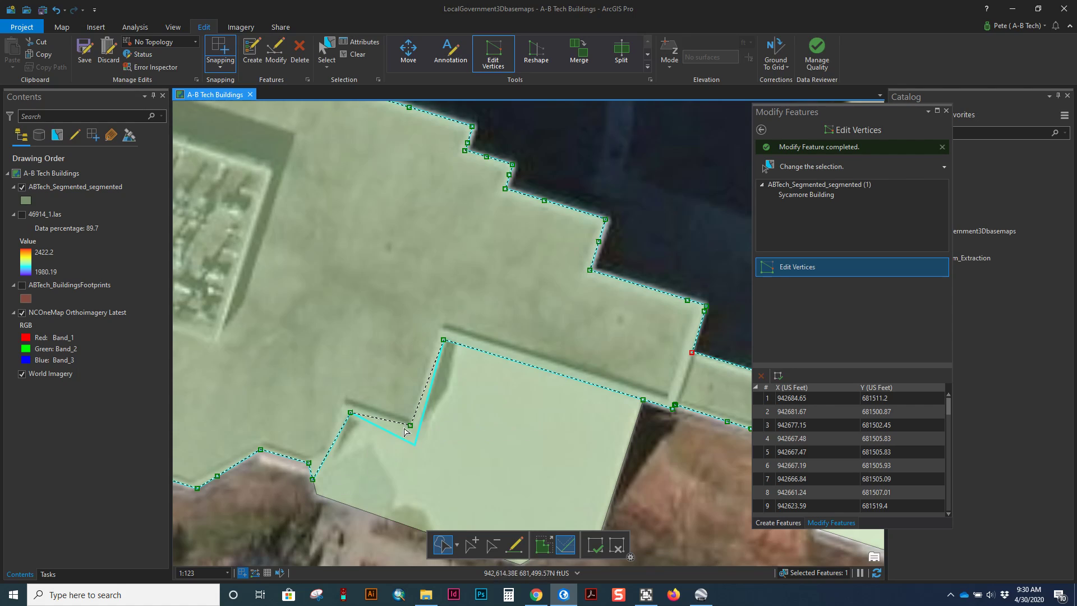
{"action": "left_click_drag", "start_coordinate": [409, 425], "coordinate": [404, 392]}
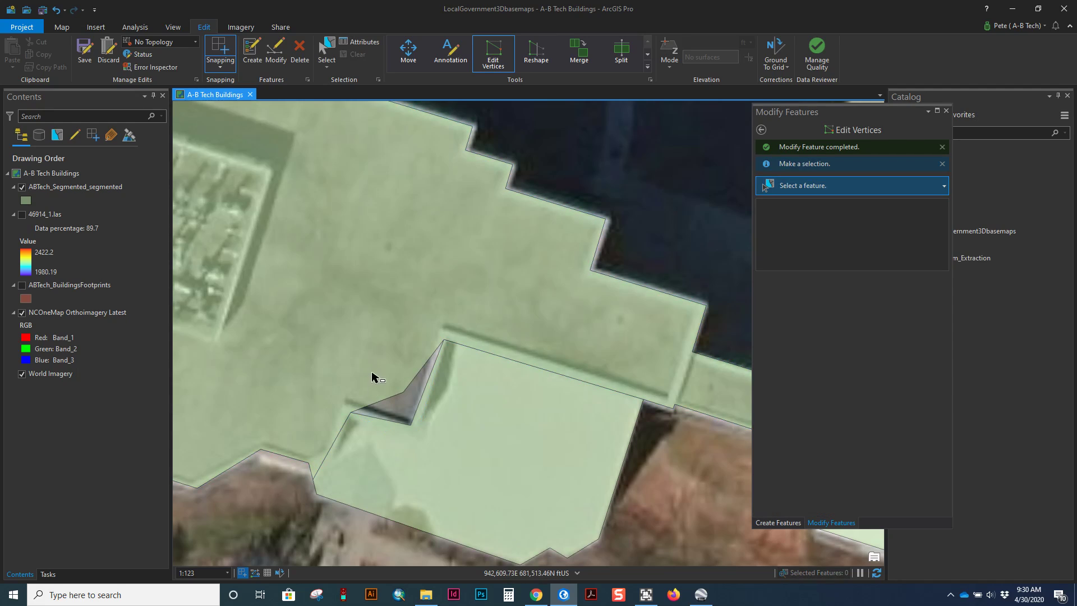
- Move the main roof's inner notch vertex onto the lower southern segment's matching corner to close the gap, and finish the edit
{"action": "left_click_drag", "start_coordinate": [401, 392], "coordinate": [410, 425]}
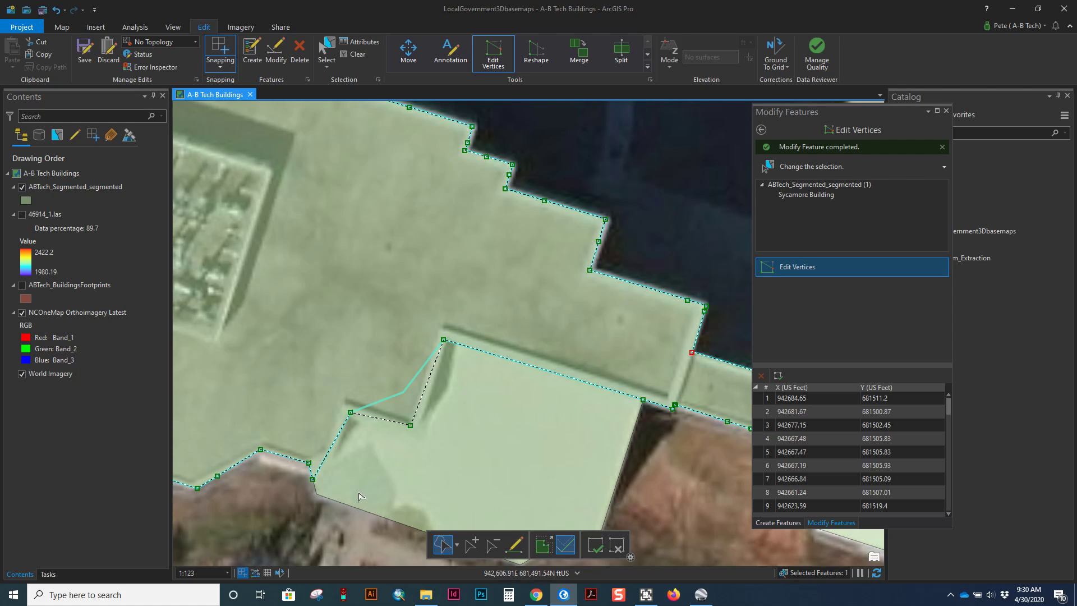
{"action": "left_click", "coordinate": [306, 499]}
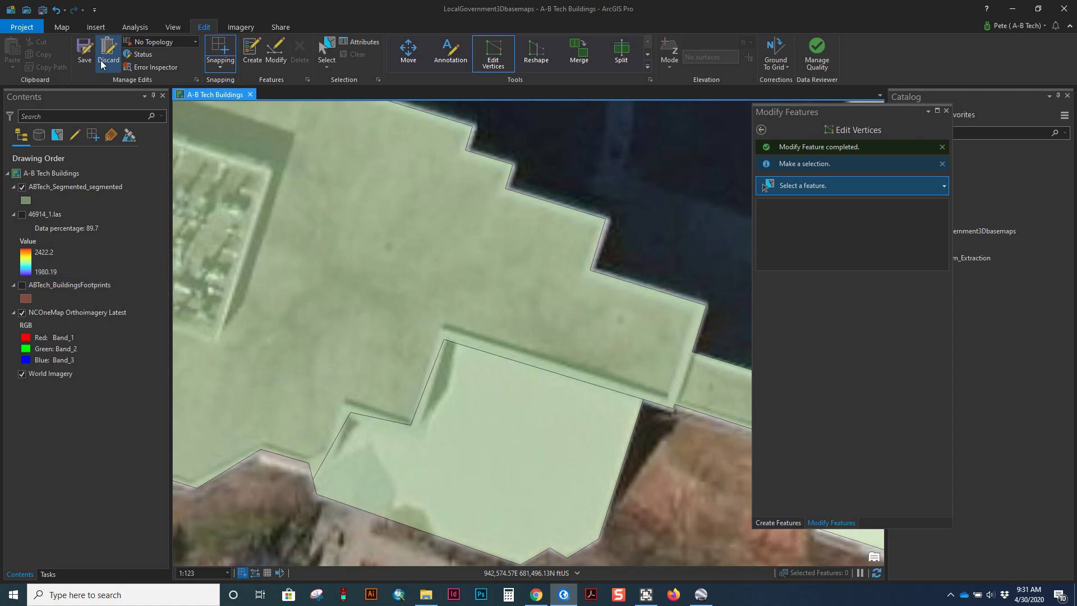
- Undo the recent vertex moves on both Sycamore Building roof segments and hide the 46914_1.las layer
{"action": "left_click", "coordinate": [55, 13]}
{"action": "left_click", "coordinate": [53, 13]}
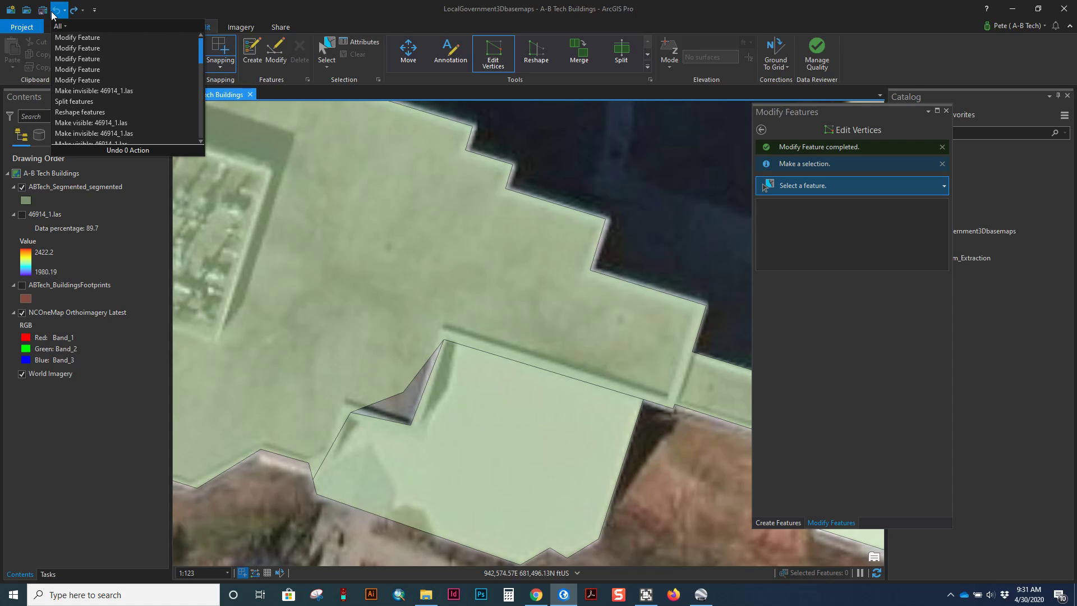
{"action": "left_click", "coordinate": [53, 13]}
{"action": "left_click", "coordinate": [56, 13]}
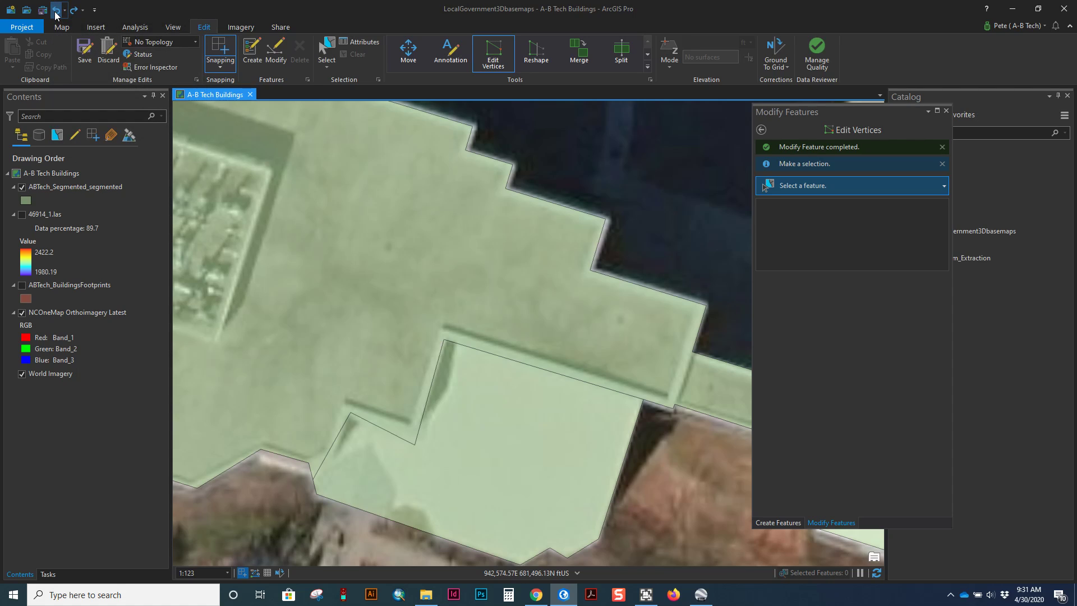
{"action": "left_click", "coordinate": [56, 14]}
{"action": "left_click", "coordinate": [57, 14]}
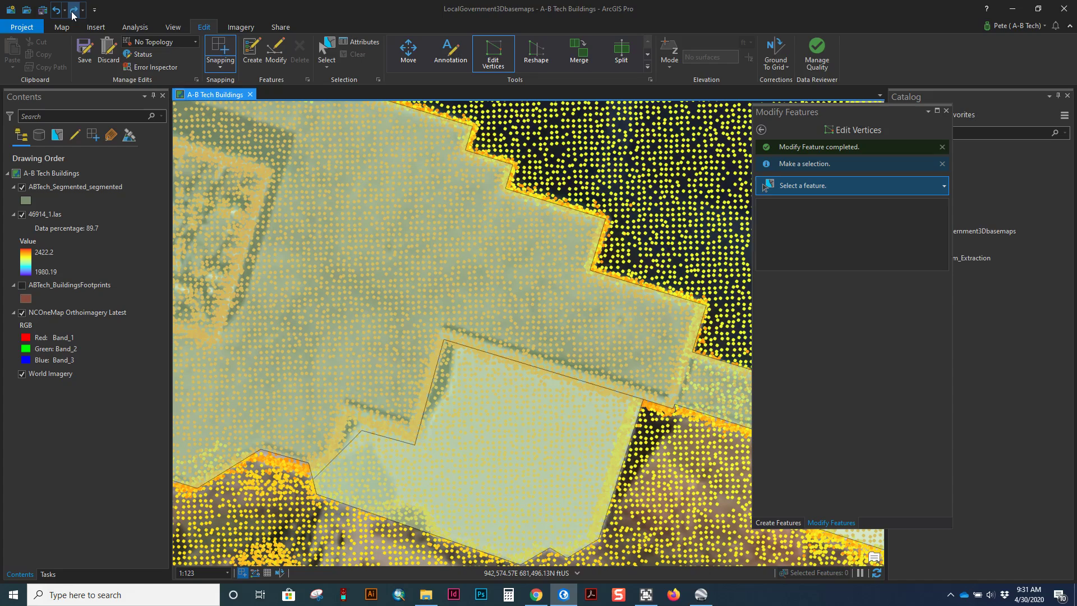
{"action": "left_click", "coordinate": [22, 214]}
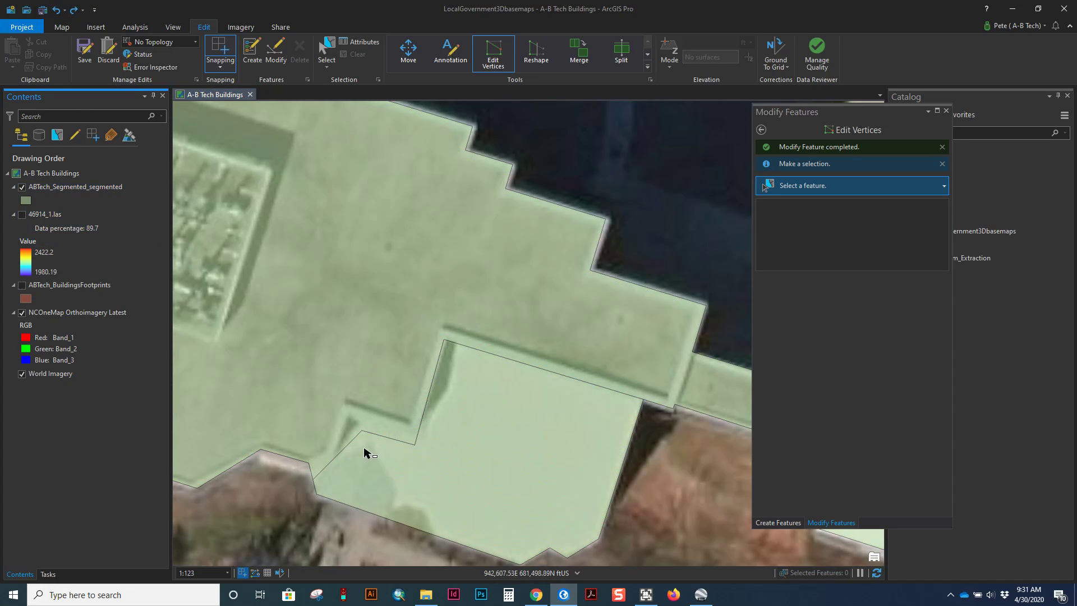
- Enable Map Topology for editing, select the Sycamore Building's main roof, and leave the vertex editing tool
{"action": "left_click", "coordinate": [188, 44]}
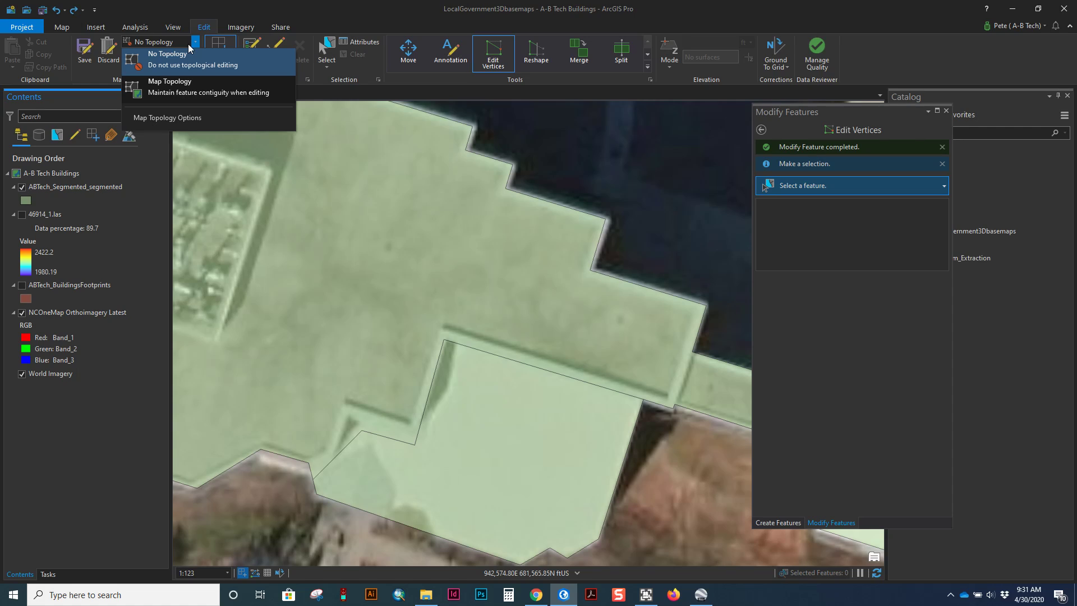
{"action": "left_click", "coordinate": [174, 91]}
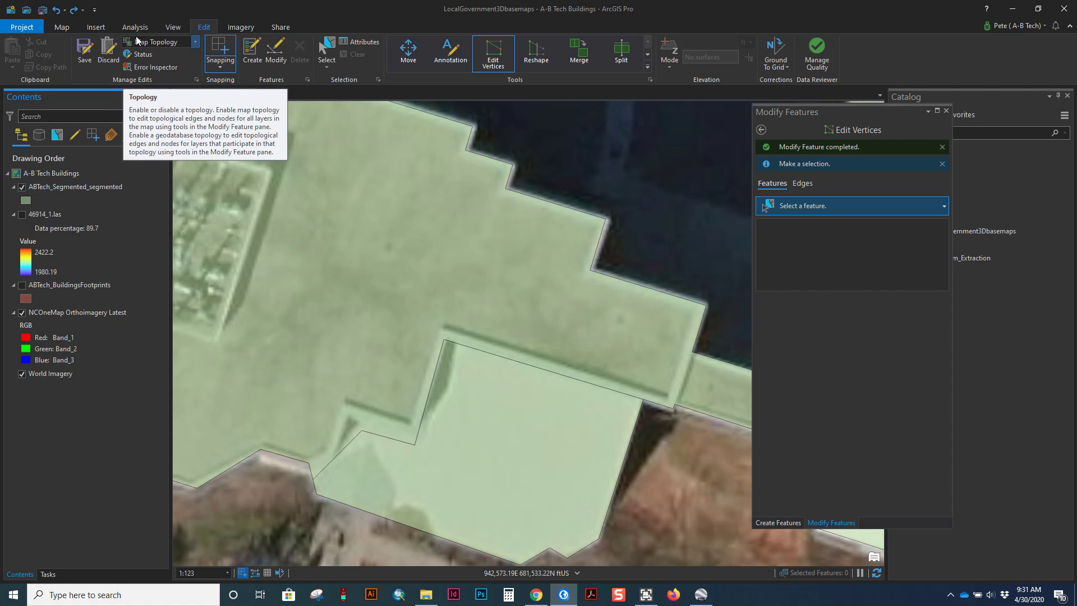
{"action": "left_click", "coordinate": [374, 435]}
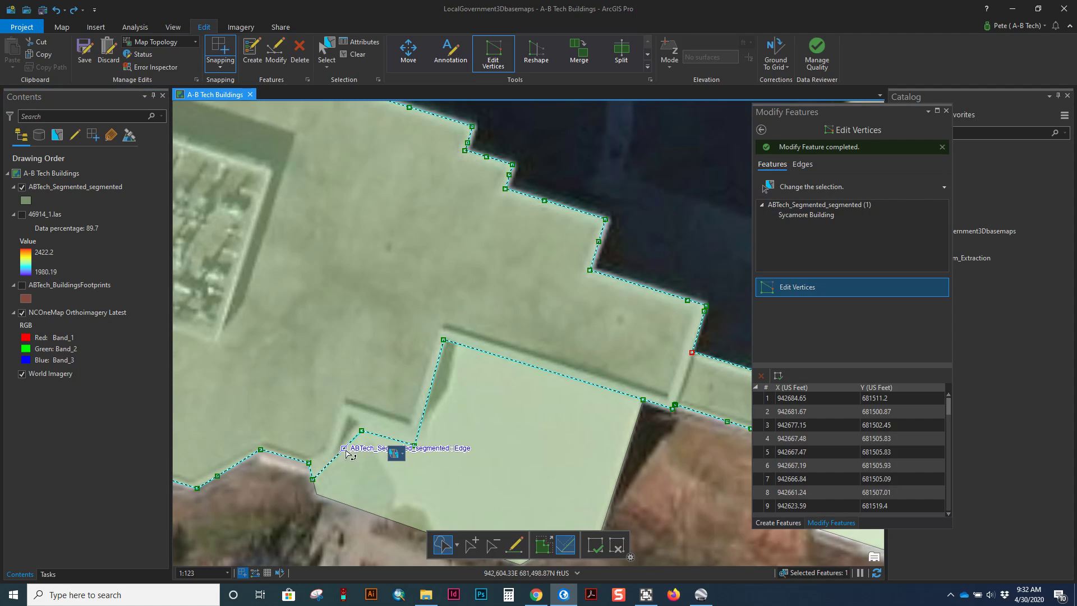
{"action": "left_click", "coordinate": [761, 132]}
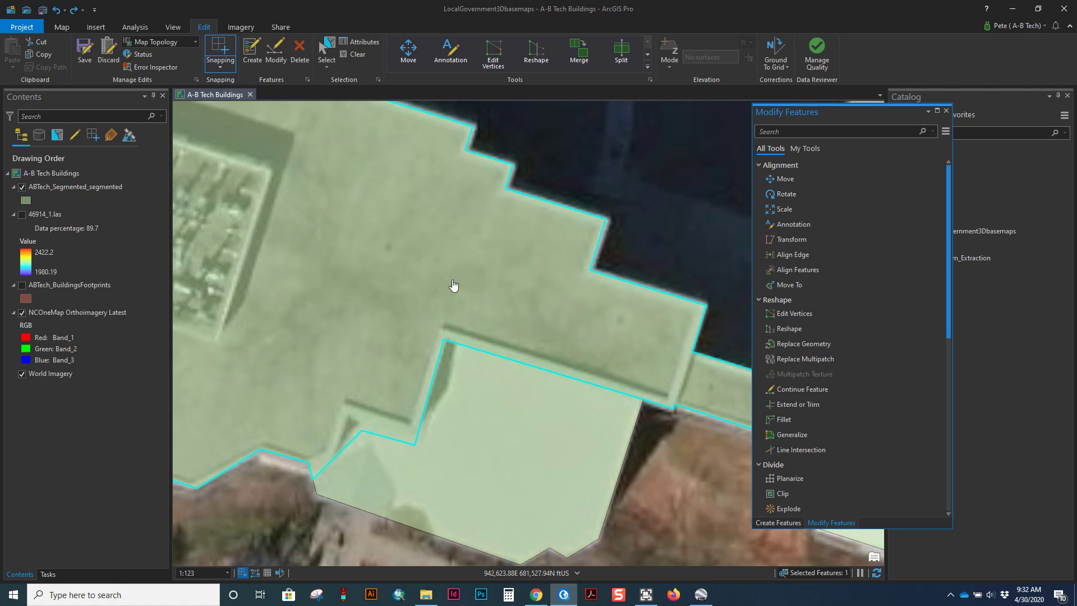
- Set up Reshape for topology edges and select the edge shared by the Sycamore Building's main roof and lower southern segment
{"action": "left_click", "coordinate": [531, 60]}
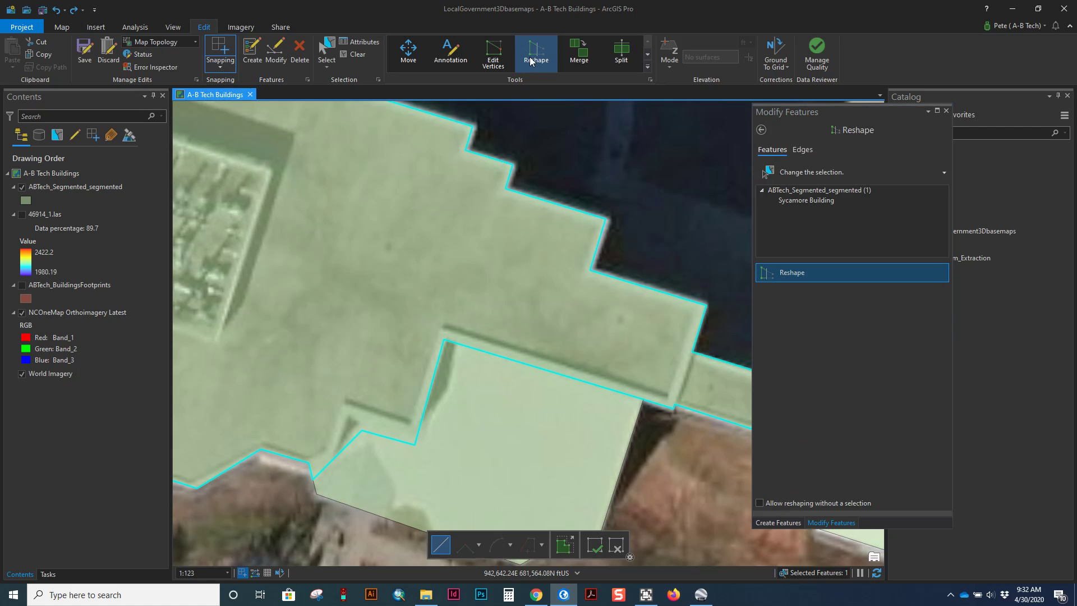
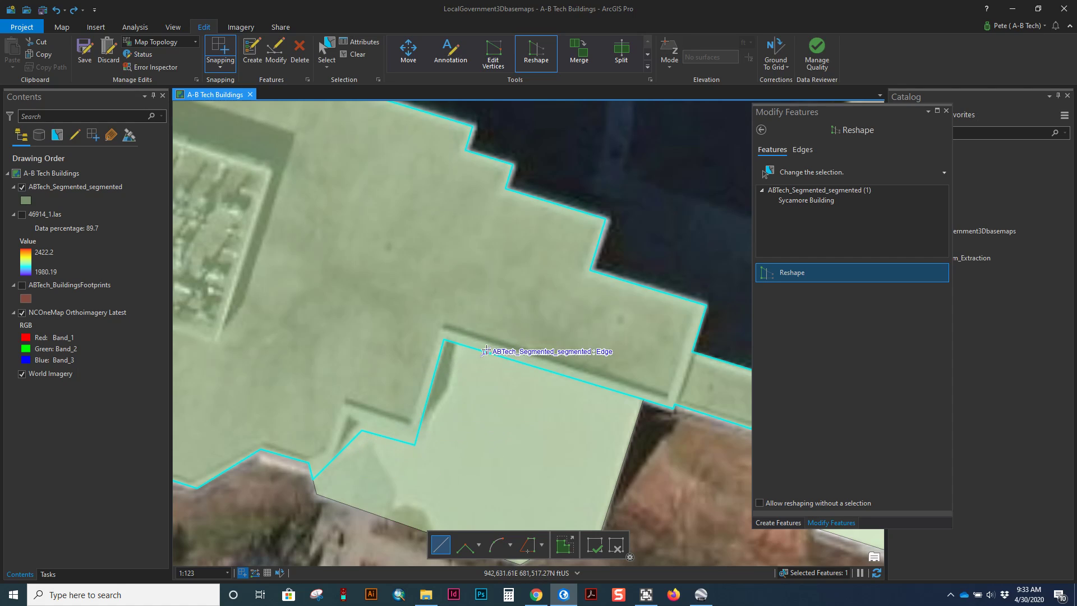
{"action": "left_click", "coordinate": [803, 149]}
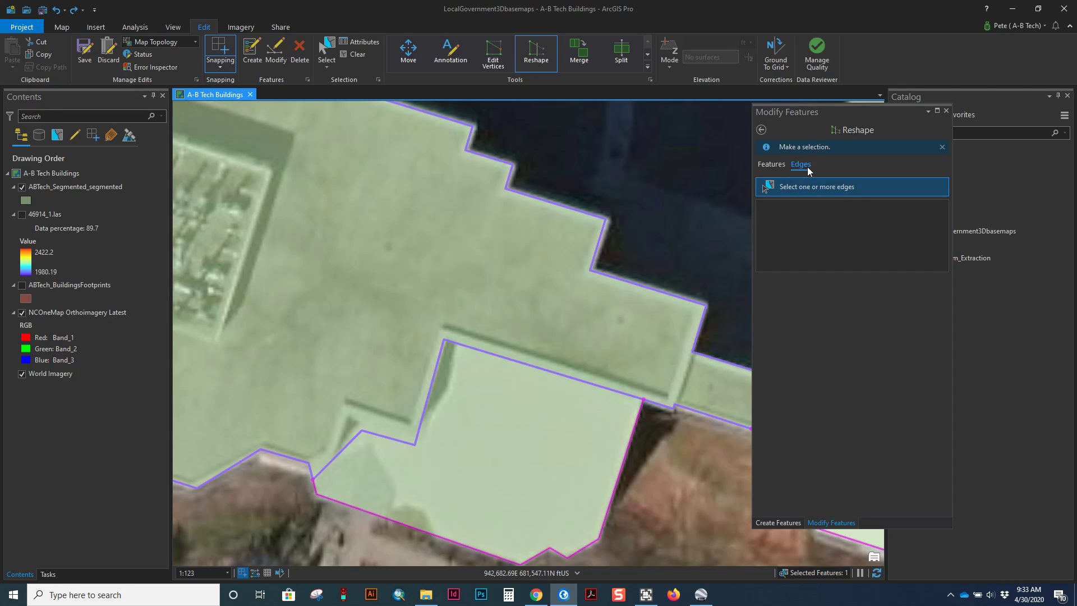
{"action": "left_click", "coordinate": [805, 169]}
{"action": "left_click", "coordinate": [802, 184]}
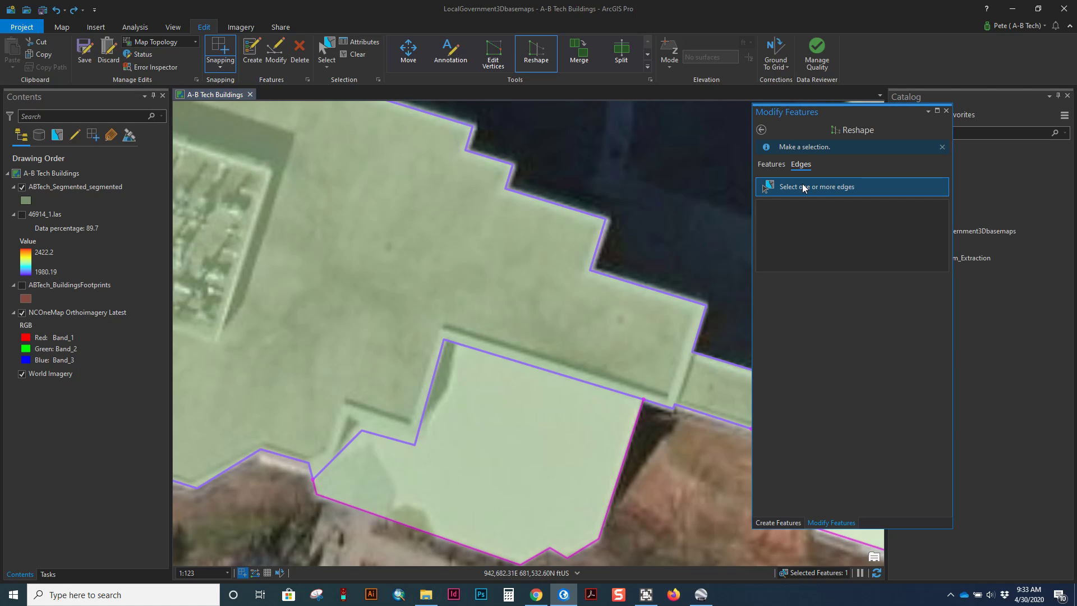
{"action": "left_click", "coordinate": [432, 380]}
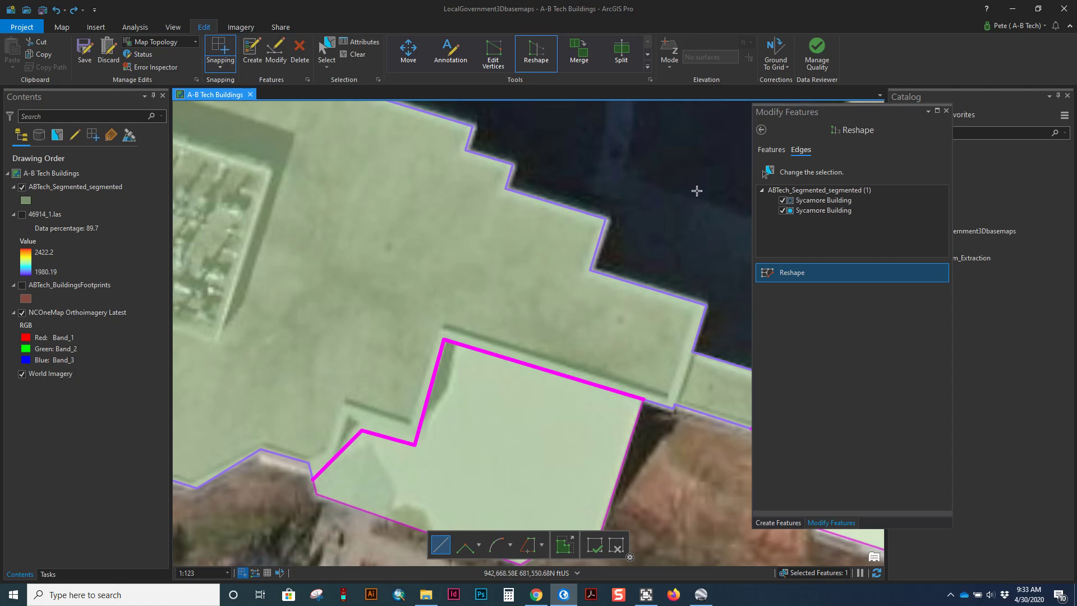
{"action": "left_click", "coordinate": [822, 201]}
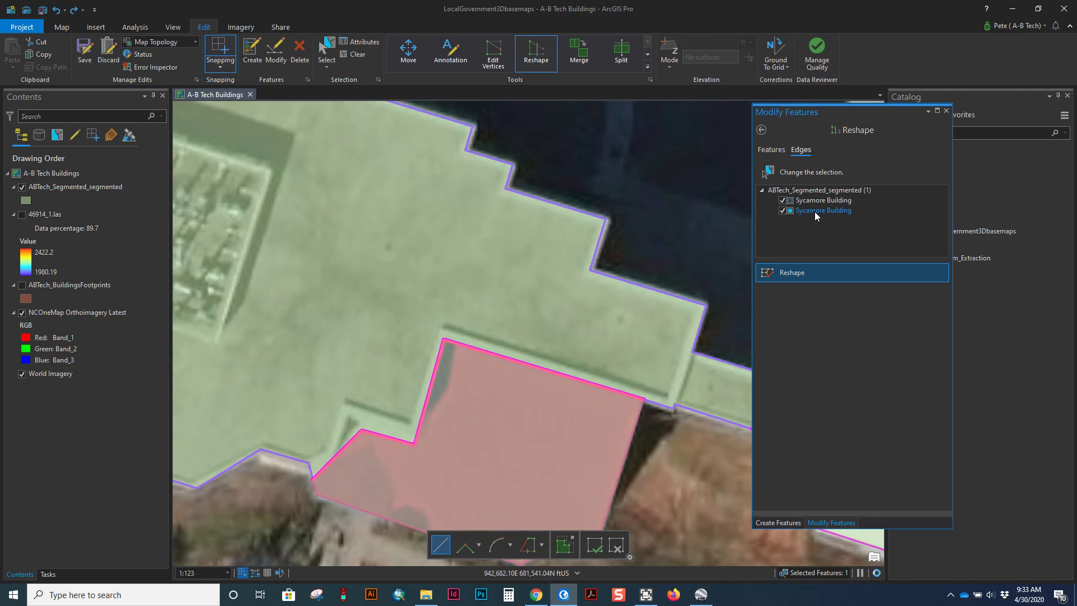
{"action": "left_click", "coordinate": [815, 211]}
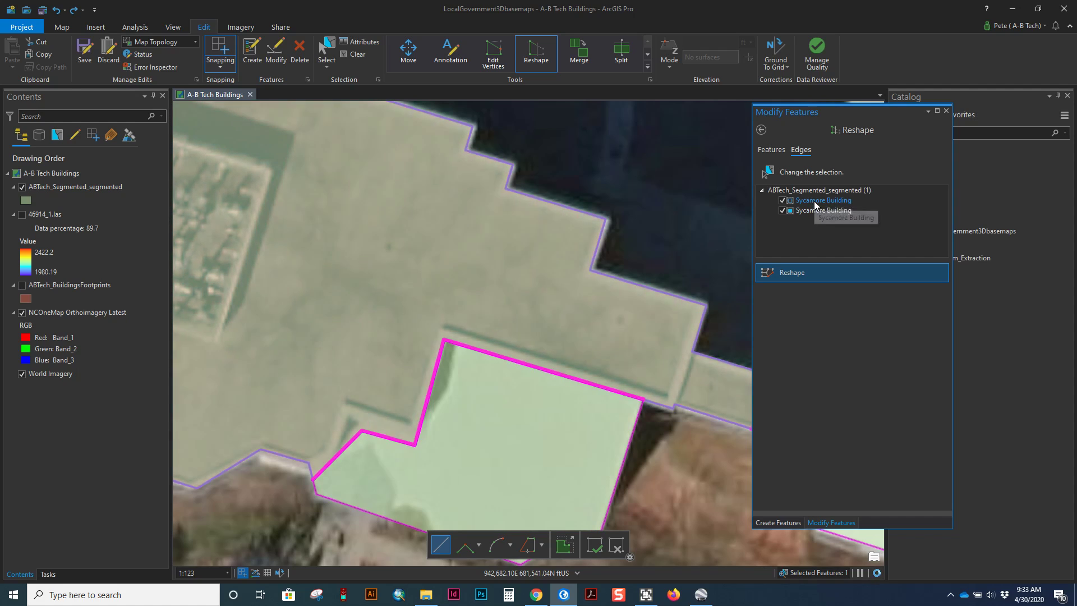
{"action": "left_click", "coordinate": [817, 212]}
{"action": "left_click", "coordinate": [816, 211]}
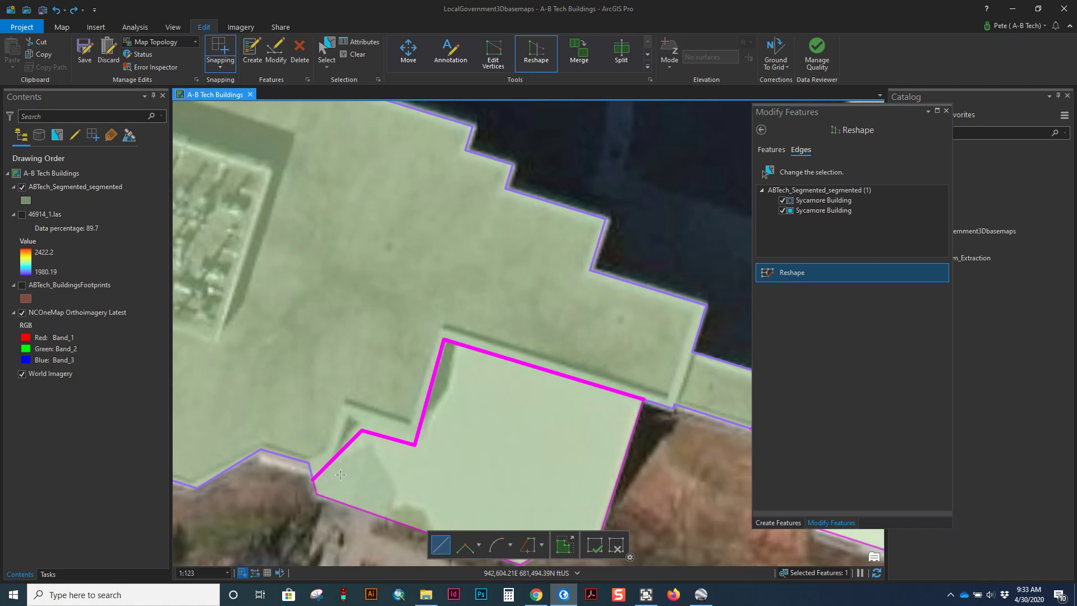
- Reshape the shared edge along the roof corners in the imagery, from the lower segment's western corner around the notch to its northeast corner
{"action": "left_click", "coordinate": [315, 475]}
{"action": "left_click", "coordinate": [329, 452]}
{"action": "left_click", "coordinate": [344, 405]}
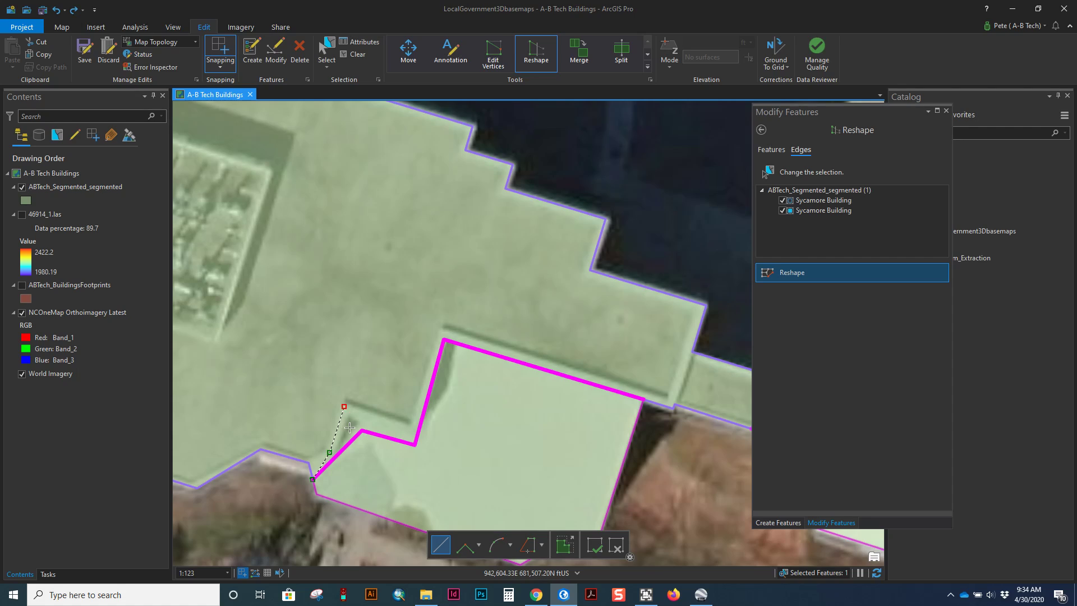
{"action": "left_click", "coordinate": [465, 544]}
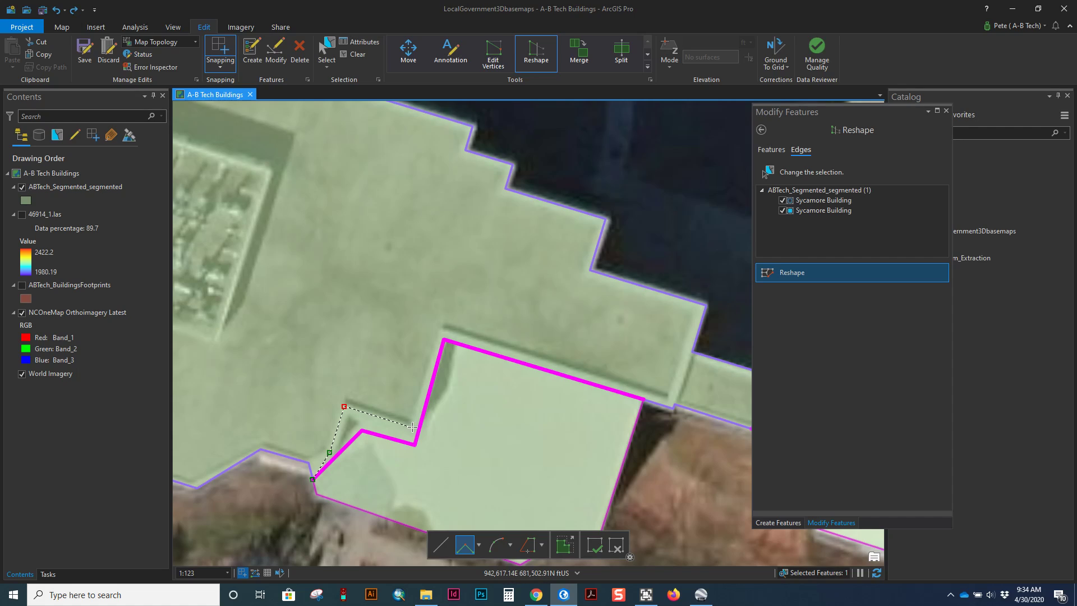
{"action": "left_click", "coordinate": [410, 427]}
{"action": "left_click", "coordinate": [439, 338]}
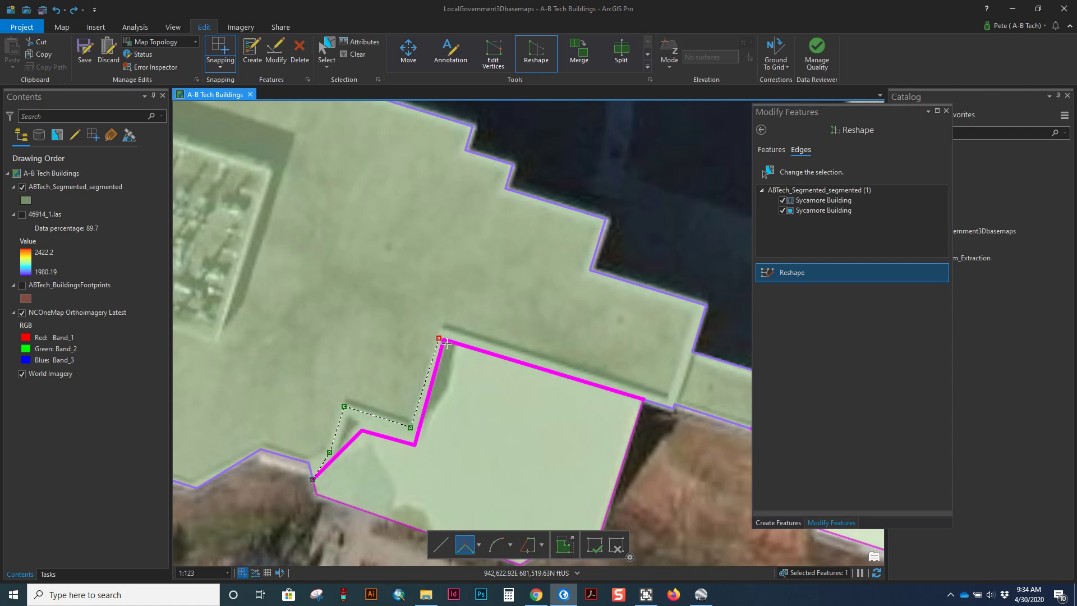
{"action": "double_click", "coordinate": [642, 399]}
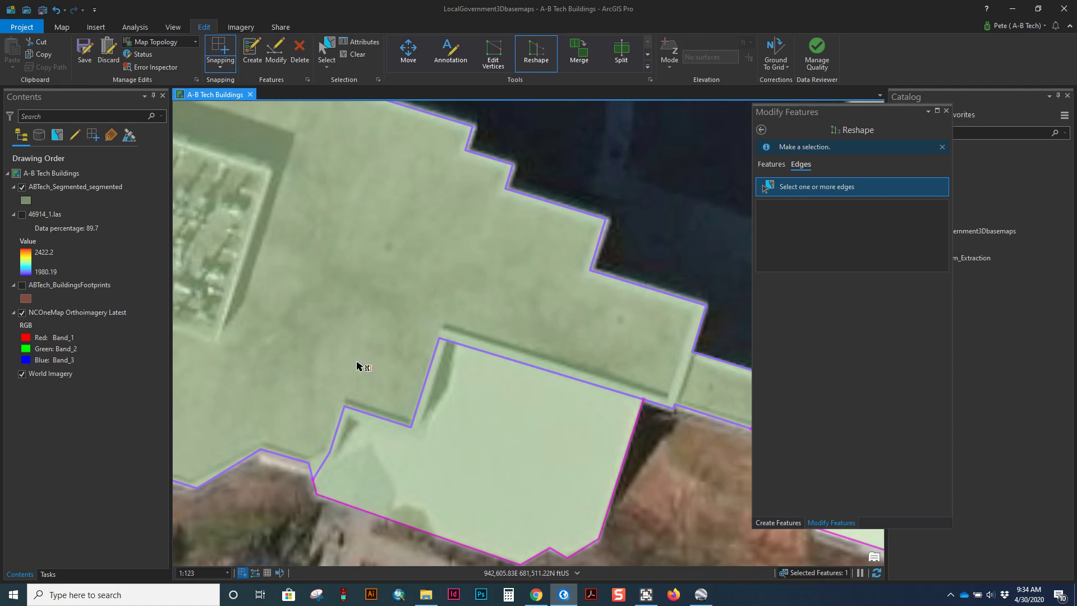
- Switch the Reshape tool back from edges to whole features
{"action": "left_click_drag", "start_coordinate": [367, 352], "coordinate": [325, 210]}
{"action": "left_click_drag", "start_coordinate": [620, 248], "coordinate": [420, 328]}
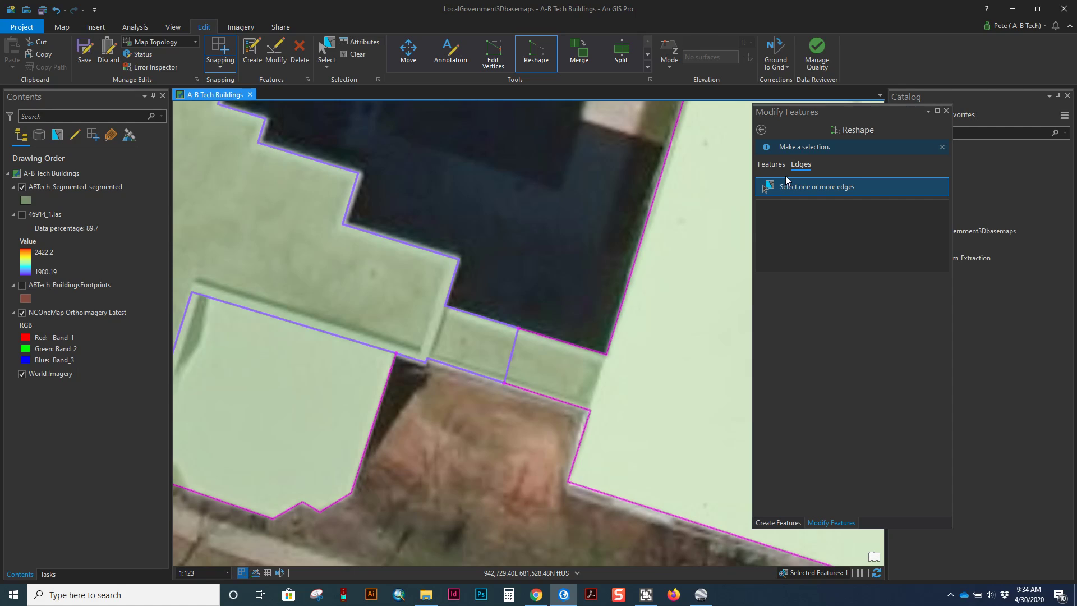
{"action": "left_click", "coordinate": [772, 168]}
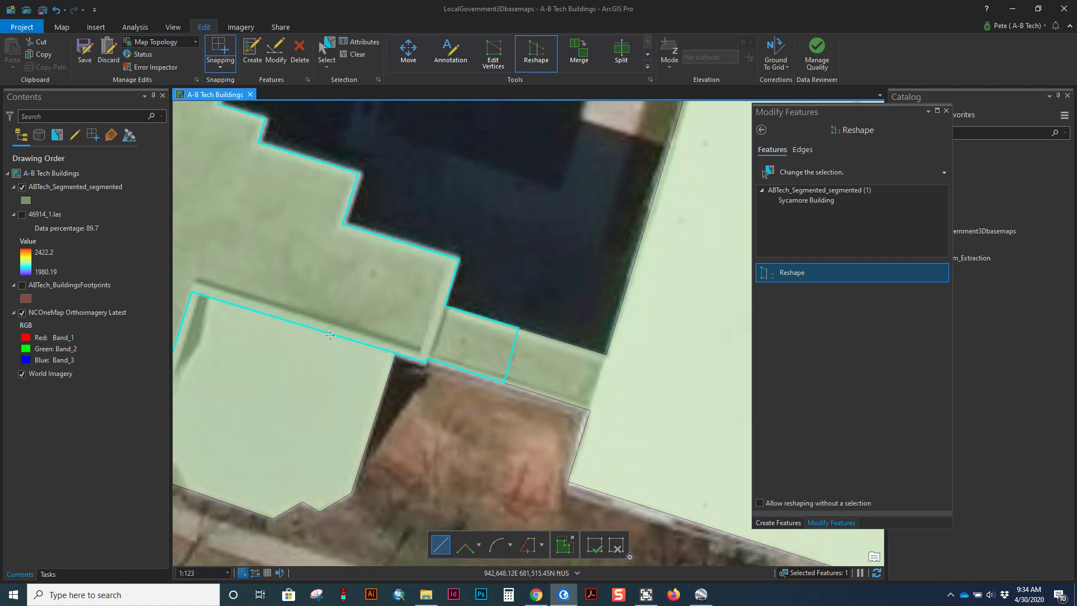
- Merge the Sycamore Building's western trellis segment with its main roof segment, preserving the trellis segment as the existing feature
{"action": "scroll", "coordinate": [269, 324], "scroll_direction": "down", "scroll_amount": 4}
{"action": "left_click_drag", "start_coordinate": [256, 324], "coordinate": [478, 352]}
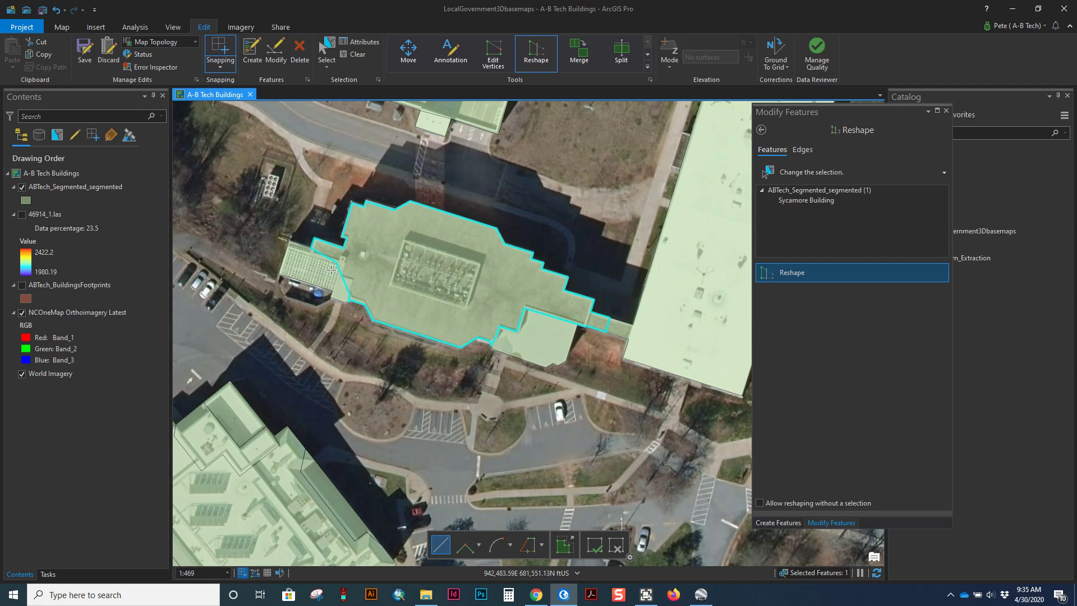
{"action": "scroll", "coordinate": [314, 294], "scroll_direction": "up", "scroll_amount": 2}
{"action": "scroll", "coordinate": [319, 300], "scroll_direction": "up", "scroll_amount": 4}
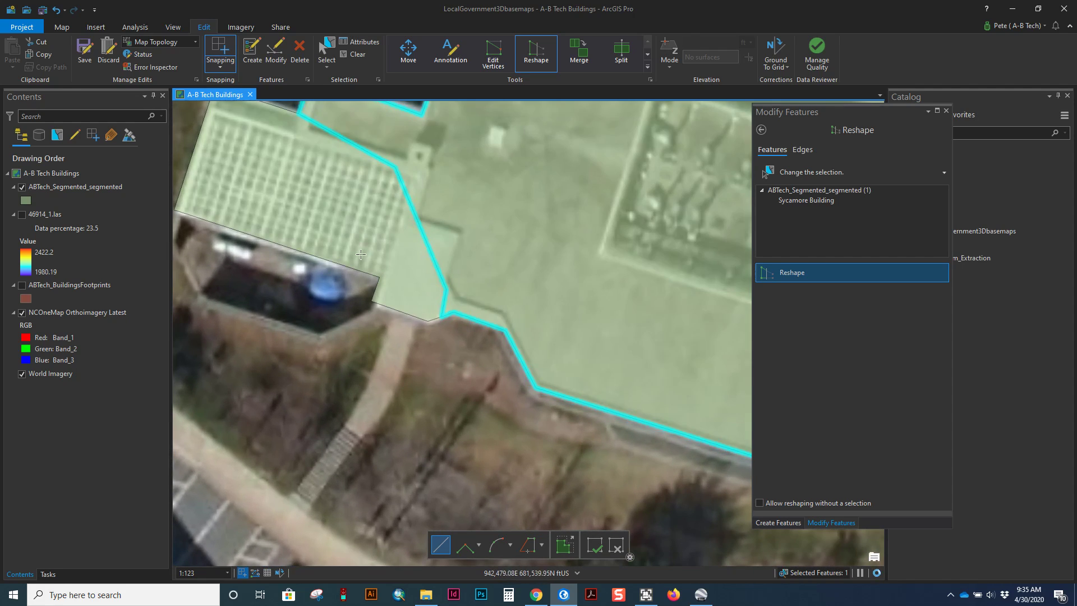
{"action": "left_click_drag", "start_coordinate": [429, 176], "coordinate": [525, 285]}
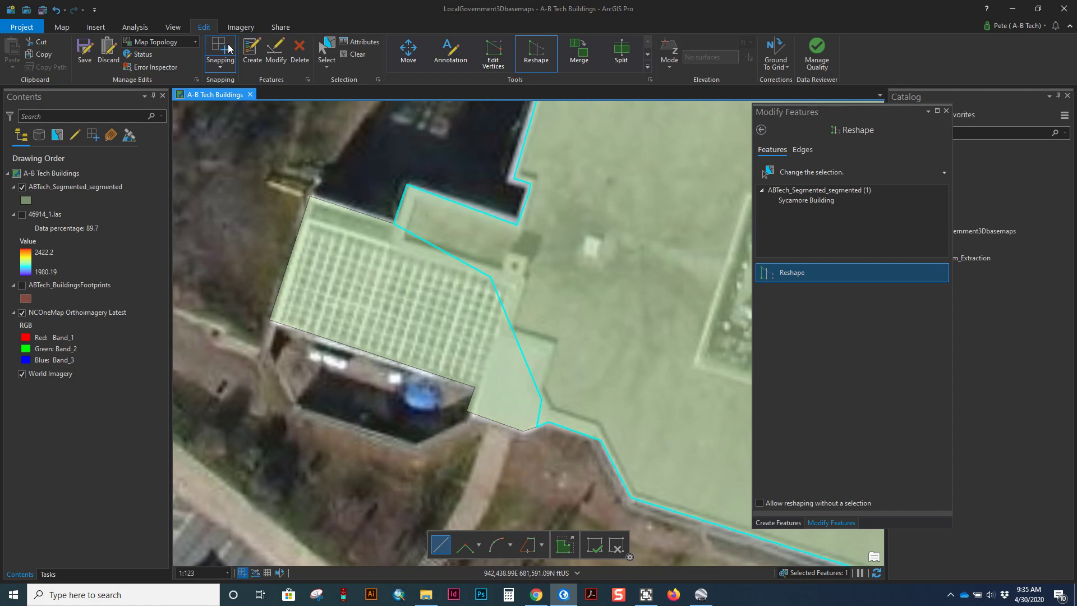
{"action": "left_click", "coordinate": [329, 45]}
{"action": "left_click", "coordinate": [409, 227]}
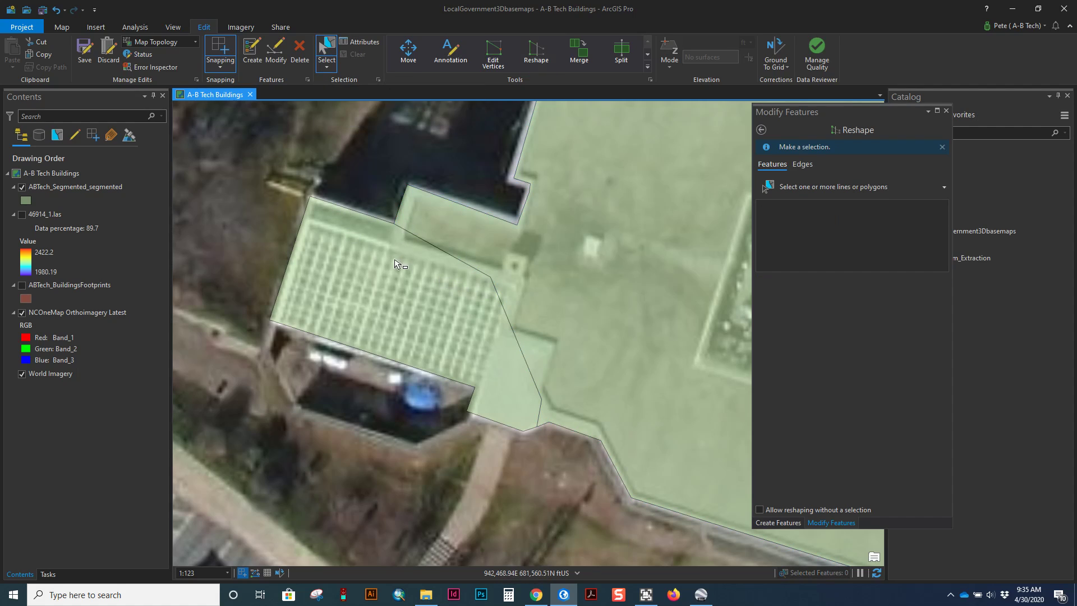
{"action": "left_click_drag", "start_coordinate": [418, 226], "coordinate": [415, 252]}
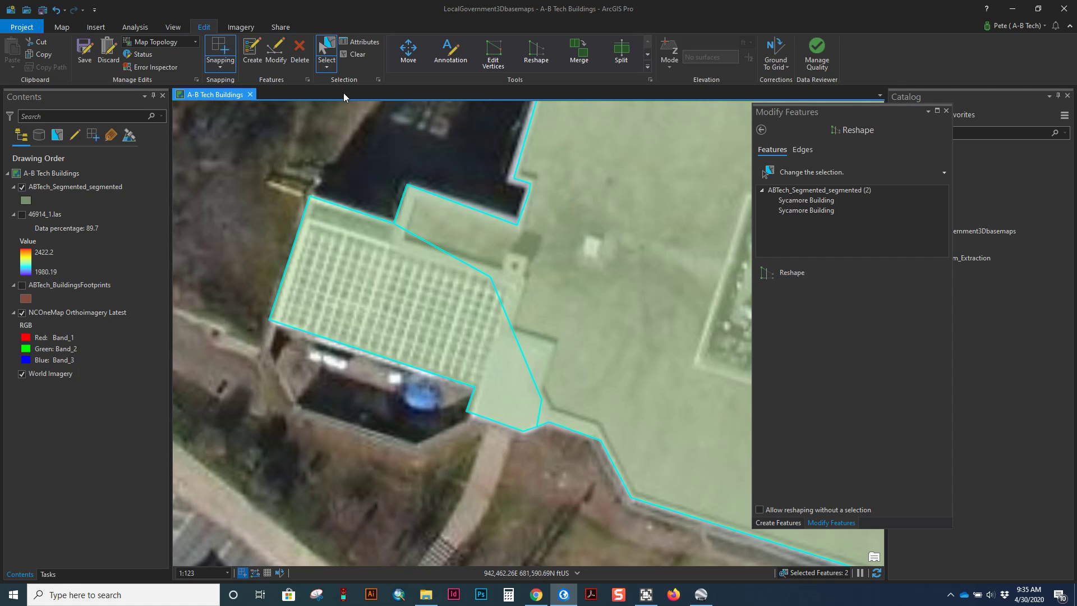
{"action": "left_click", "coordinate": [578, 51]}
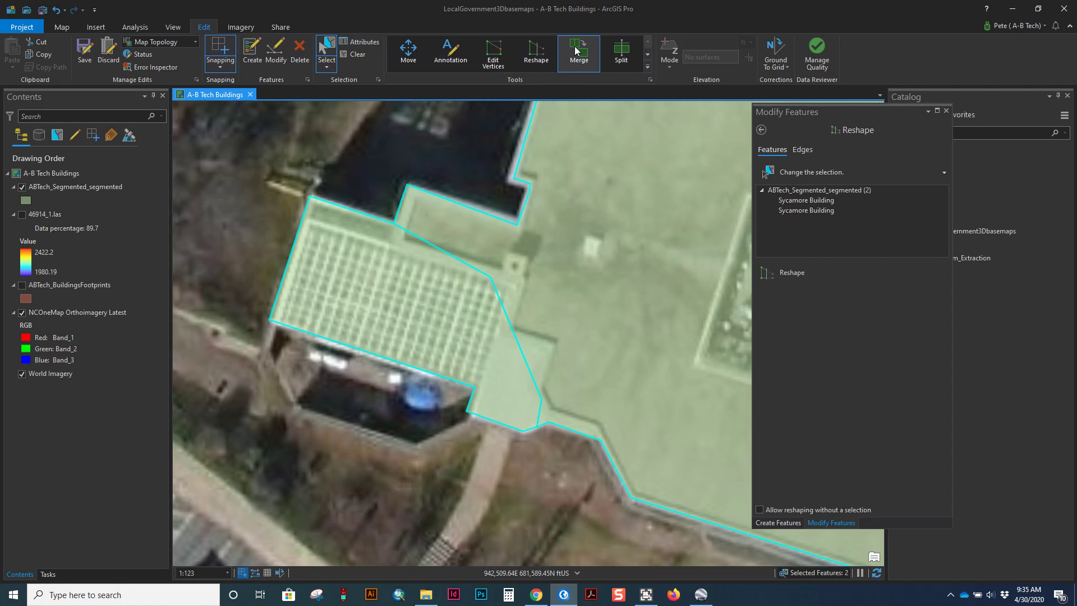
{"action": "left_click", "coordinate": [796, 243]}
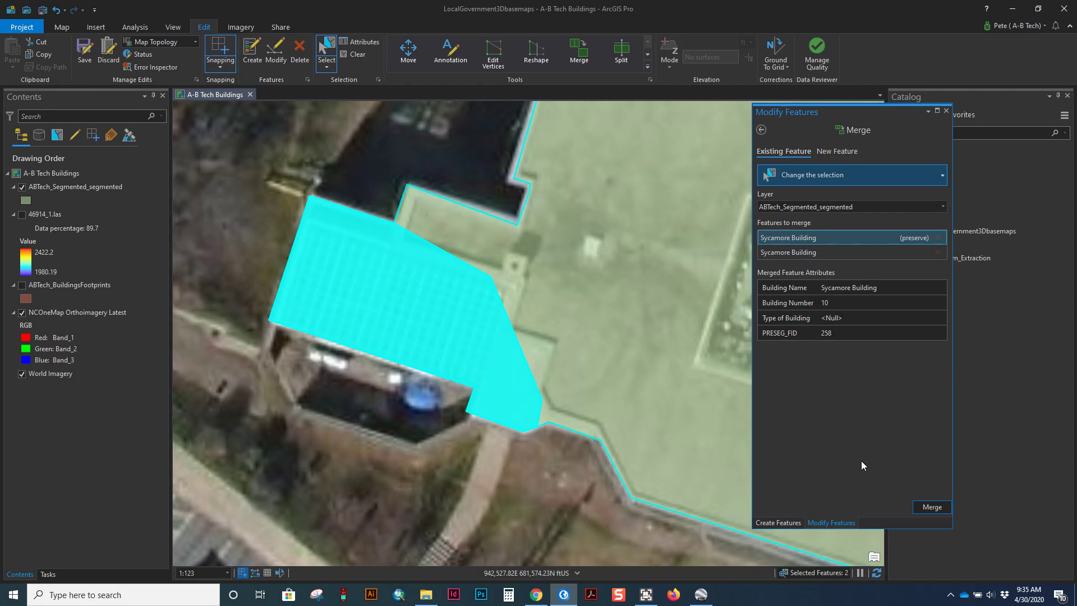
{"action": "left_click", "coordinate": [931, 506]}
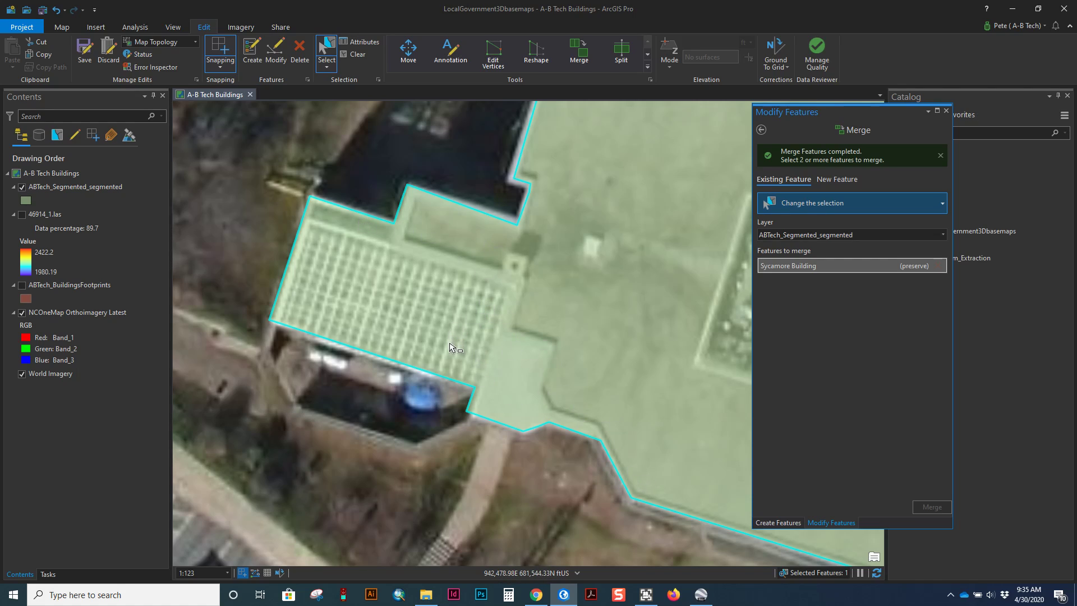
- Switch to Google Earth Pro and examine the Sycamore Building's roof and western trellis in a tilted 3D view
{"action": "key", "text": "alt+Tab"}
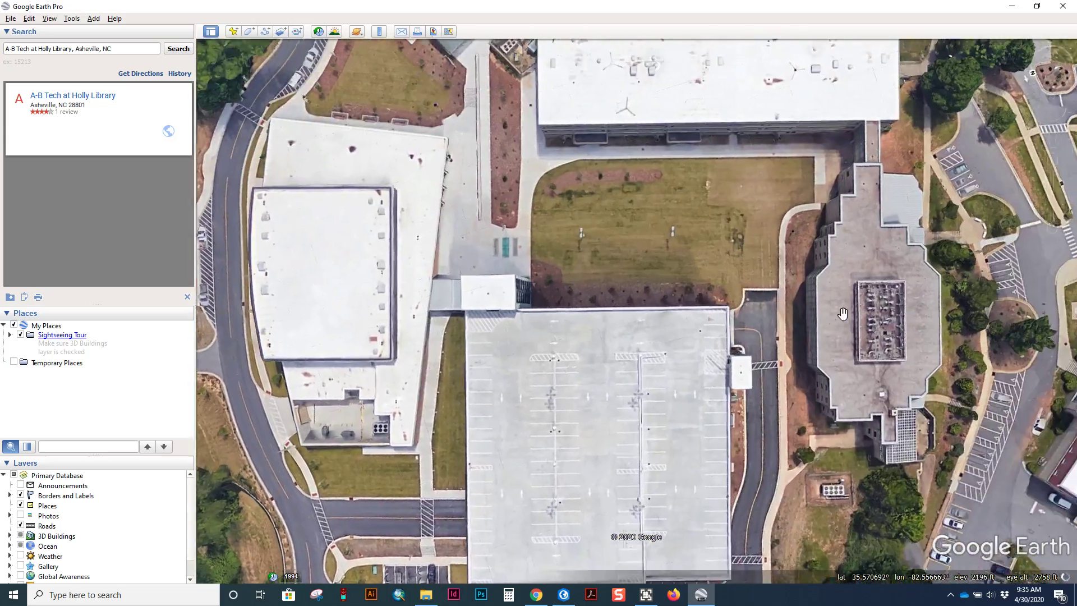
{"action": "left_click_drag", "start_coordinate": [843, 314], "coordinate": [519, 282]}
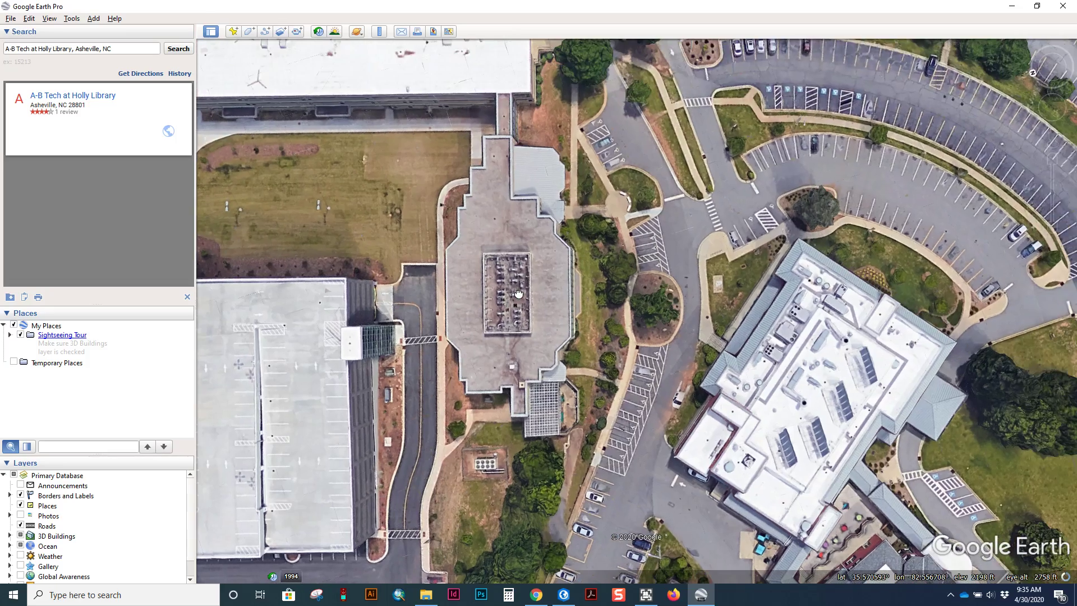
{"action": "left_click_drag", "start_coordinate": [646, 261], "coordinate": [460, 447]}
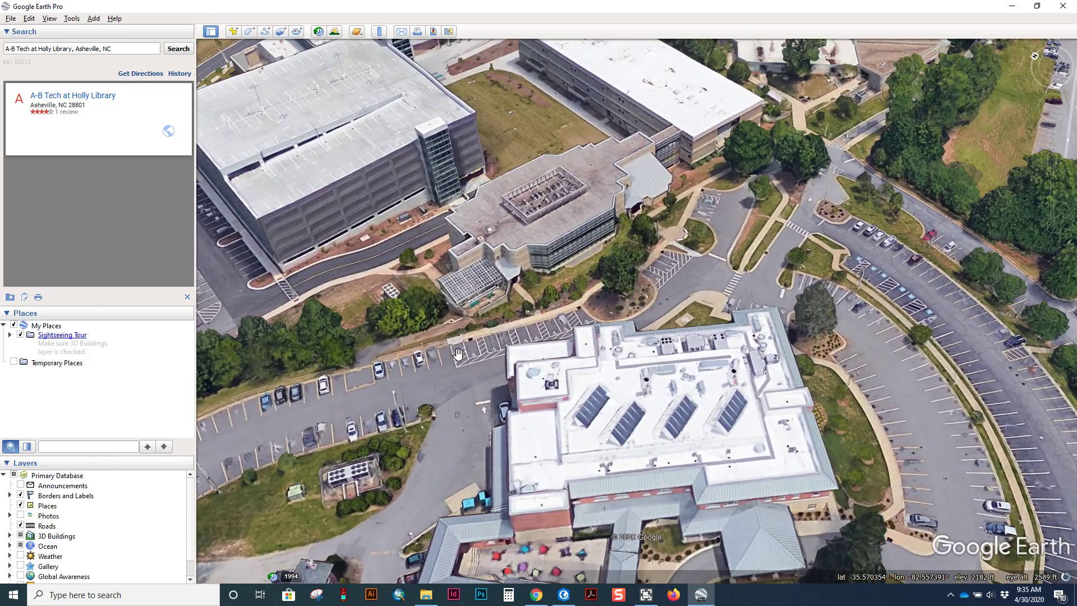
- Examine the Sycamore Building's trellis and the small canopy roof beside it up close from several 3D angles in Google Earth
{"action": "scroll", "coordinate": [517, 261], "scroll_direction": "up", "scroll_amount": 5}
{"action": "scroll", "coordinate": [516, 262], "scroll_direction": "up", "scroll_amount": 3}
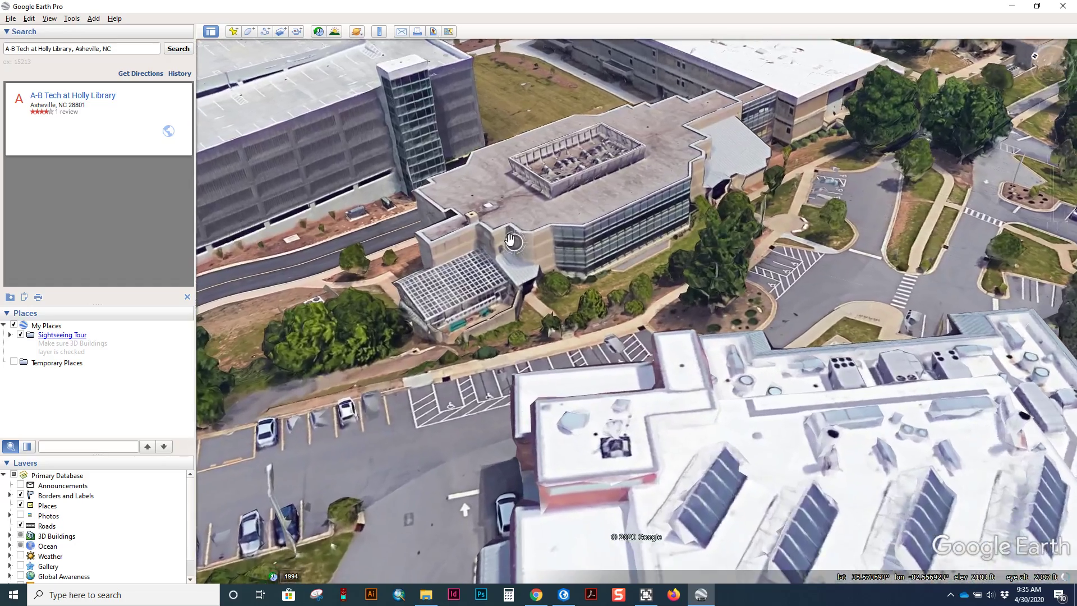
{"action": "scroll", "coordinate": [519, 192], "scroll_direction": "up", "scroll_amount": 4}
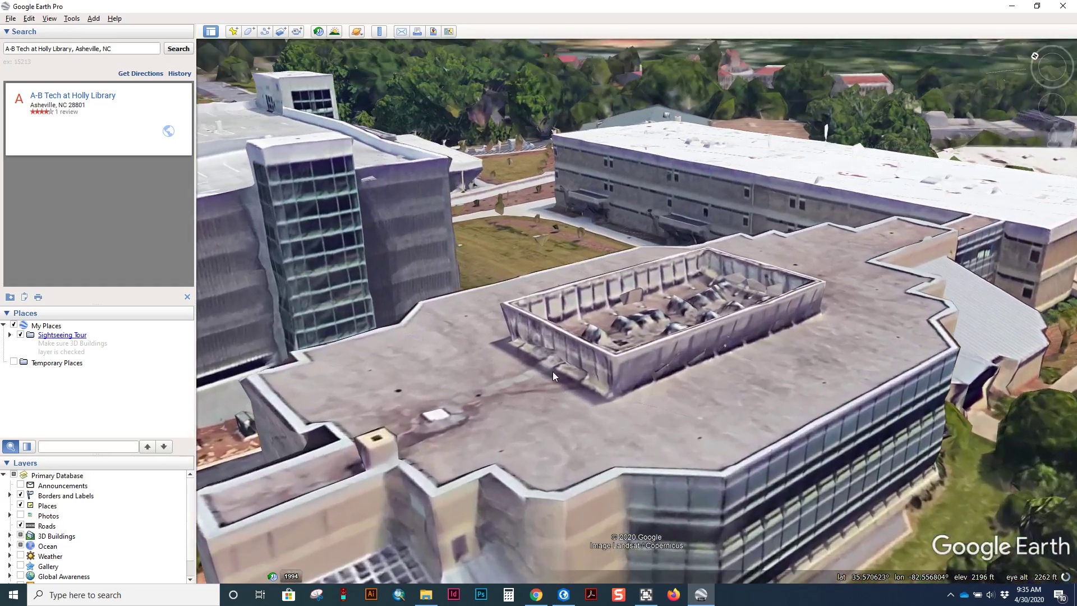
{"action": "scroll", "coordinate": [552, 210], "scroll_direction": "down", "scroll_amount": 4}
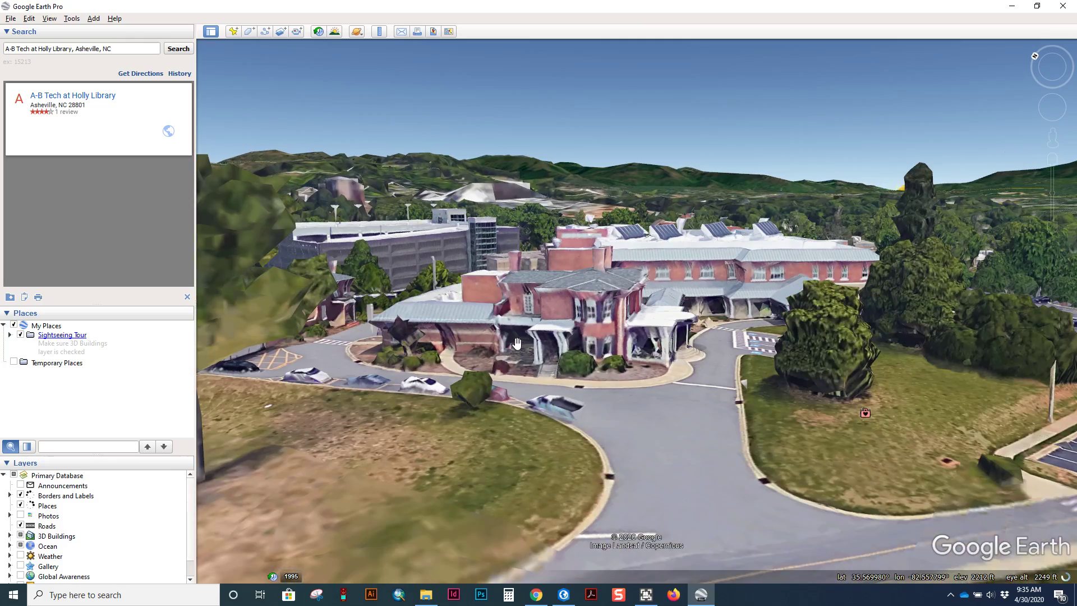
{"action": "scroll", "coordinate": [585, 332], "scroll_direction": "down", "scroll_amount": 3}
{"action": "scroll", "coordinate": [676, 386], "scroll_direction": "down", "scroll_amount": 3}
{"action": "scroll", "coordinate": [589, 320], "scroll_direction": "up", "scroll_amount": 5}
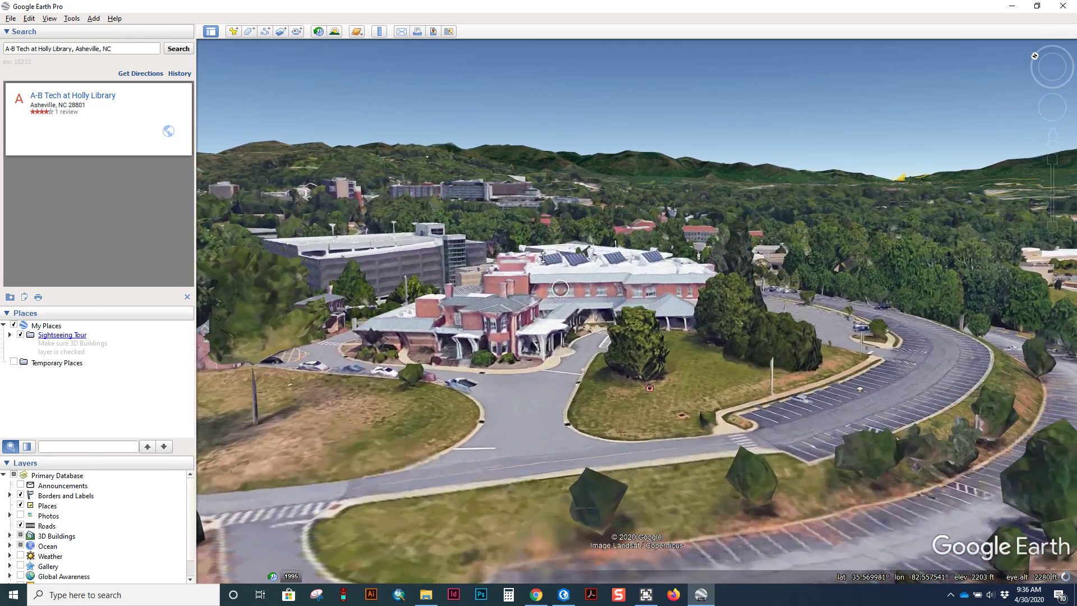
{"action": "left_click_drag", "start_coordinate": [543, 257], "coordinate": [545, 350]}
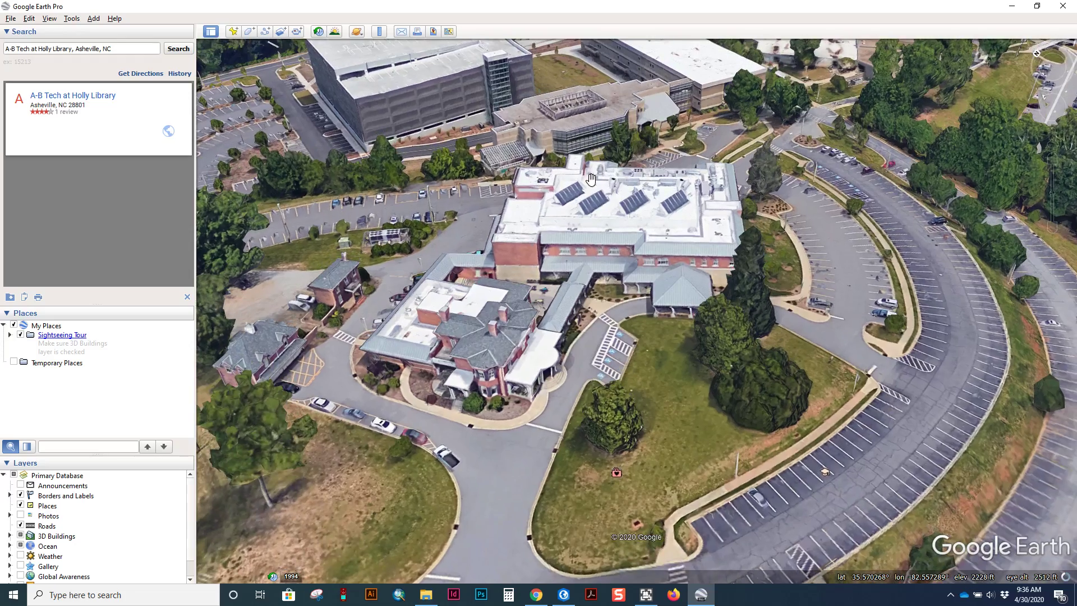
{"action": "left_click_drag", "start_coordinate": [502, 147], "coordinate": [471, 360]}
{"action": "scroll", "coordinate": [471, 360], "scroll_direction": "up", "scroll_amount": 3}
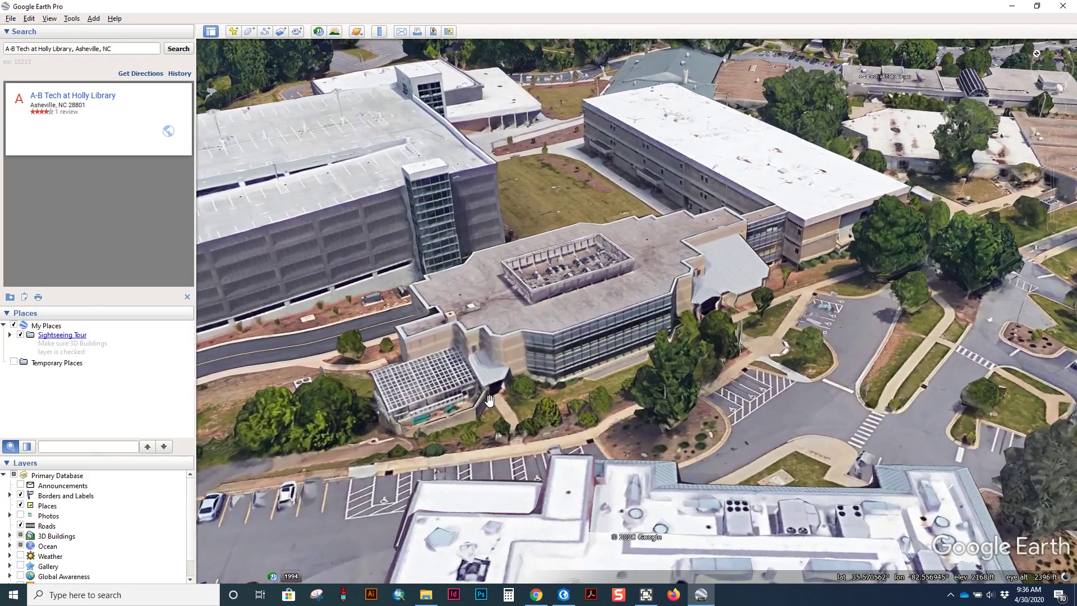
{"action": "scroll", "coordinate": [458, 417], "scroll_direction": "up", "scroll_amount": 1}
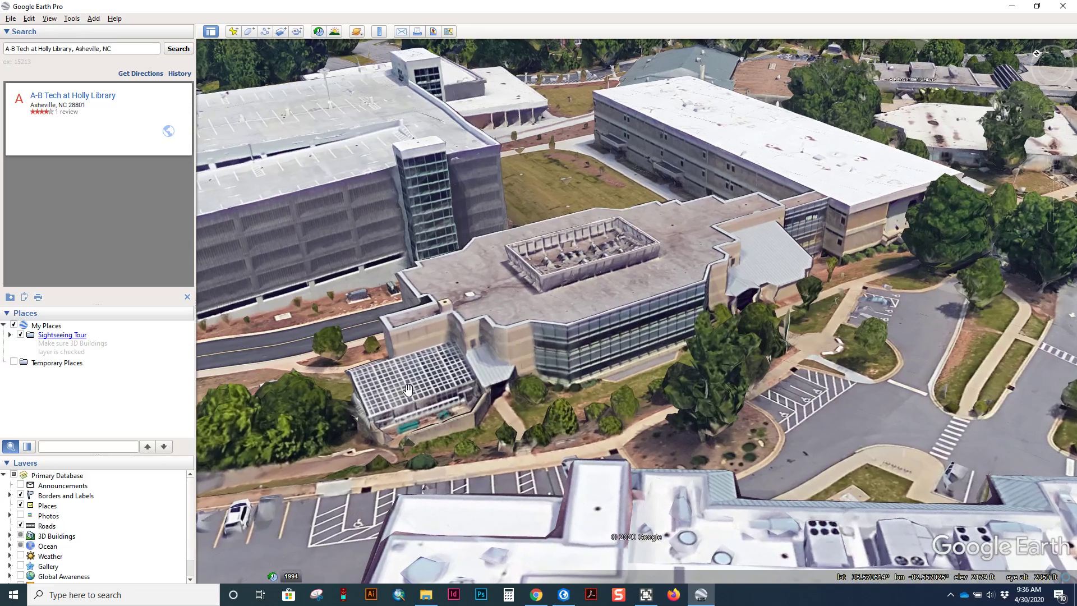
{"action": "left_click_drag", "start_coordinate": [408, 389], "coordinate": [501, 436]}
- Compare the merged footprint in ArcGIS Pro with the Google Earth view of the trellis and canopy roof, including from directly above
{"action": "key", "text": "alt+Tab"}
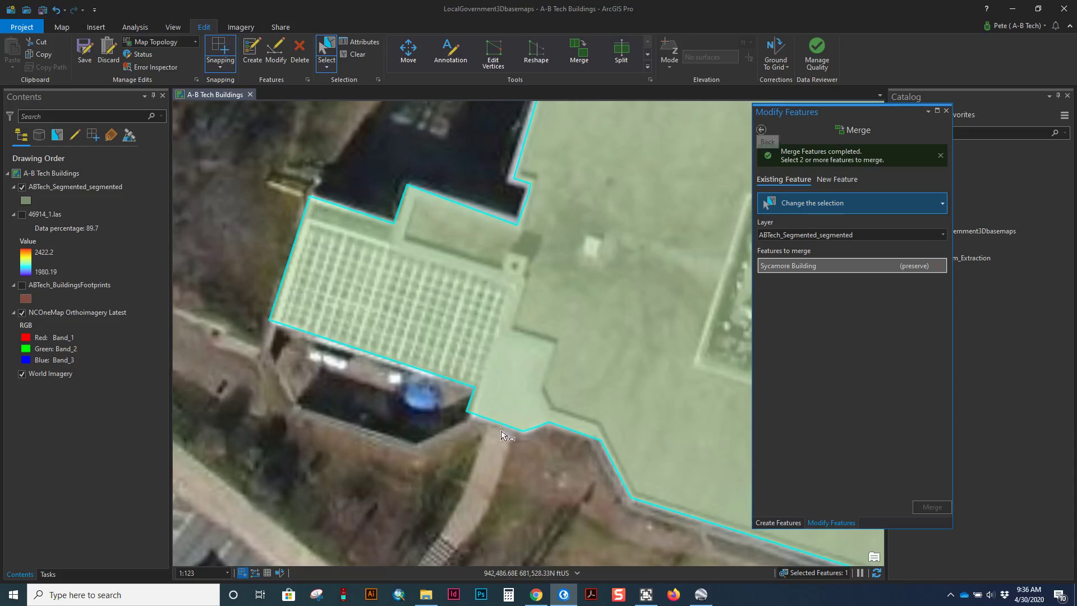
{"action": "key", "text": "alt+Tab"}
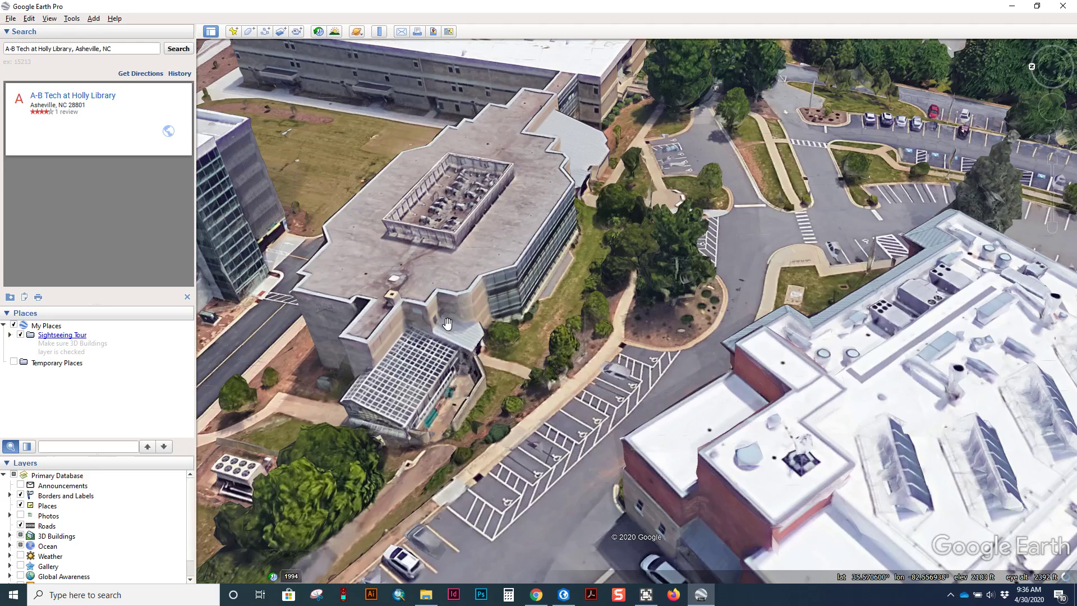
{"action": "key", "text": "alt+Tab"}
{"action": "key", "text": "alt+Tab"}
{"action": "key", "text": "alt+Tab"}
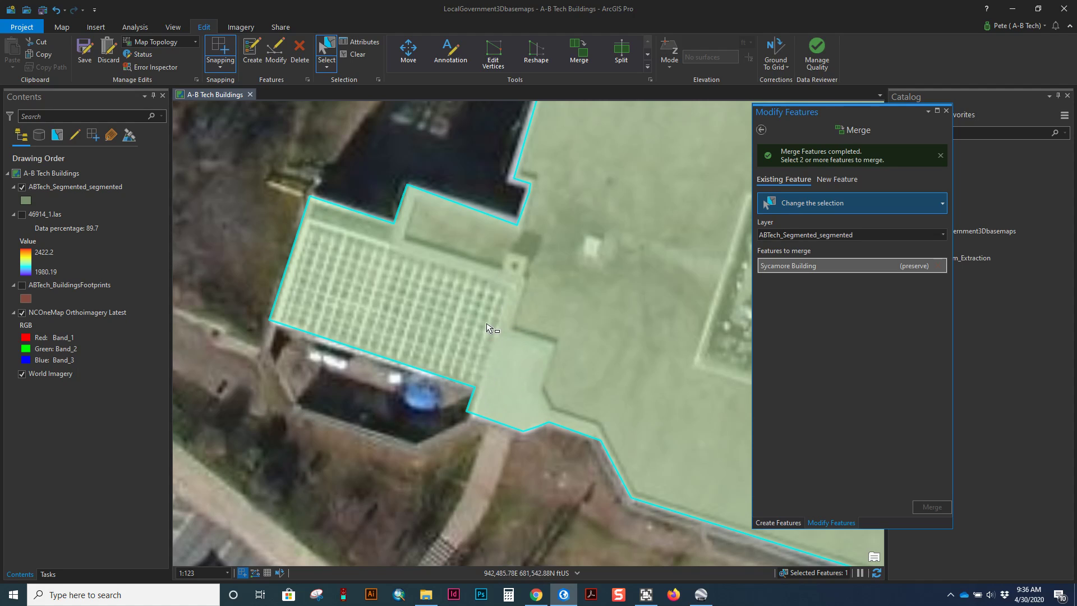
{"action": "key", "text": "alt+Tab"}
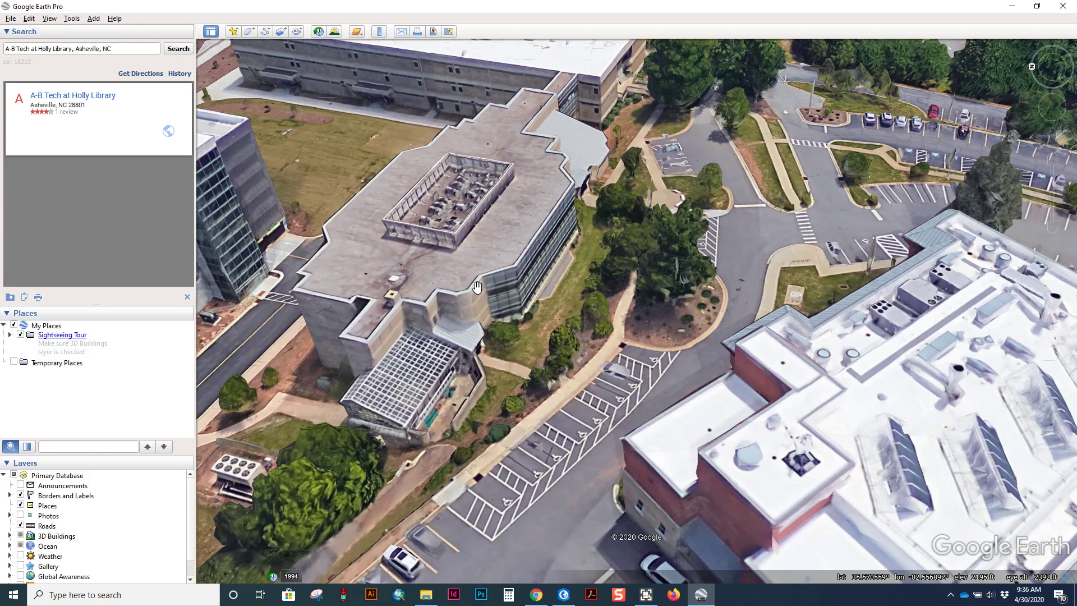
{"action": "key", "text": "alt+Tab"}
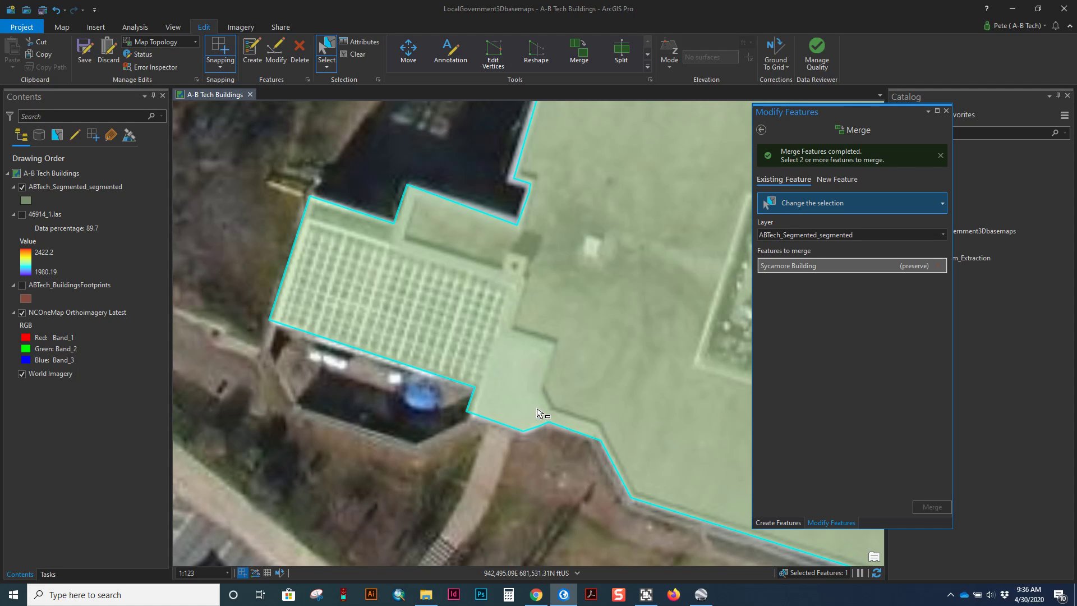
{"action": "key", "text": "alt+Tab"}
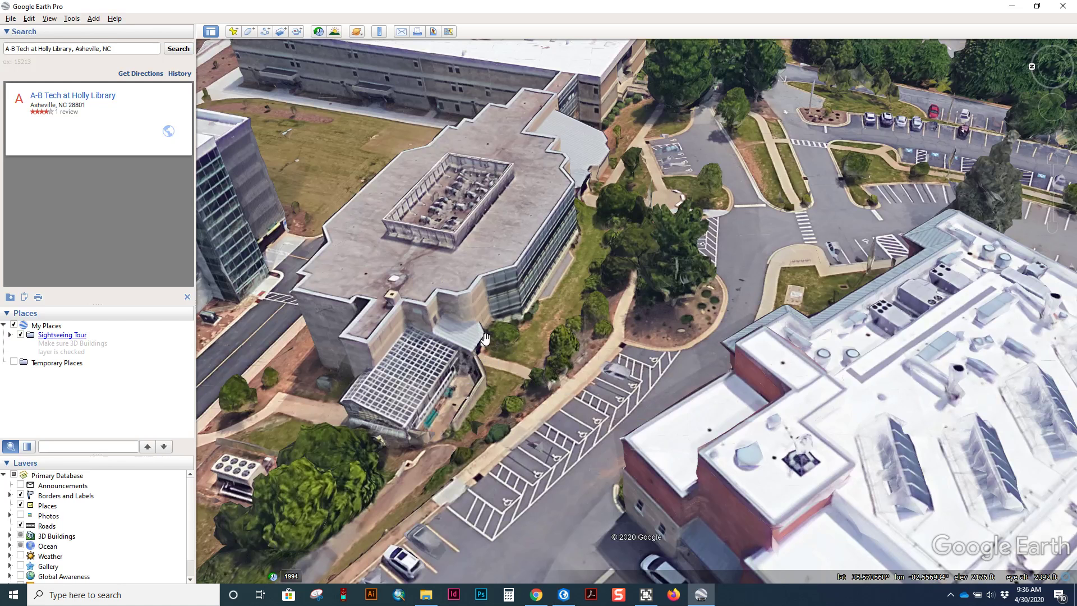
{"action": "left_click_drag", "start_coordinate": [485, 339], "coordinate": [446, 212]}
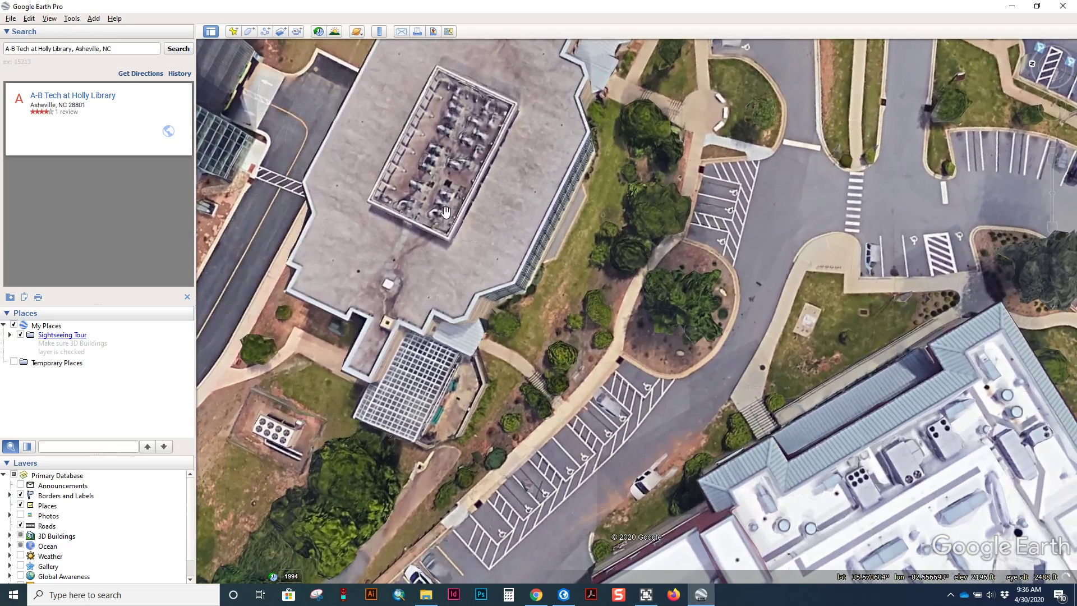
{"action": "key", "text": "alt+Tab"}
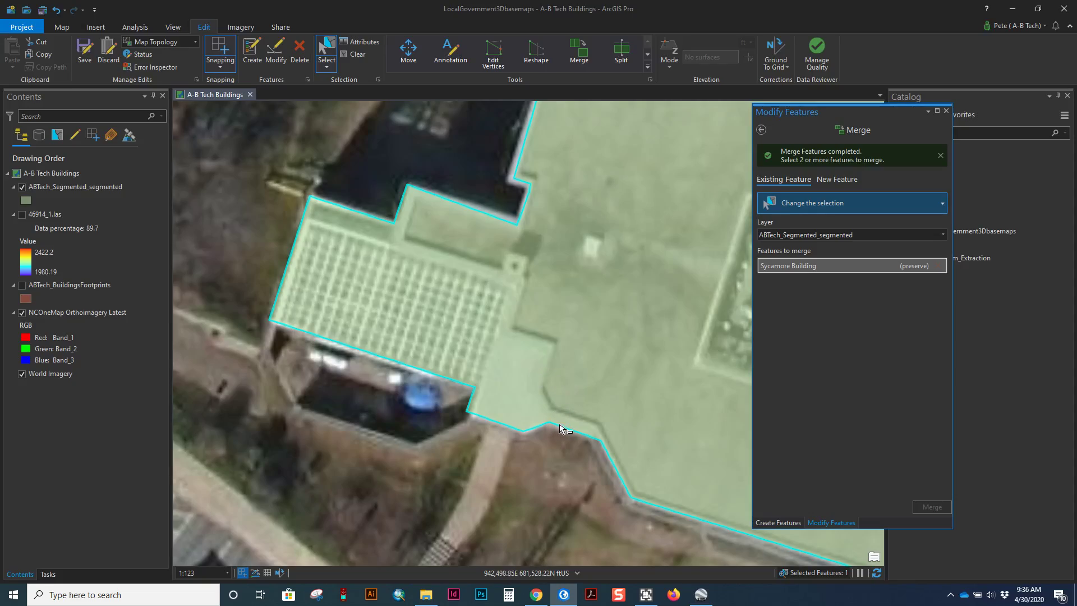
{"action": "key", "text": "alt+Tab"}
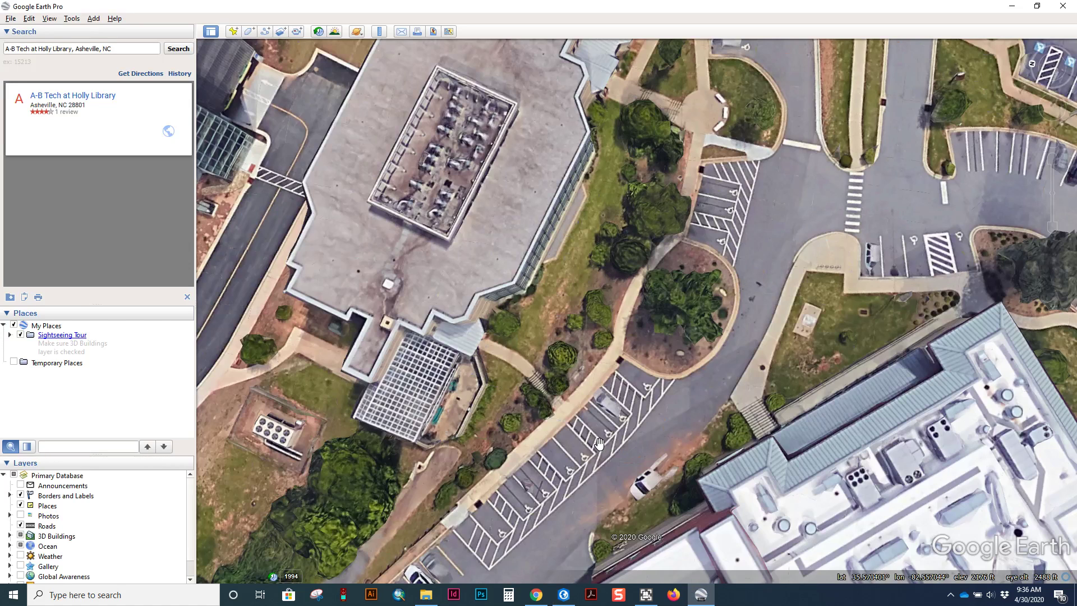
{"action": "key", "text": "alt+Tab"}
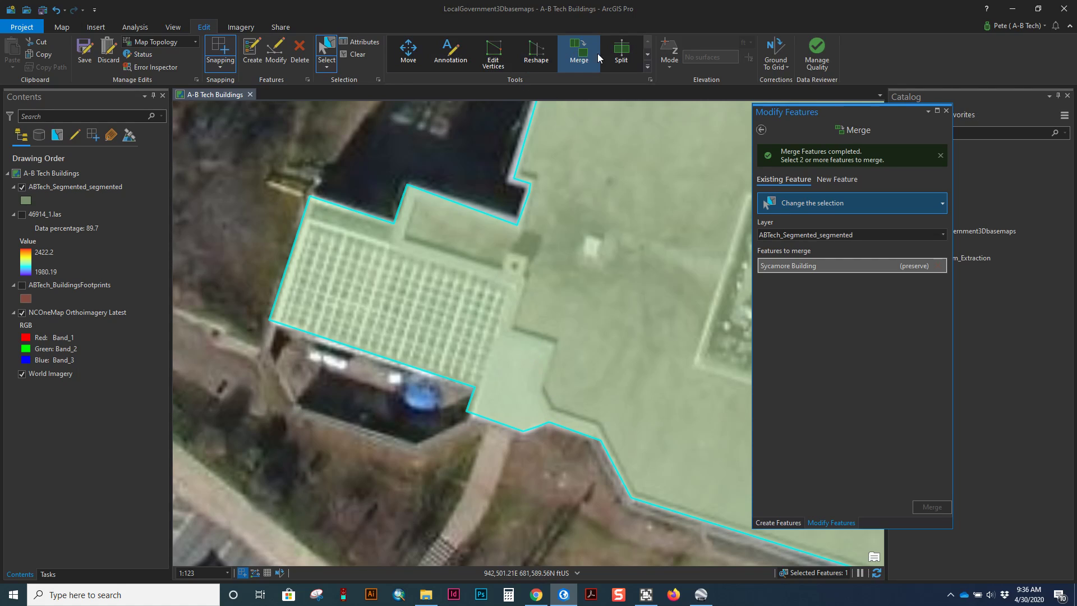
- Split the small canopy roof southeast of the trellis from the main segment along its eastern, northern and western edges, using right-angled corners
{"action": "left_click", "coordinate": [622, 56]}
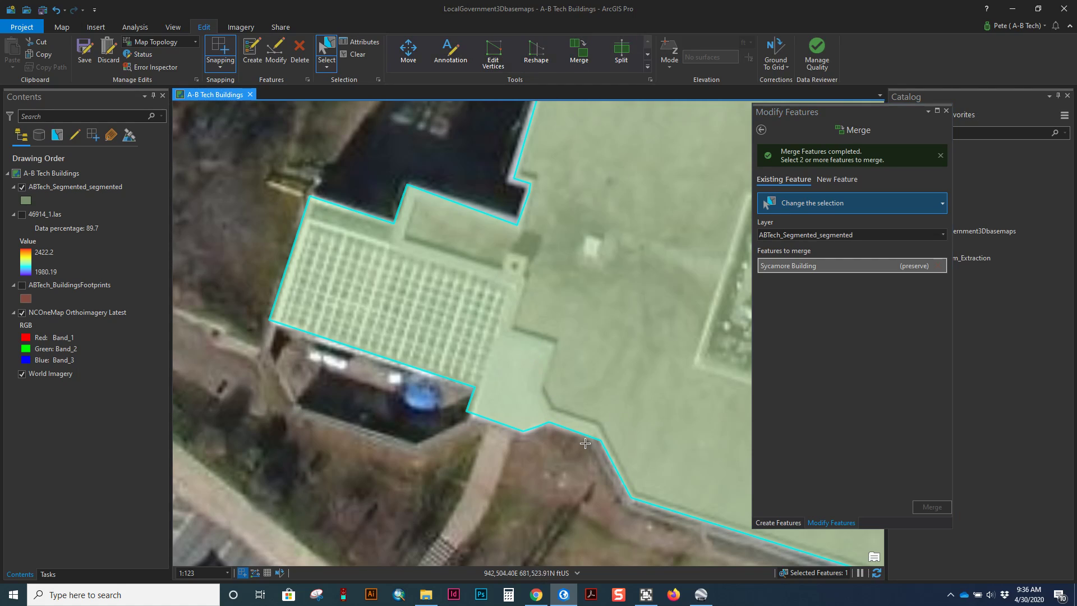
{"action": "left_click", "coordinate": [548, 422]}
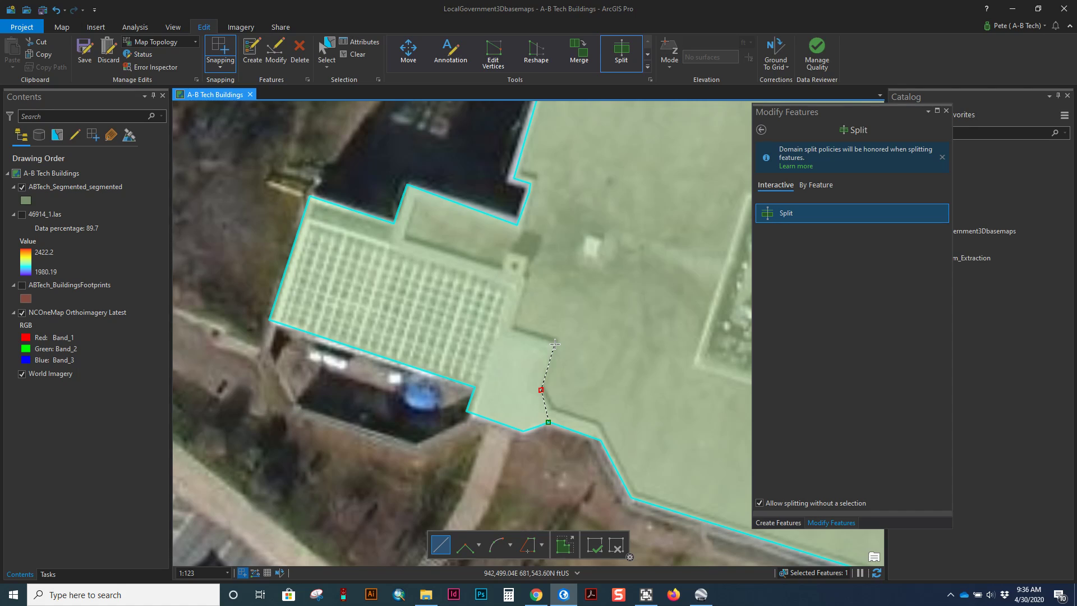
{"action": "left_click", "coordinate": [554, 343]}
{"action": "left_click", "coordinate": [465, 543]}
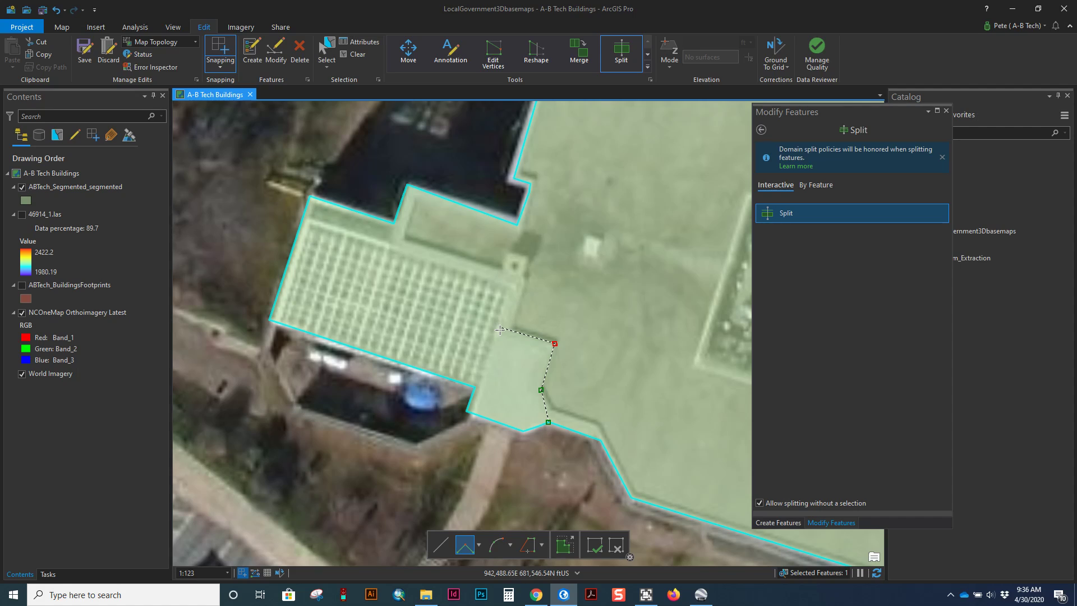
{"action": "double_click", "coordinate": [468, 438]}
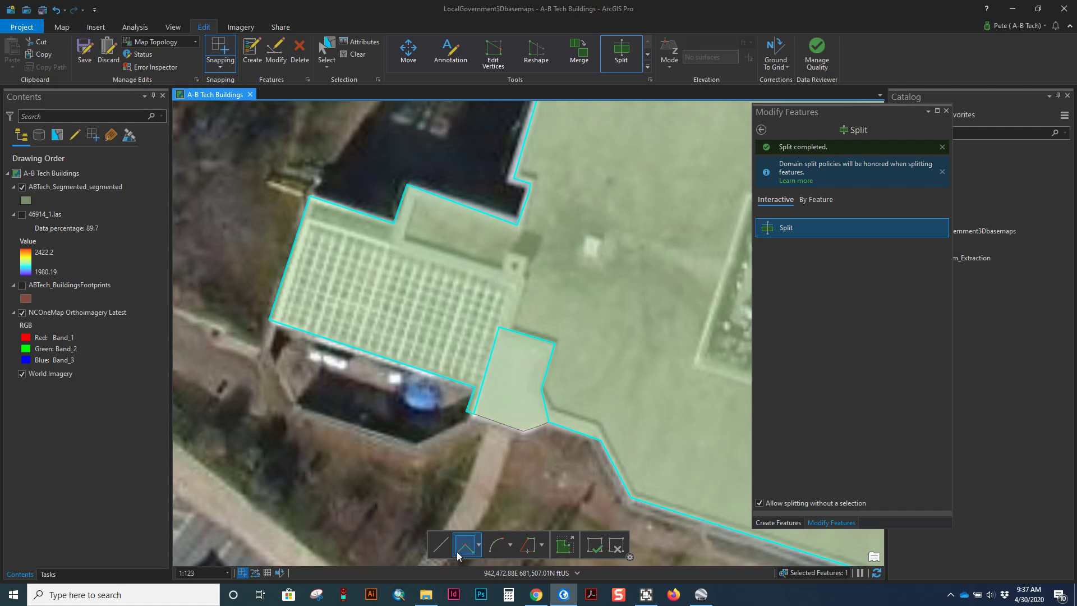
- Split off the narrow sliver west of the canopy roof with a line parallel to the trellis's southern edge
{"action": "left_click", "coordinate": [330, 56]}
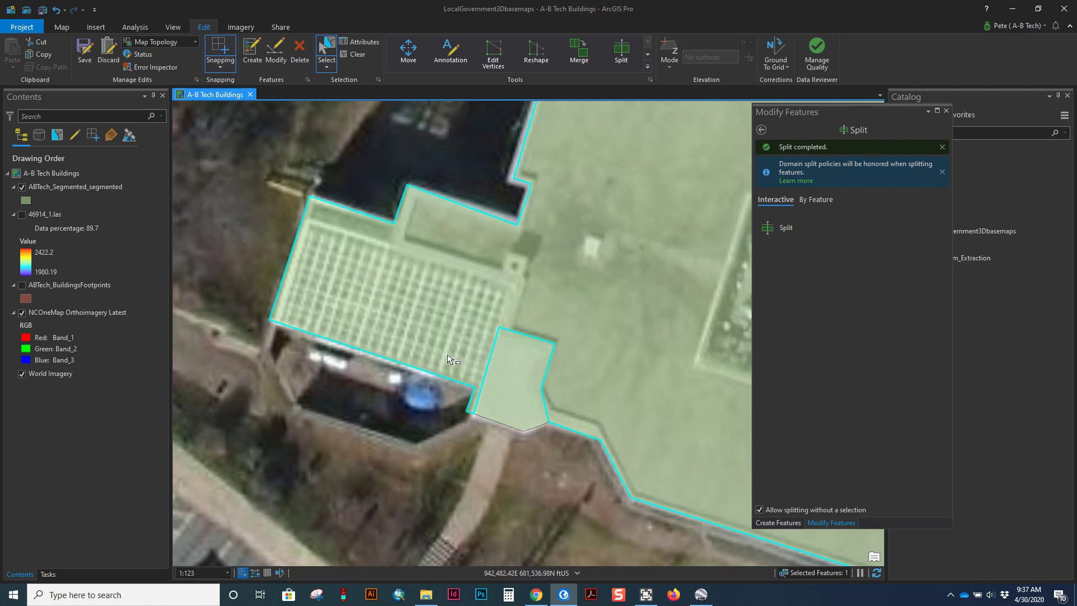
{"action": "left_click", "coordinate": [399, 433]}
{"action": "left_click", "coordinate": [410, 344]}
{"action": "left_click", "coordinate": [621, 51]}
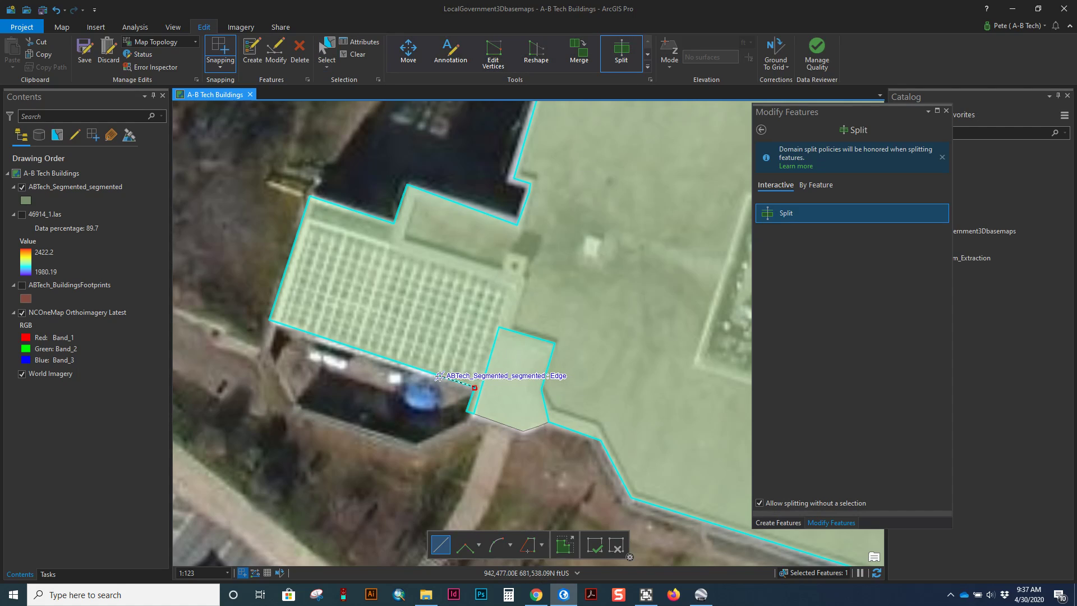
{"action": "left_click", "coordinate": [471, 386]}
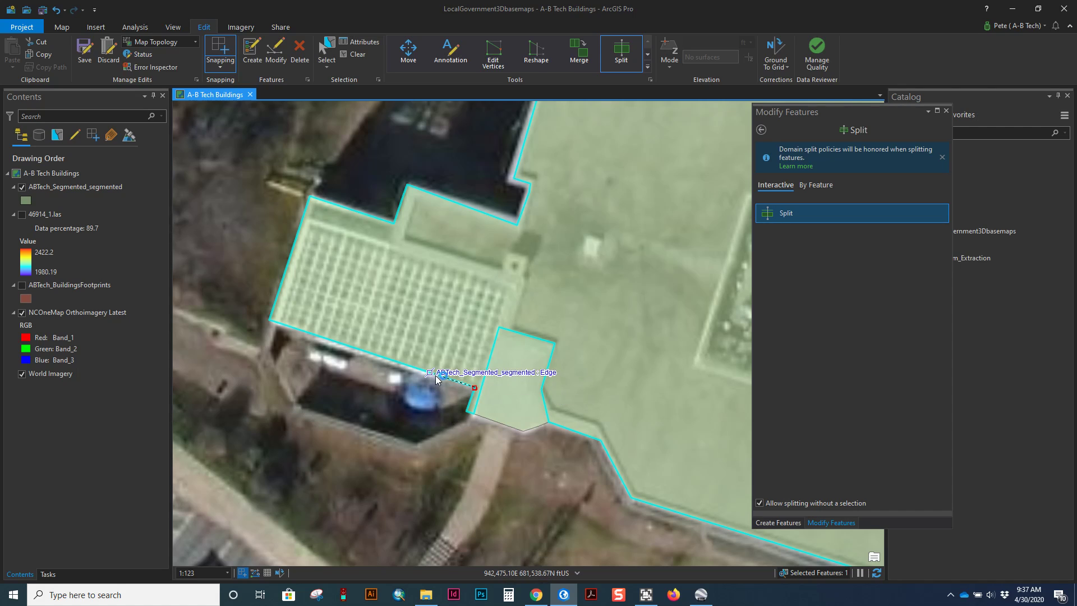
{"action": "right_click", "coordinate": [435, 375]}
{"action": "left_click", "coordinate": [460, 183]}
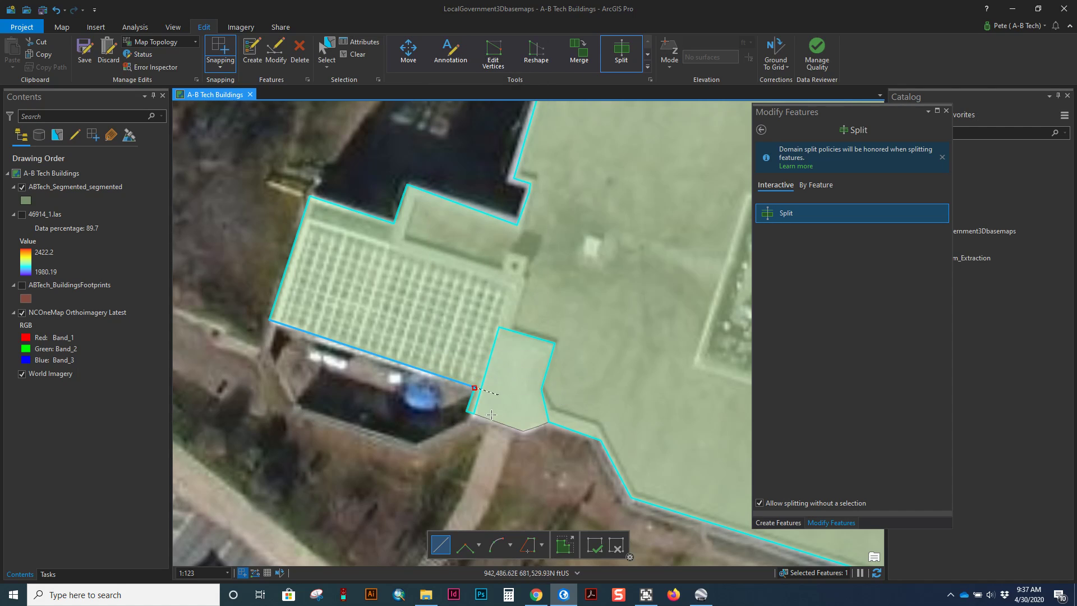
{"action": "double_click", "coordinate": [492, 393]}
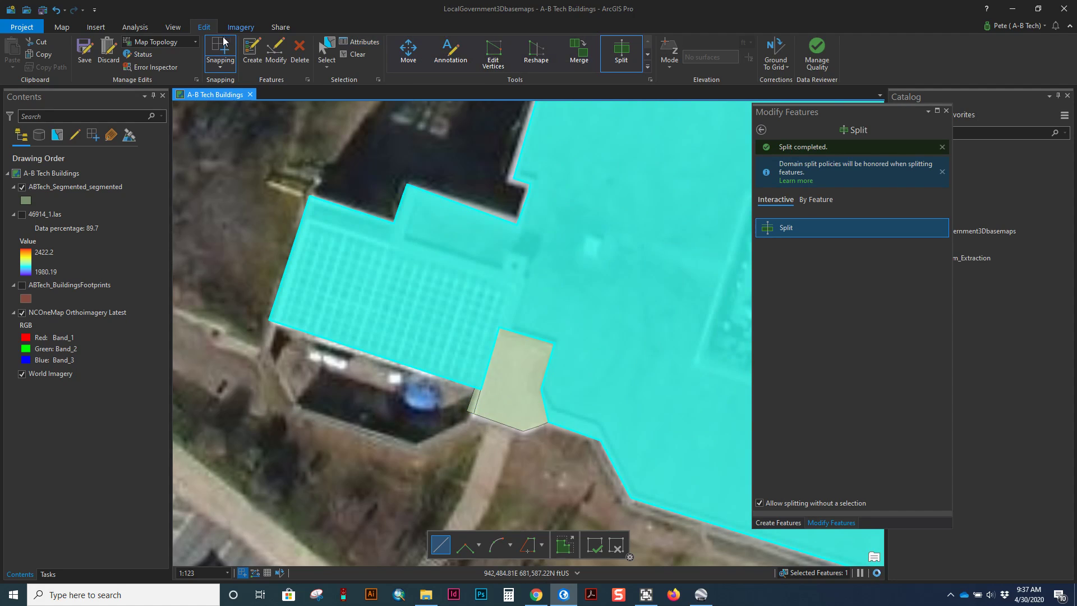
- Select the narrow sliver between the trellis and the canopy roof and delete it
{"action": "left_click", "coordinate": [322, 53]}
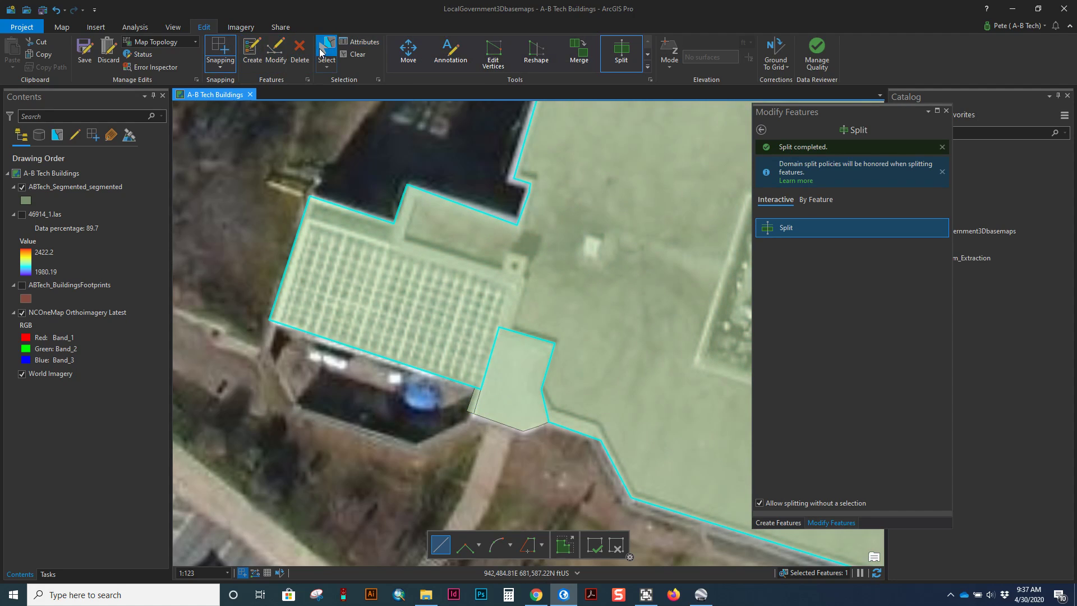
{"action": "left_click", "coordinate": [399, 408]}
{"action": "left_click", "coordinate": [476, 402]}
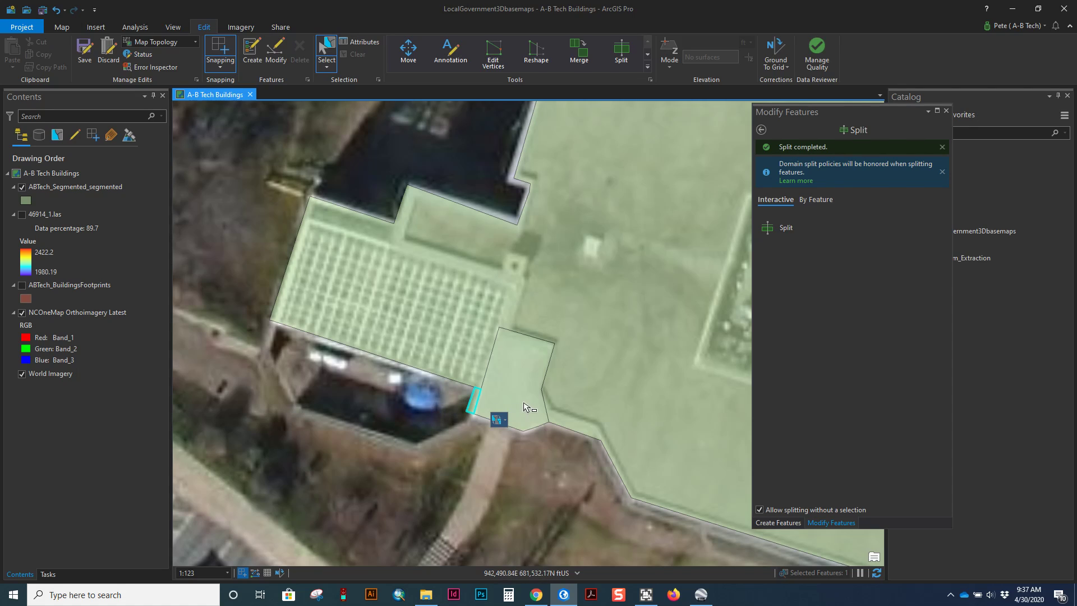
{"action": "key", "text": "Delete"}
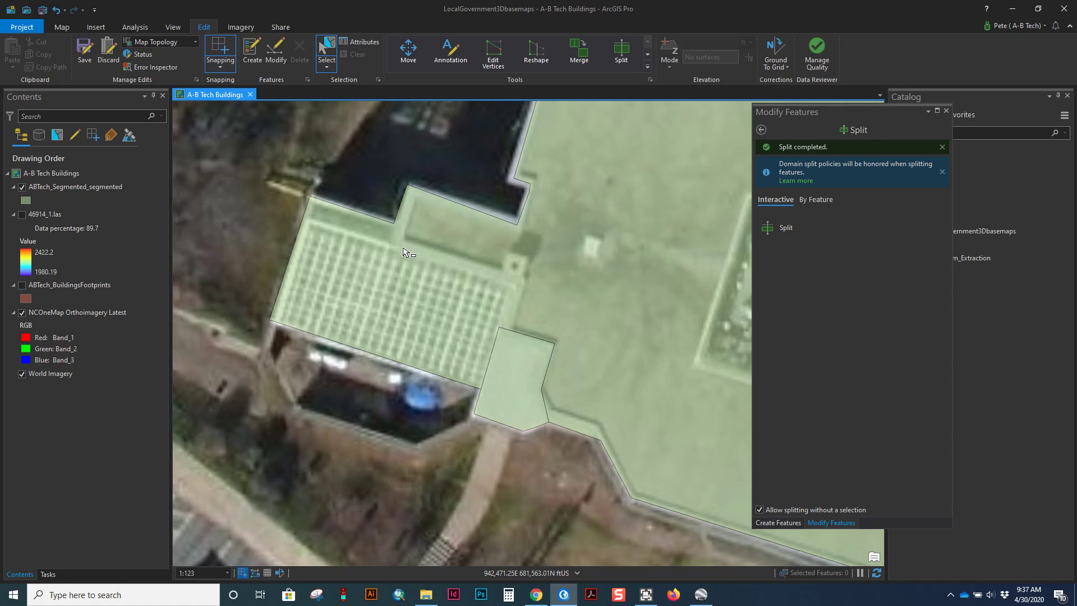
- Start a split of the main roof segment at the notch corner north of the trellis with a short line parallel to the adjoining edge
{"action": "left_click", "coordinate": [398, 228]}
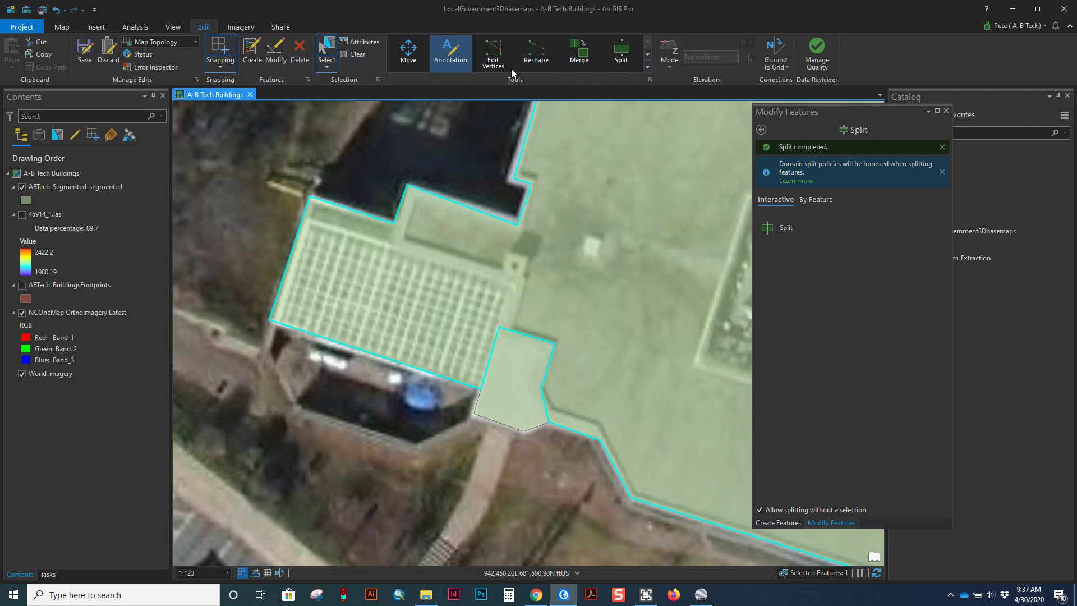
{"action": "left_click", "coordinate": [621, 53]}
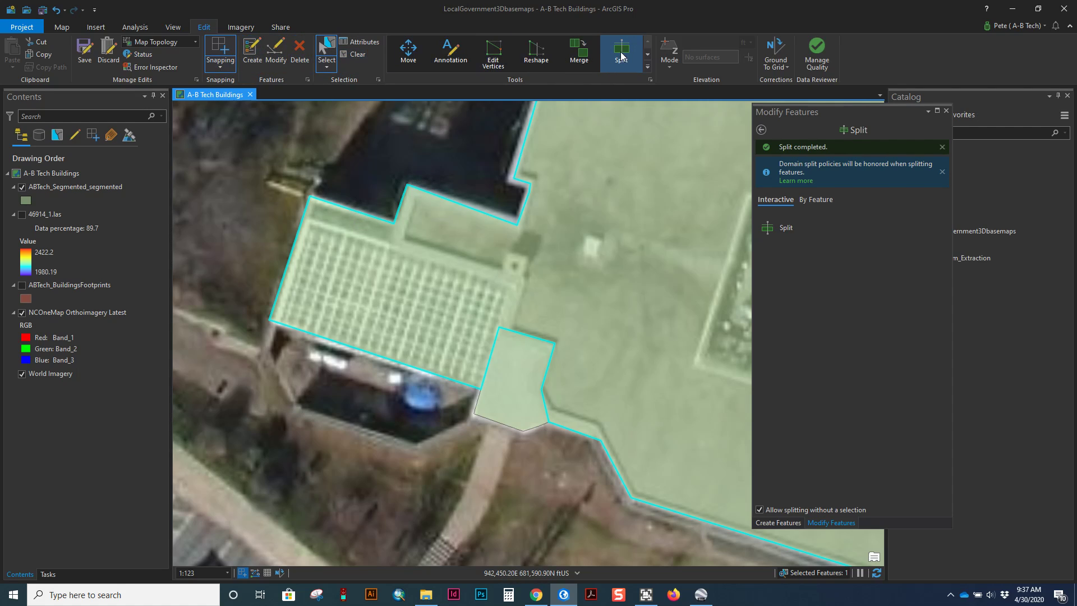
{"action": "left_click", "coordinate": [393, 224]}
{"action": "right_click", "coordinate": [401, 204]}
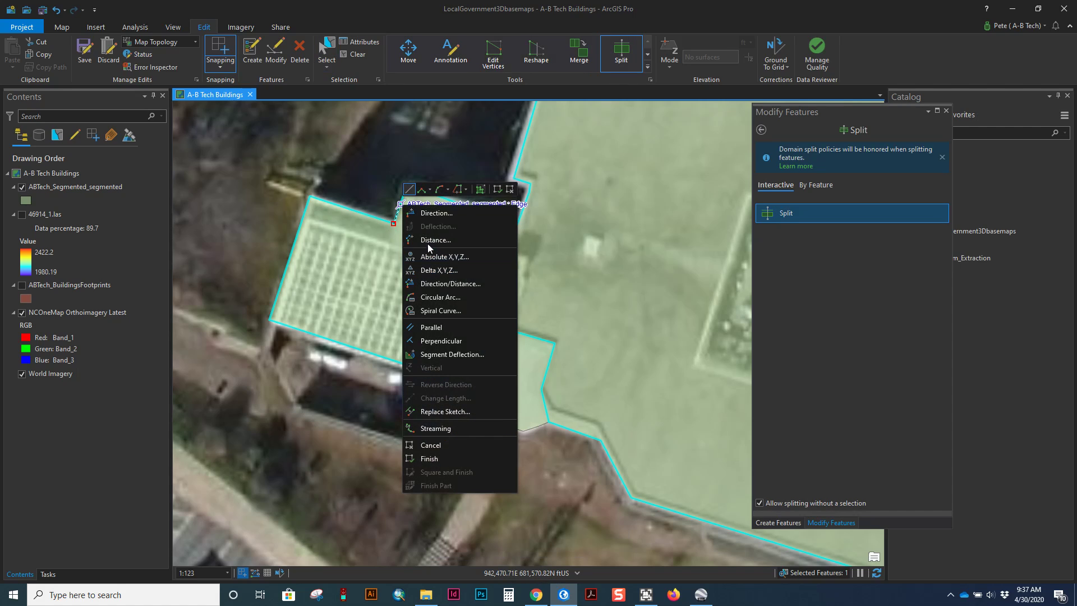
{"action": "left_click", "coordinate": [440, 326]}
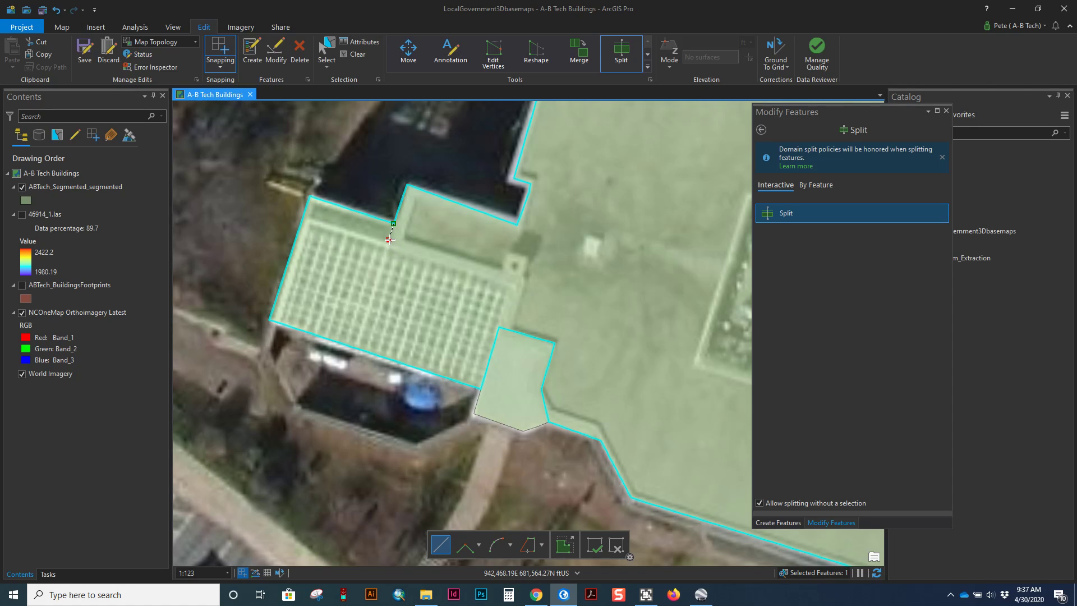
{"action": "left_click", "coordinate": [390, 240]}
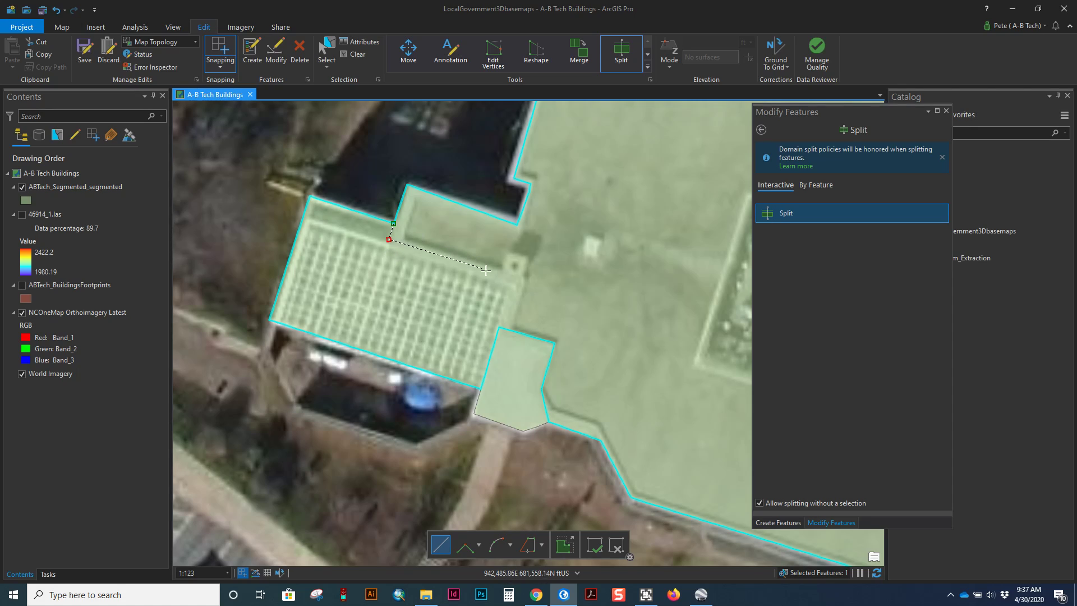
- Continue the split line along the trellis's northern edge to its northeast corner and finish it at the canopy roof's northwest corner
{"action": "left_click", "coordinate": [465, 544]}
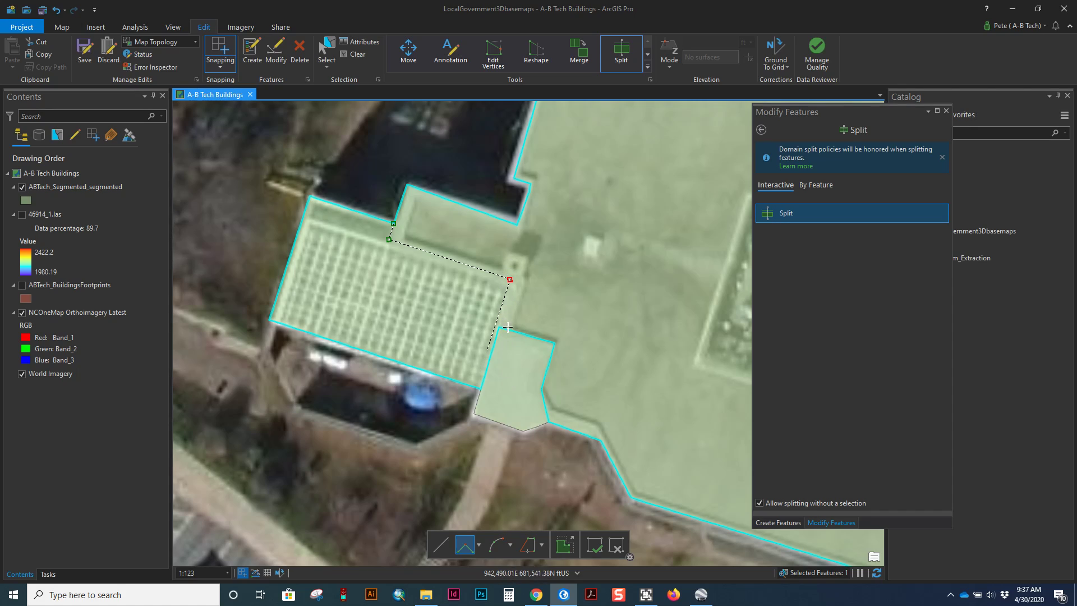
{"action": "key", "text": "ctrl+z"}
{"action": "left_click", "coordinate": [513, 280]}
{"action": "key", "text": "ctrl+z"}
{"action": "key", "text": "ctrl+z"}
{"action": "left_click", "coordinate": [515, 279]}
{"action": "left_click", "coordinate": [449, 542]}
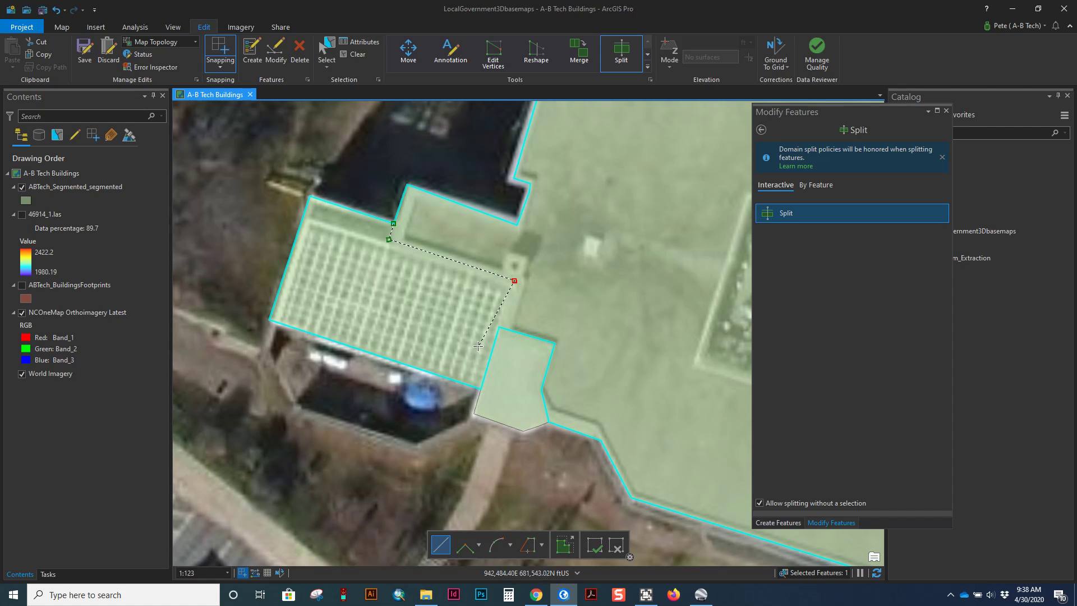
{"action": "double_click", "coordinate": [498, 326]}
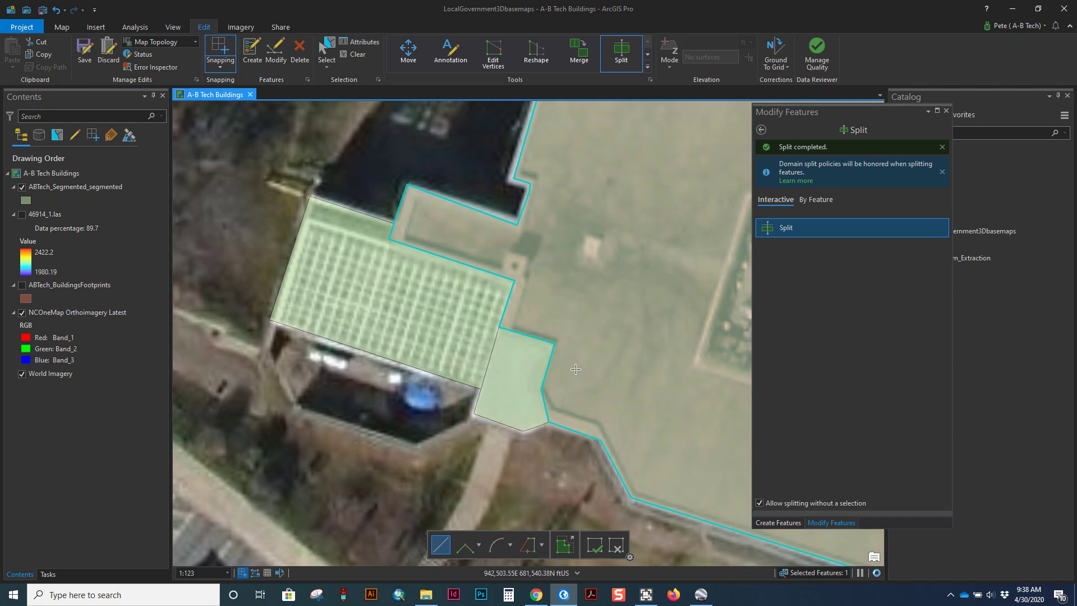
- Try to split the rectangular rooftop equipment enclosure out of the main roof segment by outlining its four sides
{"action": "left_click_drag", "start_coordinate": [535, 259], "coordinate": [525, 265]}
{"action": "scroll", "coordinate": [525, 264], "scroll_direction": "down", "scroll_amount": 3}
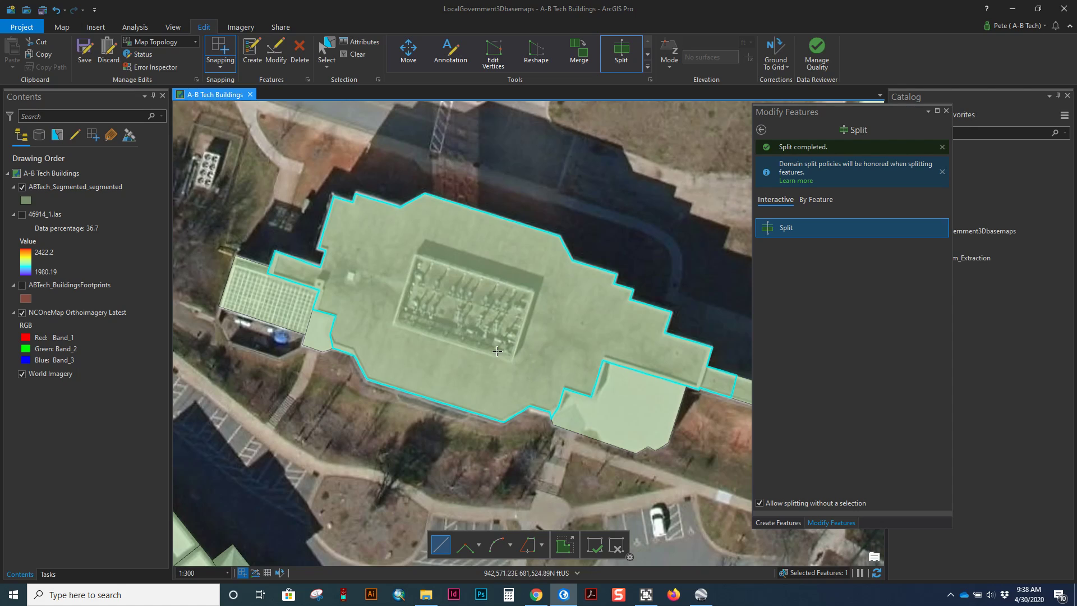
{"action": "left_click", "coordinate": [252, 56]}
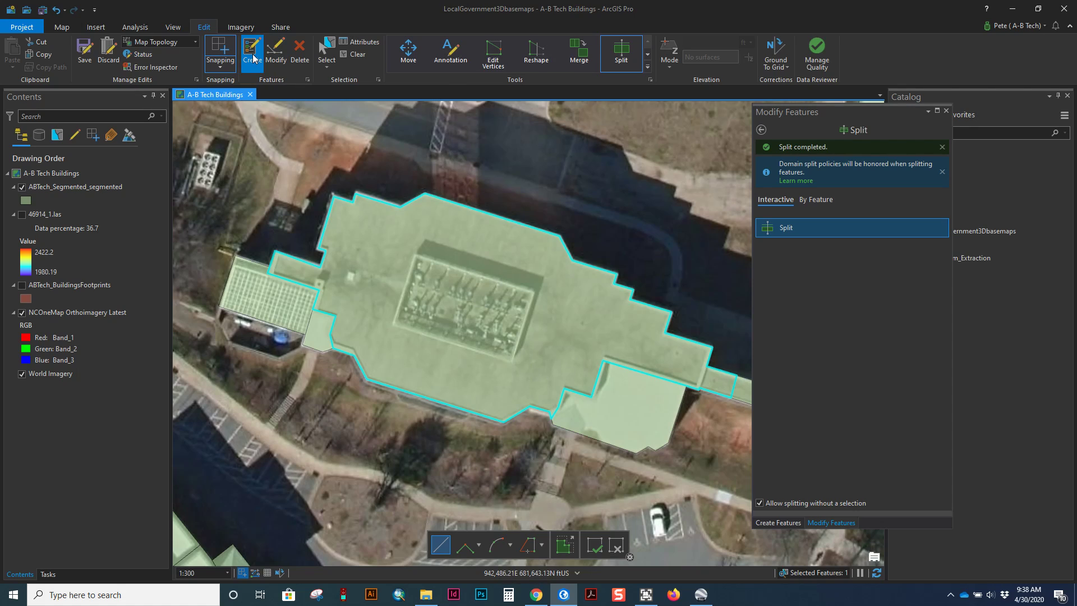
{"action": "left_click", "coordinate": [392, 324]}
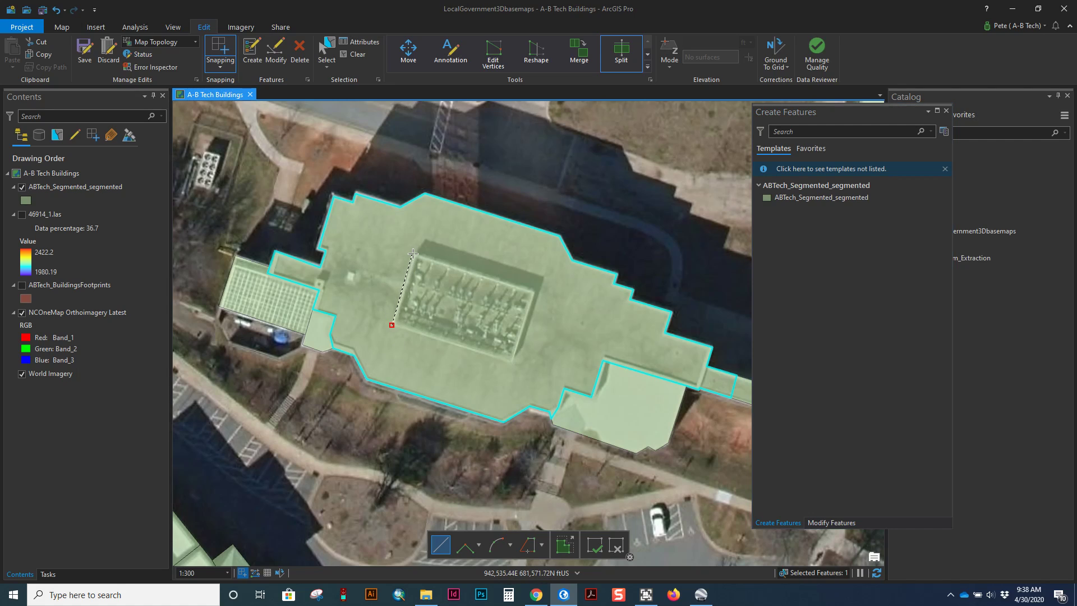
{"action": "left_click", "coordinate": [414, 253]}
{"action": "left_click", "coordinate": [465, 544]}
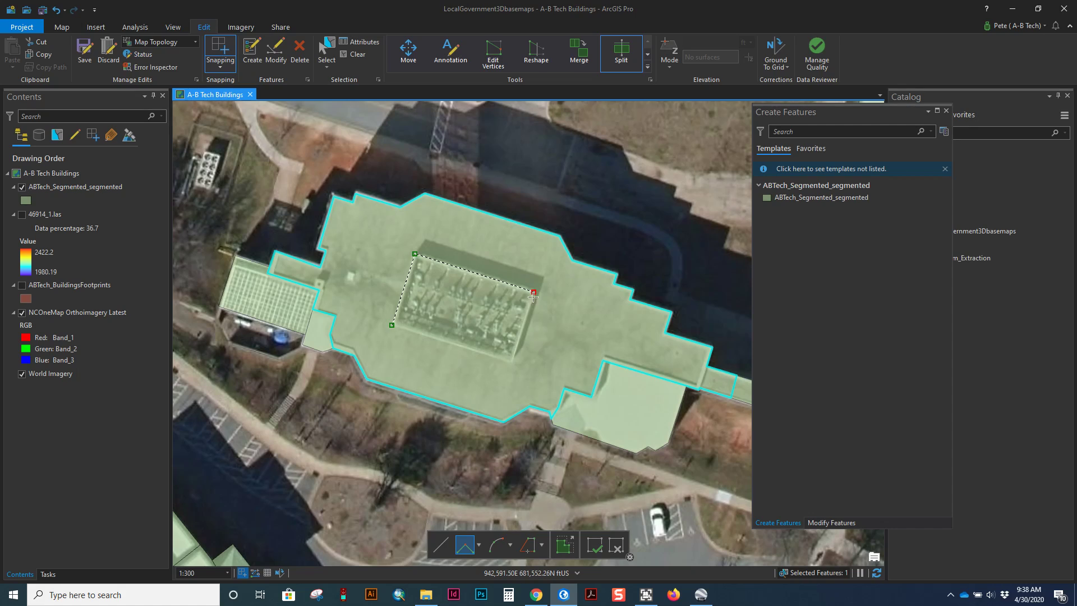
{"action": "left_click", "coordinate": [510, 364]}
{"action": "left_click", "coordinate": [392, 326]}
{"action": "key", "text": "F2"}
- Restart the Split tool on the main roof segment and turn on Snap to sketch in the snapping settings
{"action": "left_click", "coordinate": [619, 51]}
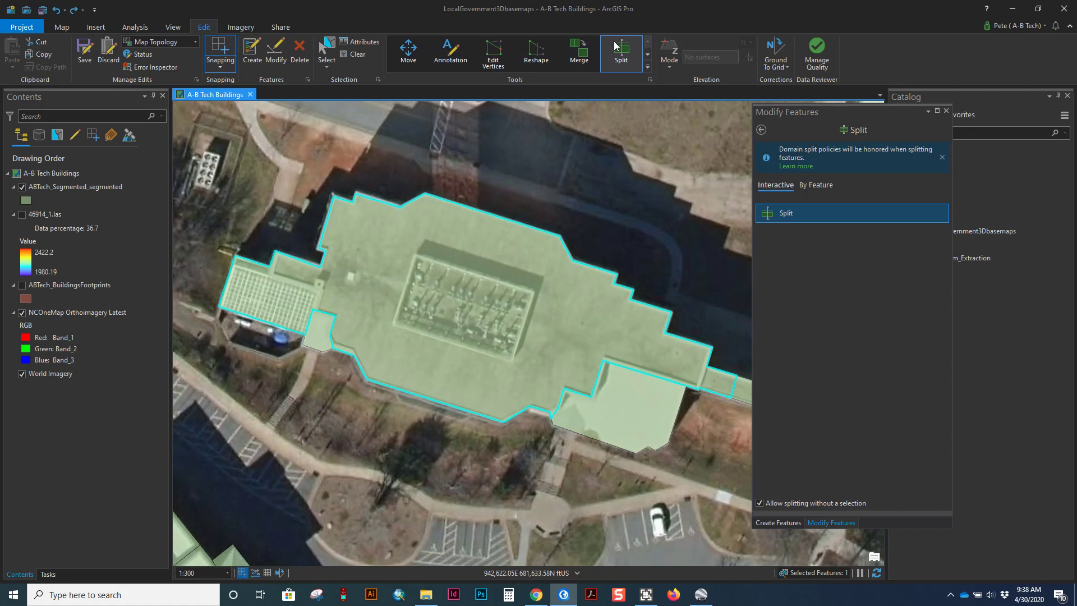
{"action": "left_click", "coordinate": [784, 213]}
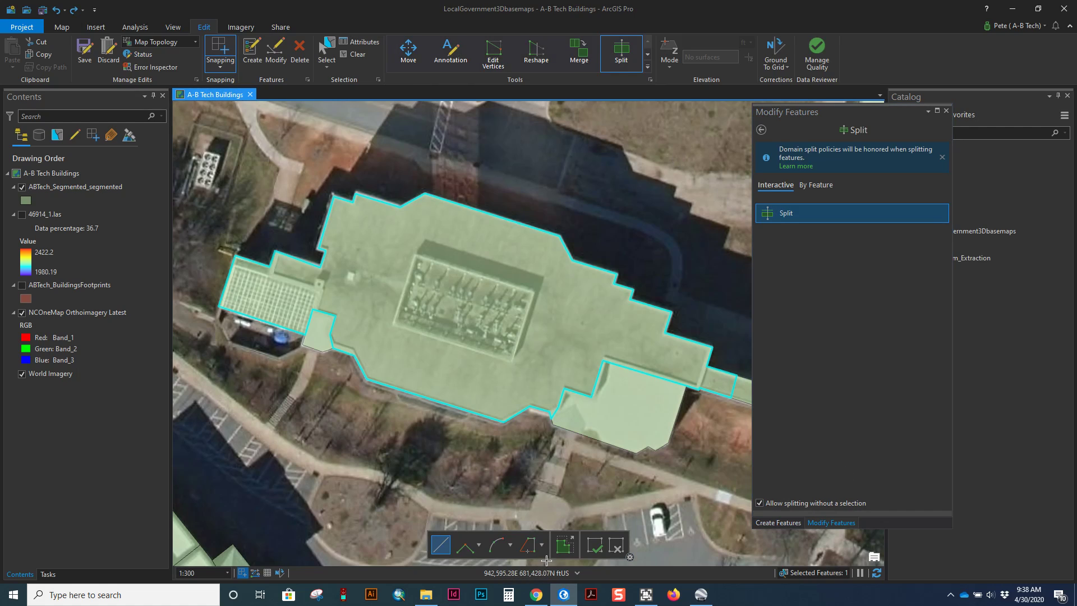
{"action": "left_click", "coordinate": [542, 551]}
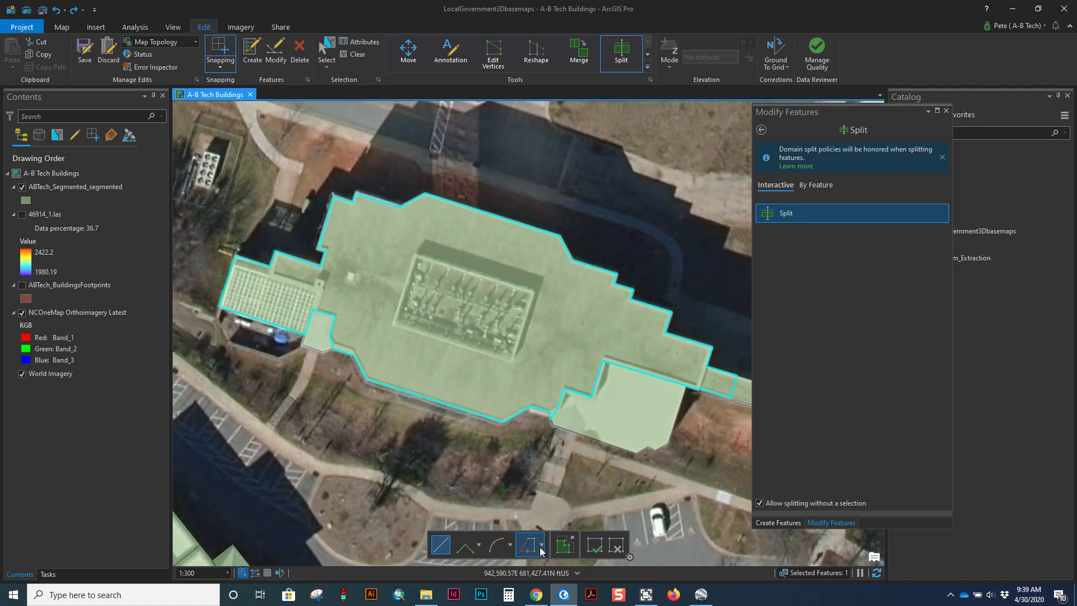
{"action": "left_click", "coordinate": [510, 549]}
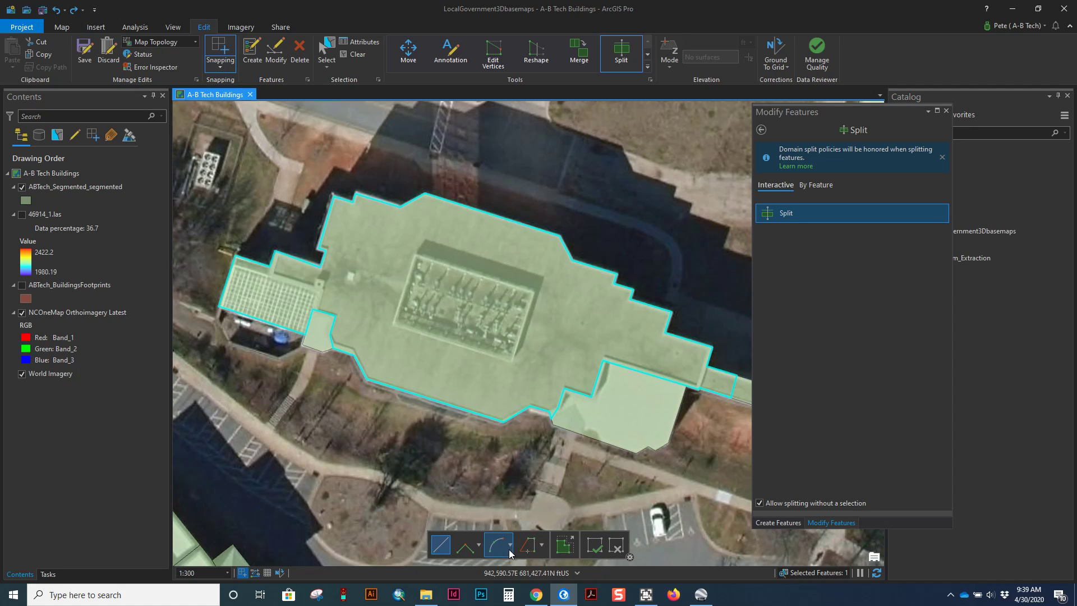
{"action": "left_click", "coordinate": [478, 547]}
{"action": "left_click", "coordinate": [479, 548]}
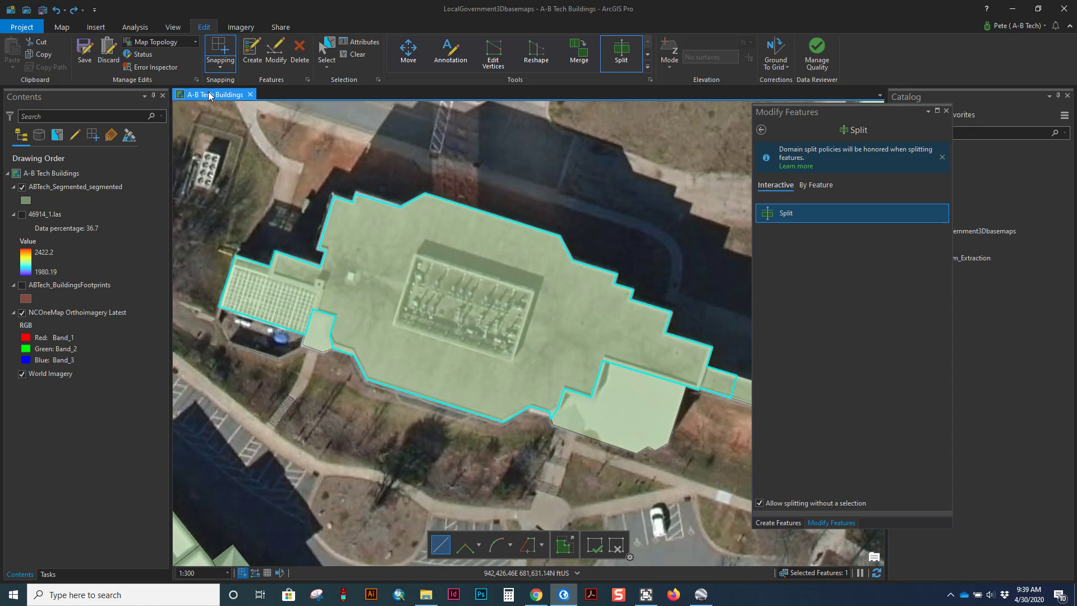
{"action": "left_click", "coordinate": [215, 66]}
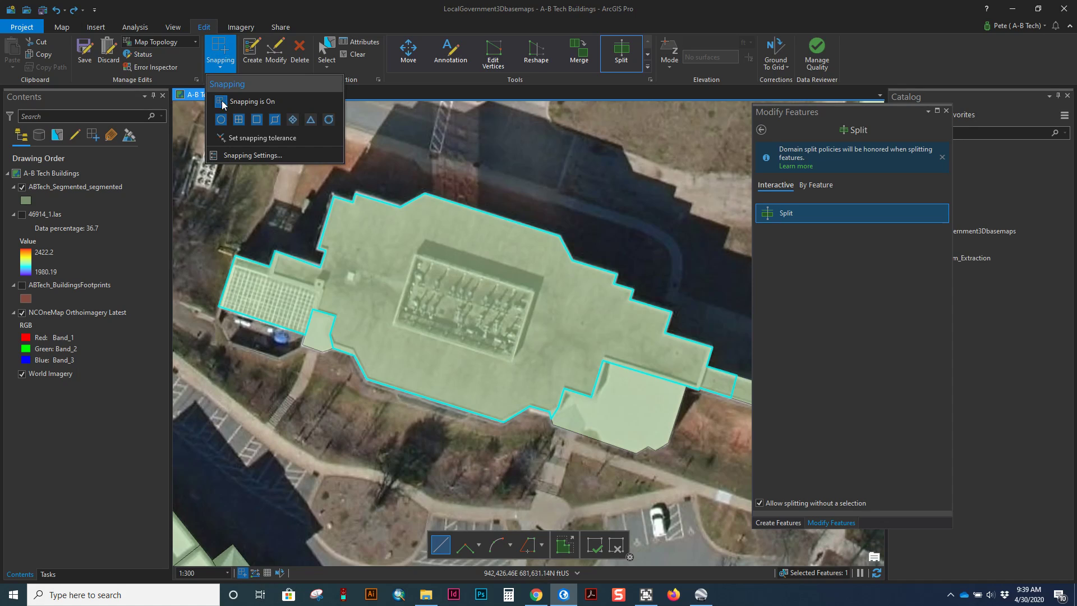
{"action": "left_click", "coordinate": [252, 154]}
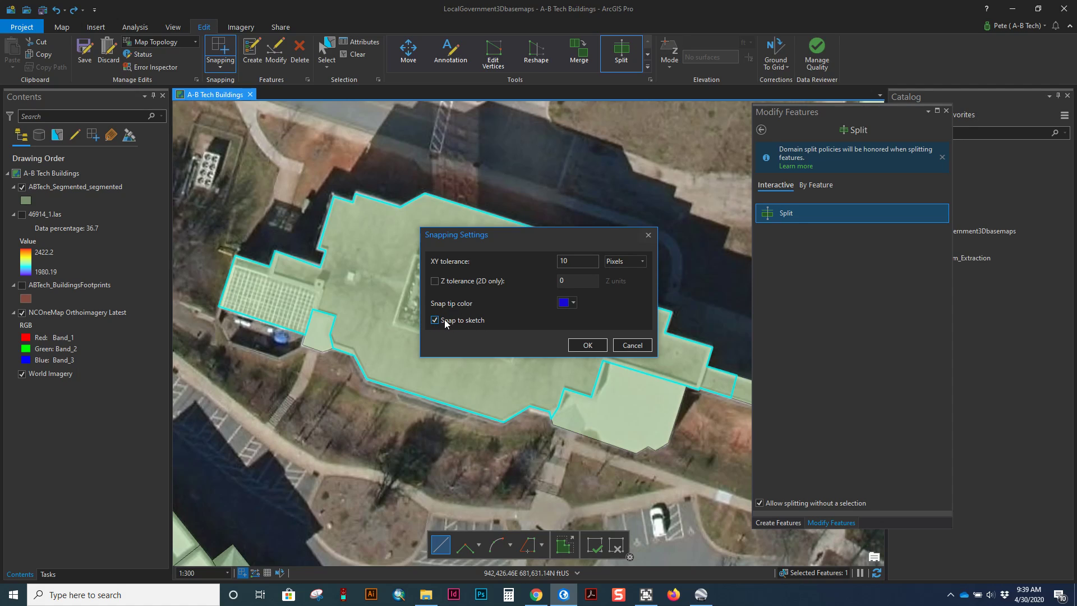
{"action": "left_click", "coordinate": [585, 345]}
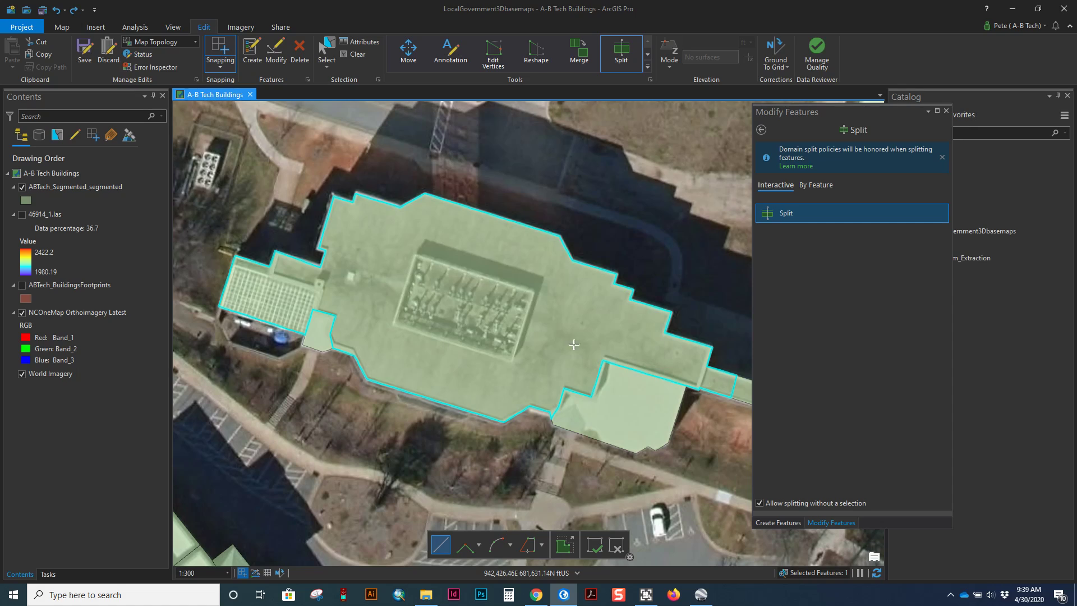
- Split the rooftop equipment enclosure out of the main roof with a four-sided outline closed at its starting corner
{"action": "left_click", "coordinate": [413, 255]}
{"action": "left_click", "coordinate": [393, 324]}
{"action": "left_click", "coordinate": [508, 361]}
{"action": "left_click", "coordinate": [532, 290]}
{"action": "double_click", "coordinate": [416, 255]}
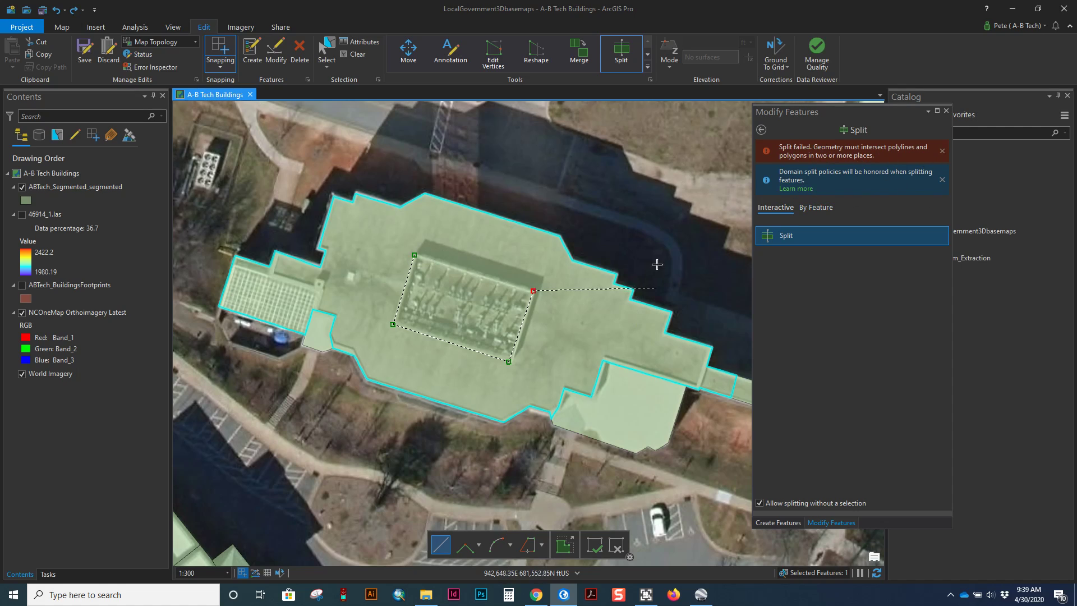
{"action": "double_click", "coordinate": [415, 255]}
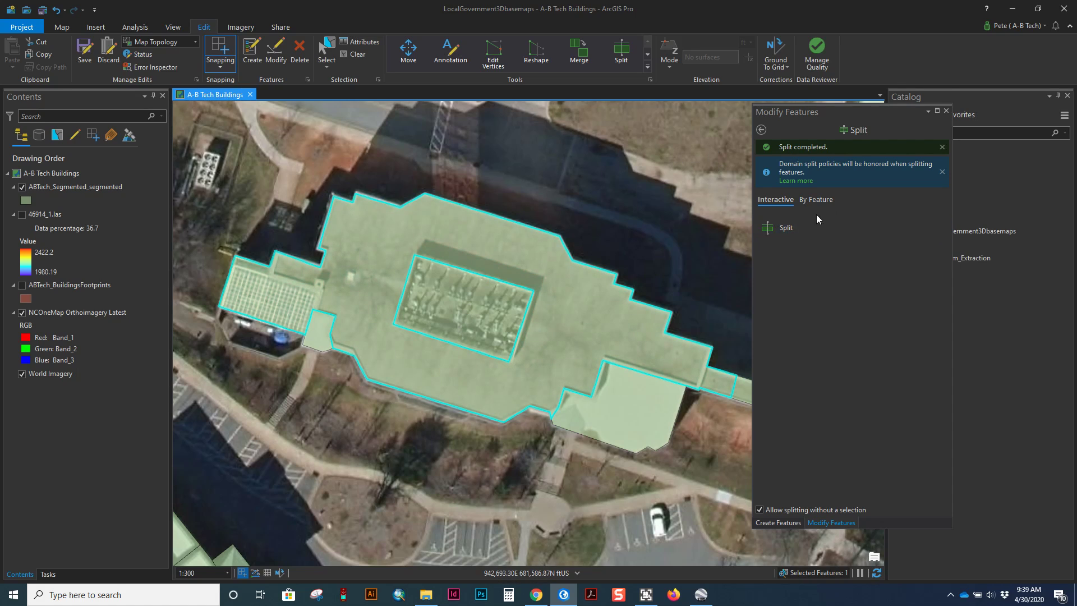
- Select the equipment enclosure segment, try moving it north off its place in the main roof, and undo the move
{"action": "left_click", "coordinate": [586, 163]}
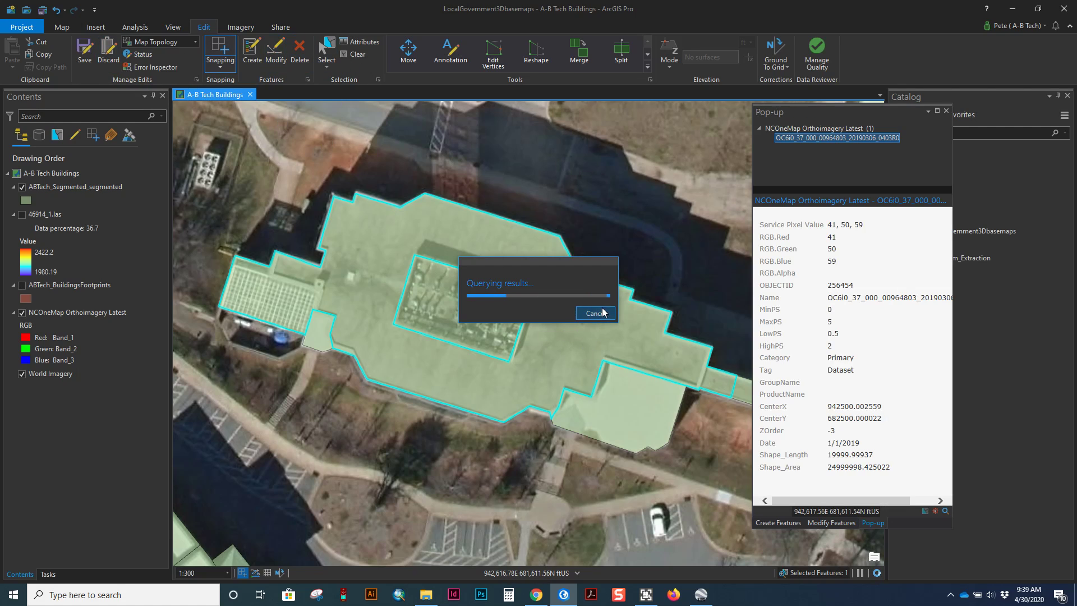
{"action": "left_click", "coordinate": [595, 312]}
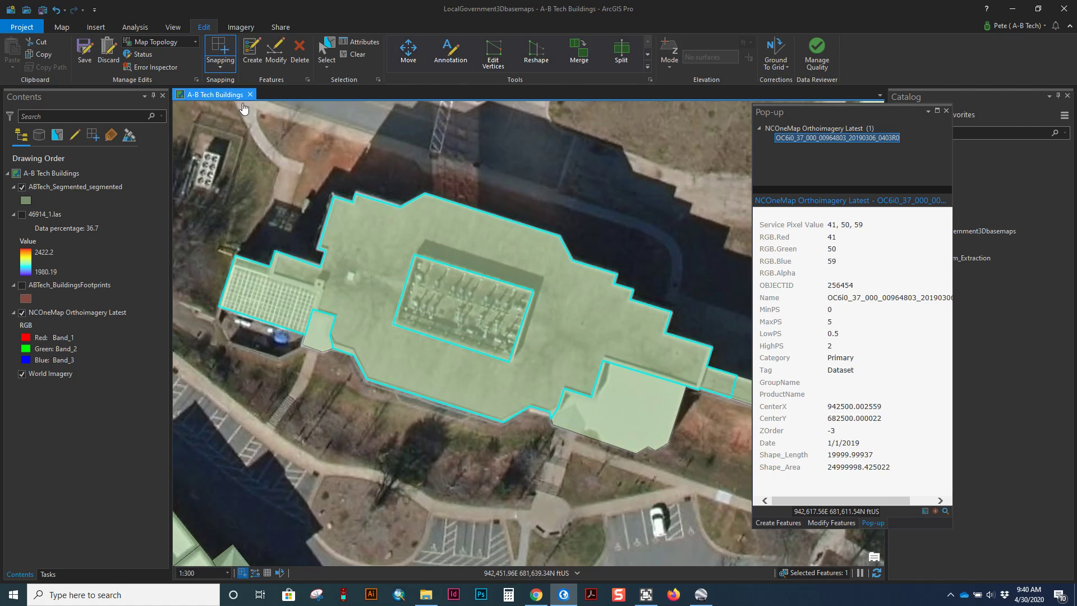
{"action": "left_click", "coordinate": [481, 340]}
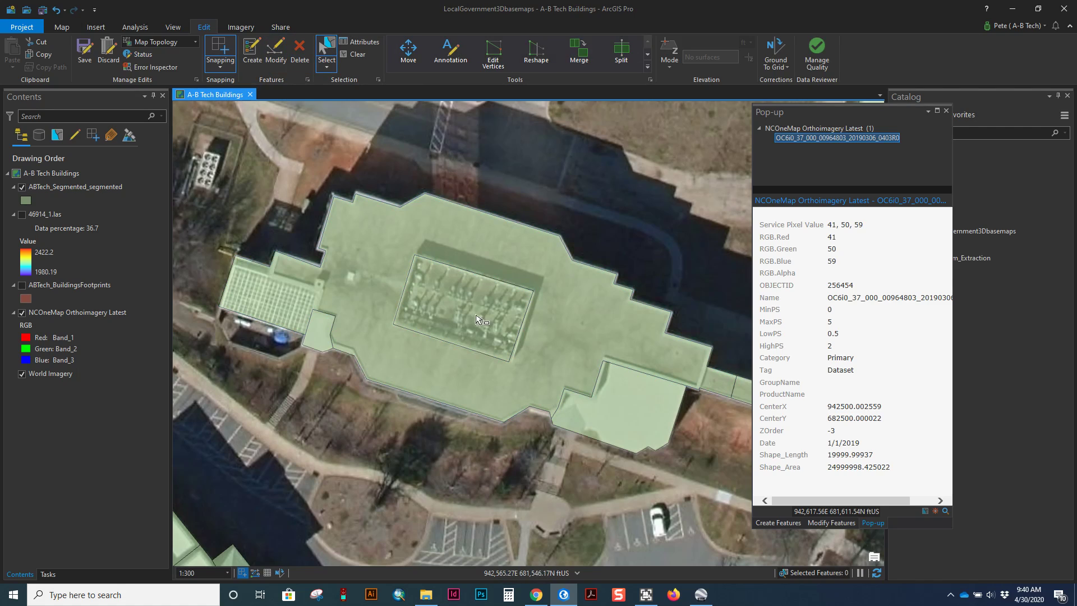
{"action": "left_click", "coordinate": [402, 48]}
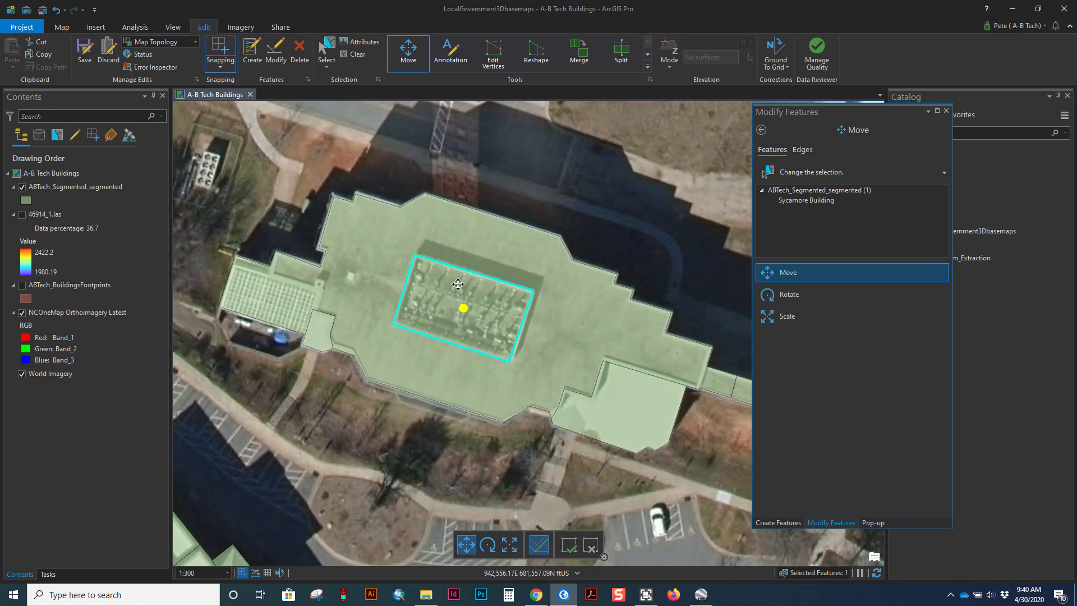
{"action": "left_click_drag", "start_coordinate": [458, 283], "coordinate": [463, 207]}
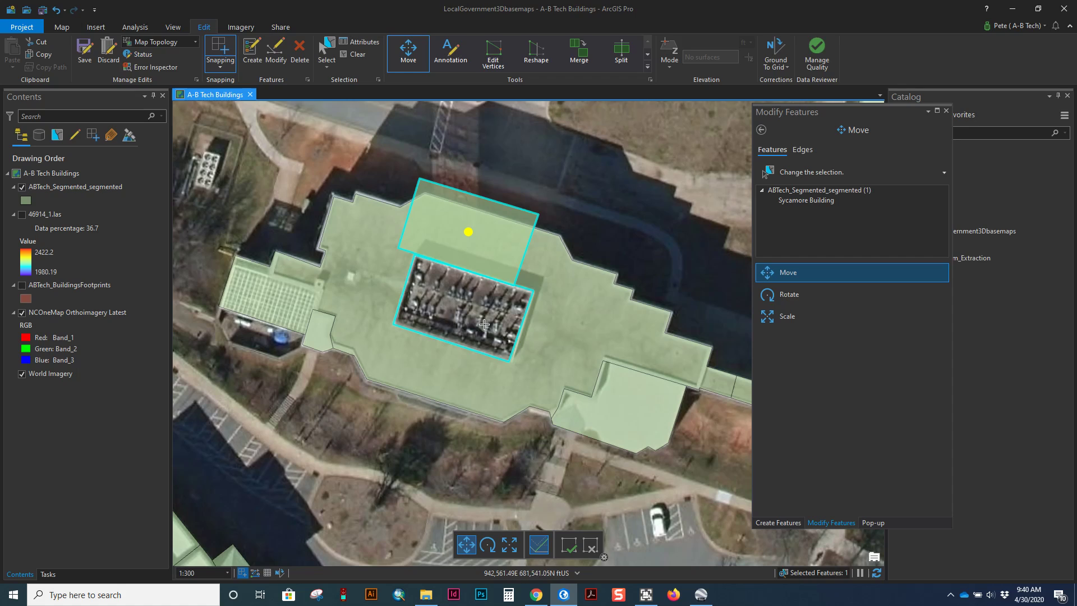
{"action": "left_click", "coordinate": [56, 11]}
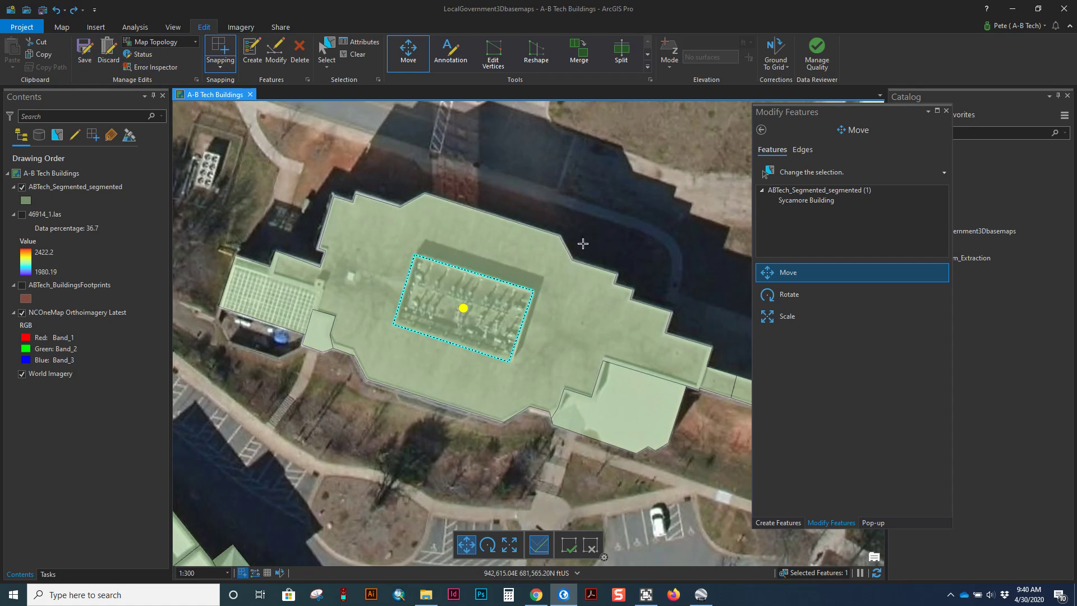
- Split the narrow connector roof at the main roof's eastern end from the main segment with a line between the two junction corners
{"action": "left_click_drag", "start_coordinate": [603, 233], "coordinate": [411, 190]}
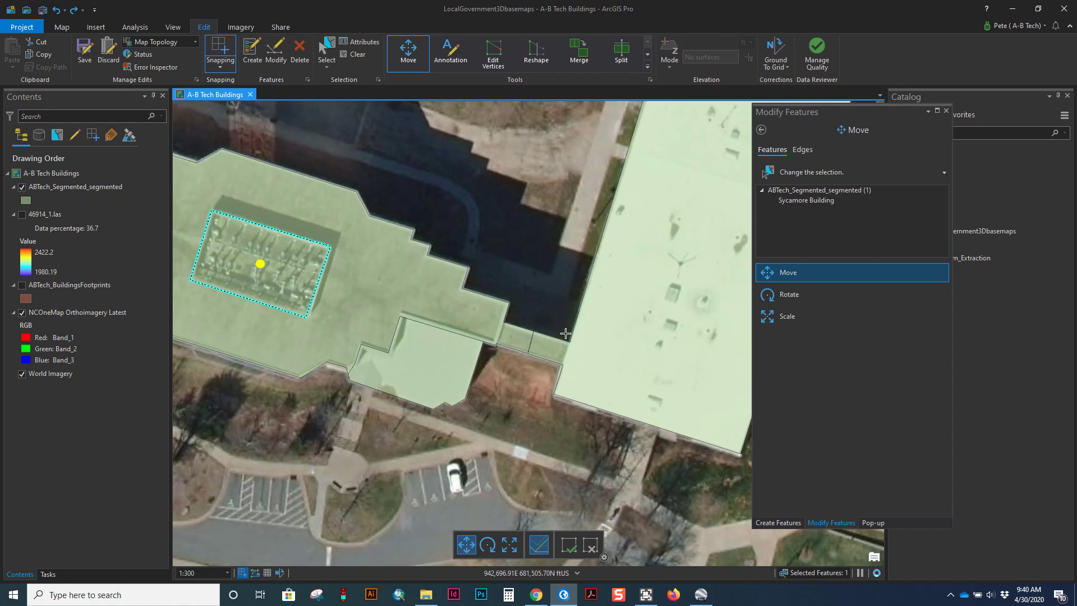
{"action": "left_click", "coordinate": [620, 51]}
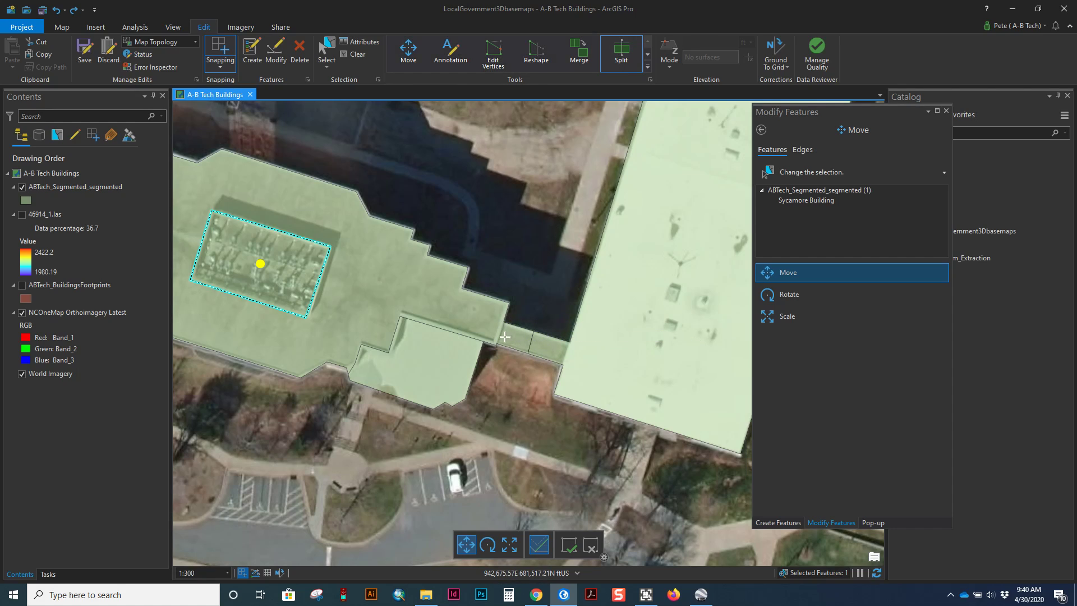
{"action": "left_click", "coordinate": [327, 51]}
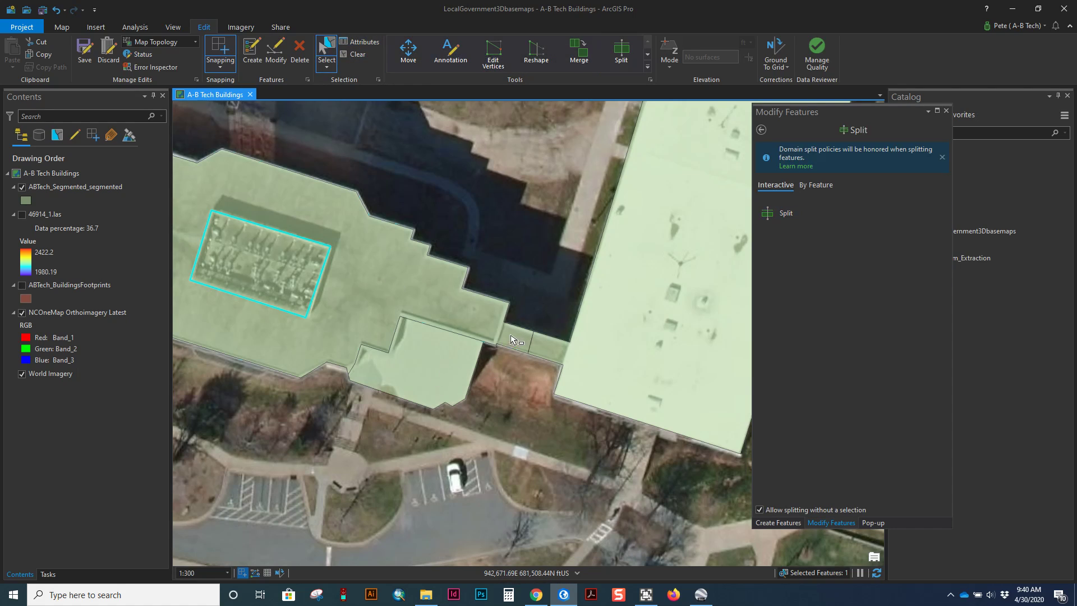
{"action": "left_click", "coordinate": [514, 341]}
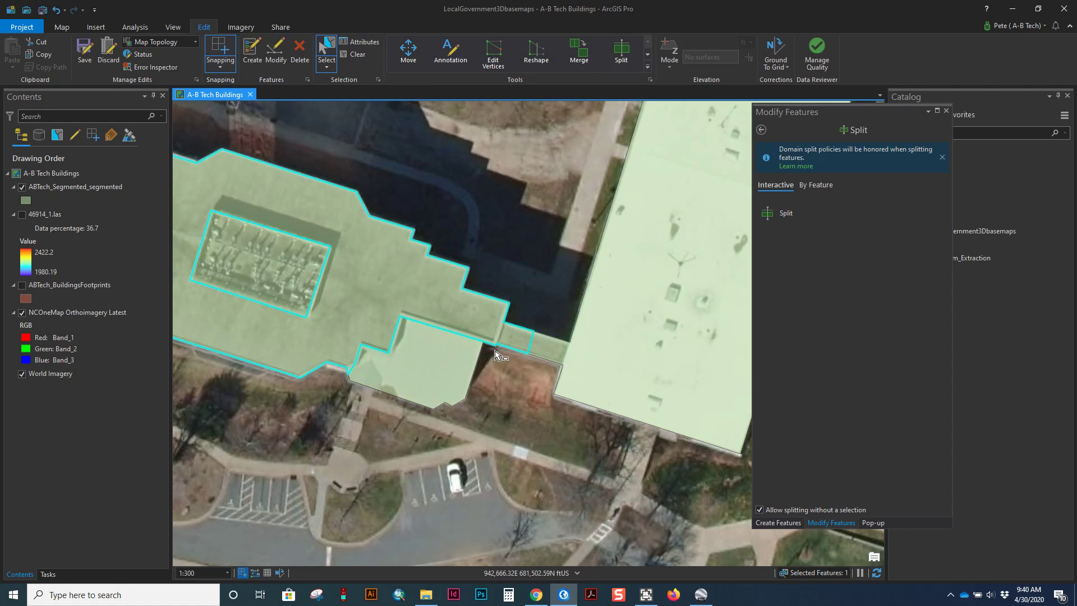
{"action": "left_click", "coordinate": [628, 52]}
{"action": "left_click", "coordinate": [503, 323]}
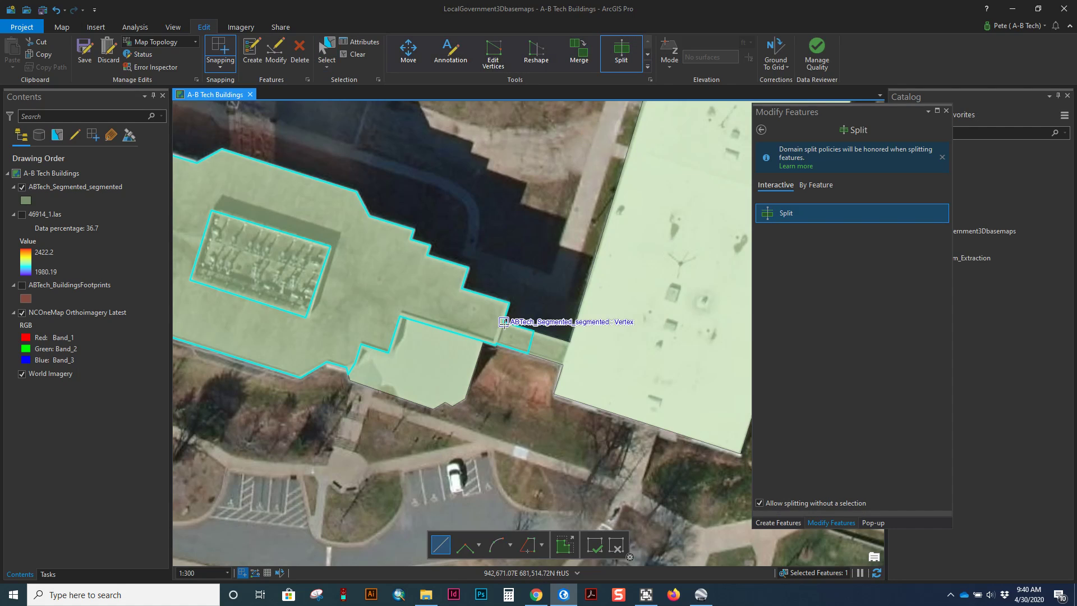
{"action": "double_click", "coordinate": [497, 343]}
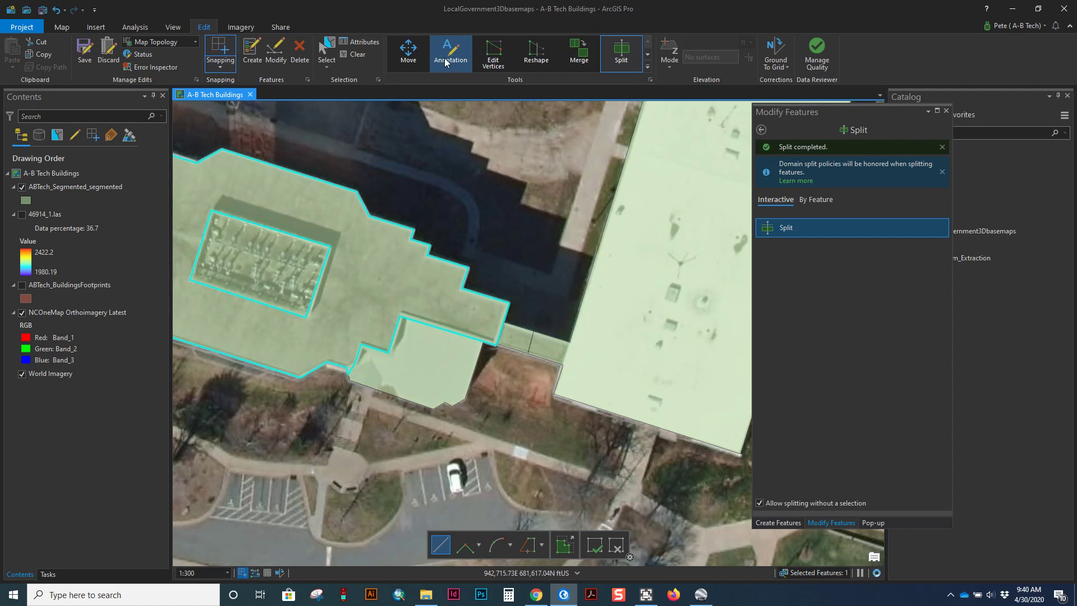
{"action": "left_click", "coordinate": [326, 53]}
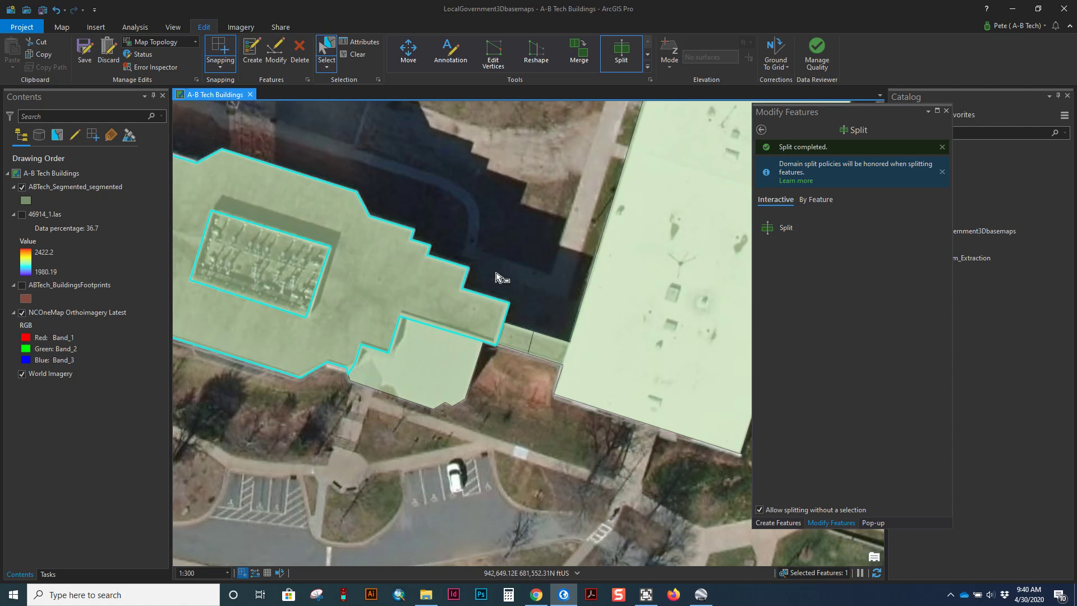
- Split the connector's eastern piece from the long rectangular building segment with a line between the two junction corners
{"action": "left_click", "coordinate": [551, 360]}
{"action": "left_click", "coordinate": [625, 56]}
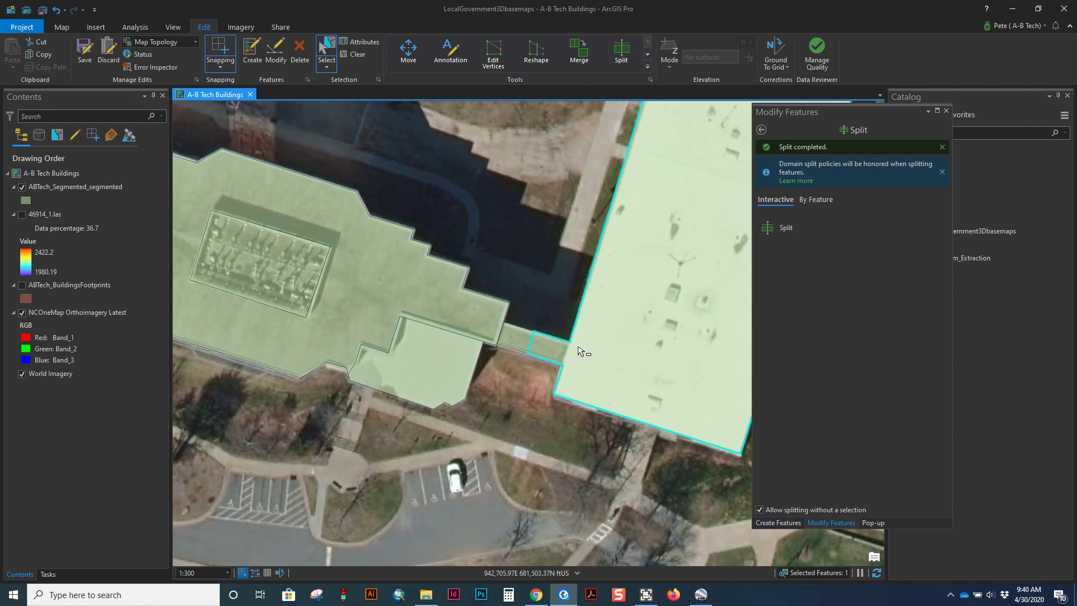
{"action": "left_click", "coordinate": [569, 342]}
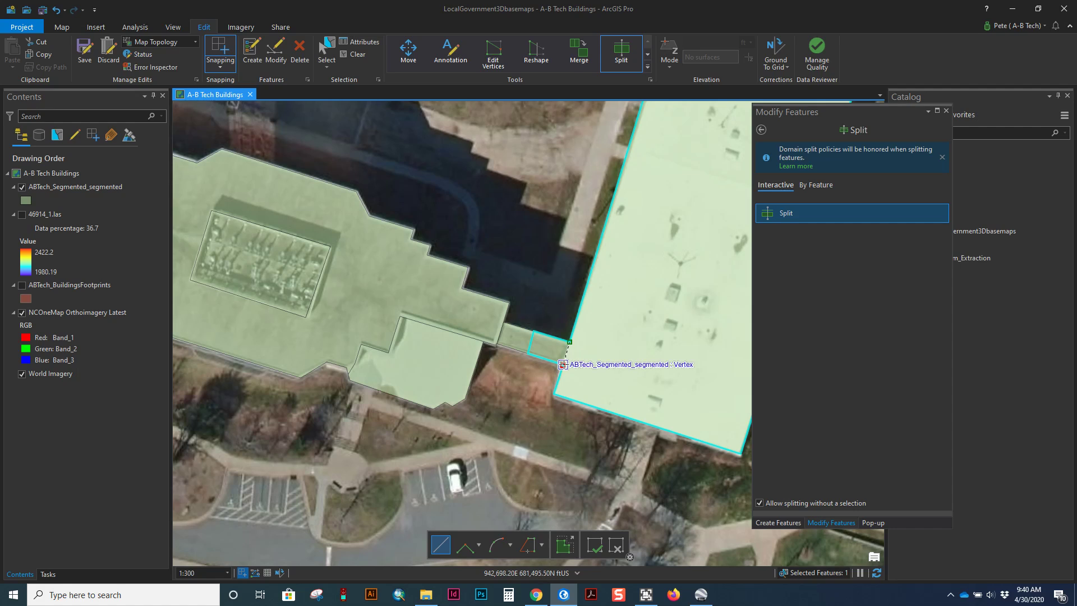
{"action": "double_click", "coordinate": [563, 365]}
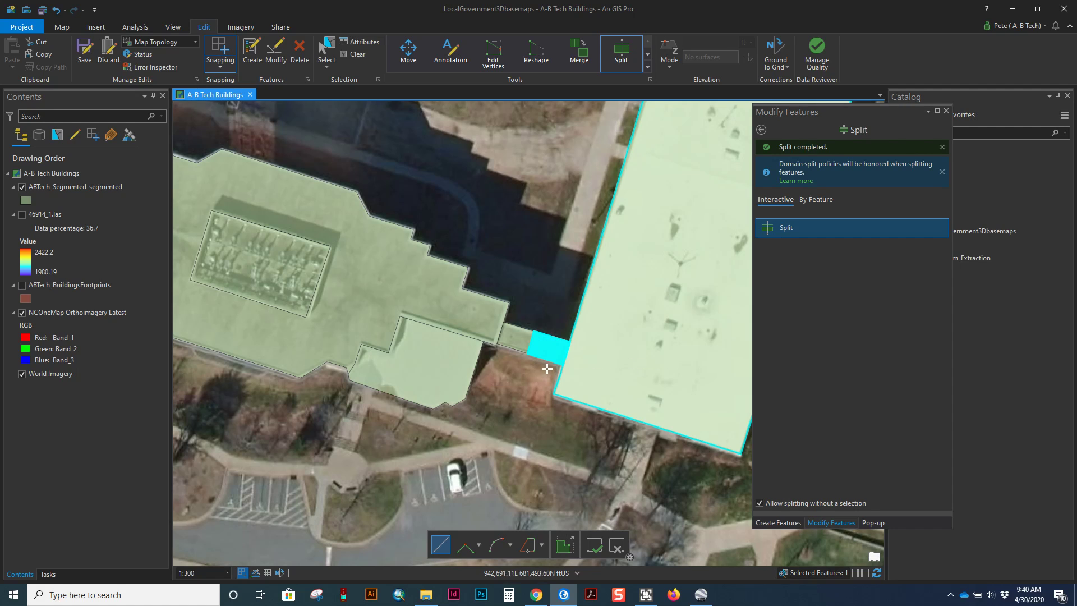
- Select the two connector roof pieces and merge them into one segment, preserving the Elm Building attributes
{"action": "left_click", "coordinate": [577, 53]}
{"action": "left_click_drag", "start_coordinate": [533, 308], "coordinate": [549, 427]}
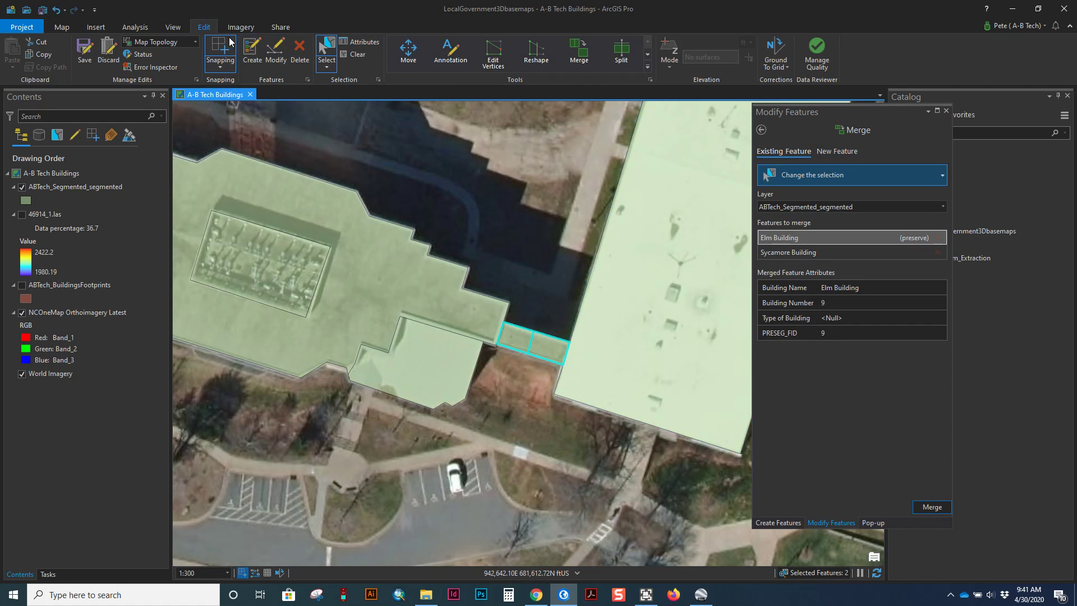
{"action": "left_click", "coordinate": [571, 54]}
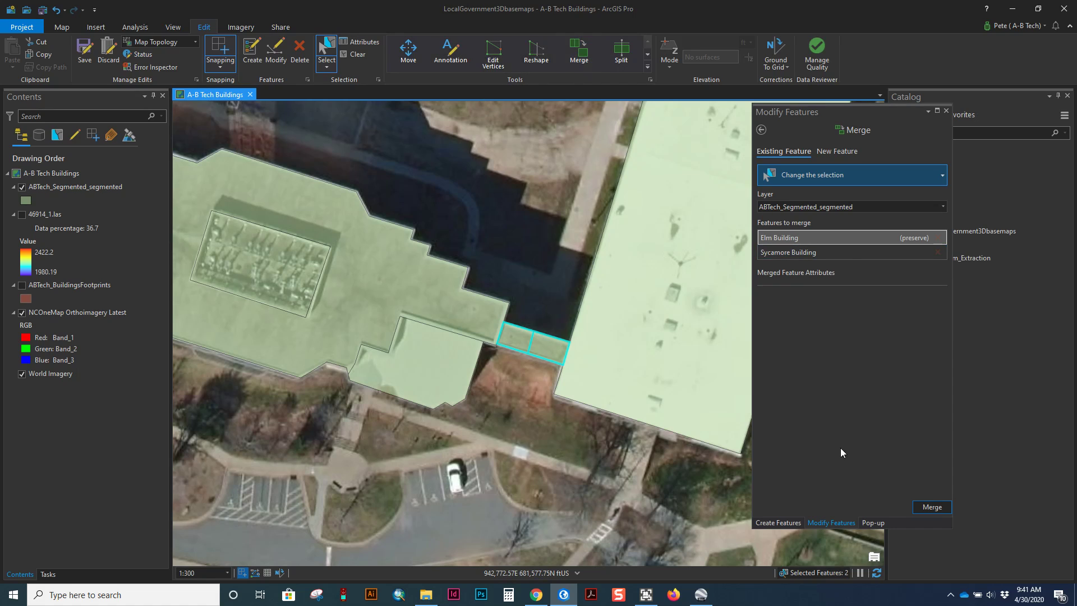
{"action": "left_click", "coordinate": [926, 507]}
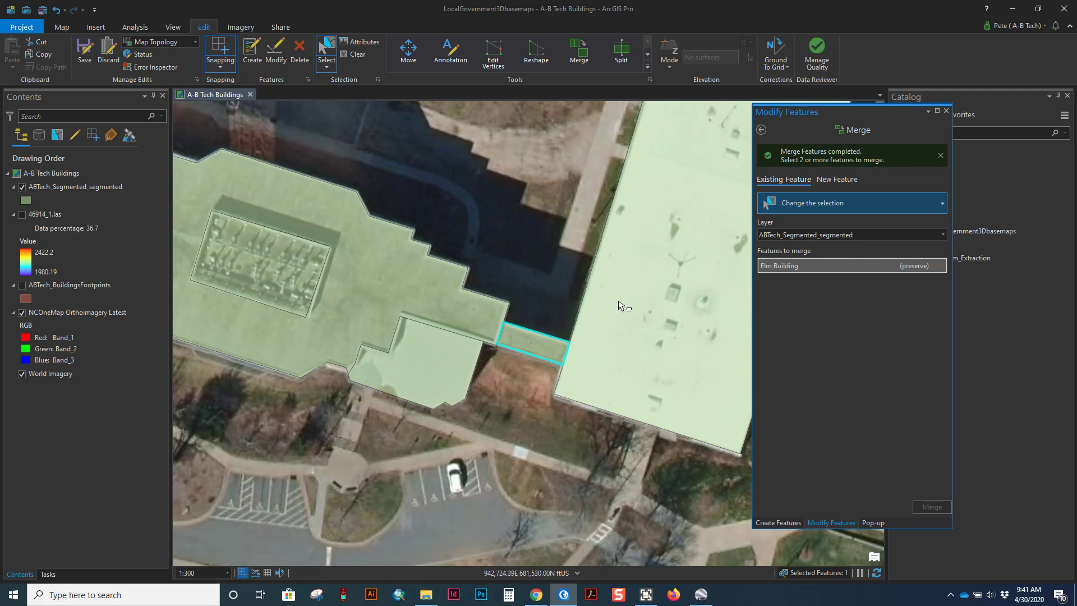
- Examine the jagged roof segment beside the tree on the northeastern building against the 46914_1.las points, leaving that layer hidden
{"action": "scroll", "coordinate": [620, 305], "scroll_direction": "down", "scroll_amount": 5}
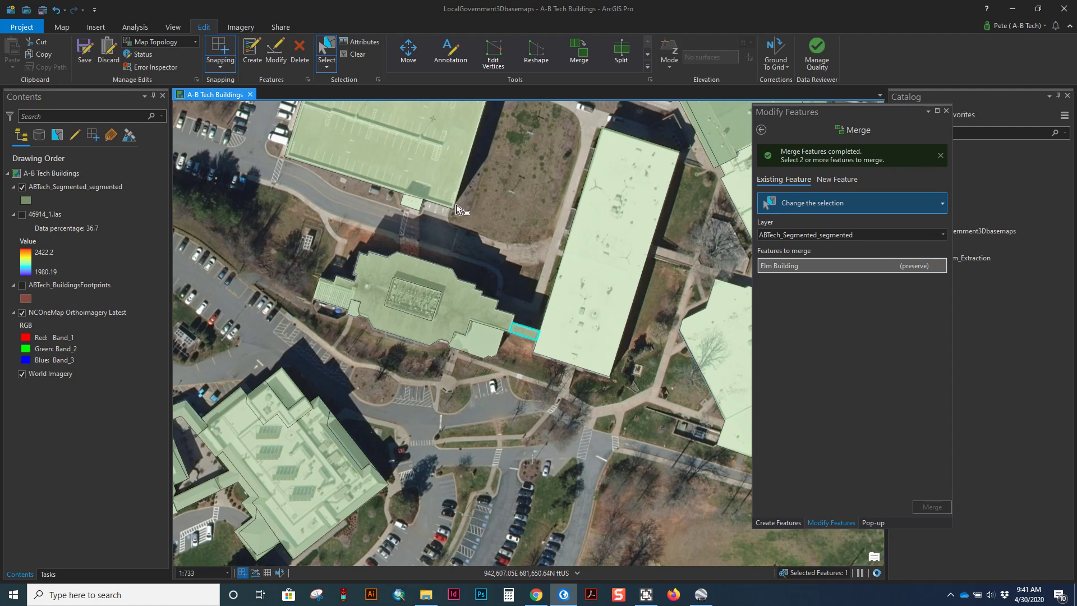
{"action": "left_click_drag", "start_coordinate": [450, 233], "coordinate": [338, 183]}
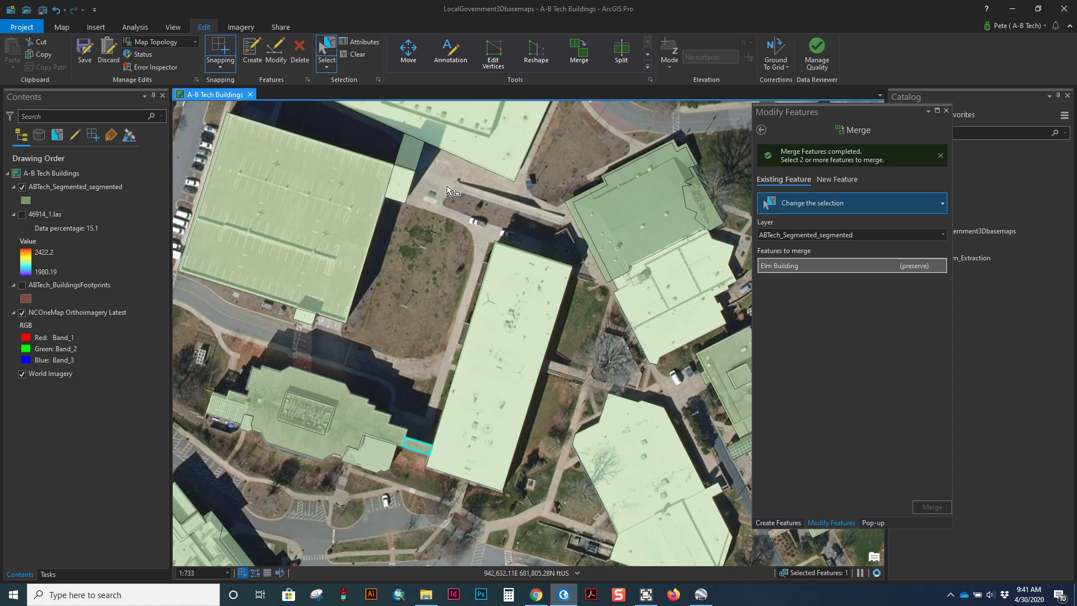
{"action": "left_click_drag", "start_coordinate": [594, 200], "coordinate": [462, 206]}
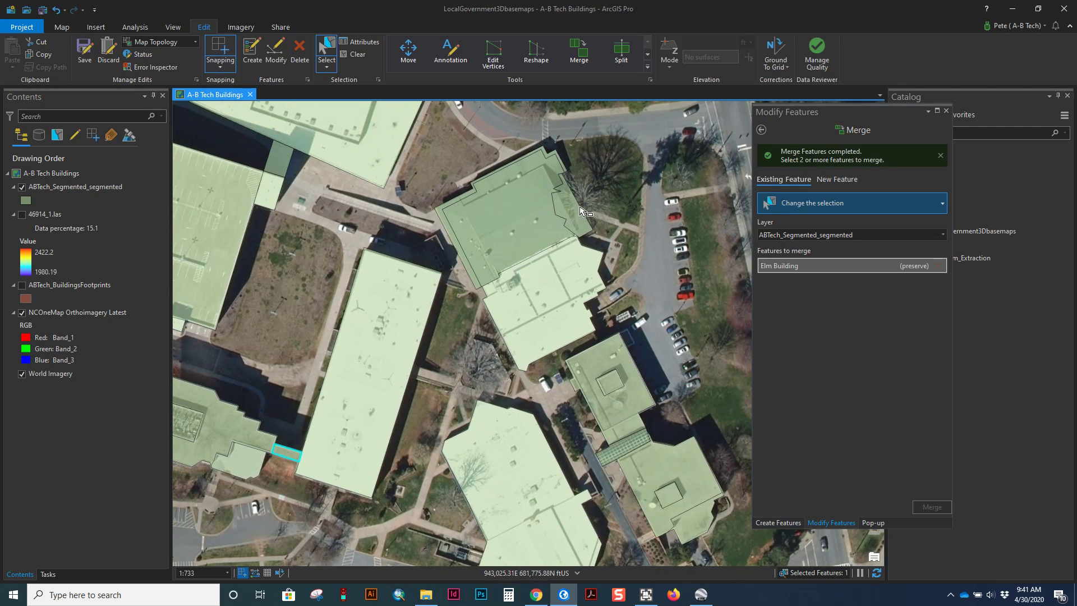
{"action": "scroll", "coordinate": [581, 211], "scroll_direction": "up", "scroll_amount": 4}
{"action": "left_click_drag", "start_coordinate": [503, 224], "coordinate": [502, 254]}
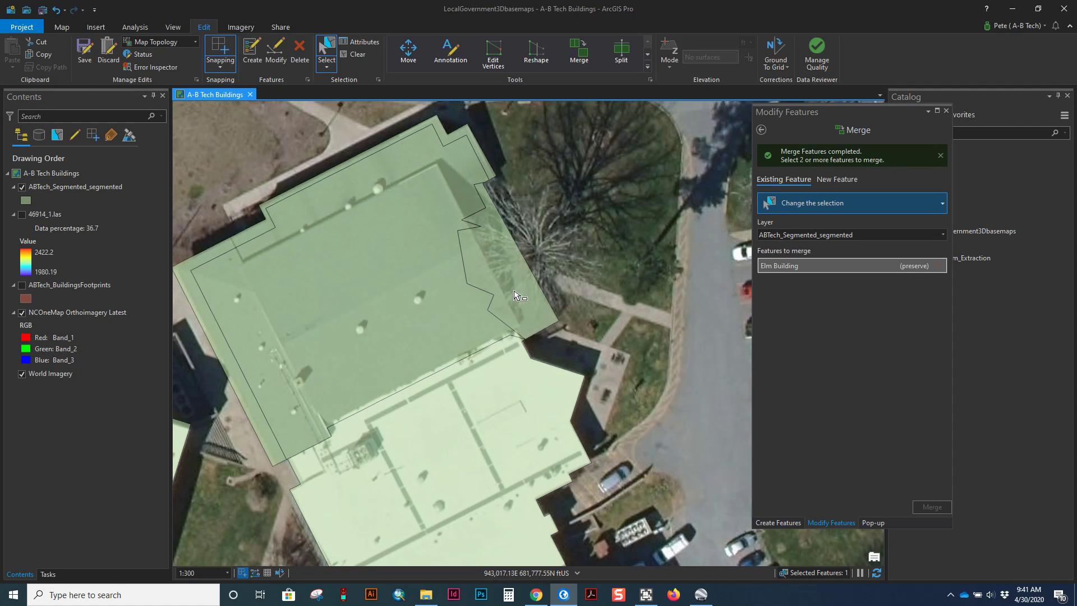
{"action": "left_click", "coordinate": [22, 215]}
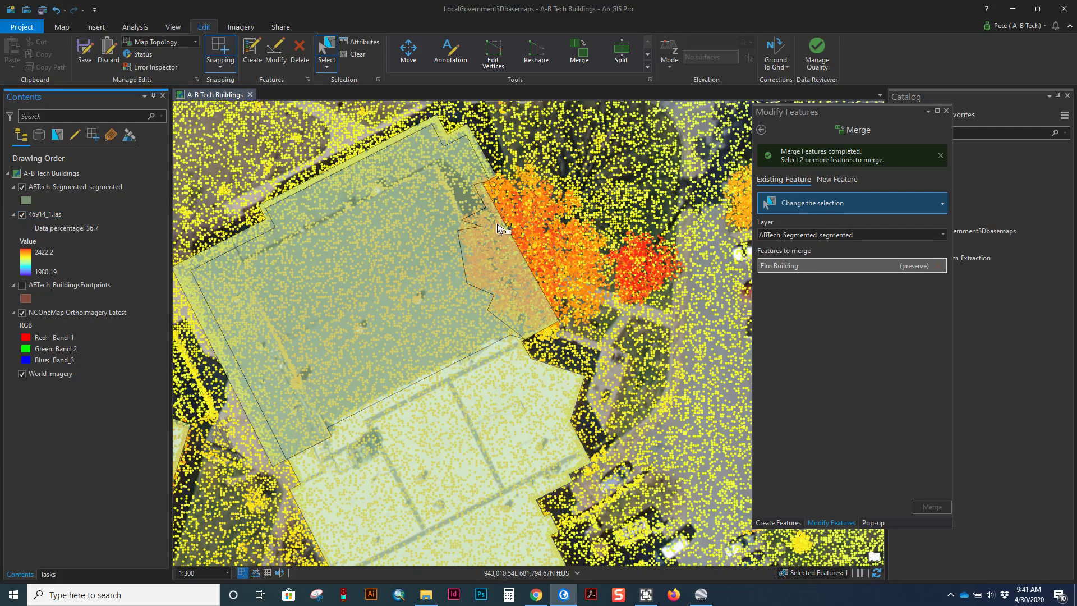
{"action": "scroll", "coordinate": [498, 270], "scroll_direction": "down", "scroll_amount": 2}
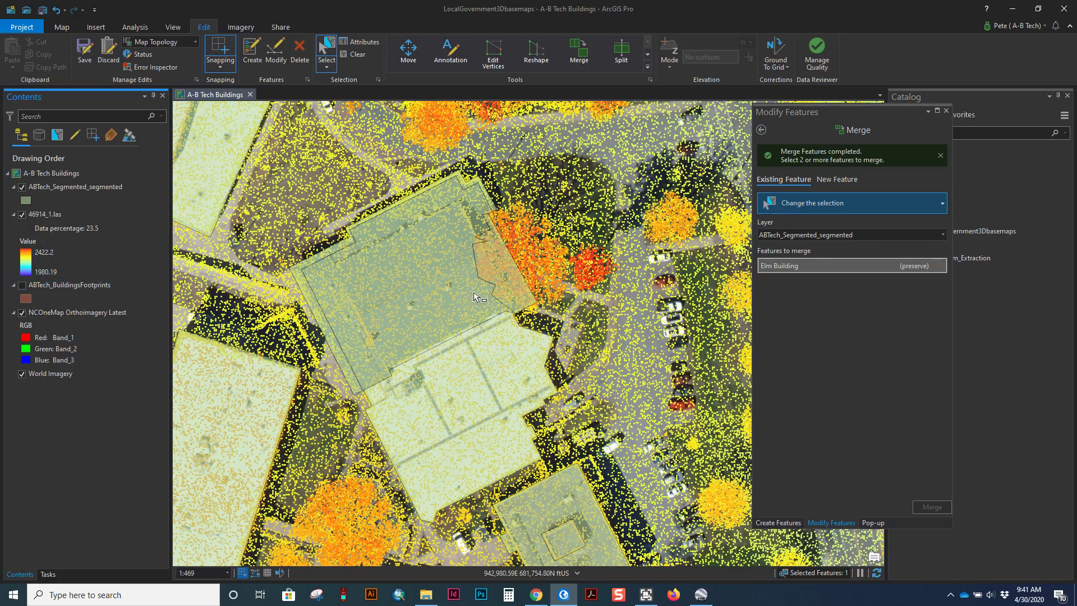
{"action": "scroll", "coordinate": [491, 345], "scroll_direction": "up", "scroll_amount": 1}
{"action": "scroll", "coordinate": [492, 345], "scroll_direction": "up", "scroll_amount": 2}
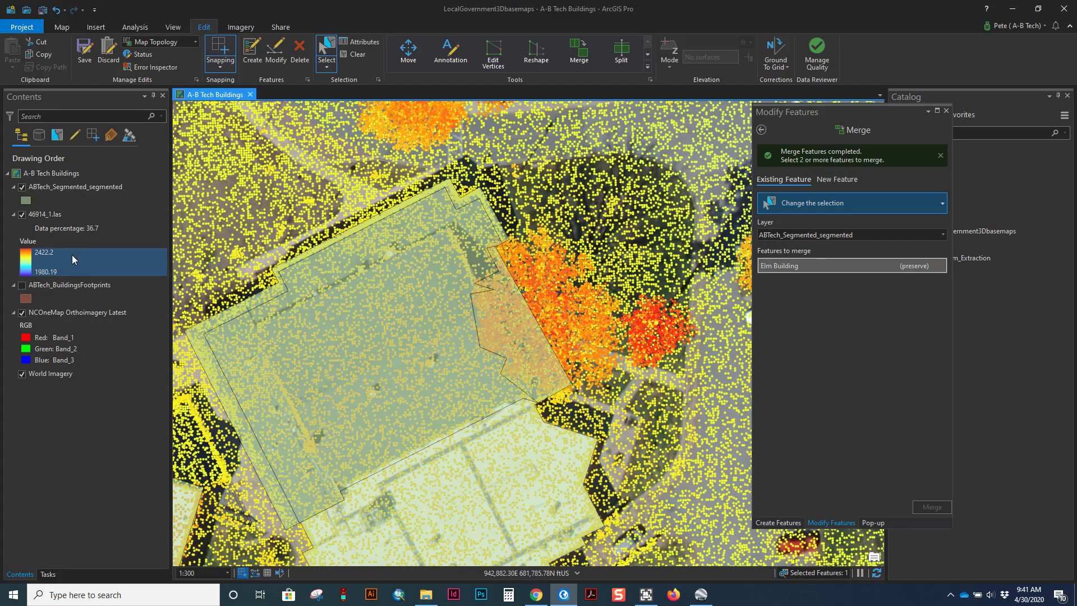
{"action": "left_click", "coordinate": [23, 214]}
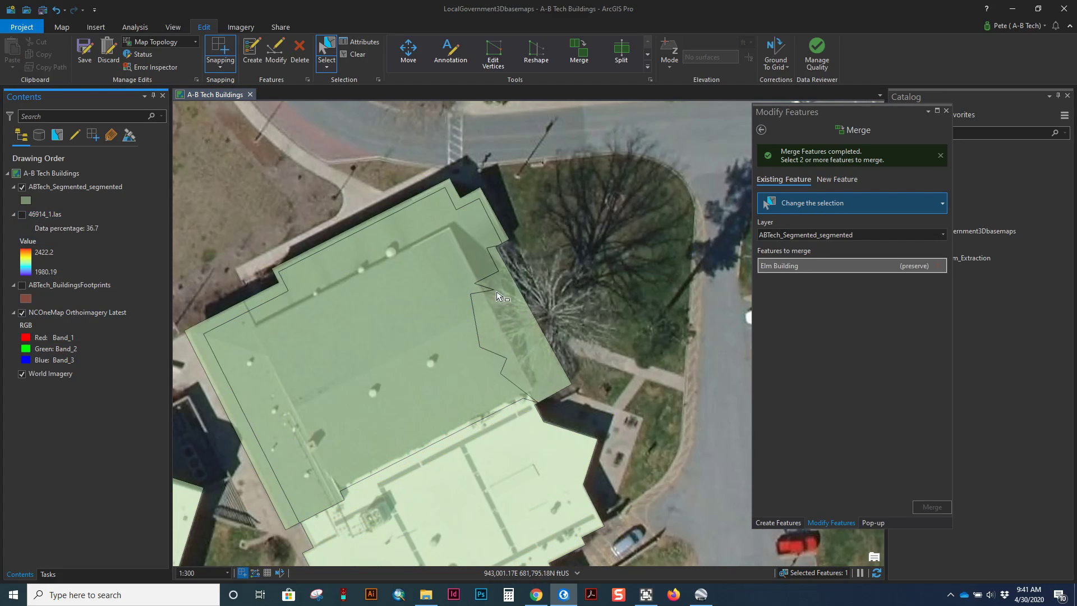
- Examine the roof segments of the southwestern building complex, including its linking wings, entrance roof and southeastern edge
{"action": "scroll", "coordinate": [430, 437], "scroll_direction": "down", "scroll_amount": 5}
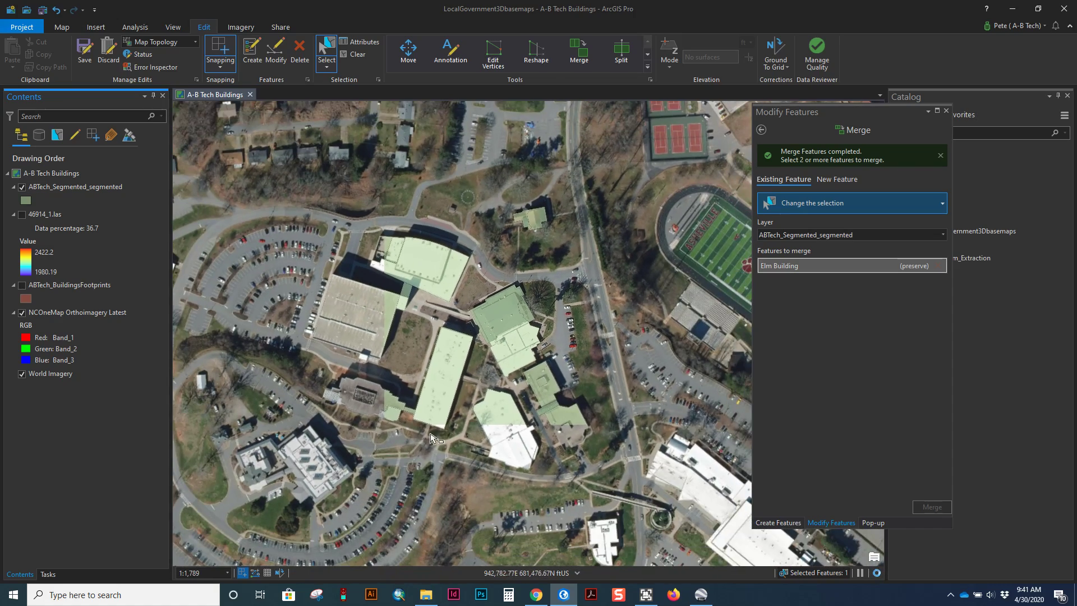
{"action": "left_click_drag", "start_coordinate": [353, 432], "coordinate": [577, 281]}
{"action": "scroll", "coordinate": [554, 347], "scroll_direction": "up", "scroll_amount": 6}
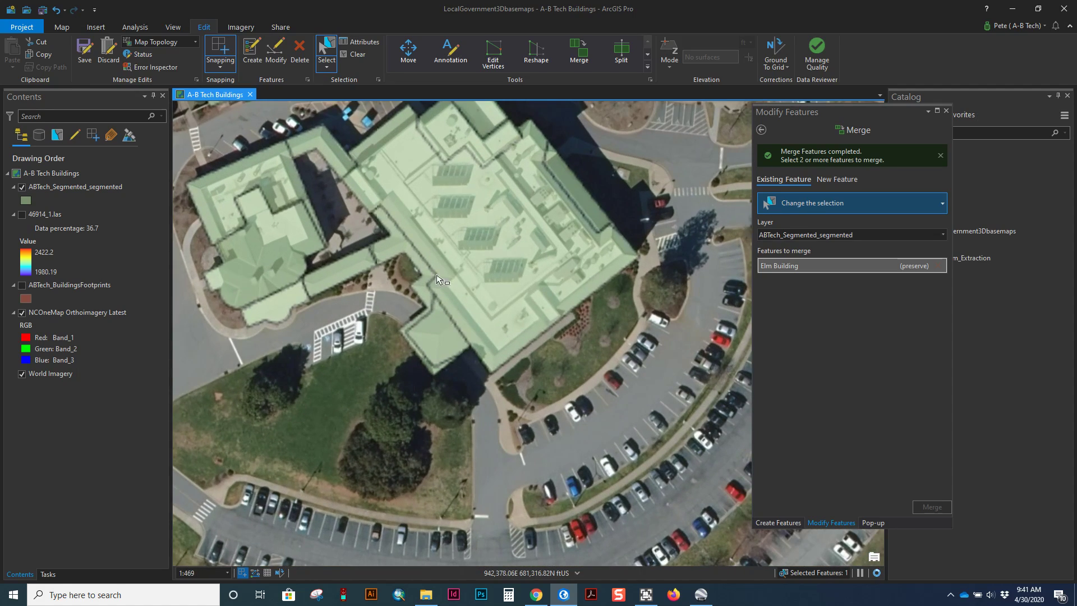
{"action": "left_click_drag", "start_coordinate": [368, 247], "coordinate": [548, 312]}
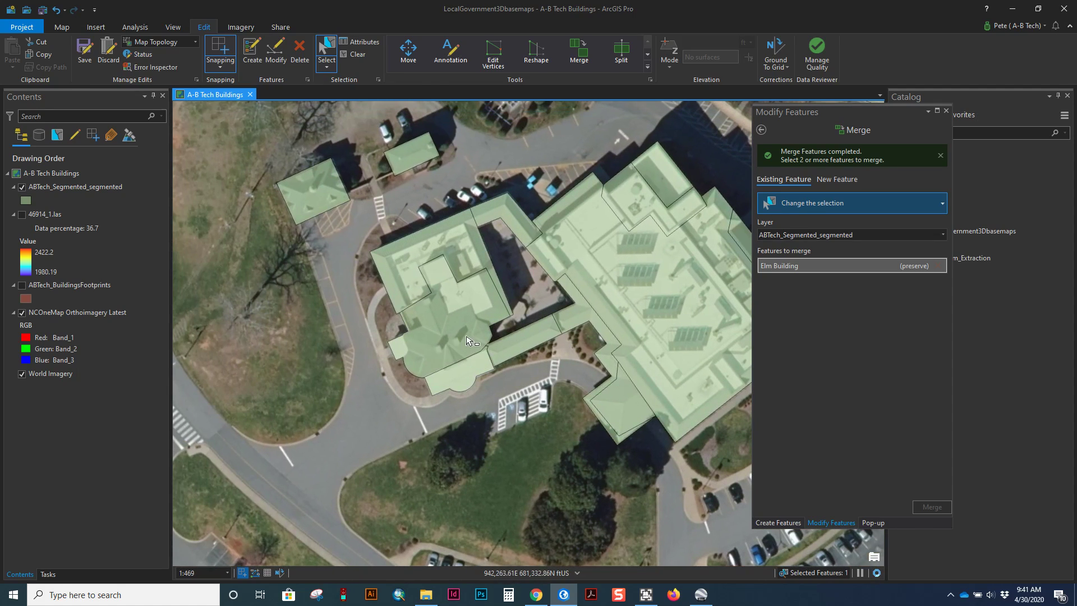
{"action": "scroll", "coordinate": [466, 340], "scroll_direction": "up", "scroll_amount": 2}
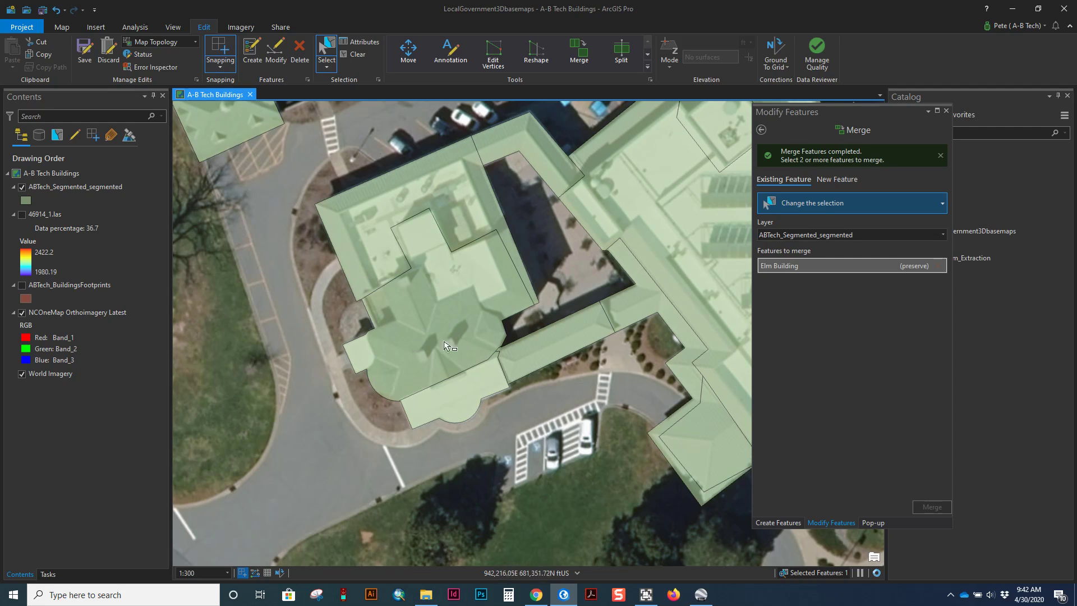
{"action": "left_click_drag", "start_coordinate": [379, 192], "coordinate": [466, 306]}
{"action": "left_click_drag", "start_coordinate": [673, 456], "coordinate": [400, 214]}
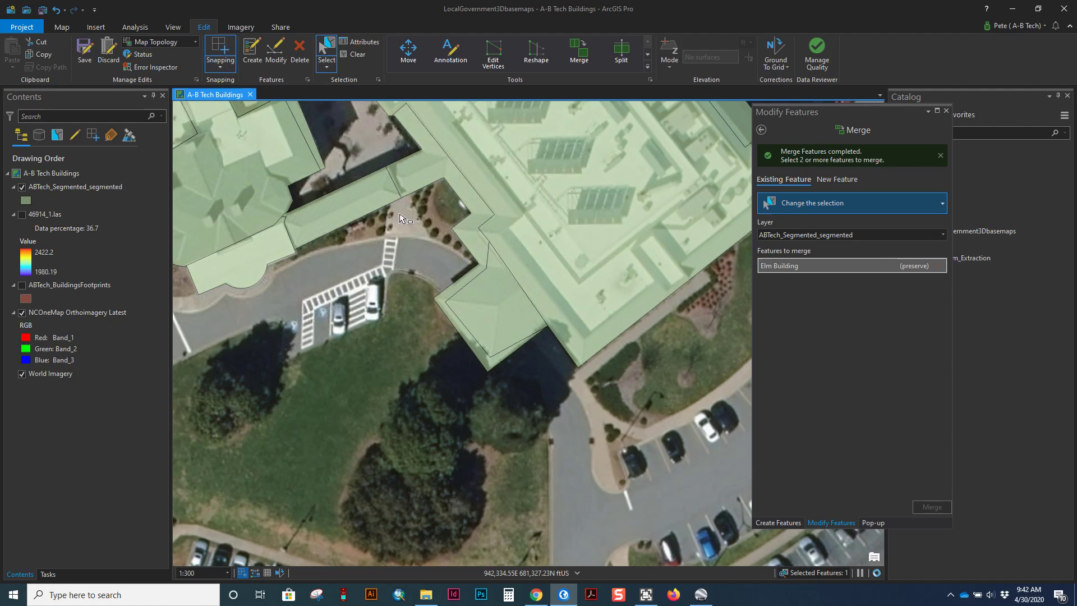
{"action": "left_click_drag", "start_coordinate": [574, 224], "coordinate": [305, 244]}
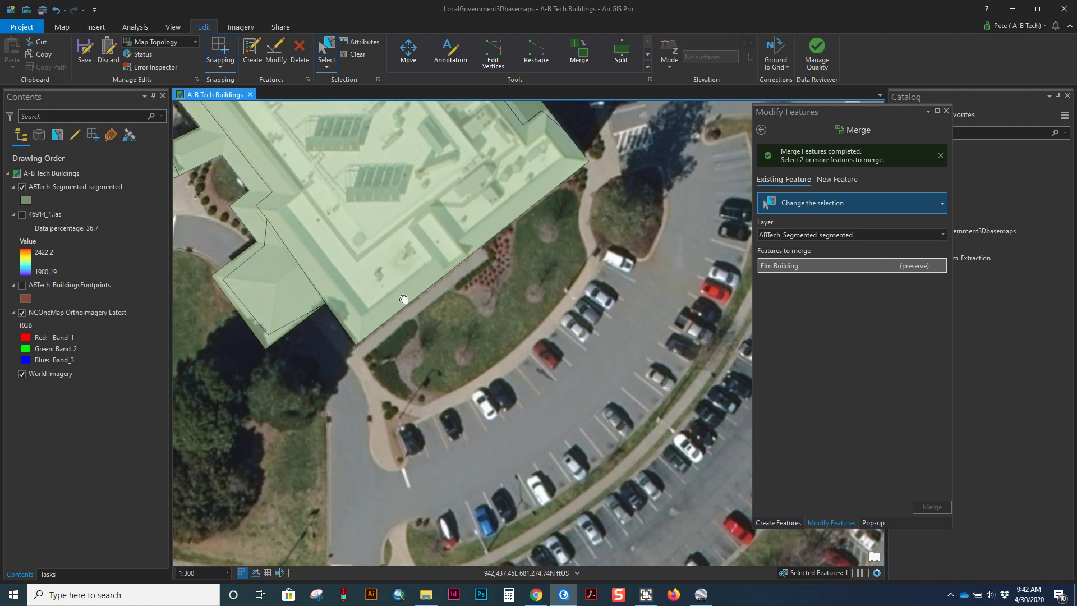
{"action": "left_click_drag", "start_coordinate": [403, 299], "coordinate": [379, 409]}
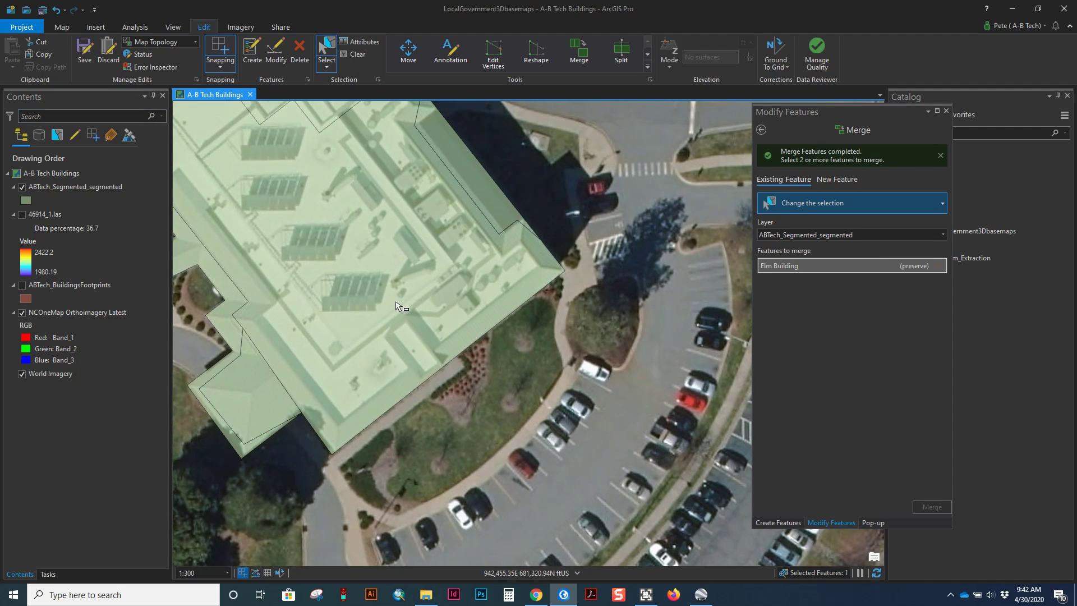